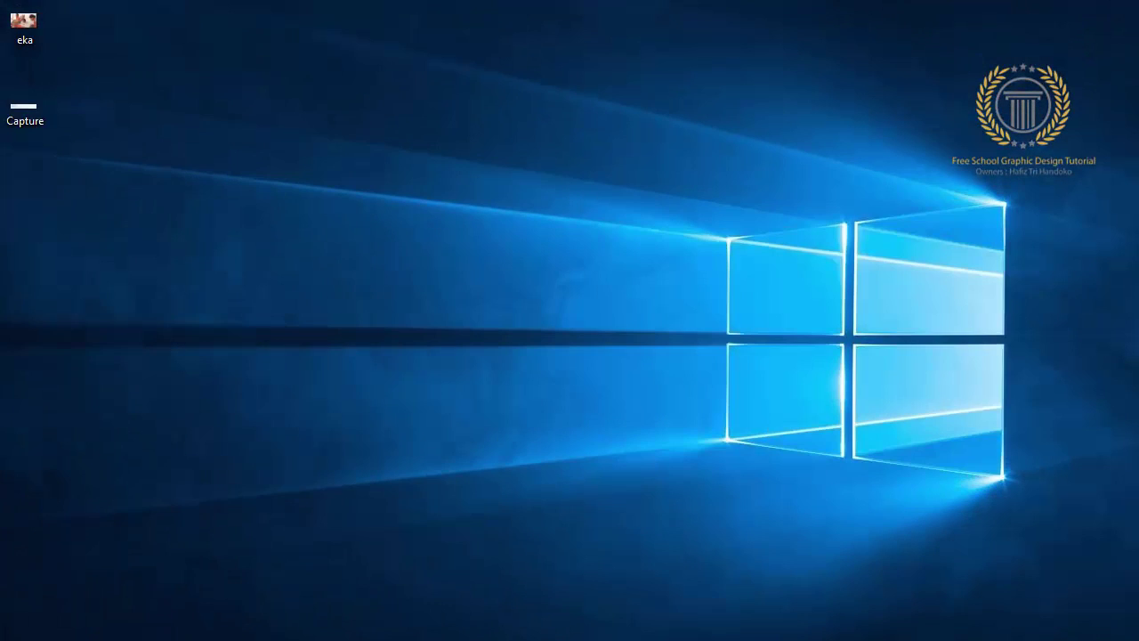
# Step: Launch Adobe Illustrator CC (64 Bit) from the Windows Start menu
pyautogui.press('super')
pyautogui.click(44, 298)
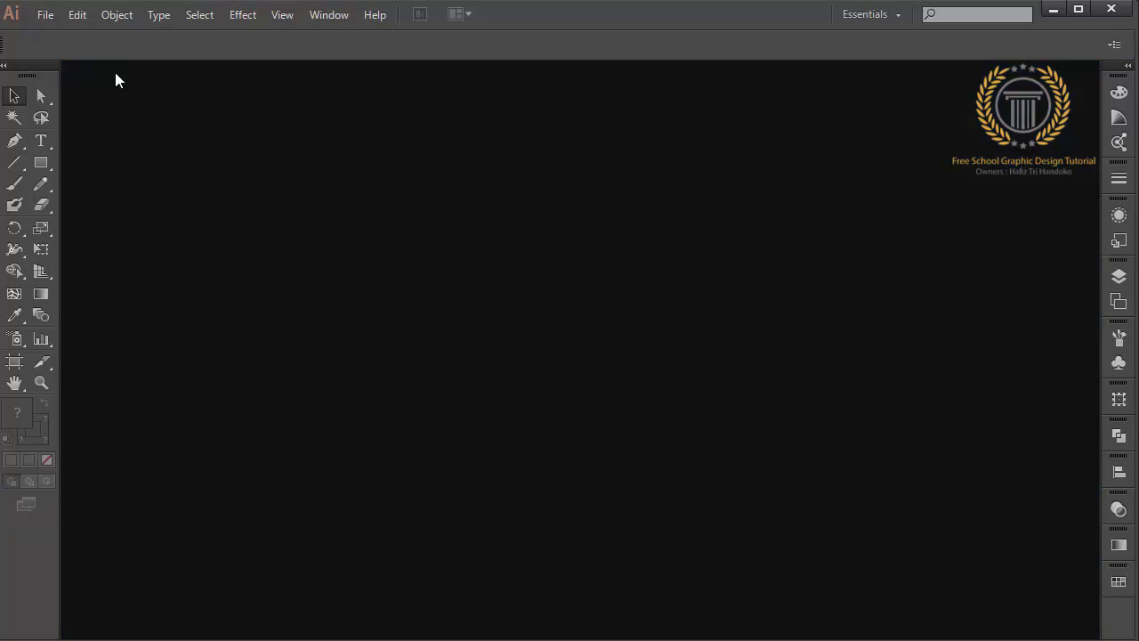
# Step: Open new 10.ai from the recent files and marquee-select the entire pinwheel
pyautogui.click(46, 15)
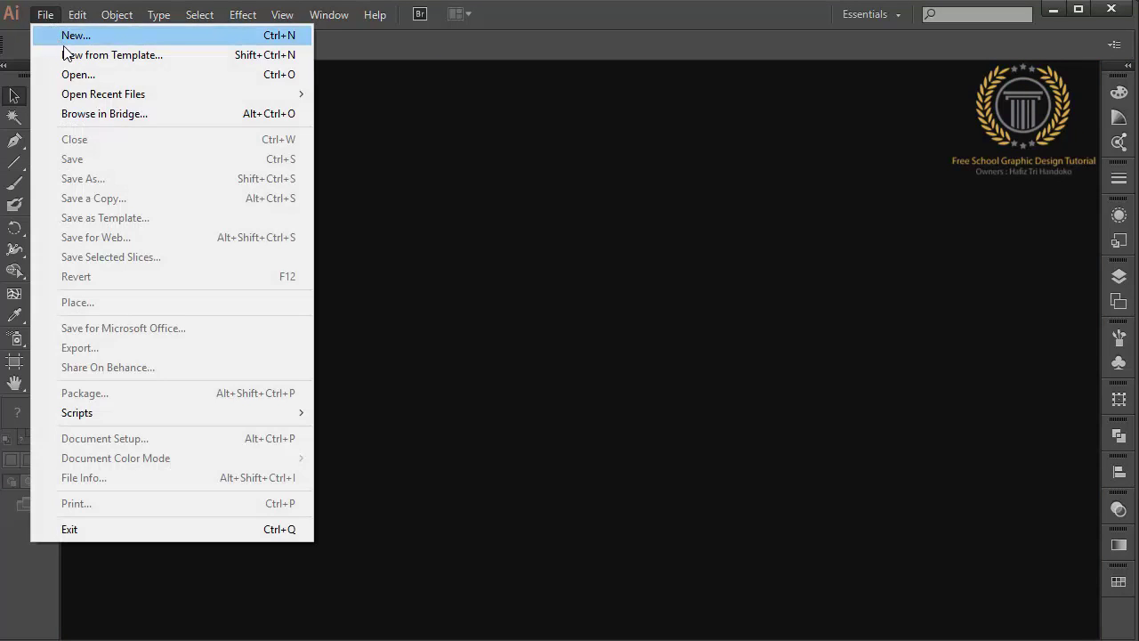
pyautogui.moveTo(103, 93)
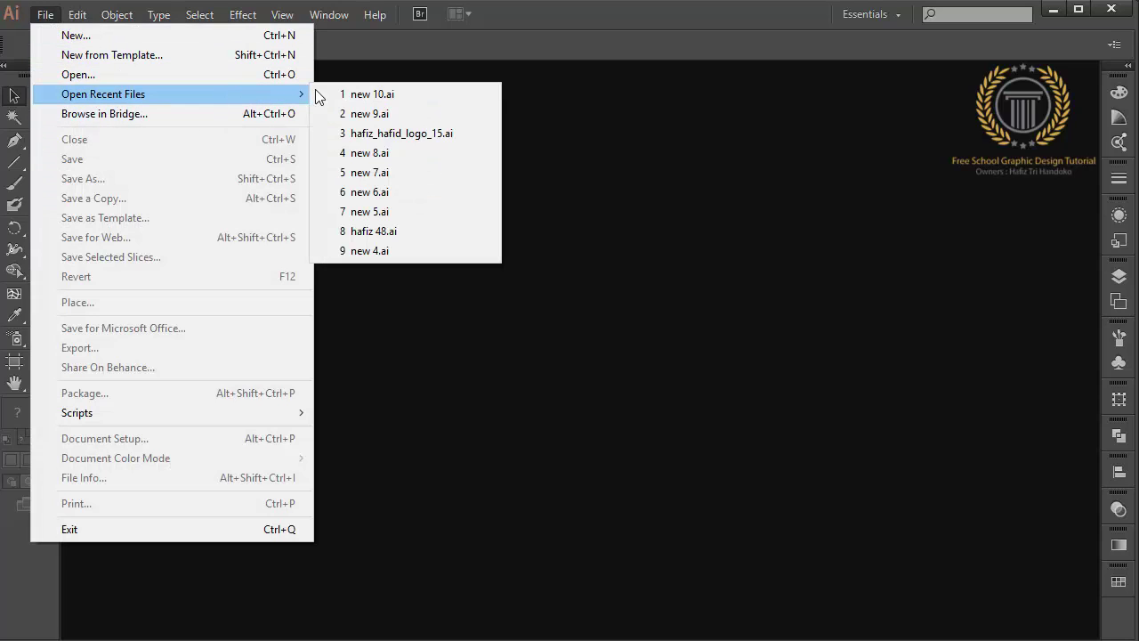
pyautogui.click(355, 95)
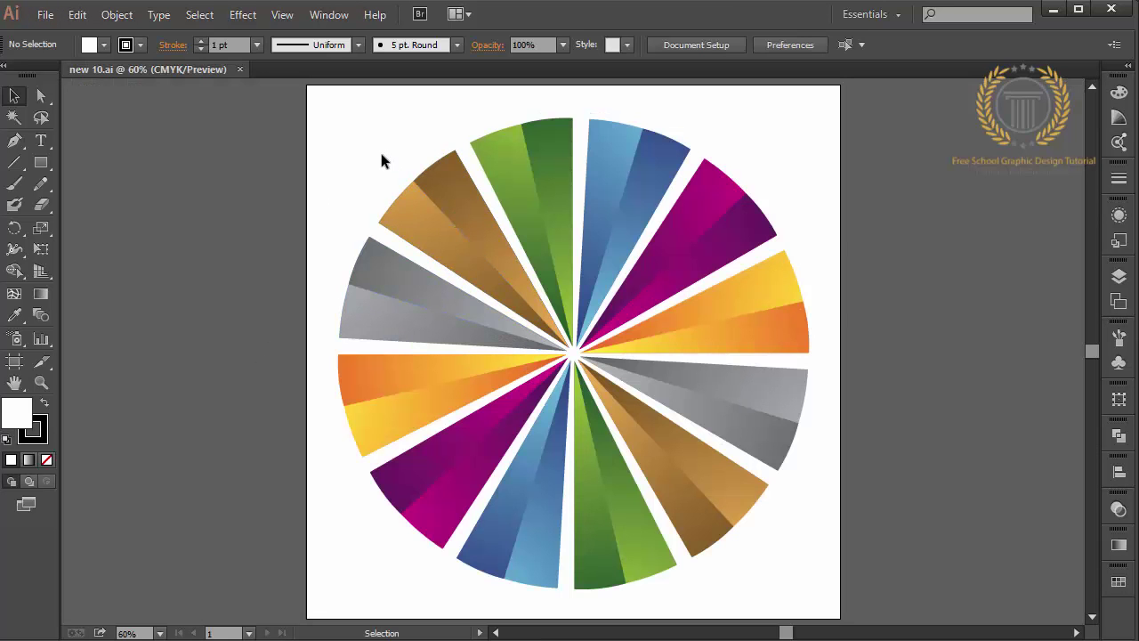
pyautogui.moveTo(379, 150); pyautogui.dragTo(767, 593)
# Step: Delete the pinwheel artwork and draw a circle at 150% zoom with the Ellipse tool
pyautogui.press('Delete')
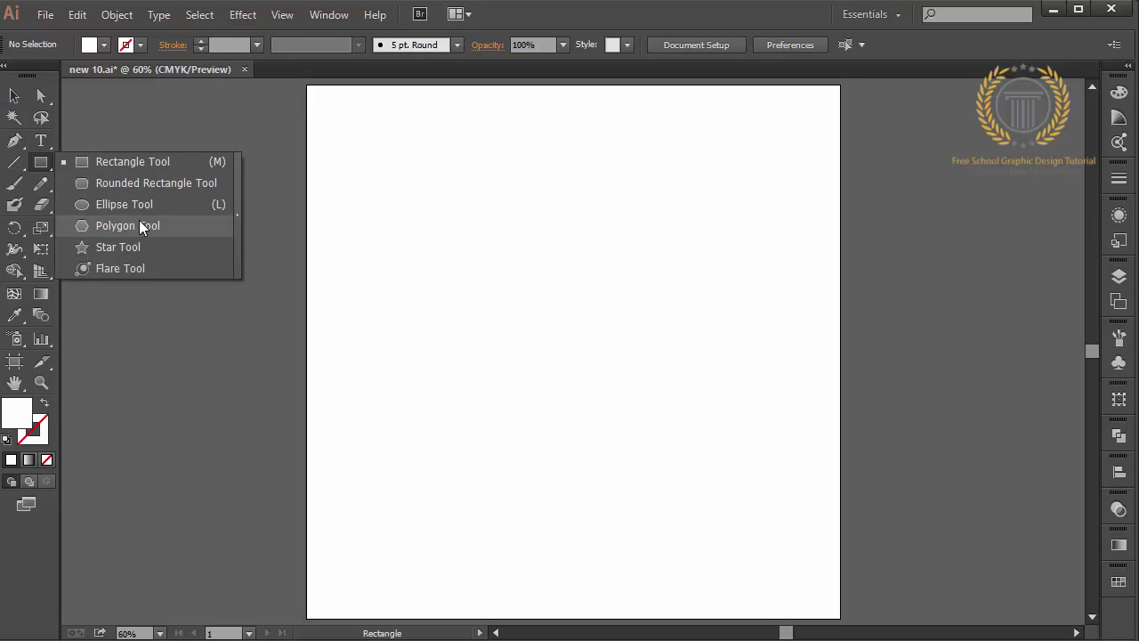
pyautogui.moveTo(45, 164); pyautogui.dragTo(143, 204)
pyautogui.hotkey('ctrl', '+')
pyautogui.hotkey('ctrl', '+')
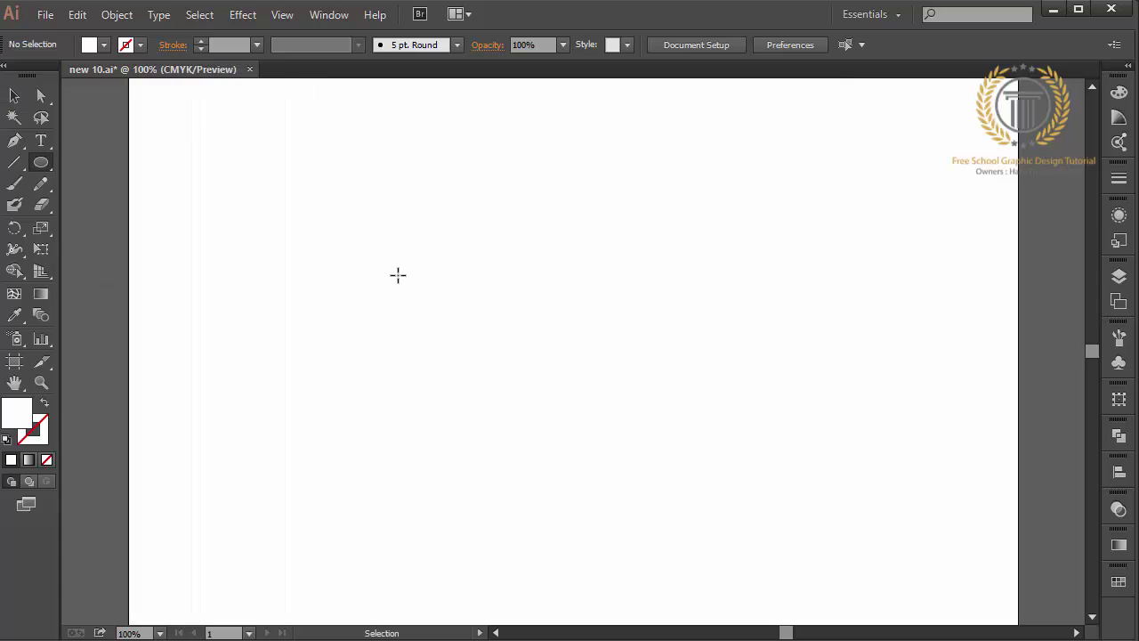
pyautogui.hotkey('ctrl', '+')
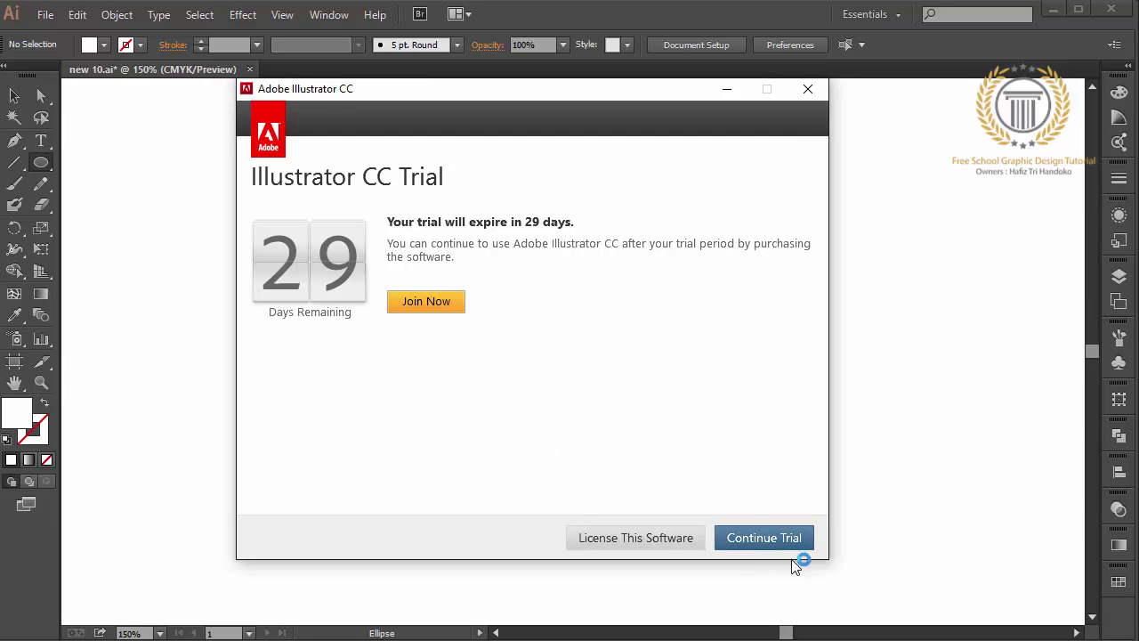
pyautogui.click(754, 539)
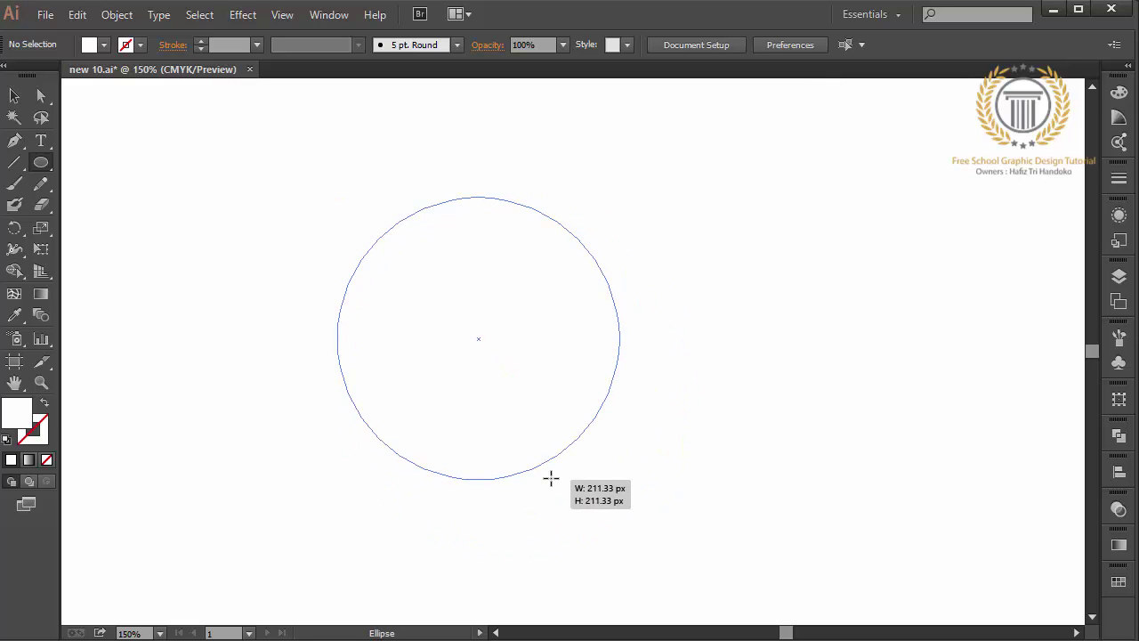
pyautogui.moveTo(337, 197); pyautogui.dragTo(549, 473)
# Step: Fill the circle with grey 9E9E9E, then delete it
pyautogui.doubleClick(16, 411)
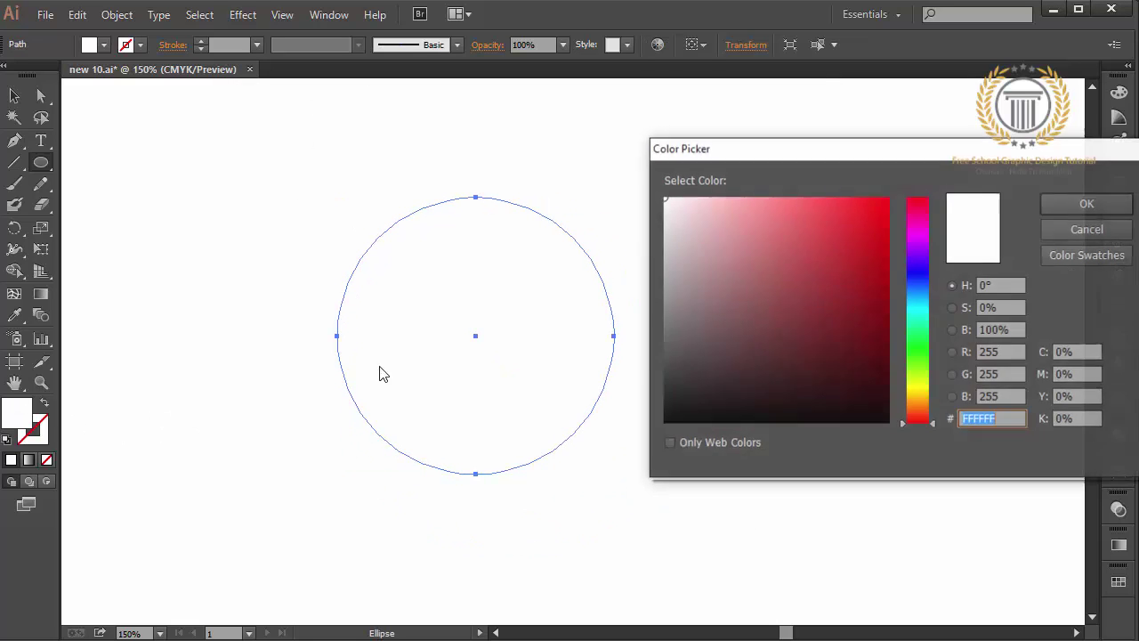
pyautogui.moveTo(715, 354); pyautogui.dragTo(648, 282)
pyautogui.press('Return')
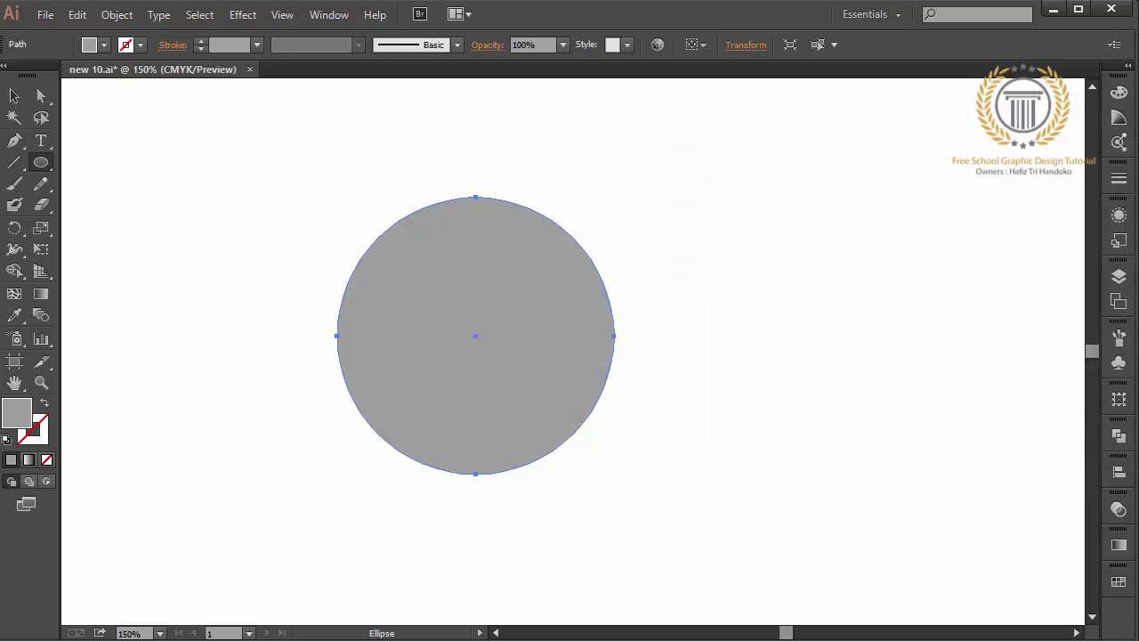
pyautogui.click(15, 95)
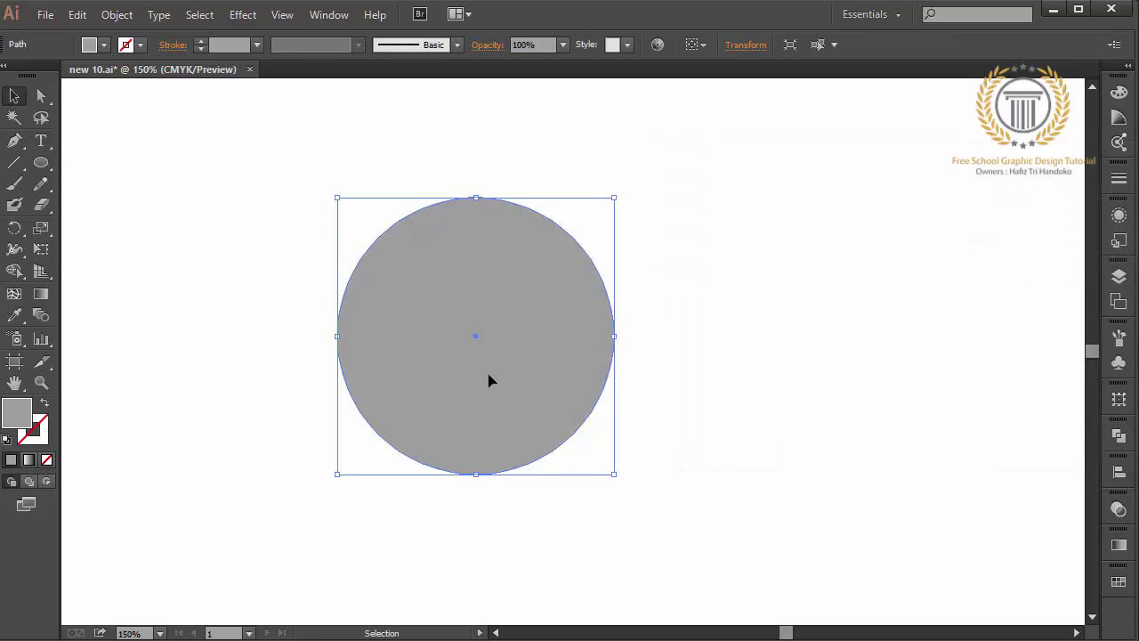
pyautogui.press('Delete')
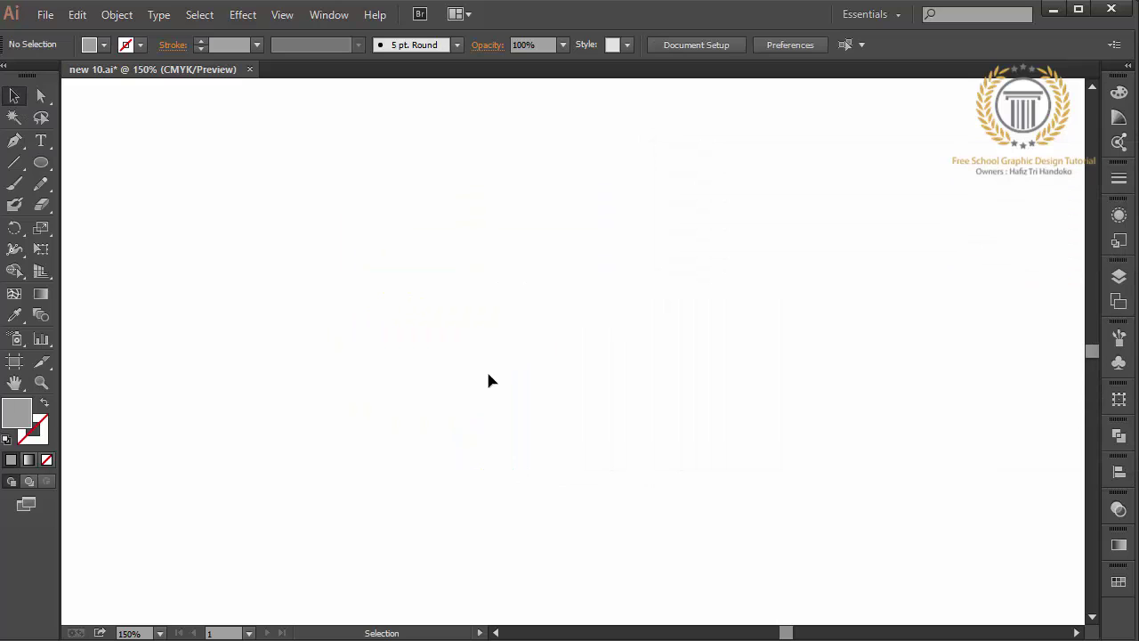
# Step: Draw a larger grey circle and shrink it slightly with the Selection tool
pyautogui.click(41, 164)
pyautogui.moveTo(270, 151); pyautogui.dragTo(600, 422)
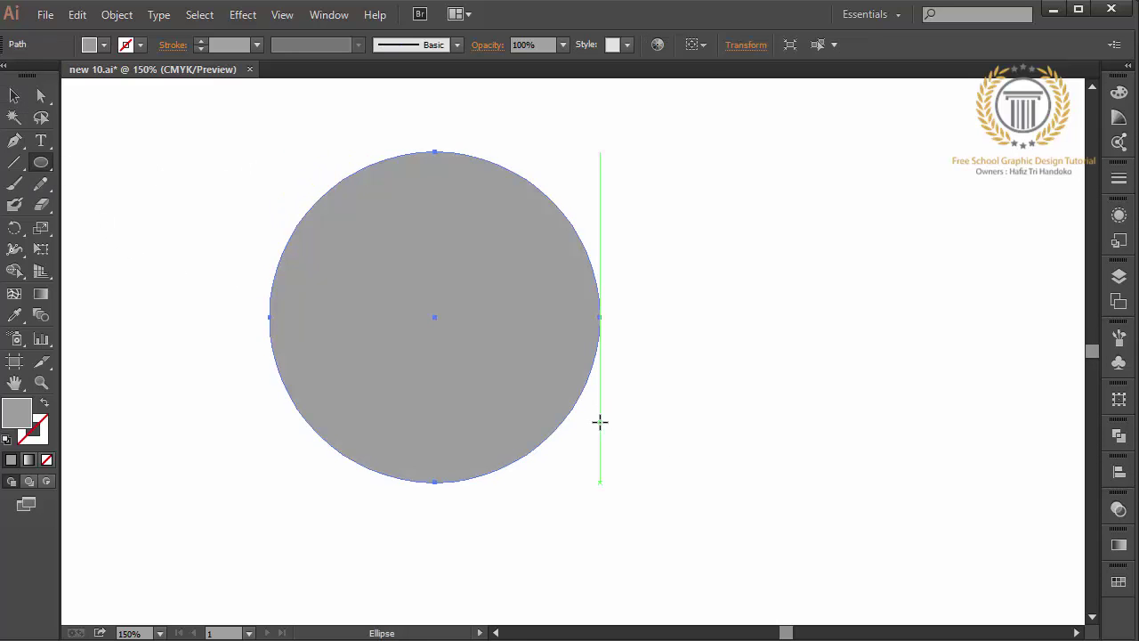
pyautogui.click(14, 95)
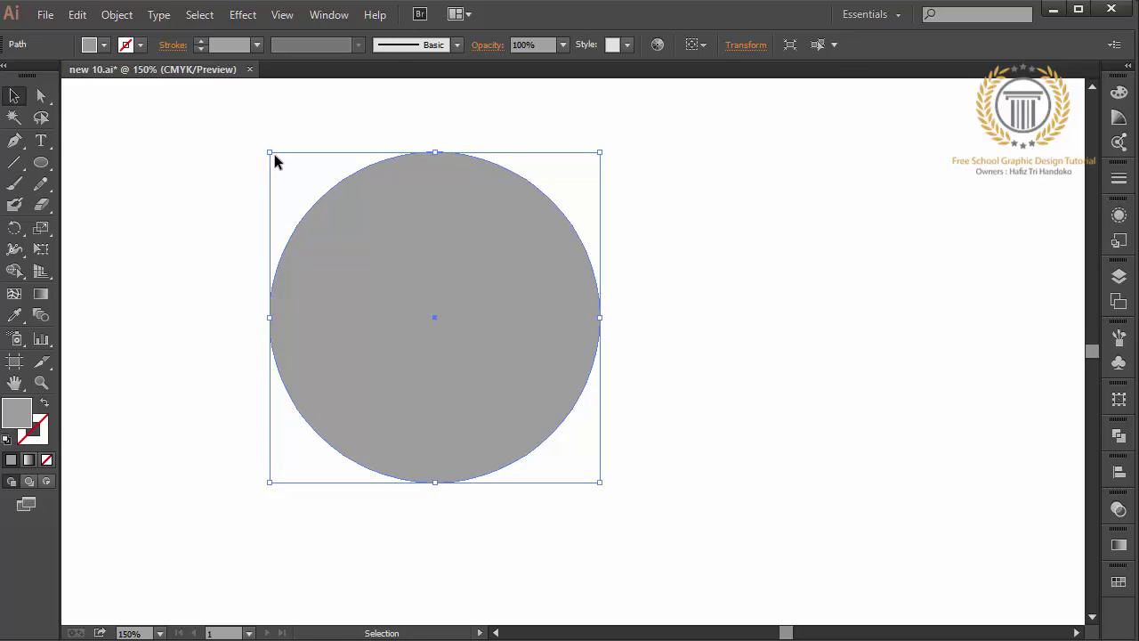
pyautogui.moveTo(271, 153); pyautogui.dragTo(312, 194)
pyautogui.click(208, 176)
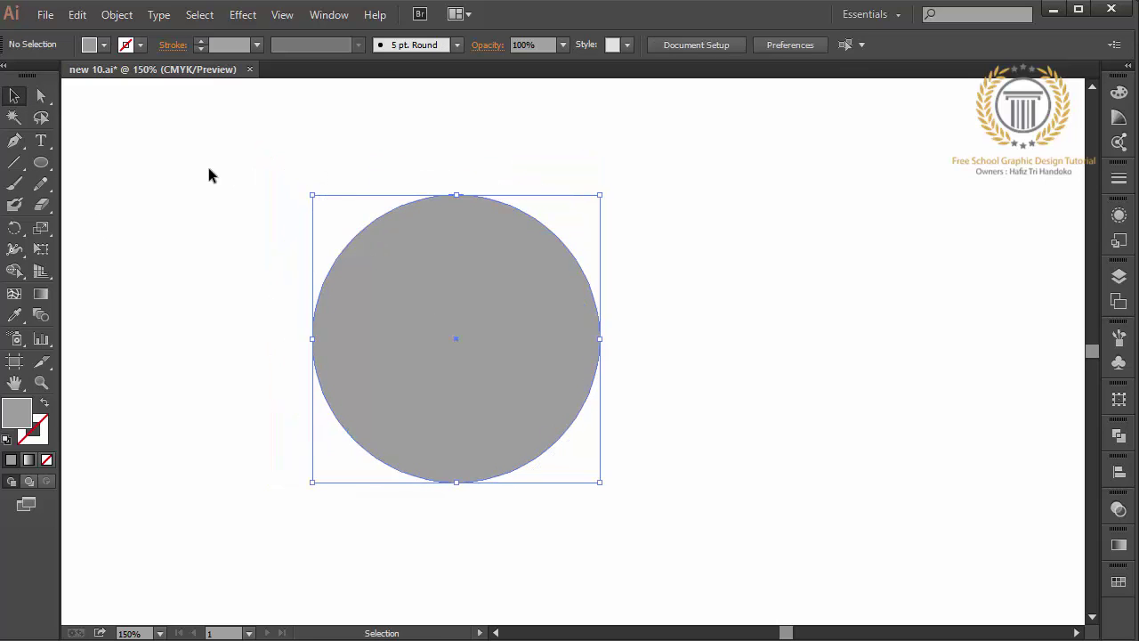
pyautogui.click(16, 144)
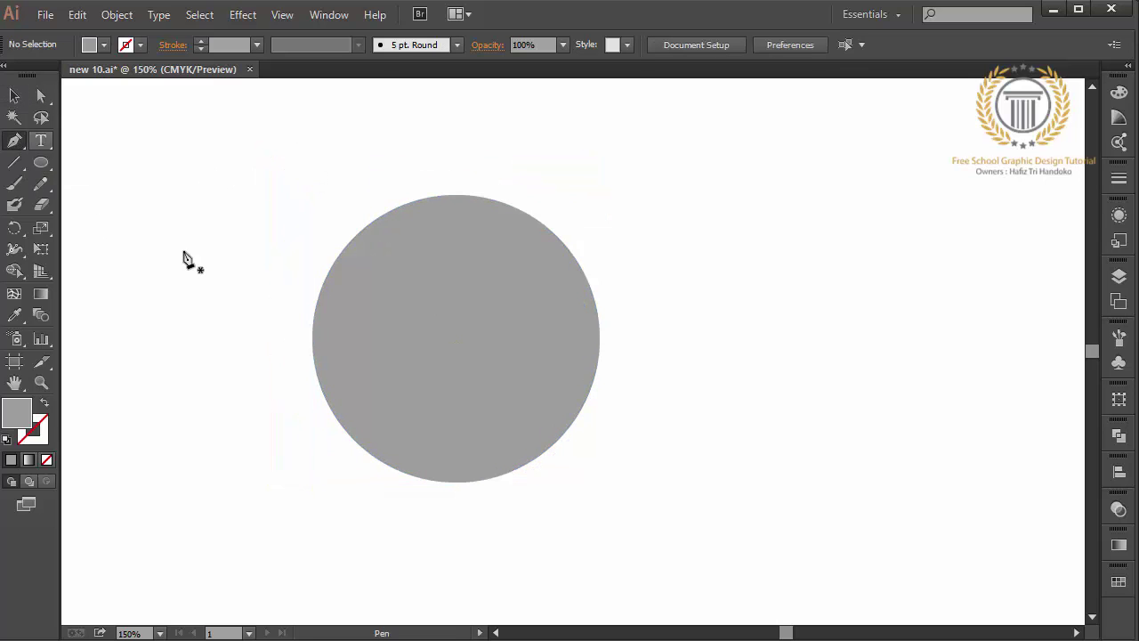
# Step: Draw a pen wedge from the circle's edge to its centre with a curved outer edge
pyautogui.click(392, 211)
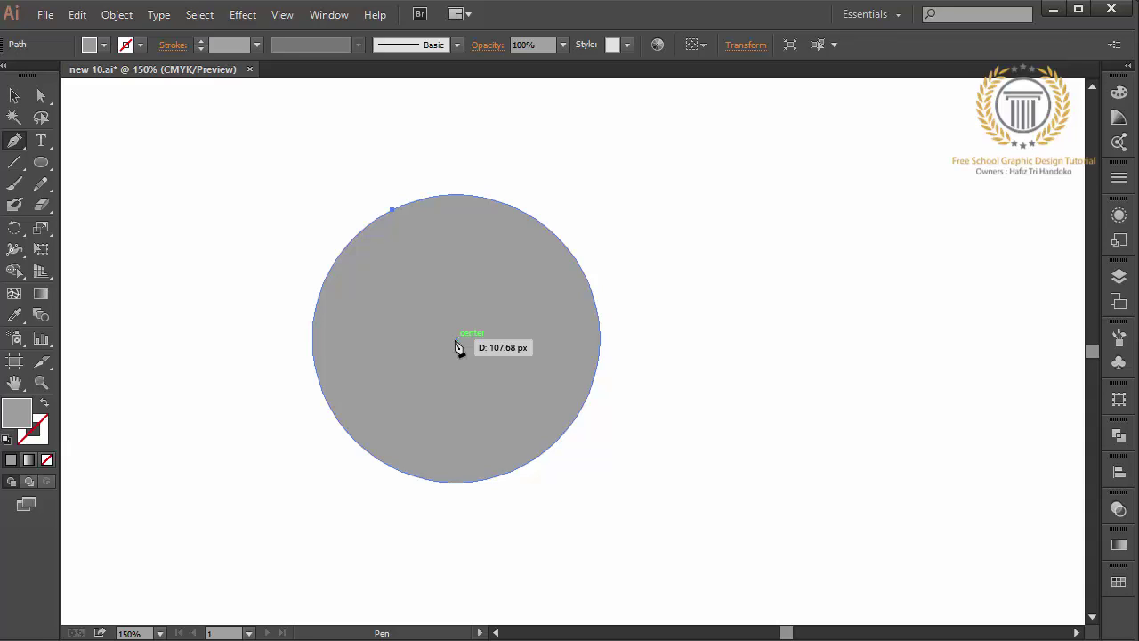
pyautogui.click(455, 337)
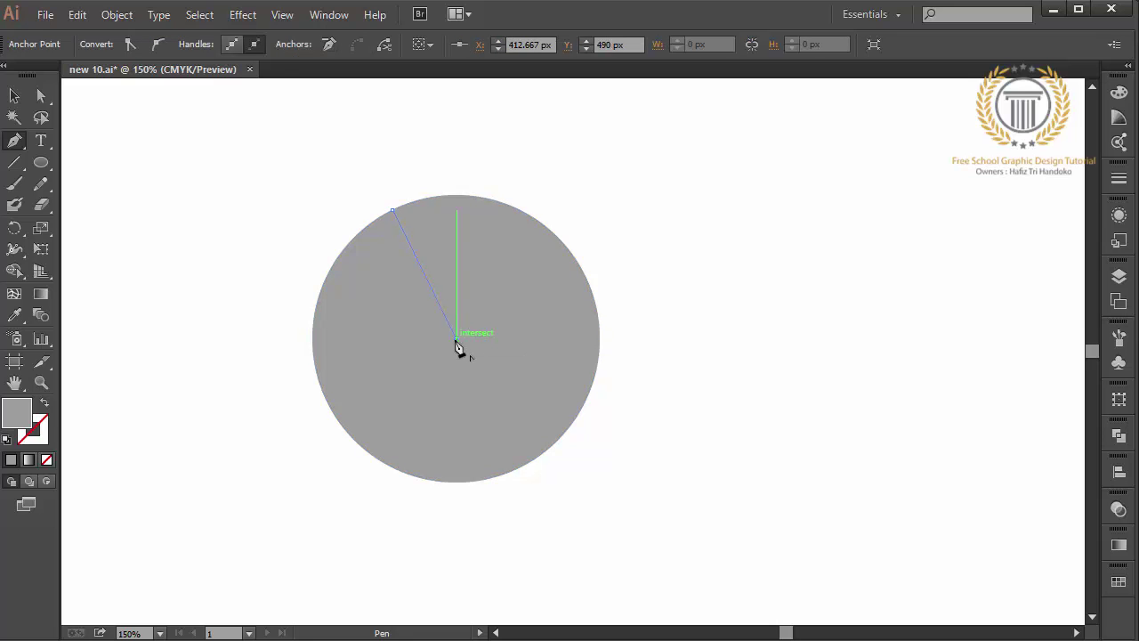
pyautogui.click(337, 259)
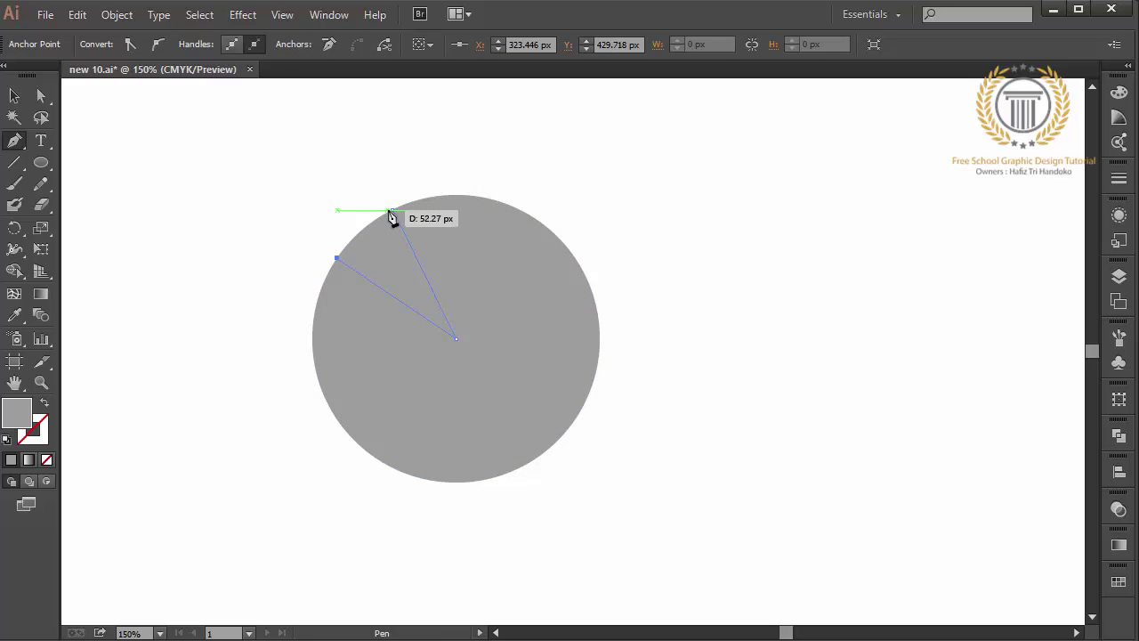
pyautogui.moveTo(393, 212); pyautogui.dragTo(433, 194)
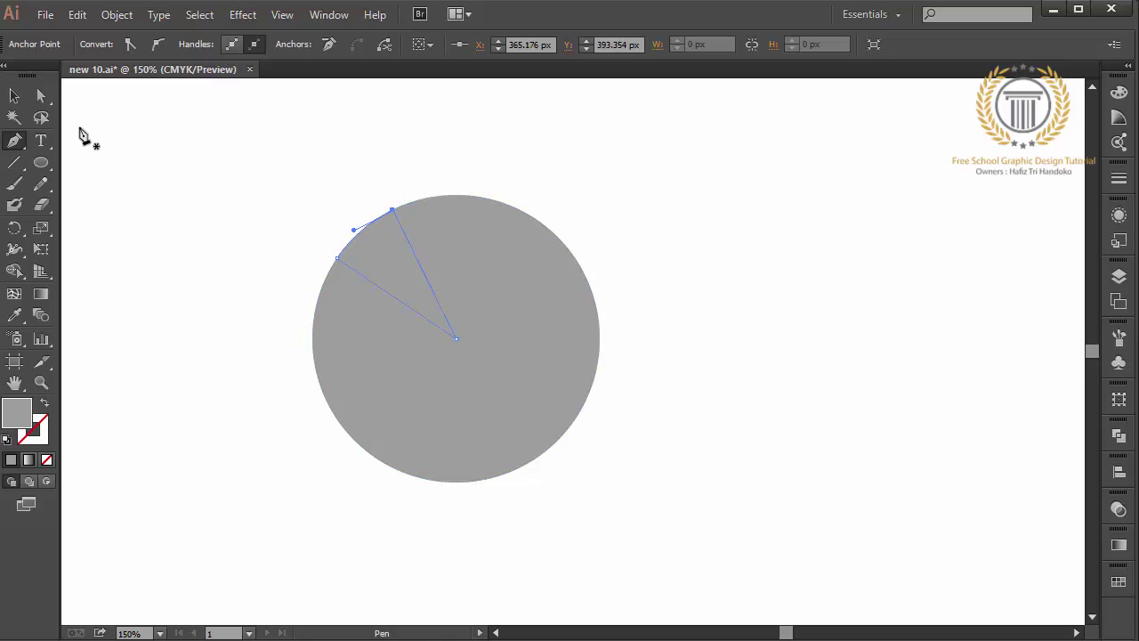
# Step: Intersect the wedge with the circle in Pathfinder, leaving a single pie slice
pyautogui.click(16, 96)
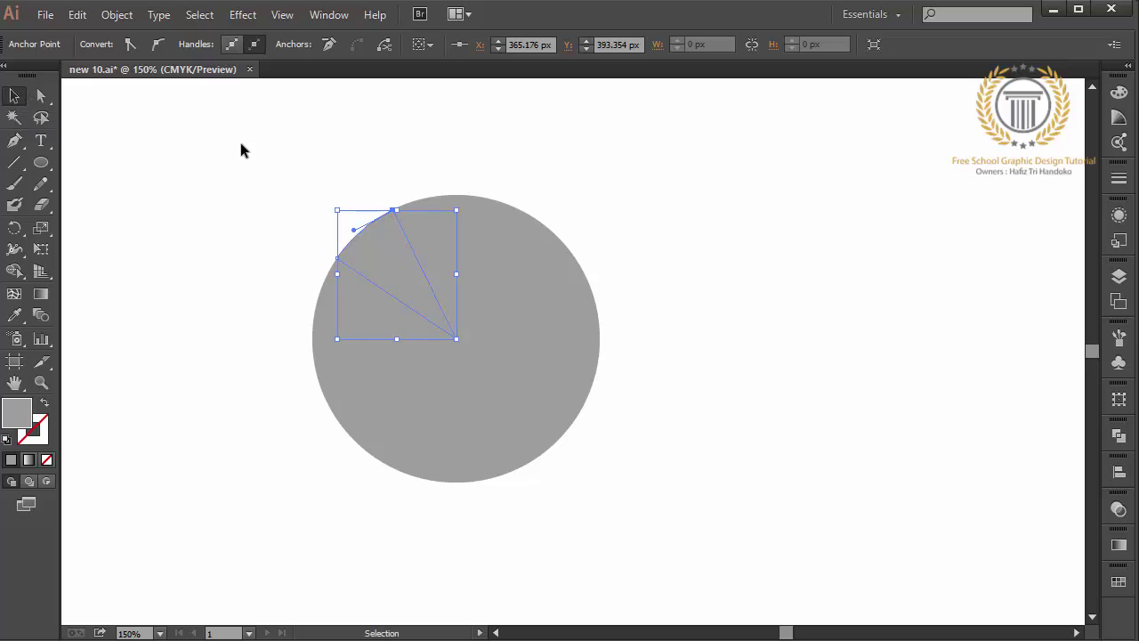
pyautogui.moveTo(240, 149); pyautogui.dragTo(626, 397)
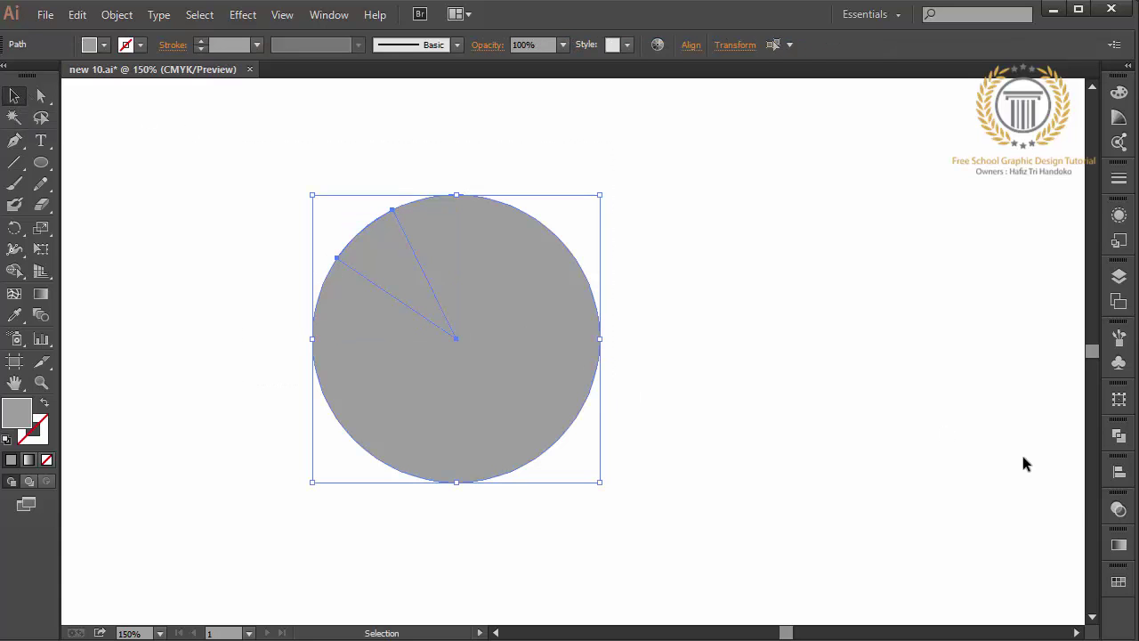
pyautogui.click(1119, 435)
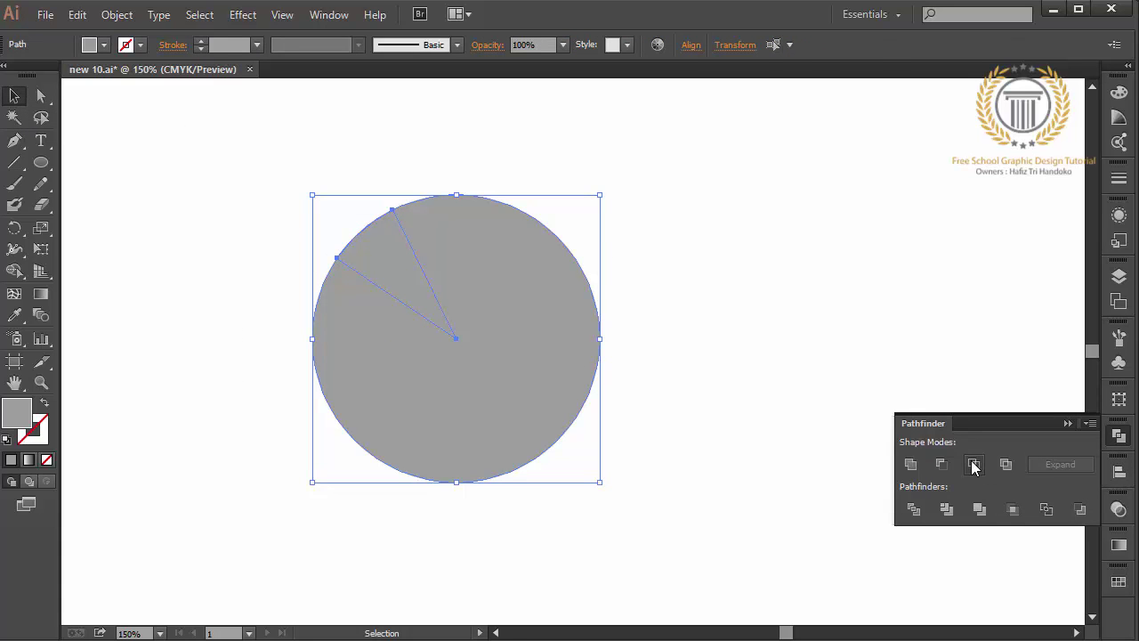
pyautogui.click(973, 464)
pyautogui.click(774, 397)
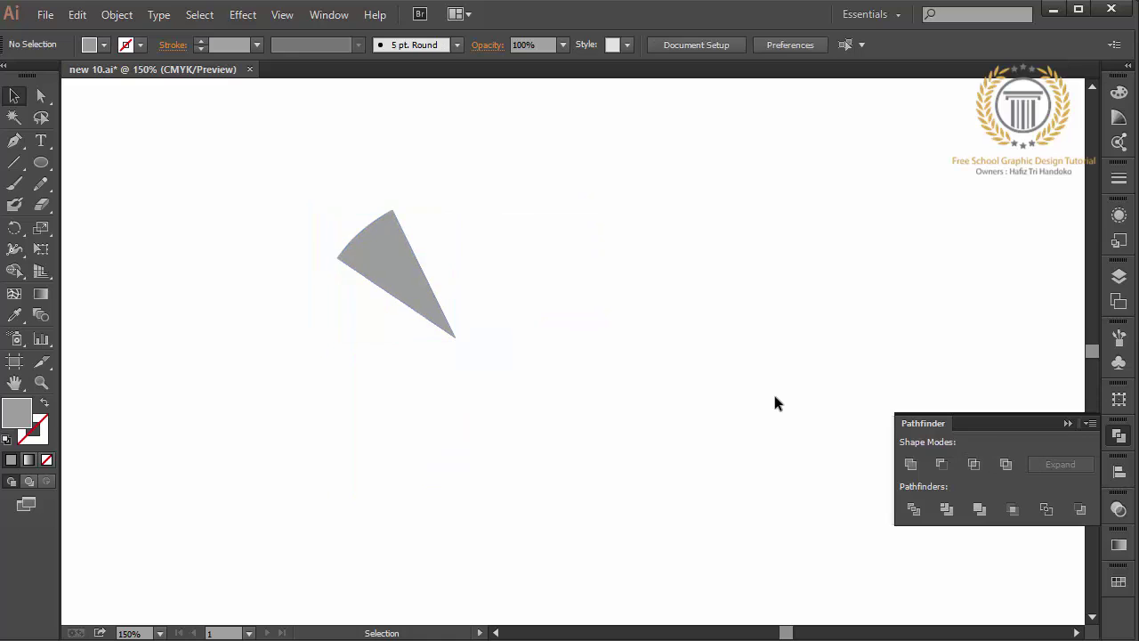
pyautogui.click(403, 284)
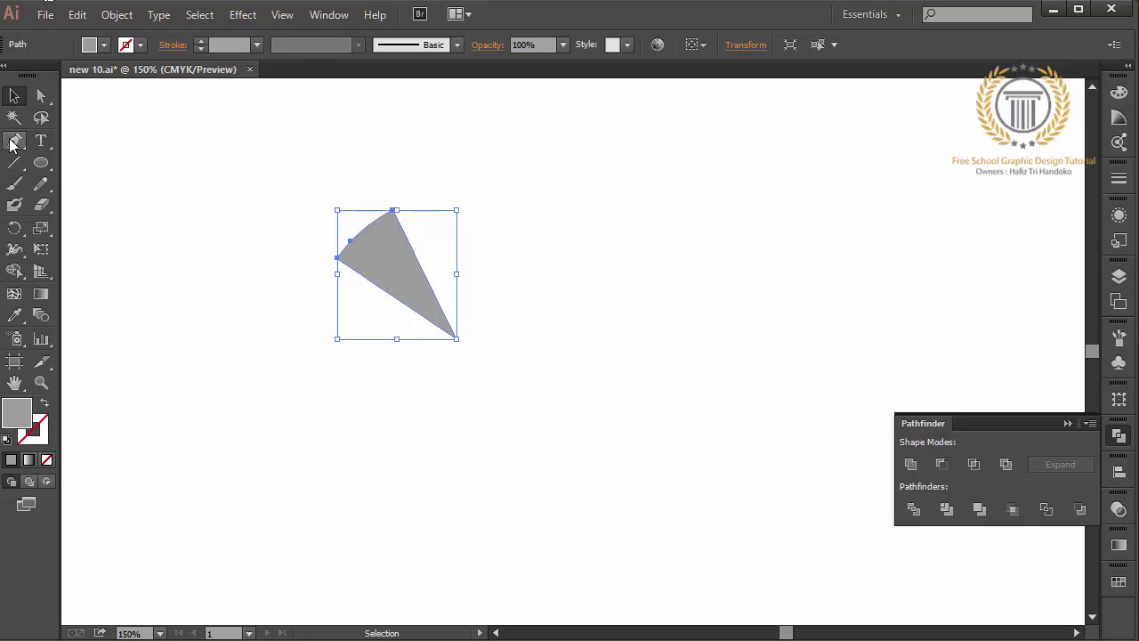
# Step: Remove an extra anchor and pen a small curved shape at the slice's top point
pyautogui.click(14, 141)
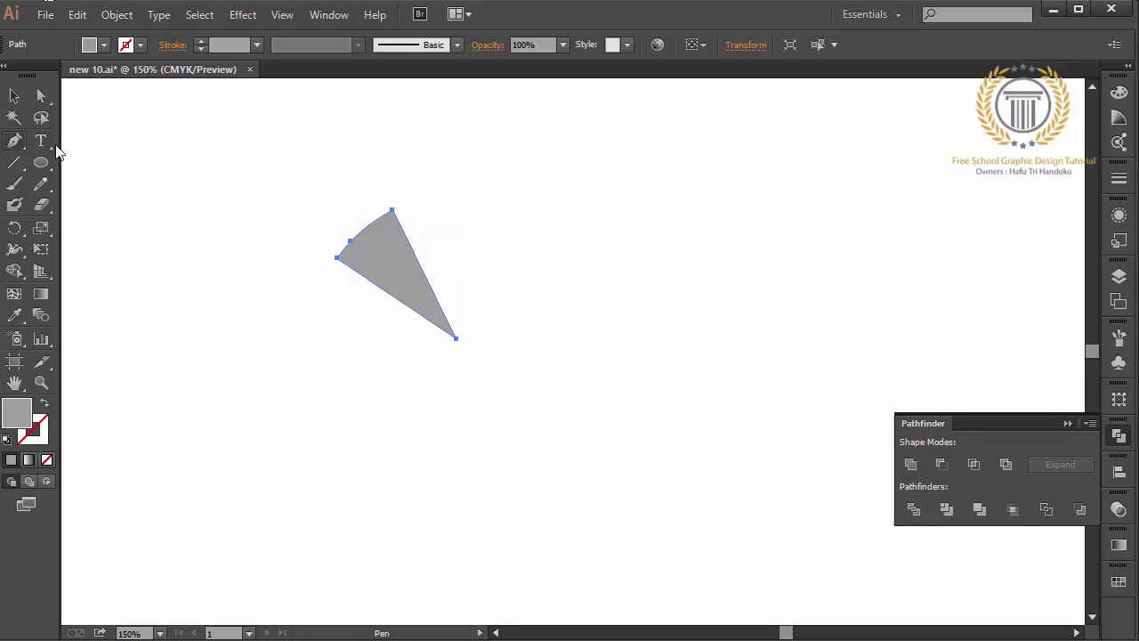
pyautogui.click(397, 214)
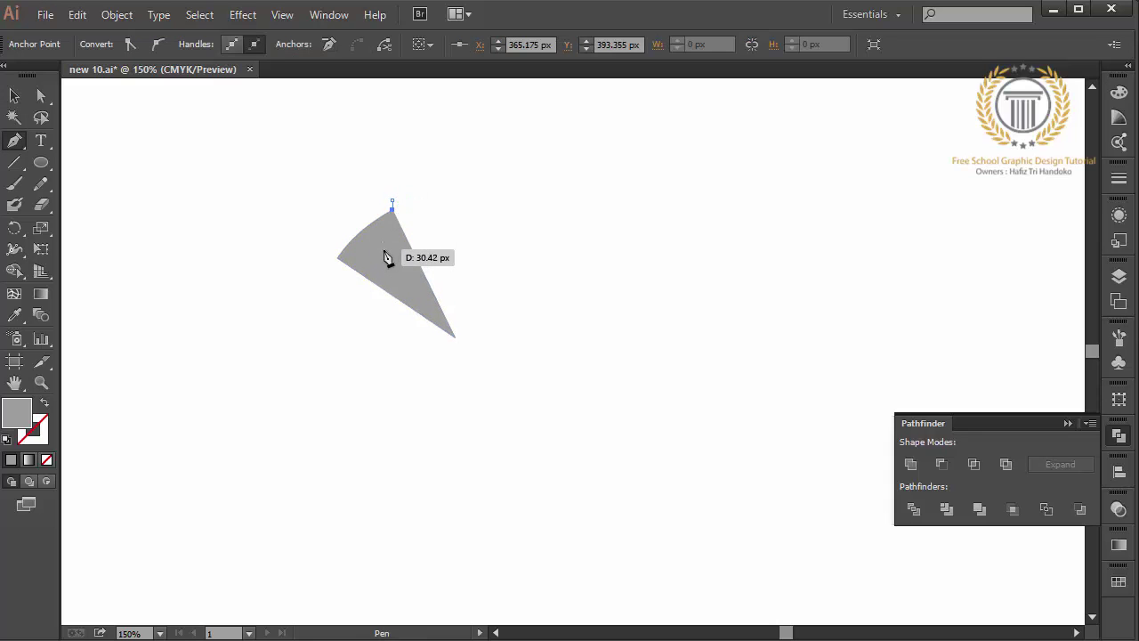
pyautogui.moveTo(387, 257); pyautogui.dragTo(338, 265)
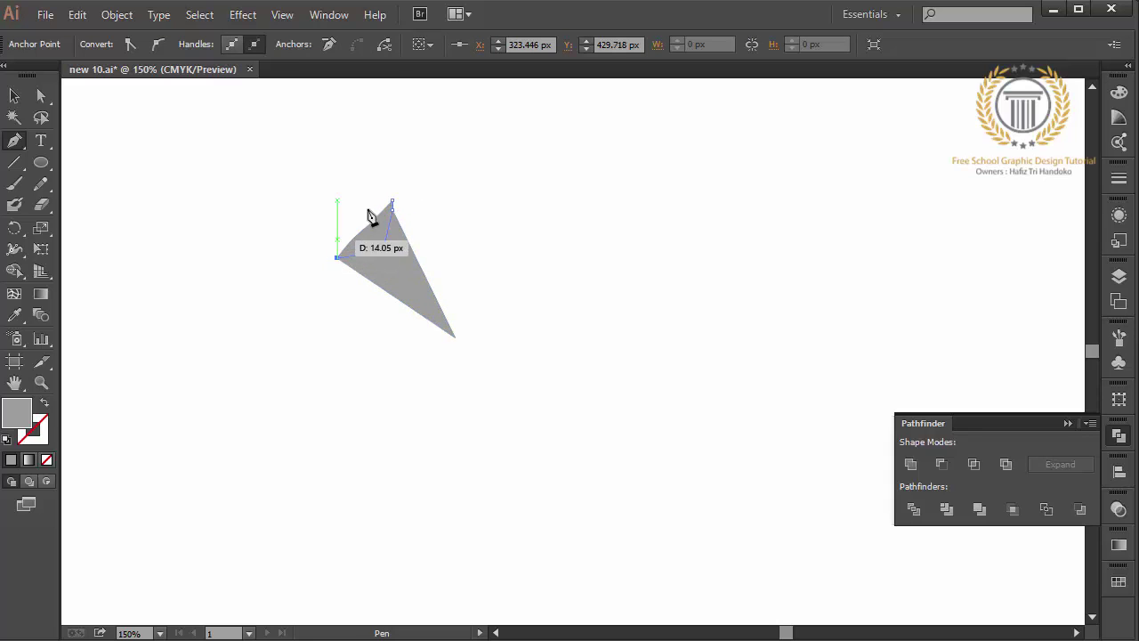
pyautogui.click(340, 201)
pyautogui.click(393, 203)
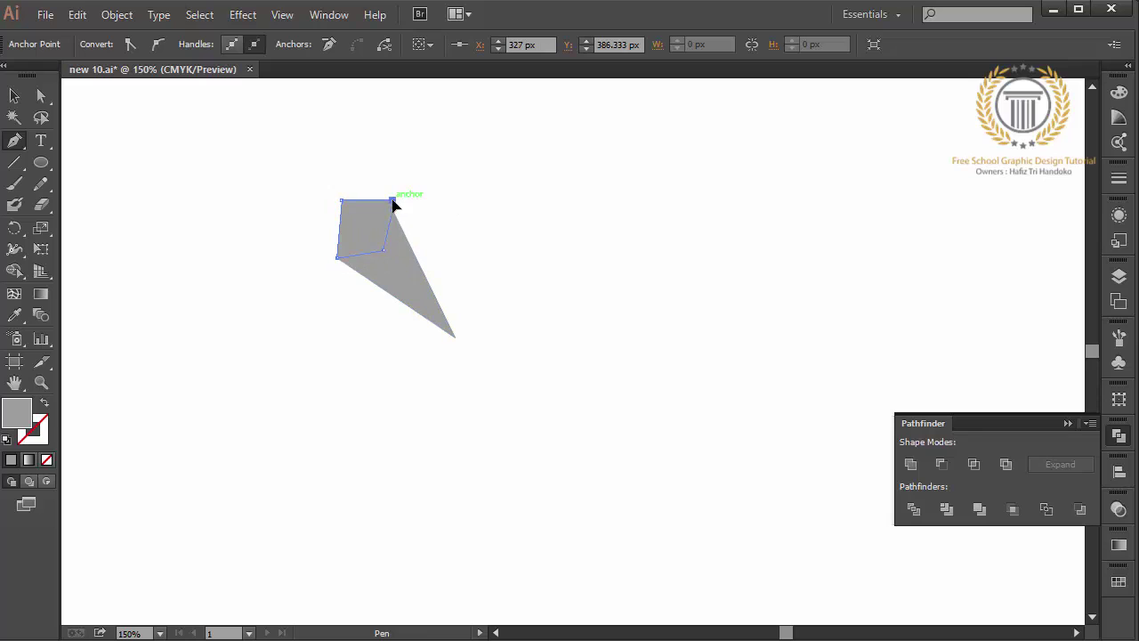
# Step: Pen a closed triangle from the bottom anchor via an inner point, then Shift-select two grey pieces
pyautogui.click(457, 339)
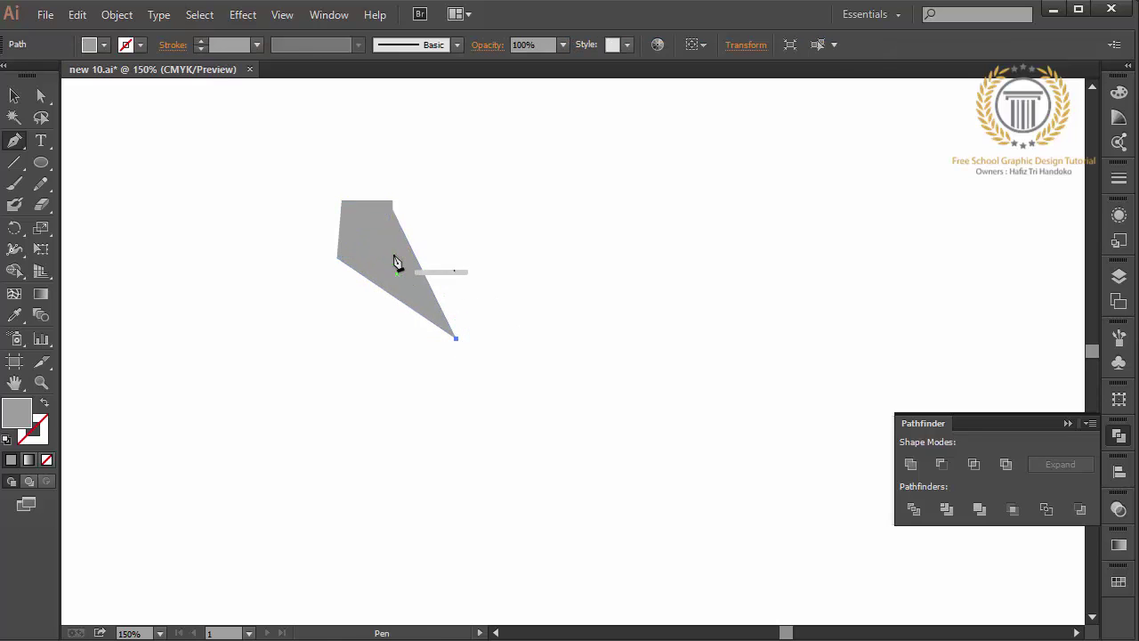
pyautogui.moveTo(389, 254); pyautogui.dragTo(394, 215)
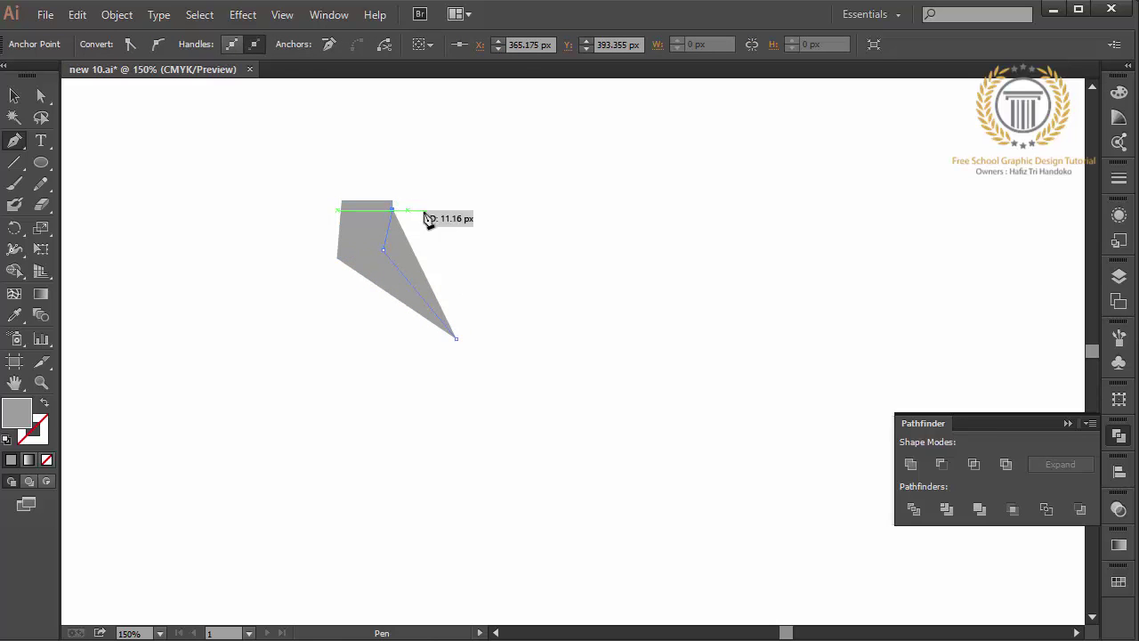
pyautogui.moveTo(393, 215); pyautogui.dragTo(458, 341)
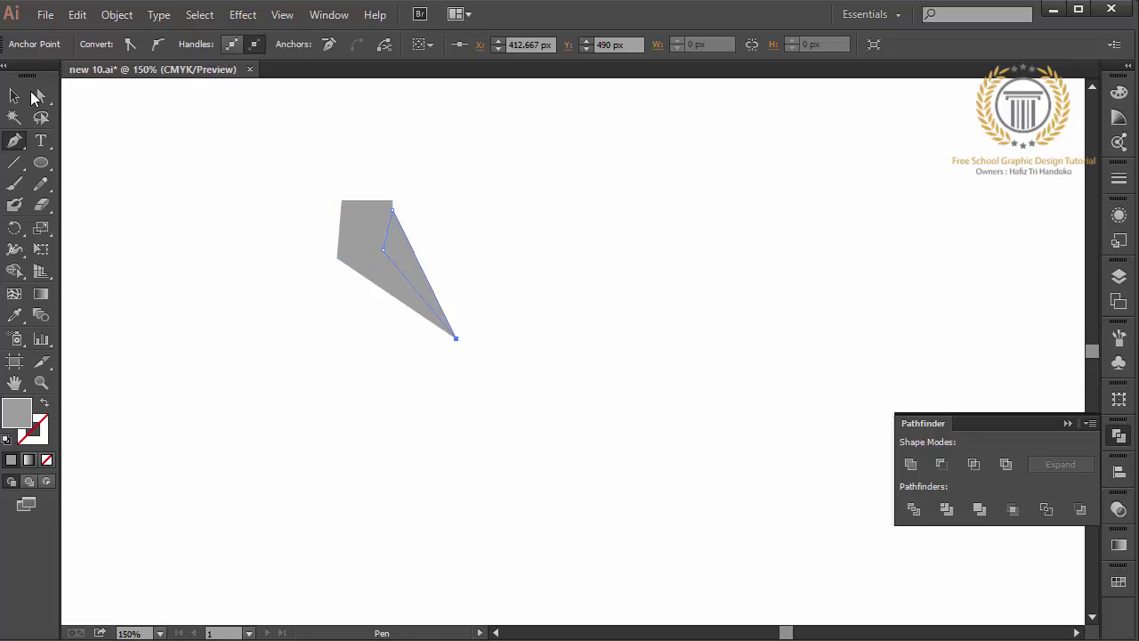
pyautogui.click(14, 95)
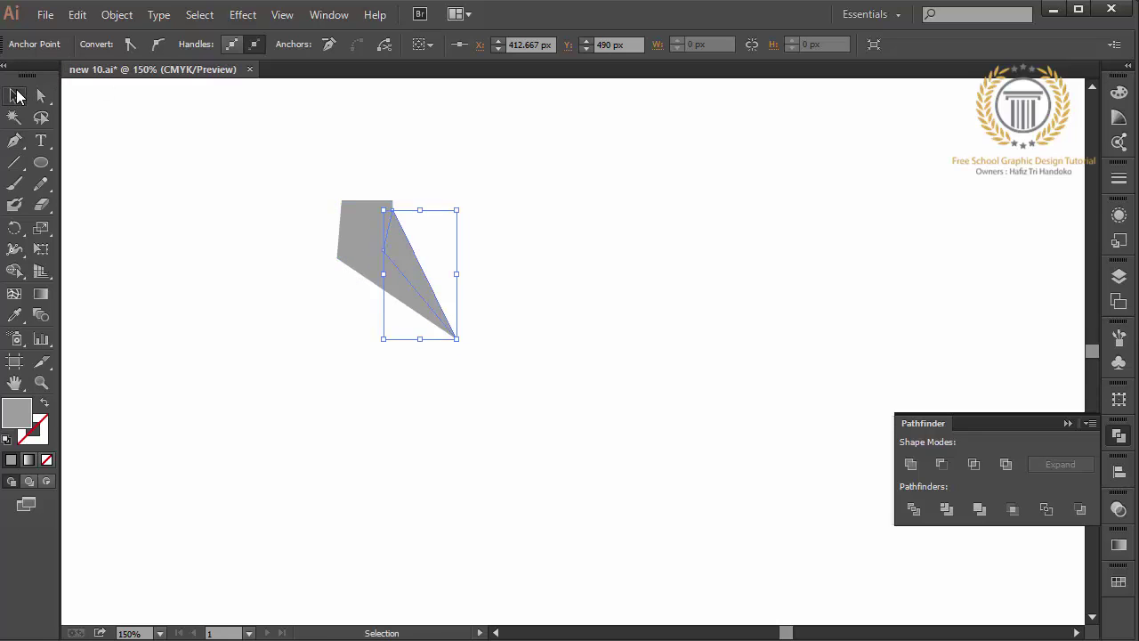
pyautogui.click(374, 283)
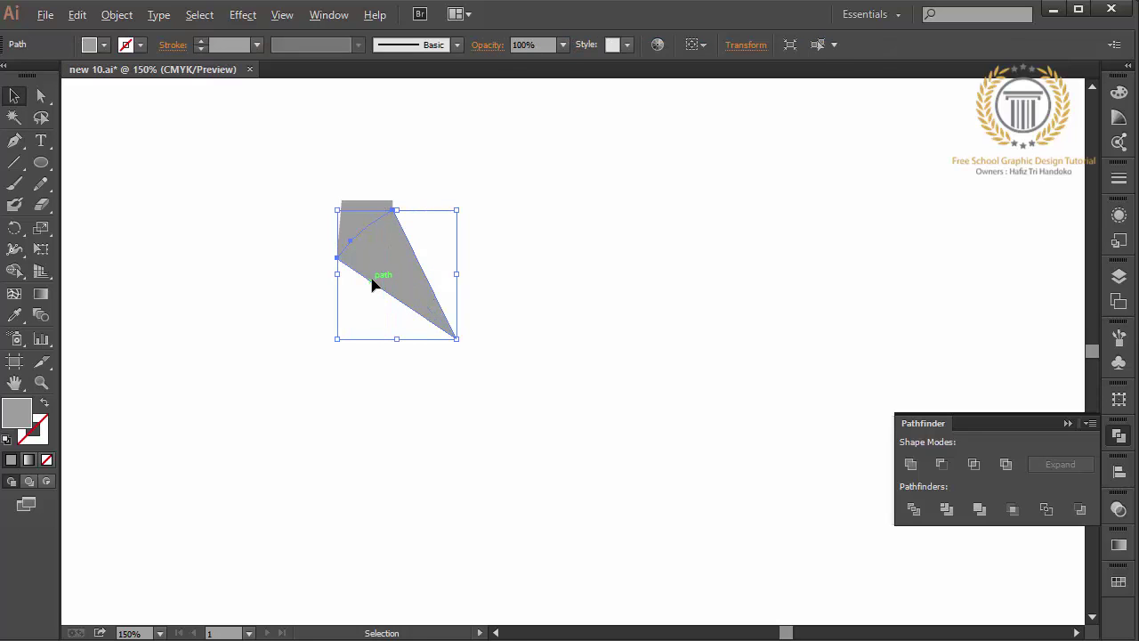
pyautogui.keyDown('shift'); pyautogui.click(356, 211); pyautogui.keyUp('shift')
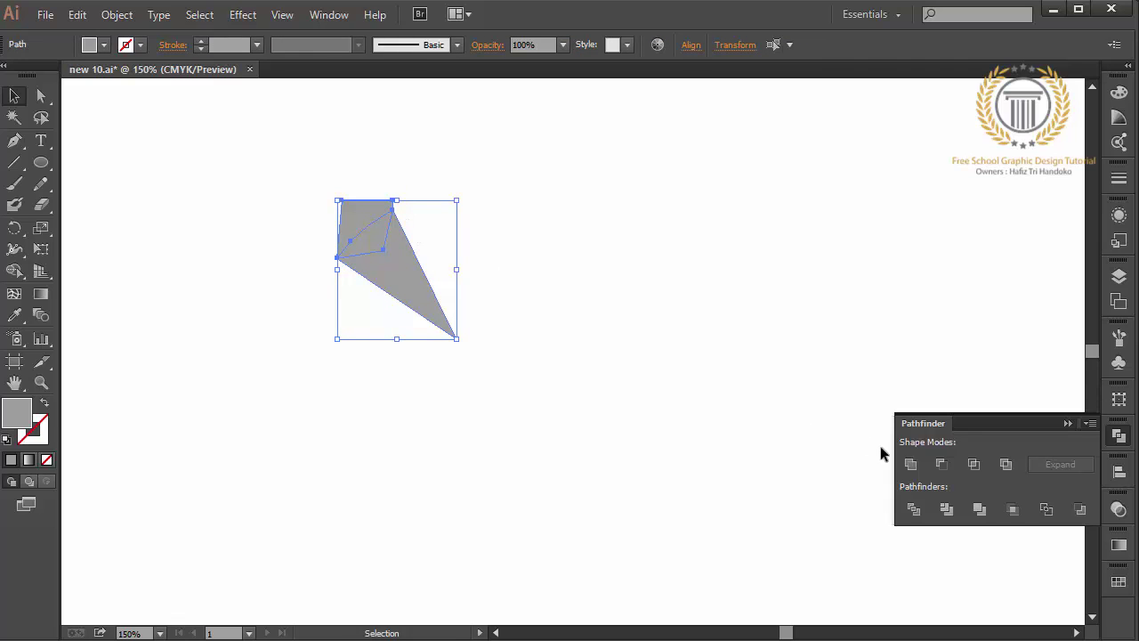
# Step: Unite the selected grey shapes, then divide the shape along the triangle's lines
pyautogui.click(973, 464)
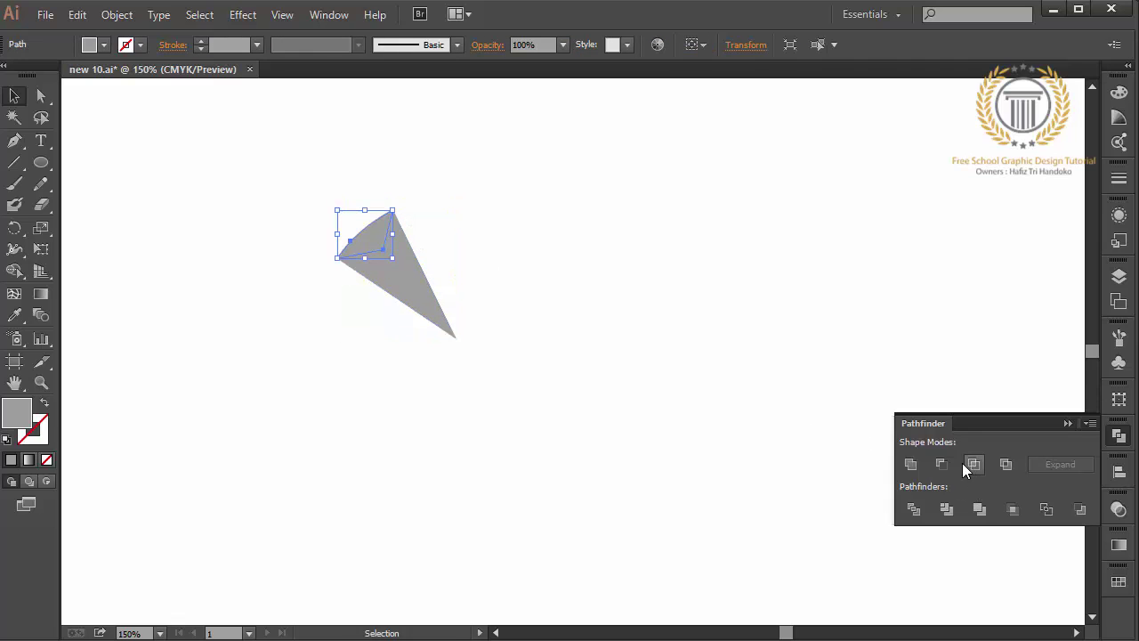
pyautogui.click(383, 281)
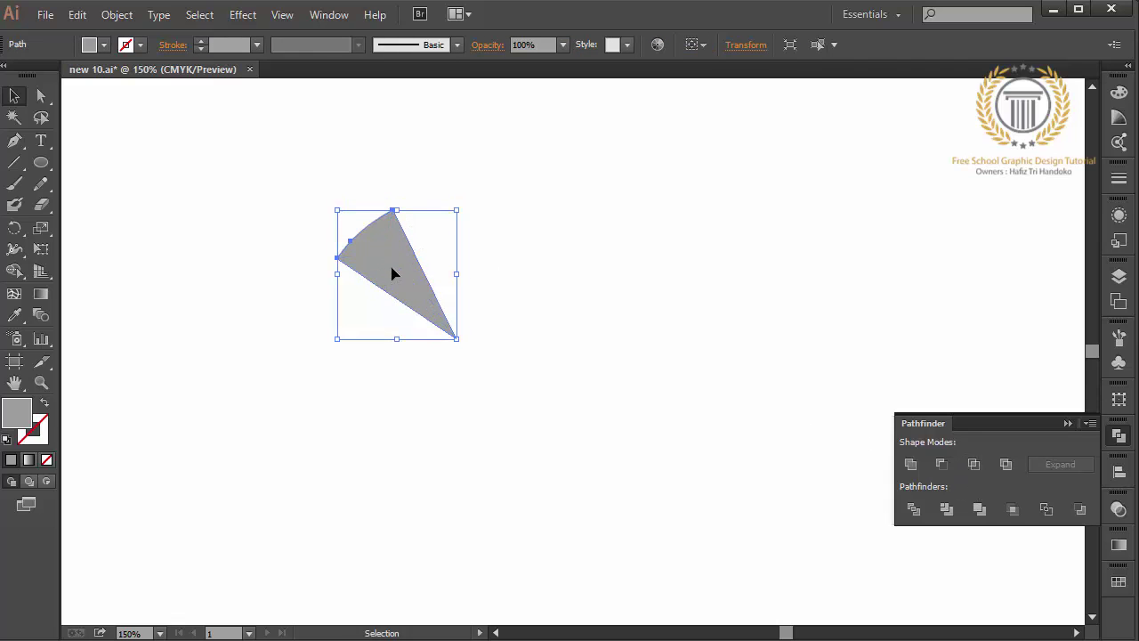
pyautogui.moveTo(394, 271); pyautogui.dragTo(369, 291)
pyautogui.hotkey('ctrl', 'z')
pyautogui.click(946, 509)
# Step: Merge the upper-left piece and the lower triangle piece into one shape
pyautogui.moveTo(366, 241); pyautogui.dragTo(367, 253)
pyautogui.click(365, 303)
pyautogui.click(377, 282)
pyautogui.press('ctrl')
pyautogui.press('ctrl')
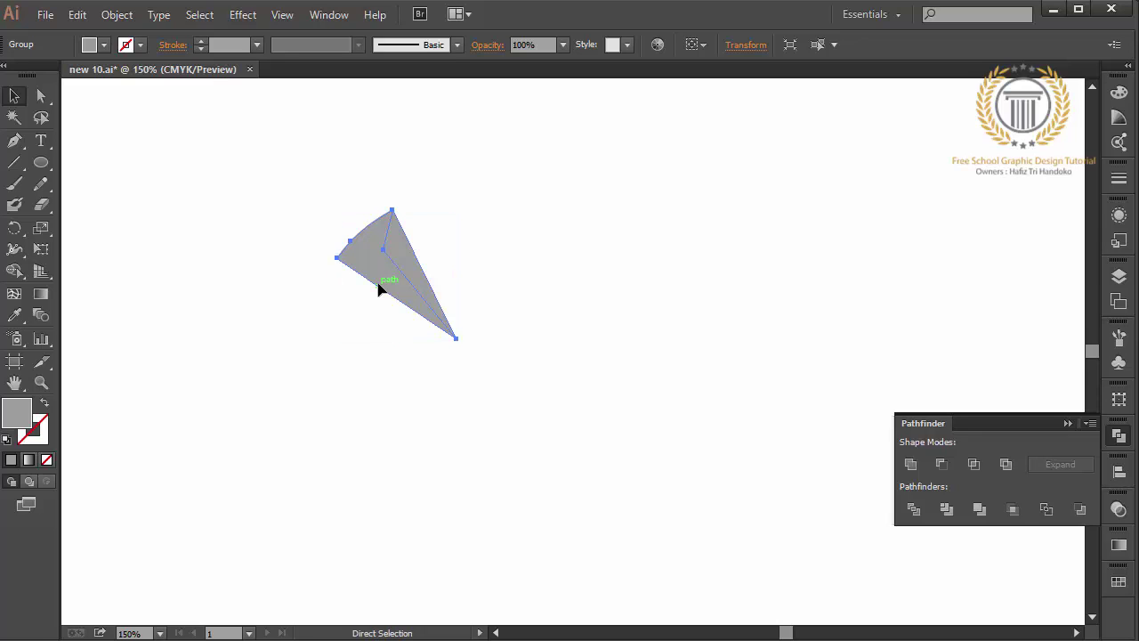
pyautogui.press('ctrl')
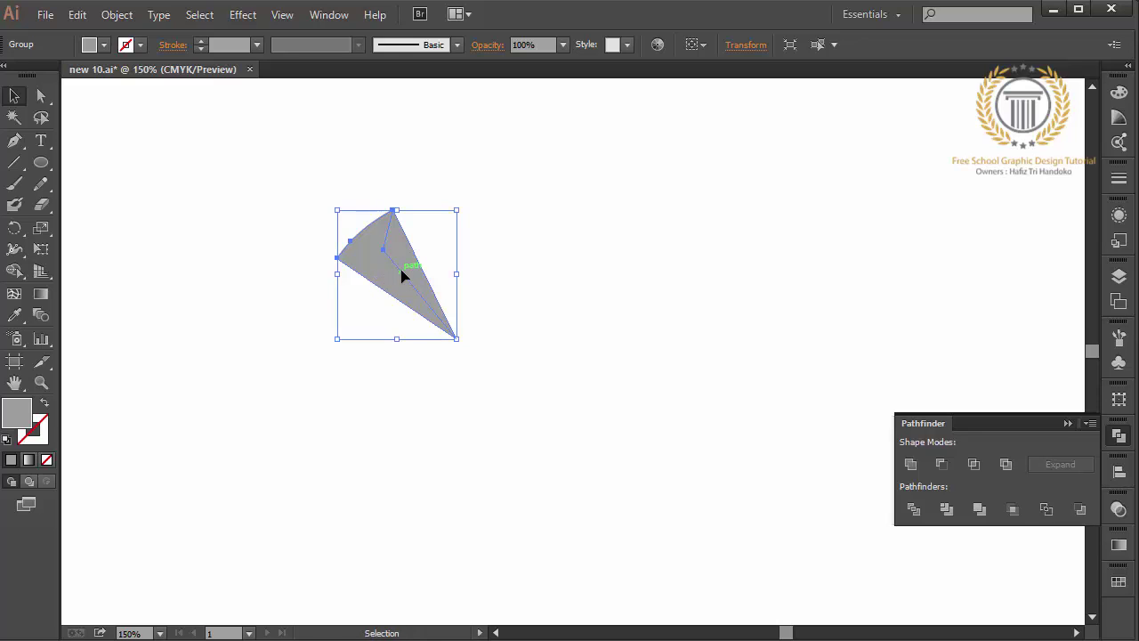
pyautogui.press('ctrl')
pyautogui.keyDown('ctrl'); pyautogui.click(360, 240); pyautogui.keyUp('ctrl')
pyautogui.press('shift')
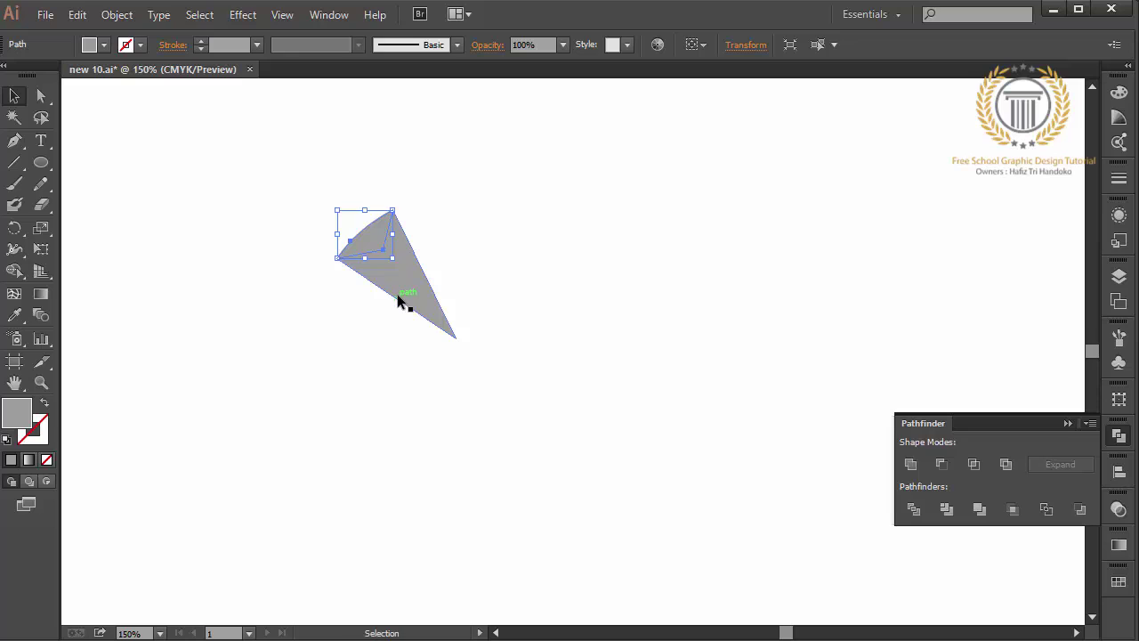
pyautogui.keyDown('shift'); pyautogui.click(397, 297); pyautogui.keyUp('shift')
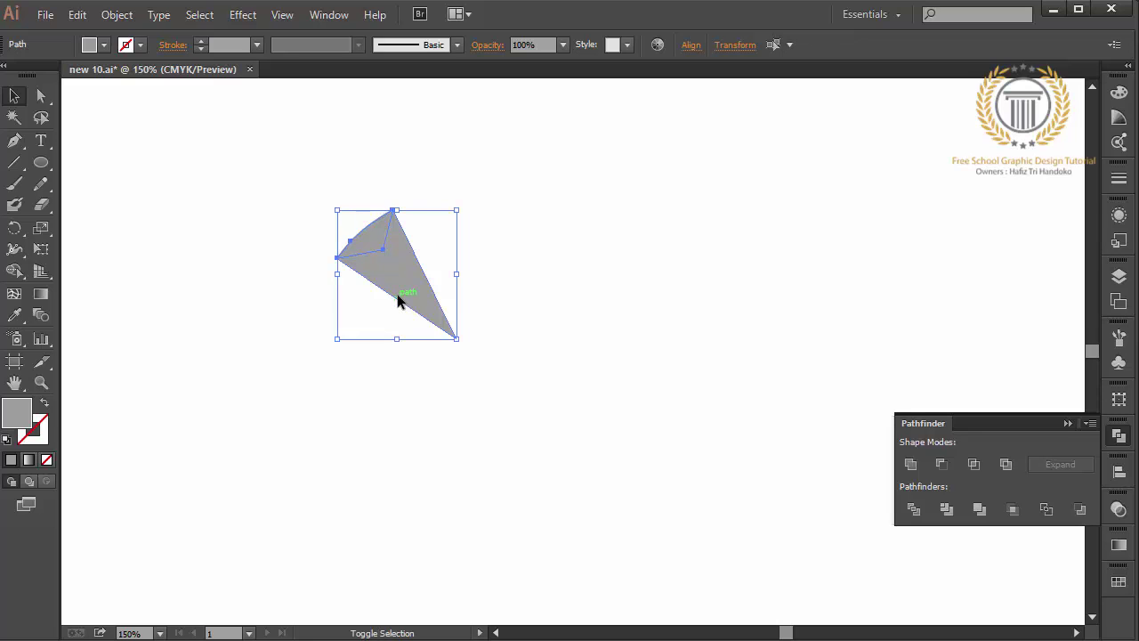
pyautogui.click(936, 466)
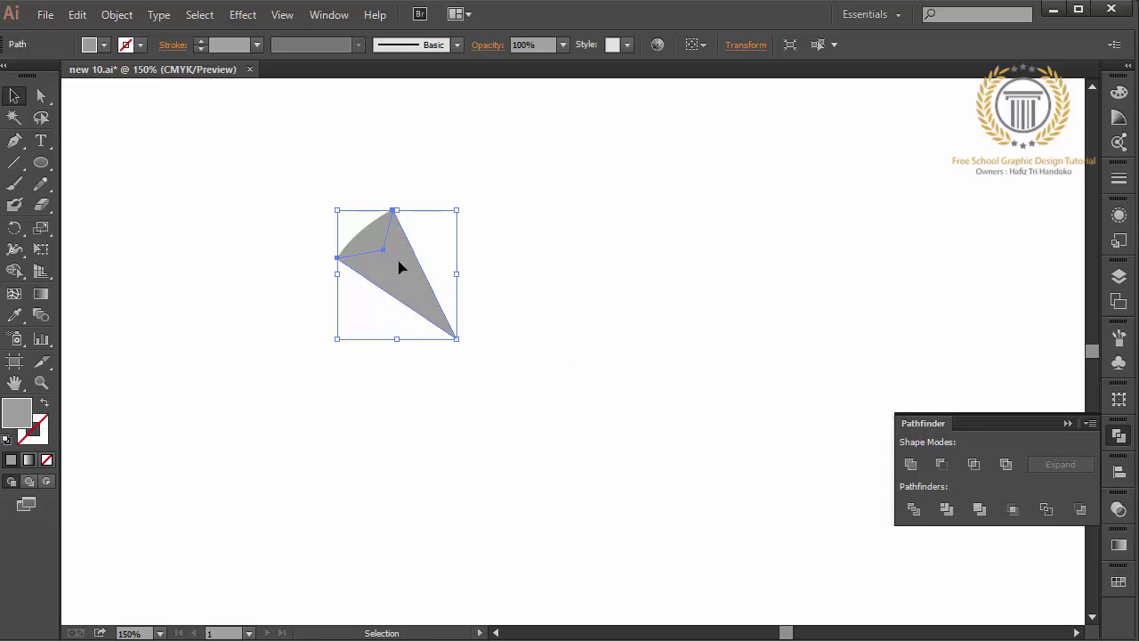
# Step: Check the pieces with undone test moves, select the small top-left facet, and show Swatches
pyautogui.moveTo(377, 275); pyautogui.dragTo(340, 362)
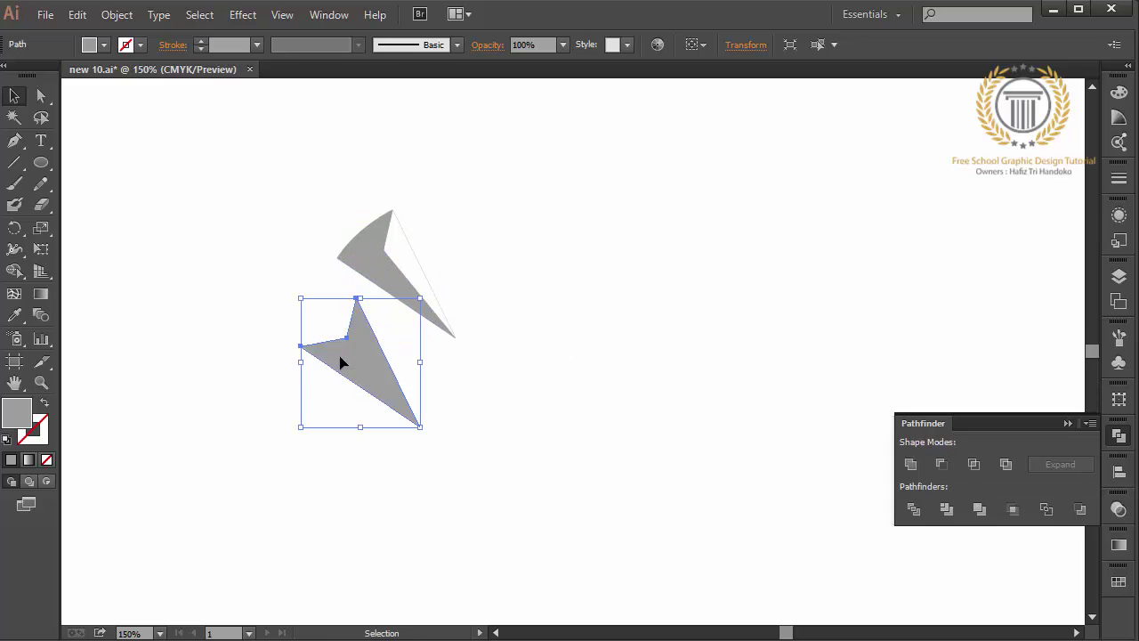
pyautogui.hotkey('ctrl', 'z')
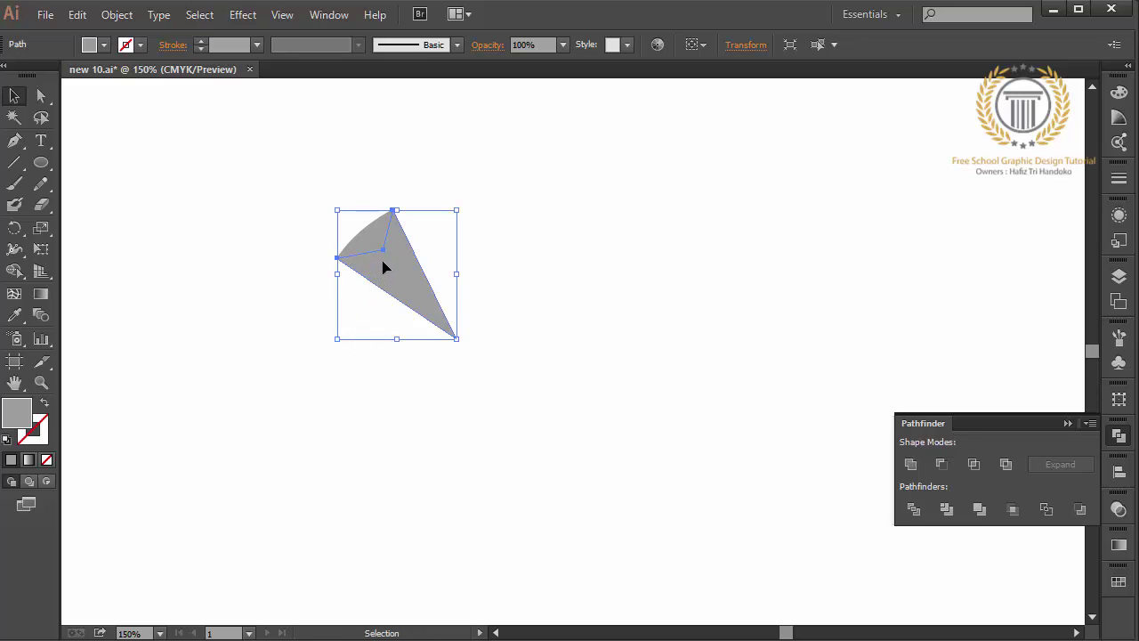
pyautogui.moveTo(384, 267); pyautogui.dragTo(500, 279)
pyautogui.moveTo(366, 271); pyautogui.dragTo(346, 323)
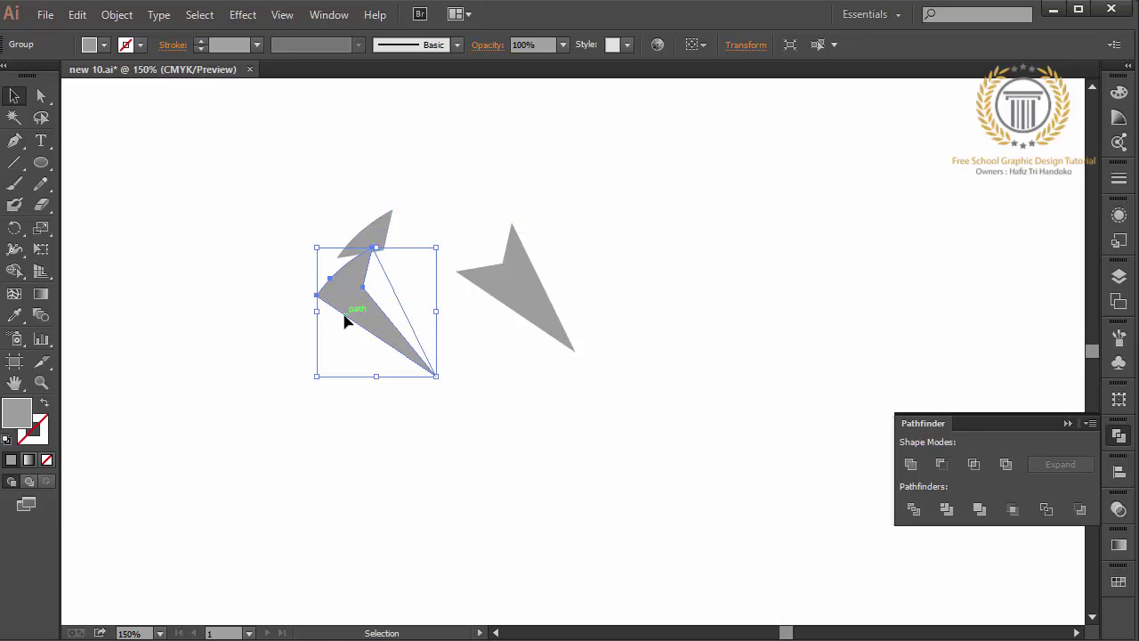
pyautogui.hotkey('ctrl', 'z')
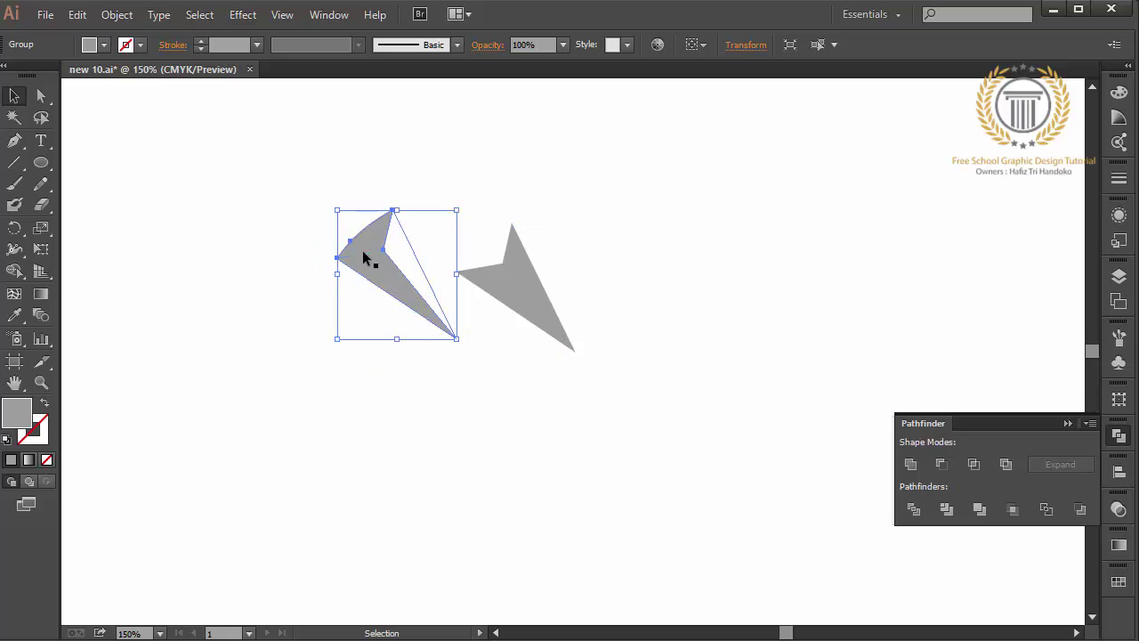
pyautogui.click(360, 255)
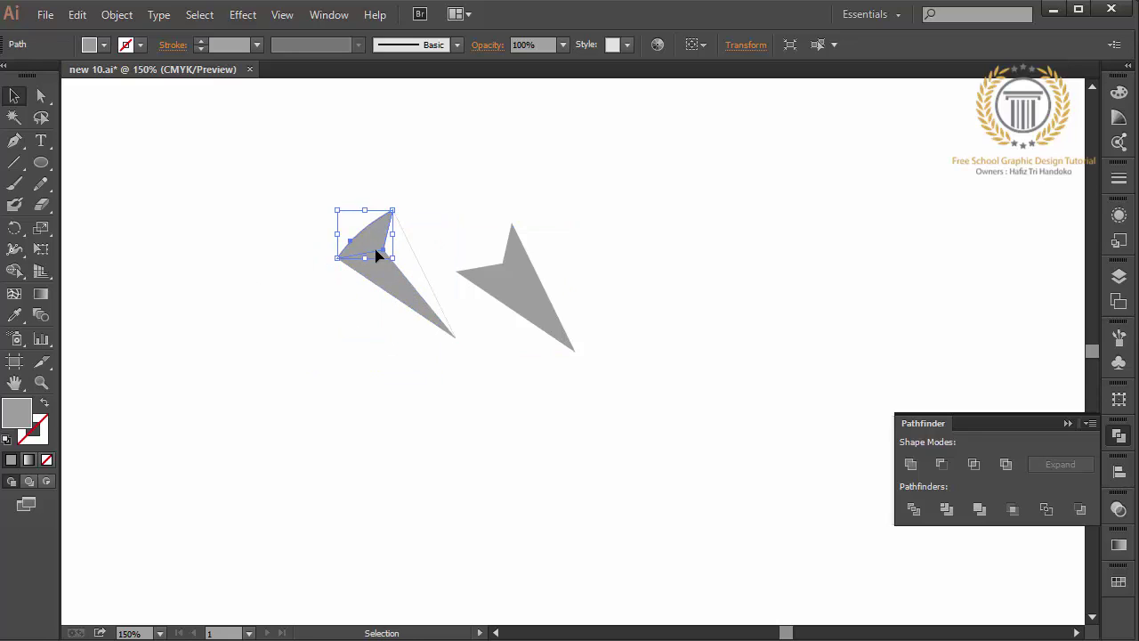
pyautogui.hotkey('ctrl', 'z')
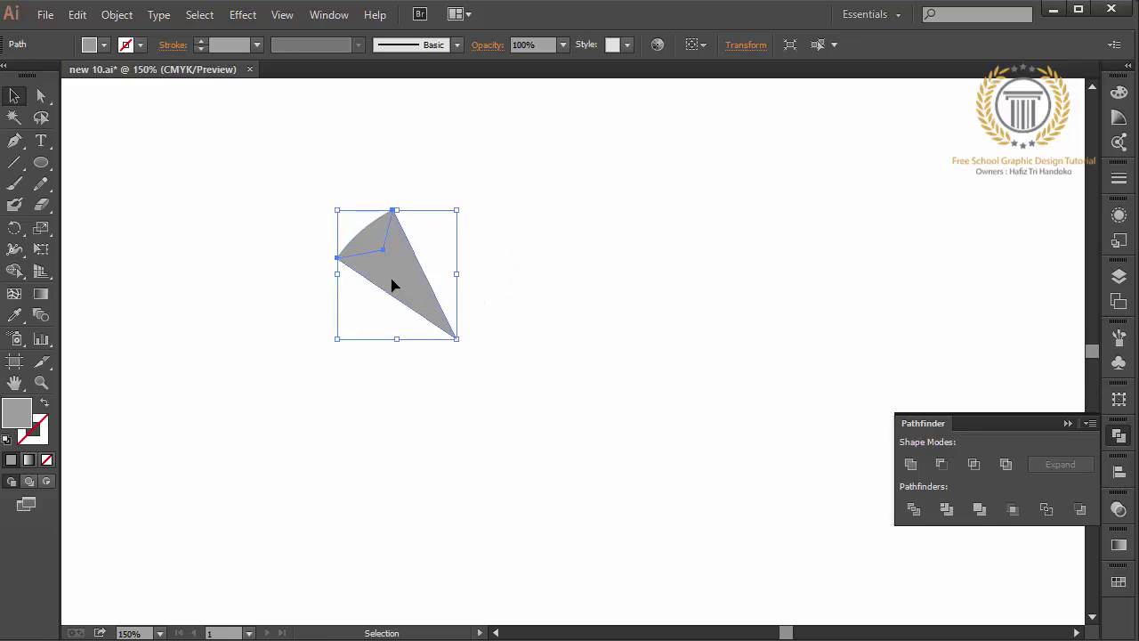
pyautogui.press('ctrl')
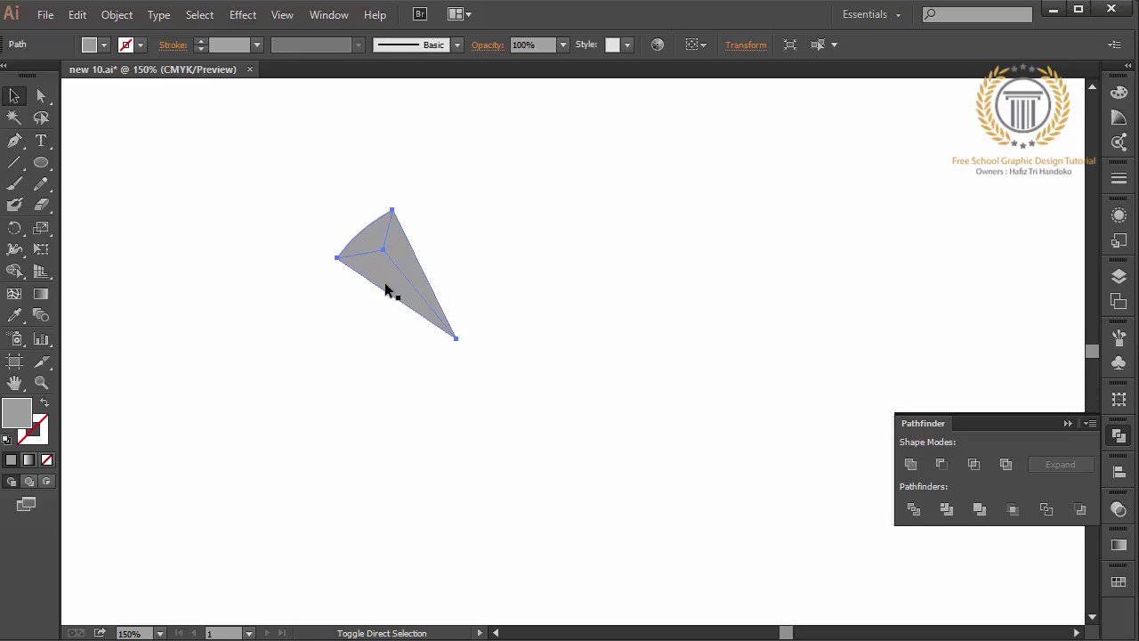
pyautogui.press('ctrl')
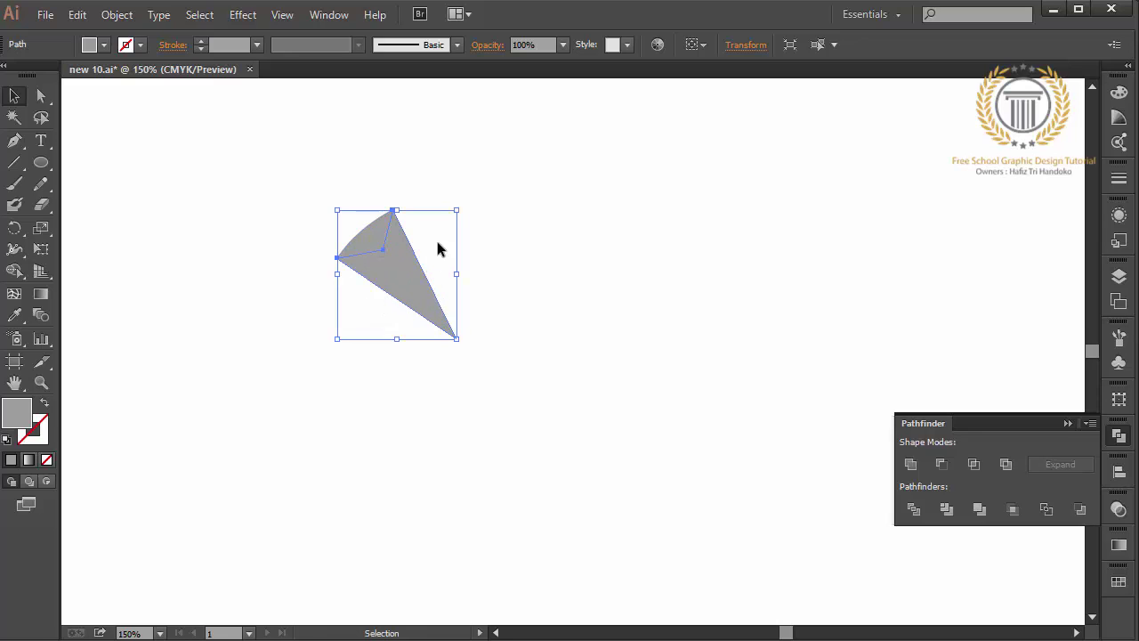
pyautogui.click(367, 243)
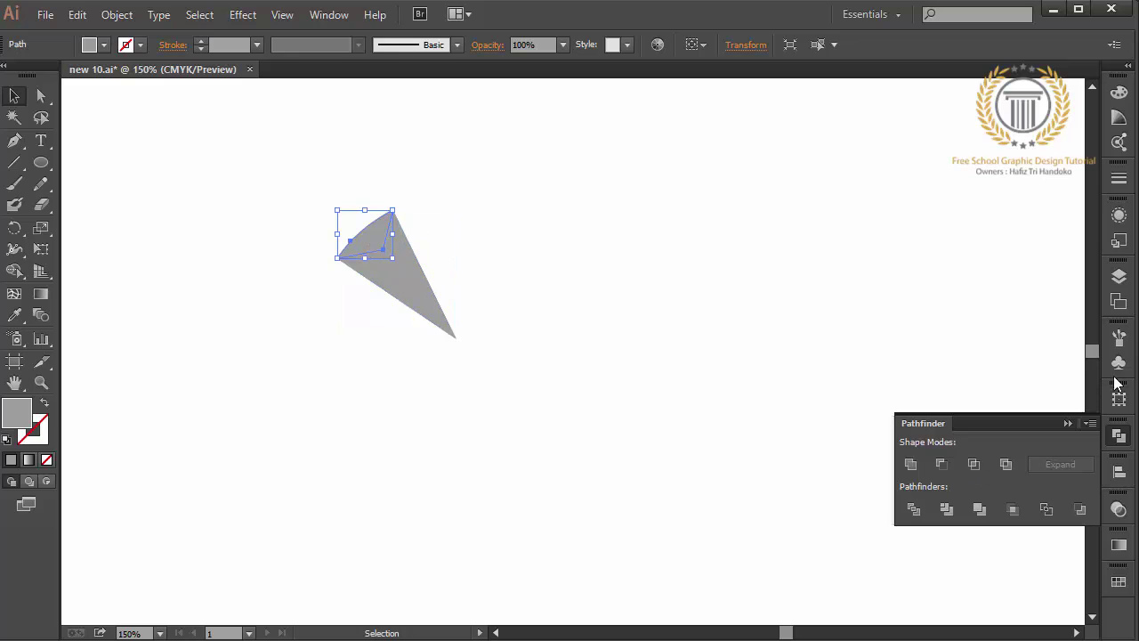
pyautogui.click(1118, 581)
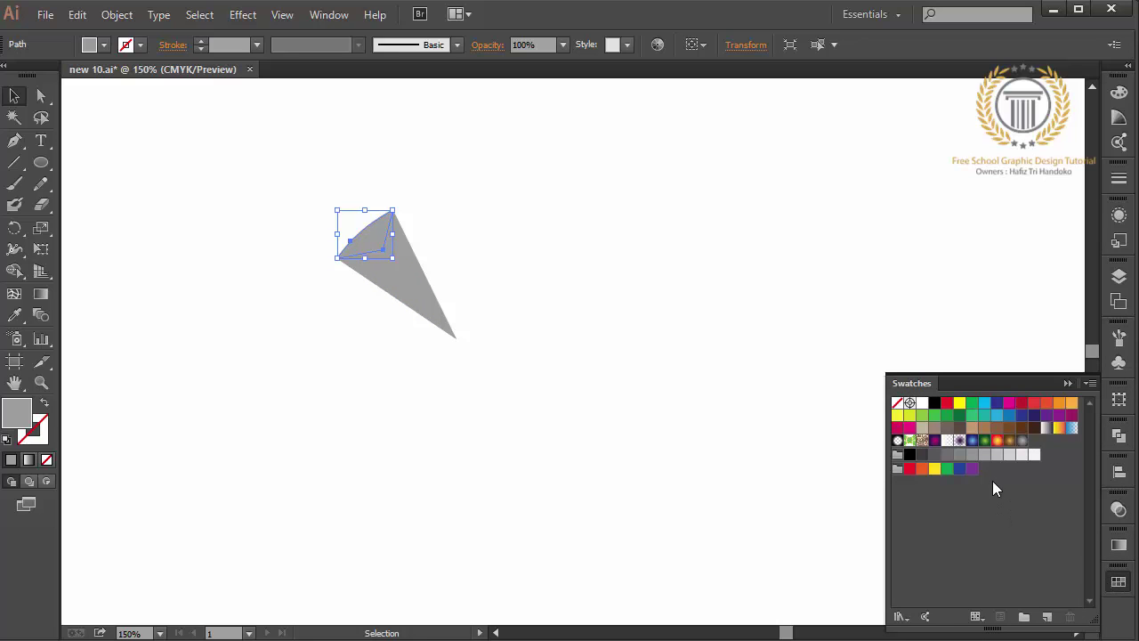
# Step: Fill the top piece and triangle with grey shades and group the faceted shape
pyautogui.click(971, 455)
pyautogui.click(946, 454)
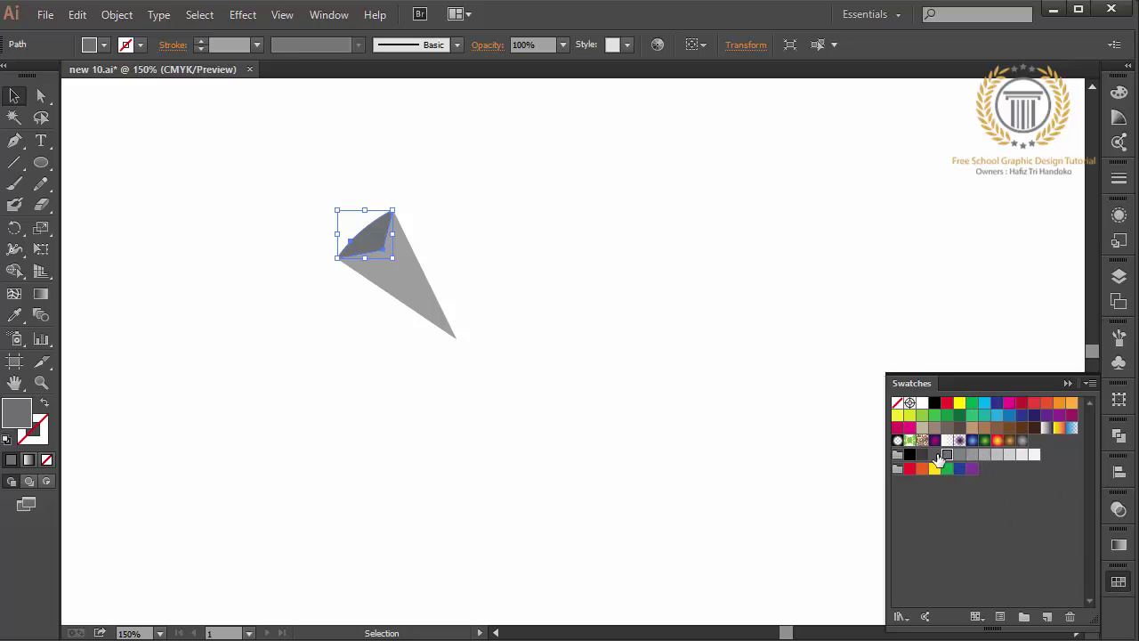
pyautogui.click(396, 282)
pyautogui.click(997, 455)
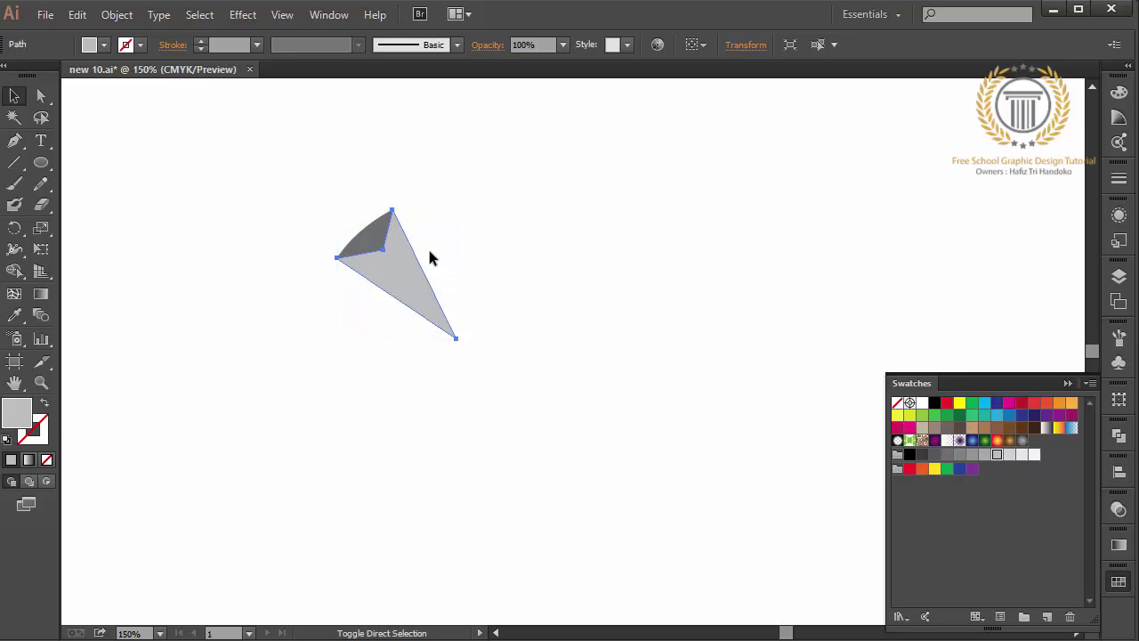
pyautogui.hotkey('ctrl', 'shift', '[')
pyautogui.hotkey('ctrl', 'a')
pyautogui.hotkey('ctrl', 'g')
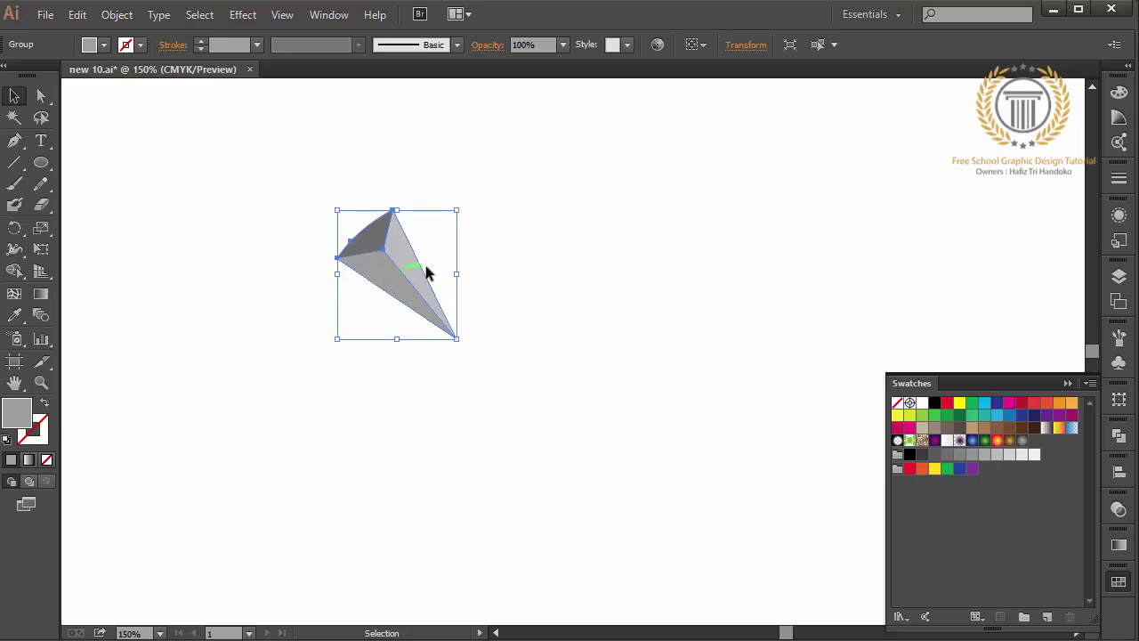
# Step: Trial-colour the facets with orange-red, green, magenta, crimson and purple swatches
pyautogui.click(1047, 403)
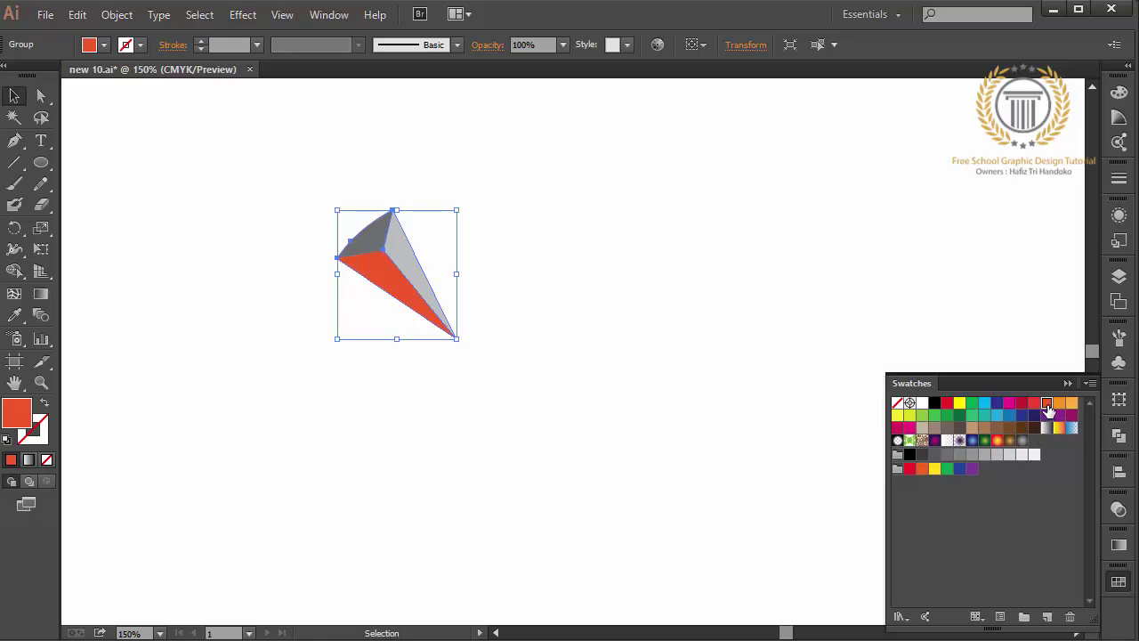
pyautogui.click(407, 255)
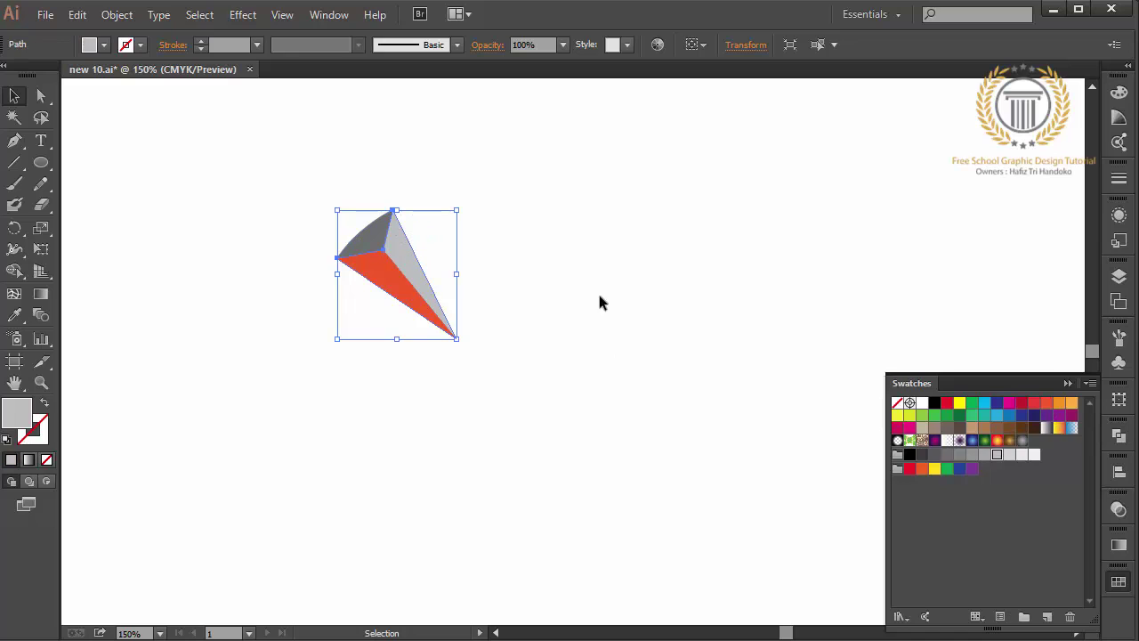
pyautogui.click(922, 416)
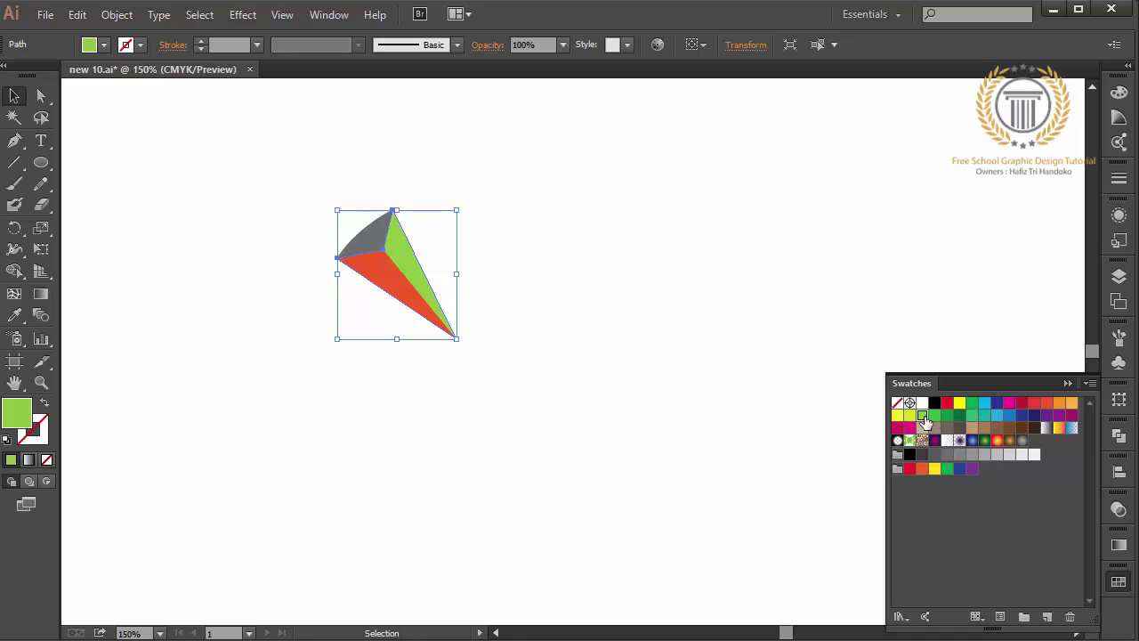
pyautogui.click(376, 234)
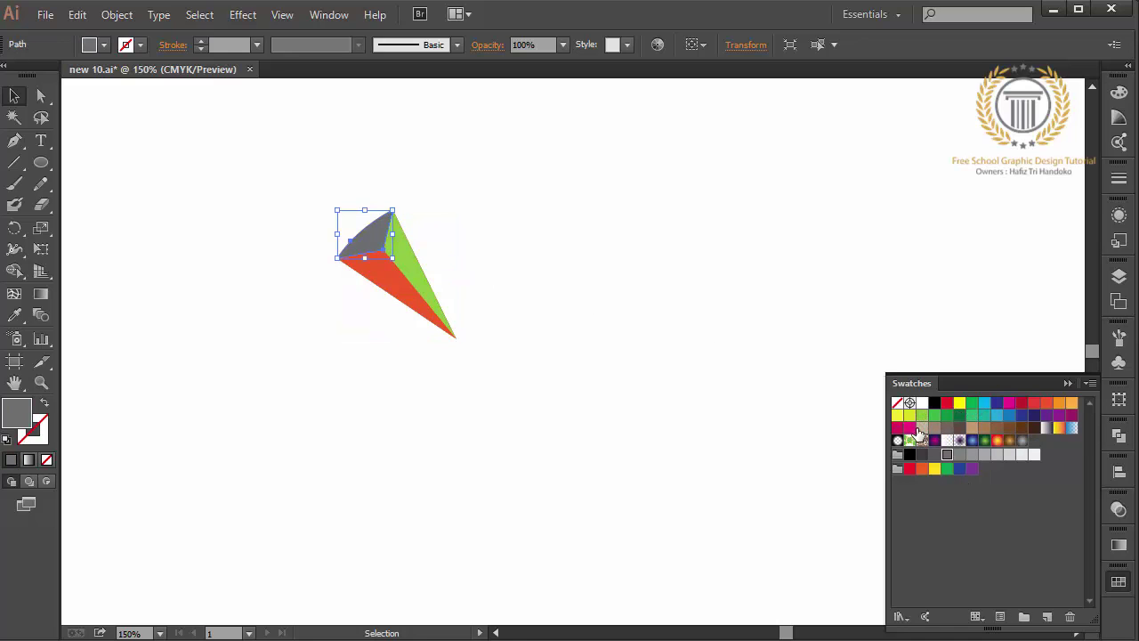
pyautogui.click(1010, 403)
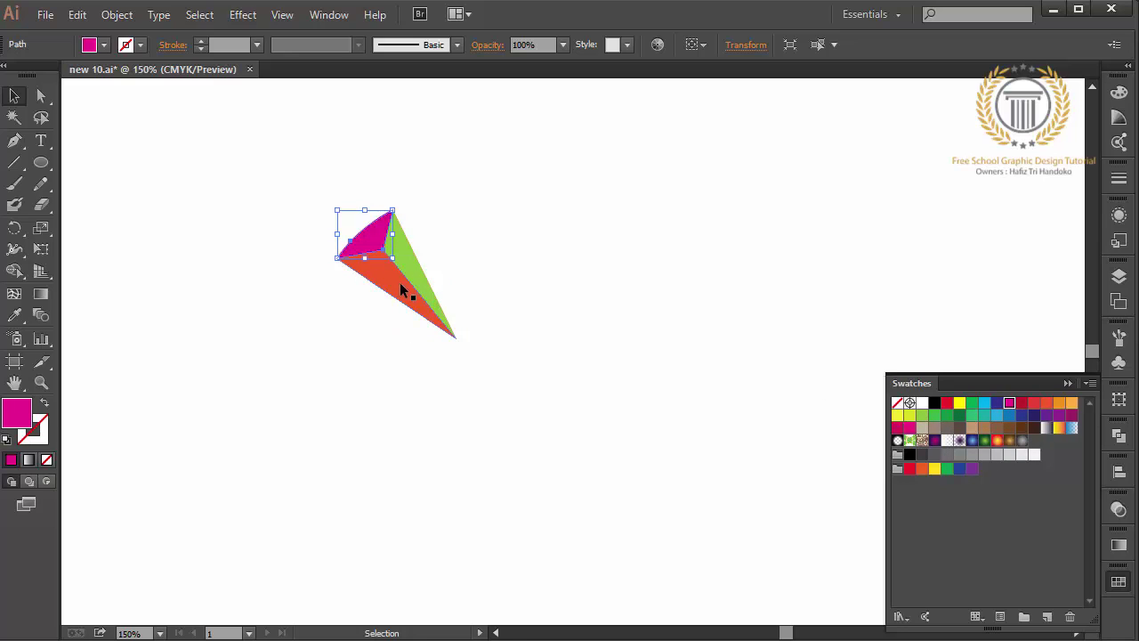
pyautogui.click(391, 287)
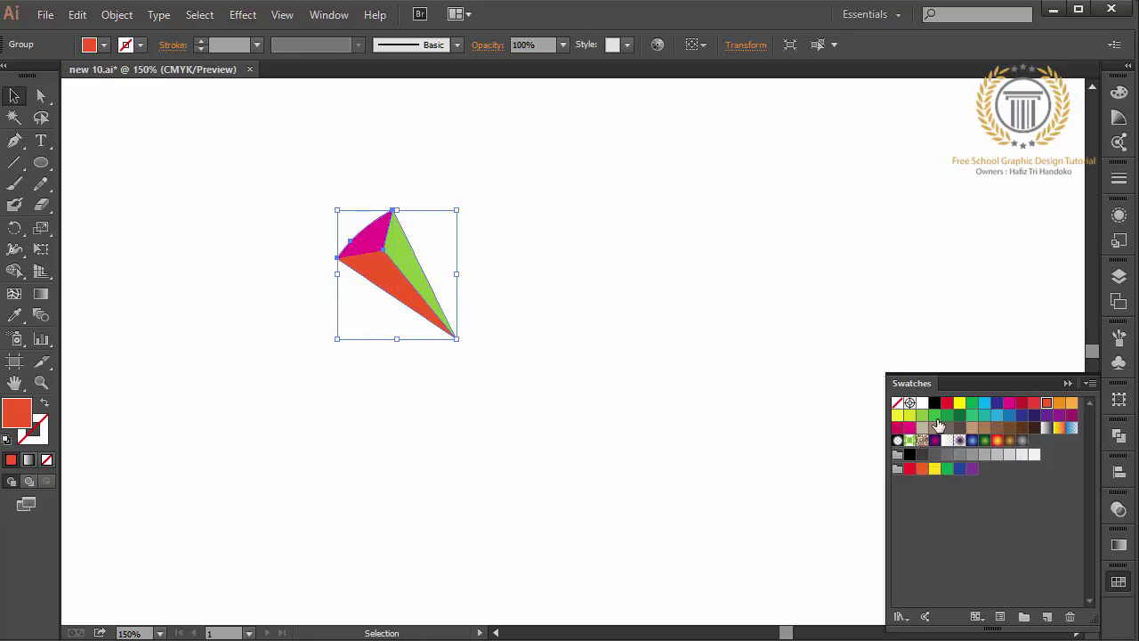
pyautogui.click(899, 428)
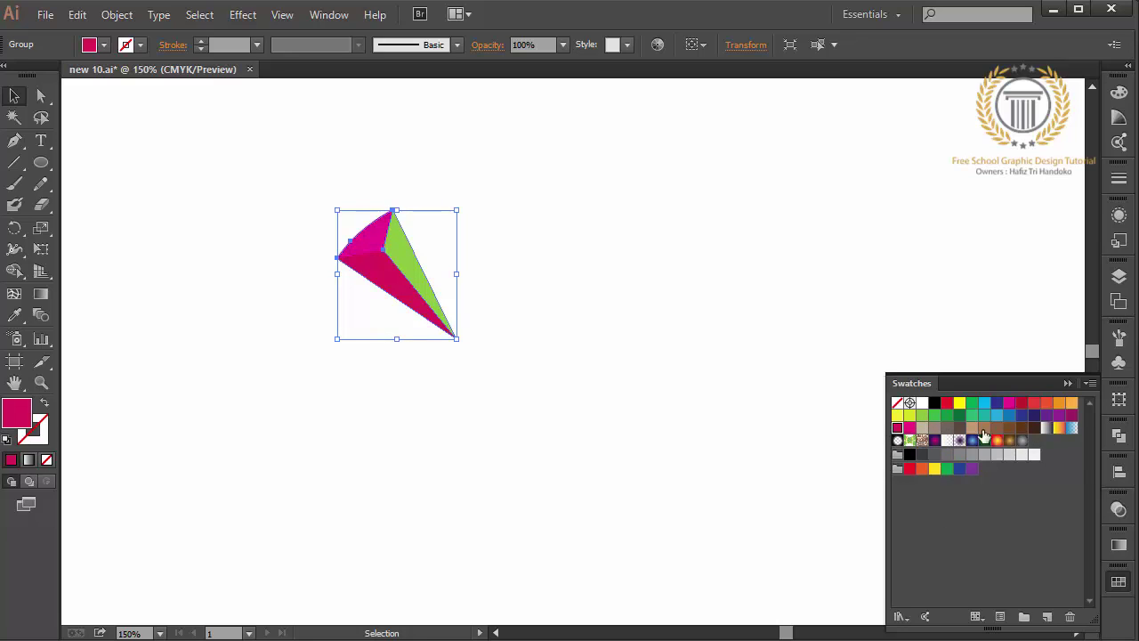
pyautogui.click(1058, 415)
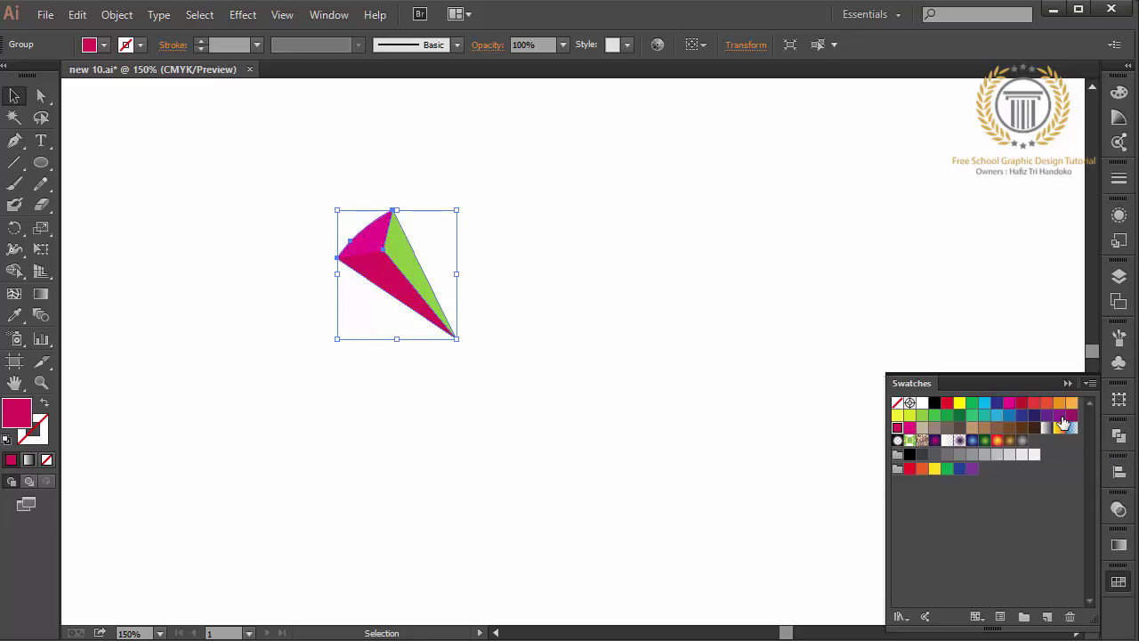
# Step: Give the right facet bright magenta and the top facet purple, then deselect
pyautogui.click(424, 283)
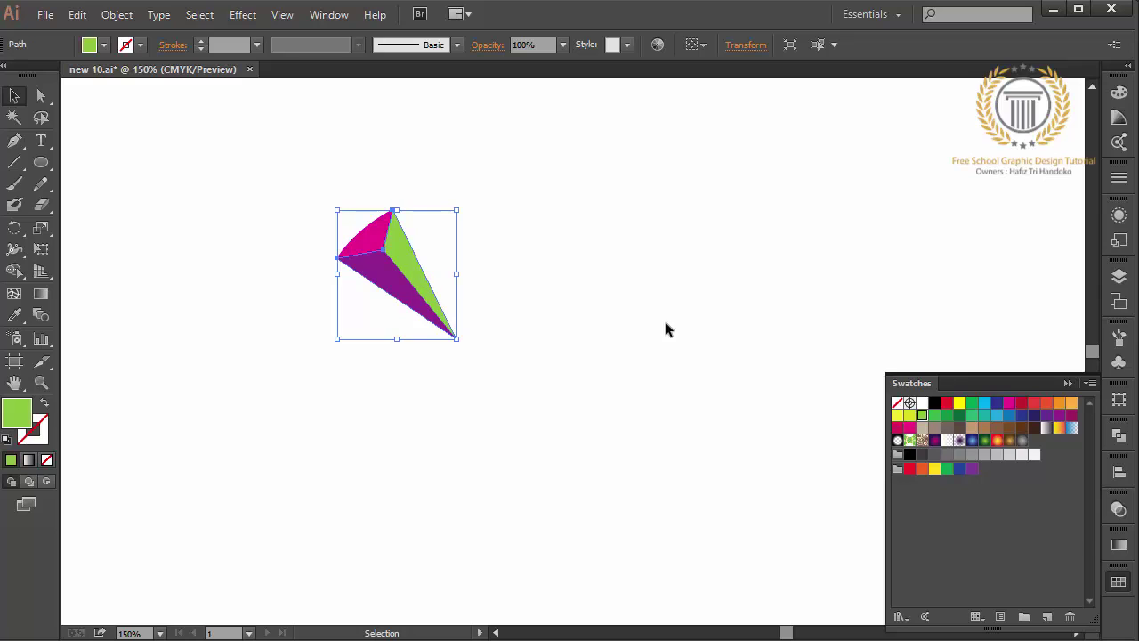
pyautogui.click(1070, 417)
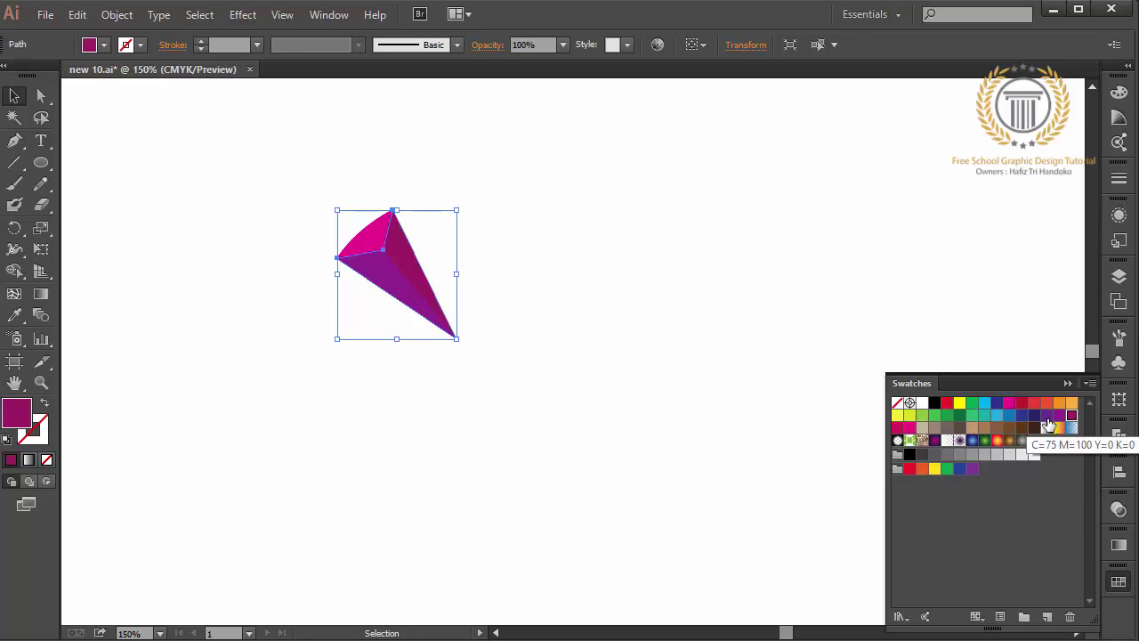
pyautogui.click(1034, 414)
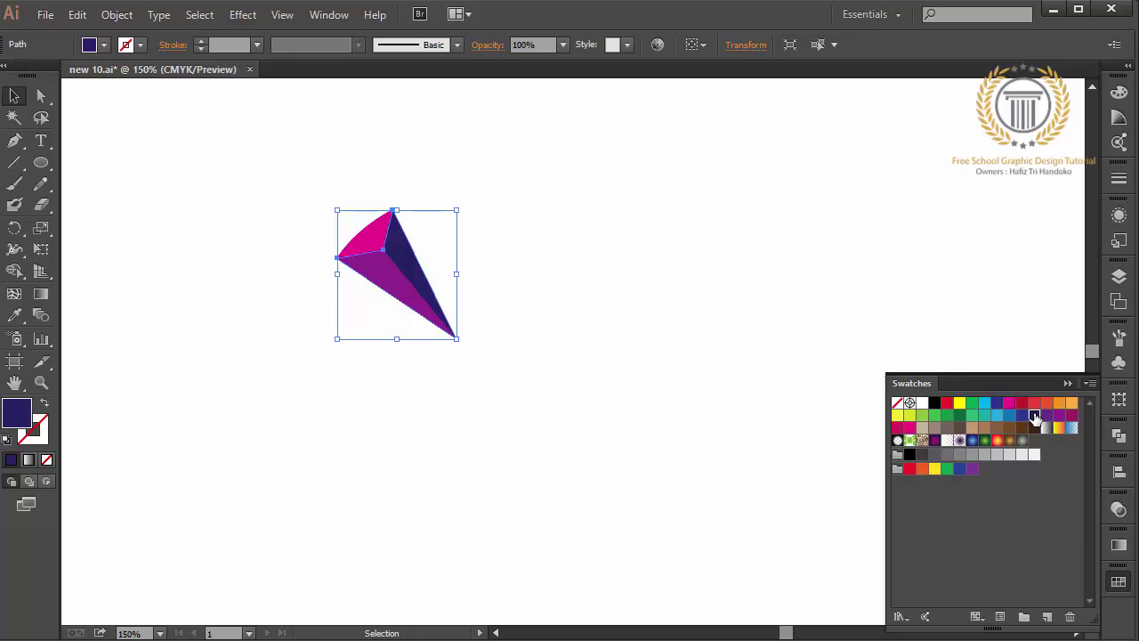
pyautogui.click(897, 428)
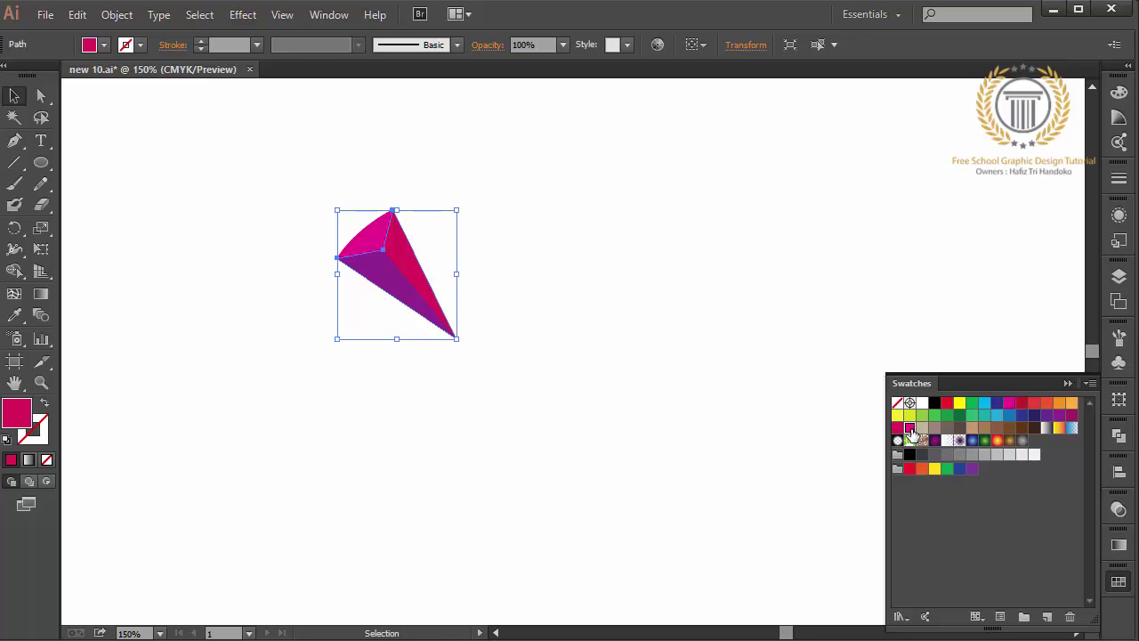
pyautogui.click(909, 428)
pyautogui.click(379, 242)
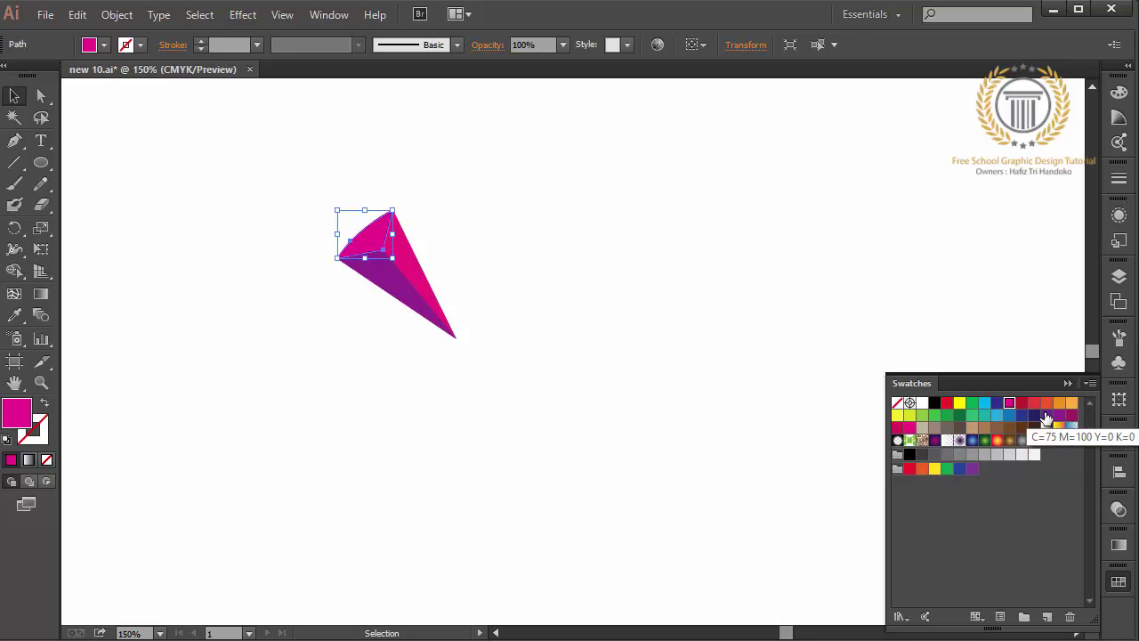
pyautogui.click(1050, 416)
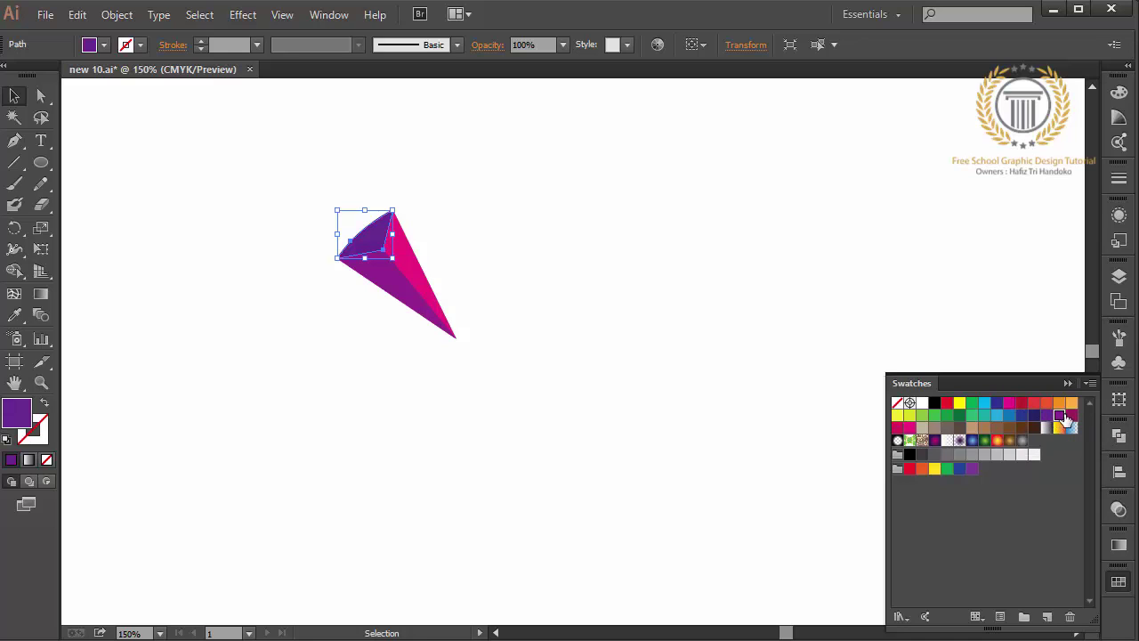
pyautogui.click(1047, 416)
pyautogui.click(615, 375)
pyautogui.click(407, 299)
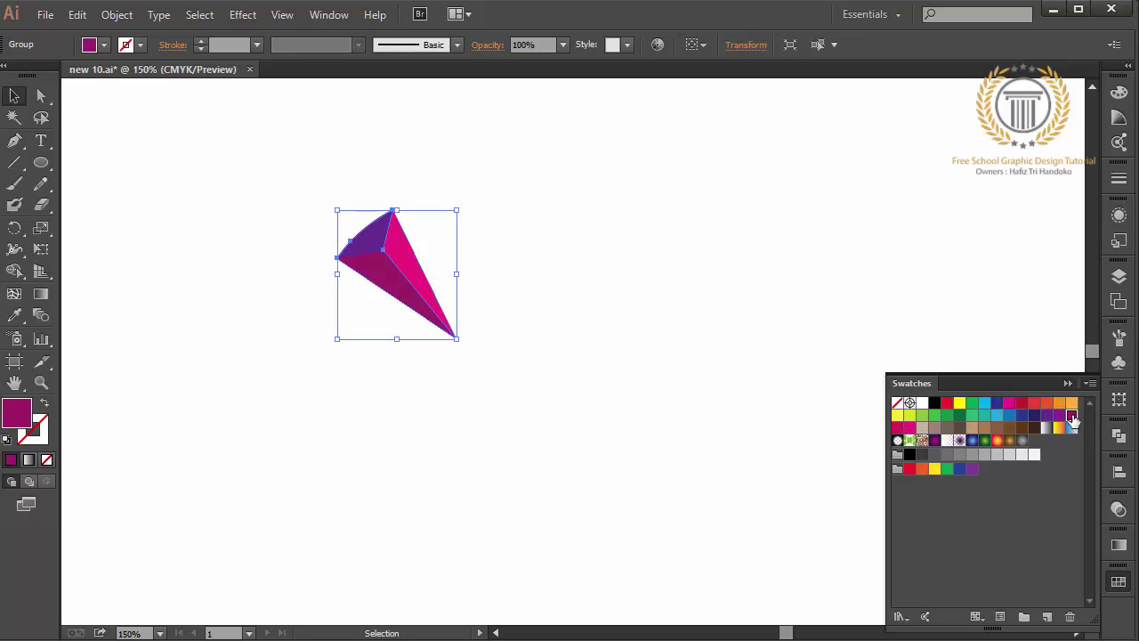
pyautogui.click(567, 350)
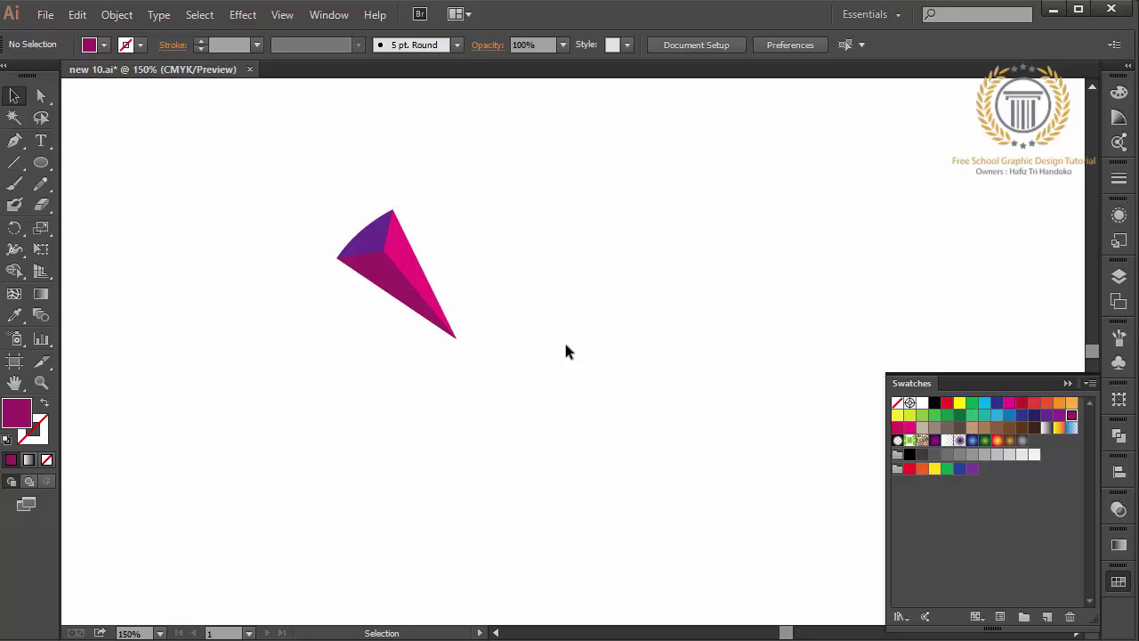
# Step: Fill the cone's top facet and large side facet with magenta swatches
pyautogui.click(376, 240)
pyautogui.click(1009, 405)
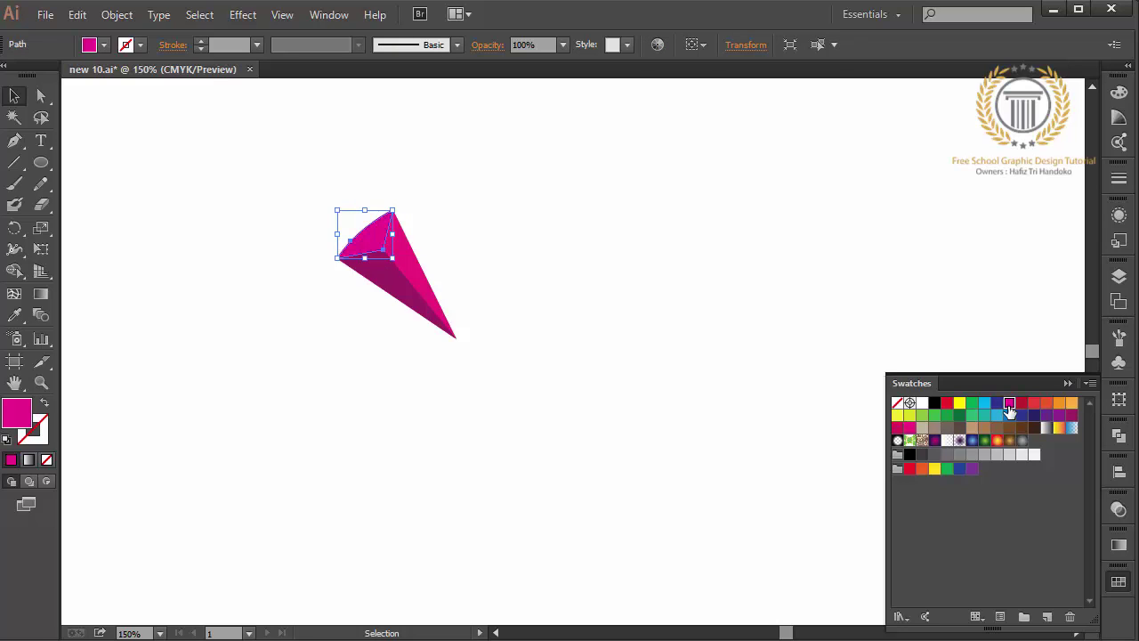
pyautogui.click(673, 400)
pyautogui.click(364, 239)
pyautogui.click(910, 429)
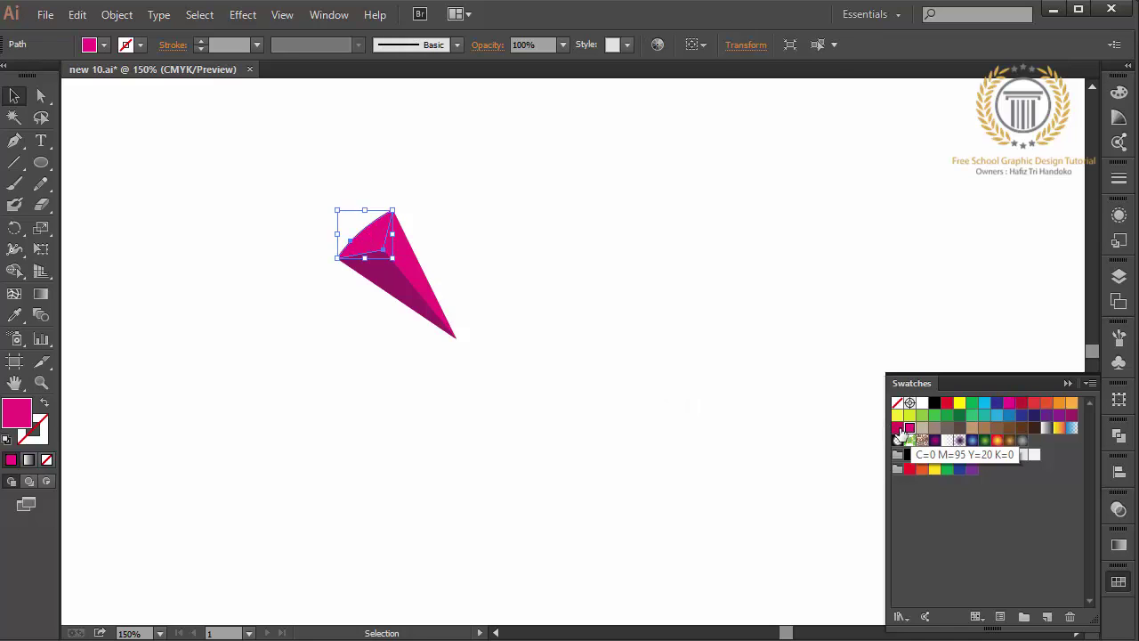
pyautogui.click(786, 405)
pyautogui.click(343, 254)
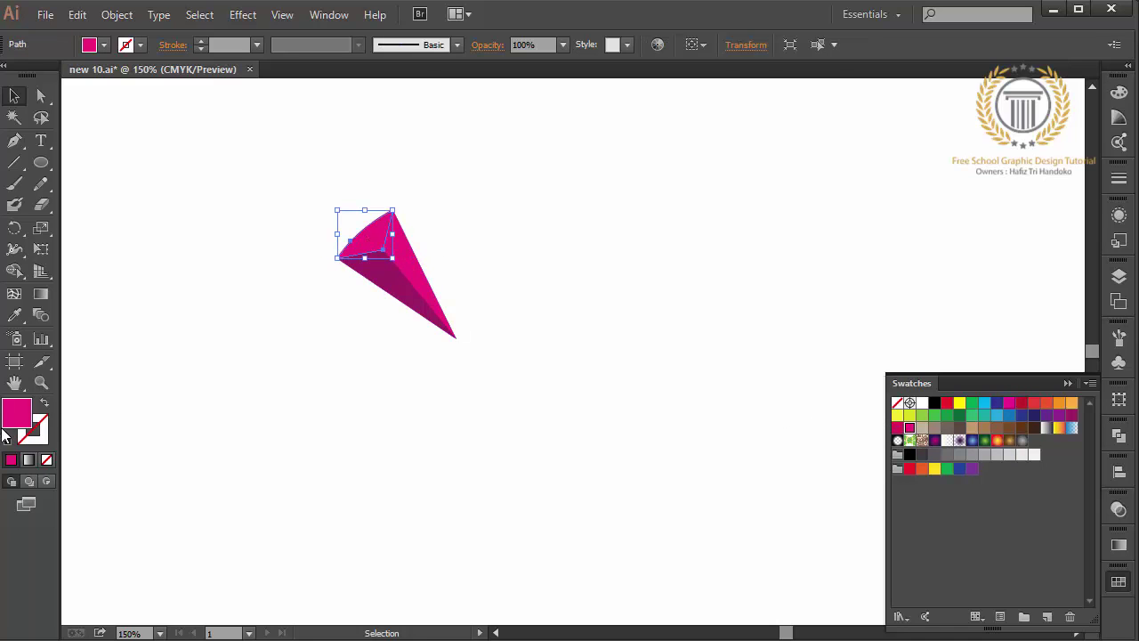
pyautogui.keyDown('shift'); pyautogui.click(419, 274); pyautogui.keyUp('shift')
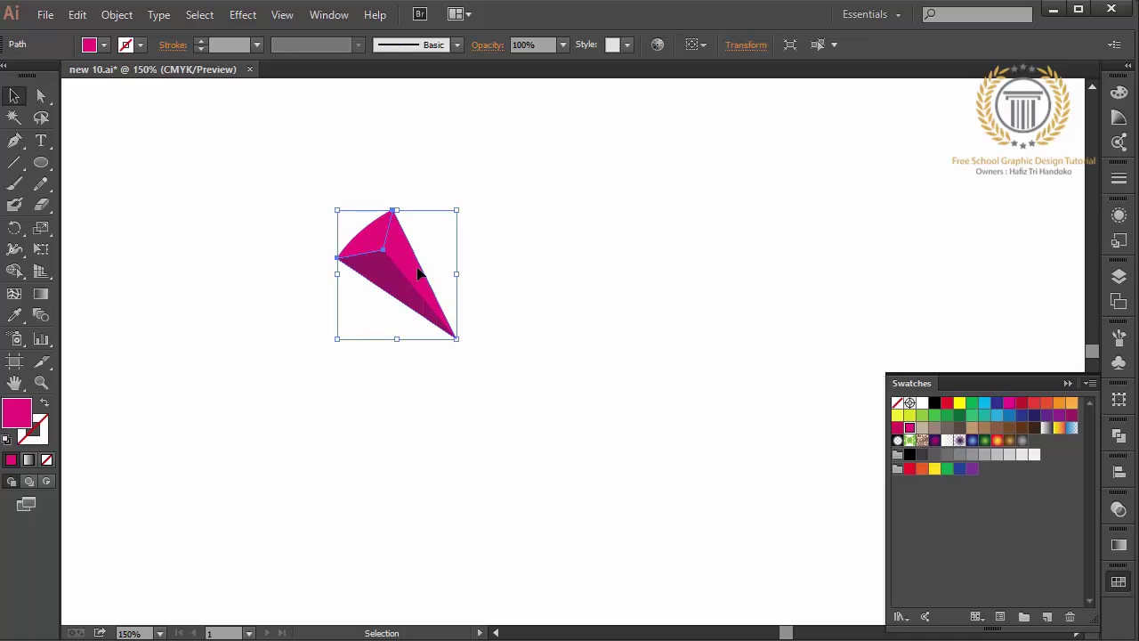
pyautogui.click(1072, 415)
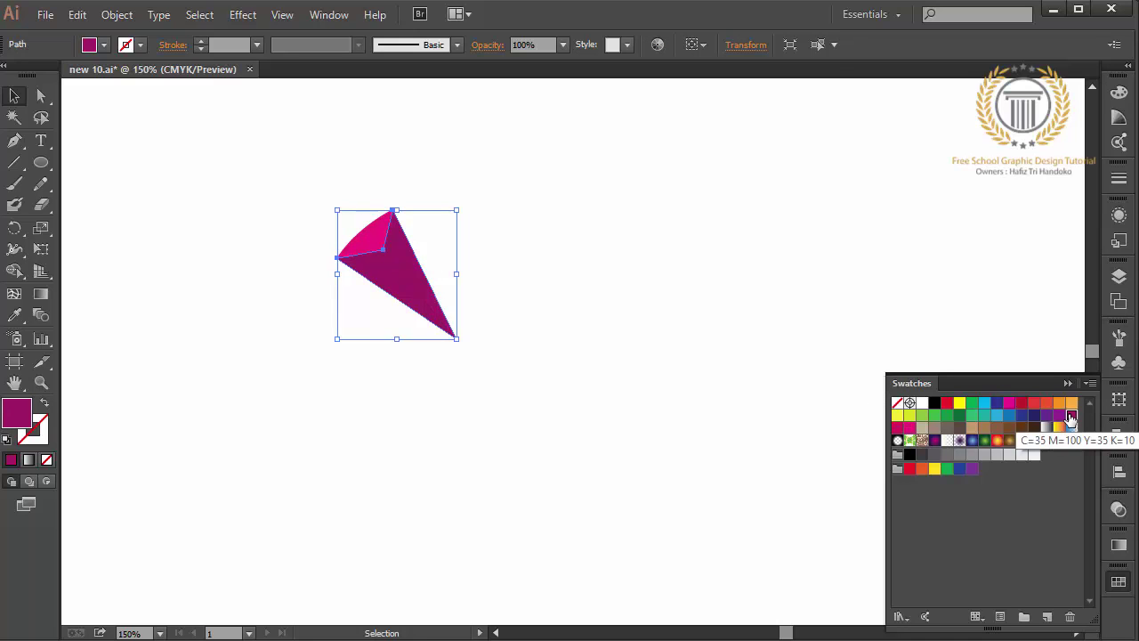
pyautogui.click(897, 428)
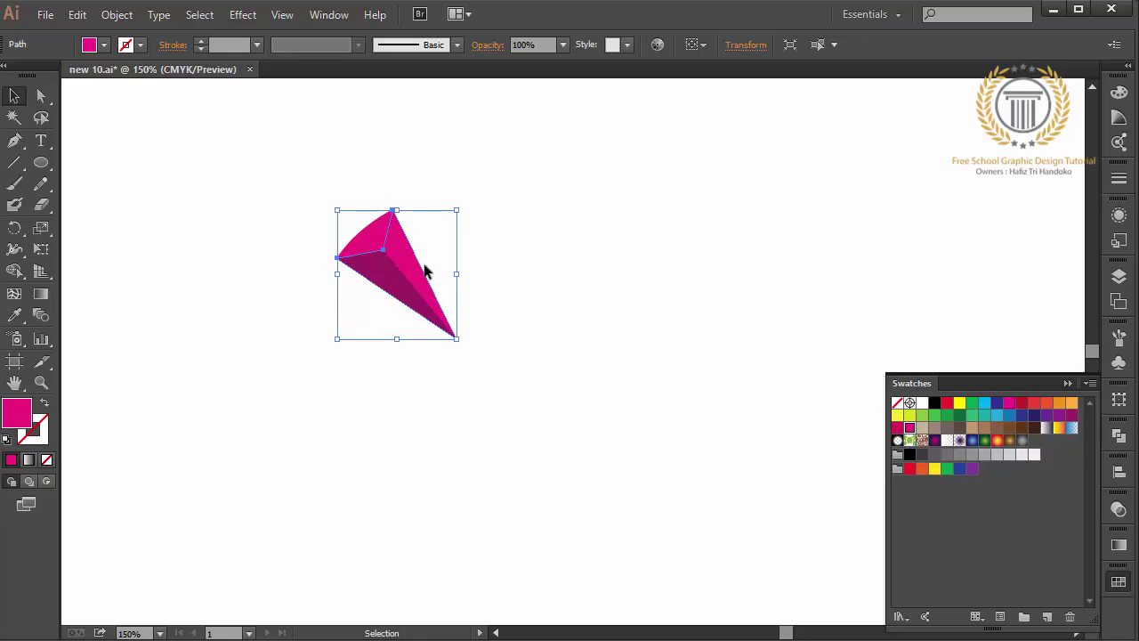
# Step: Set the side facet's fill to custom magenta CC1B6C in the Color Picker, then deselect
pyautogui.doubleClick(30, 426)
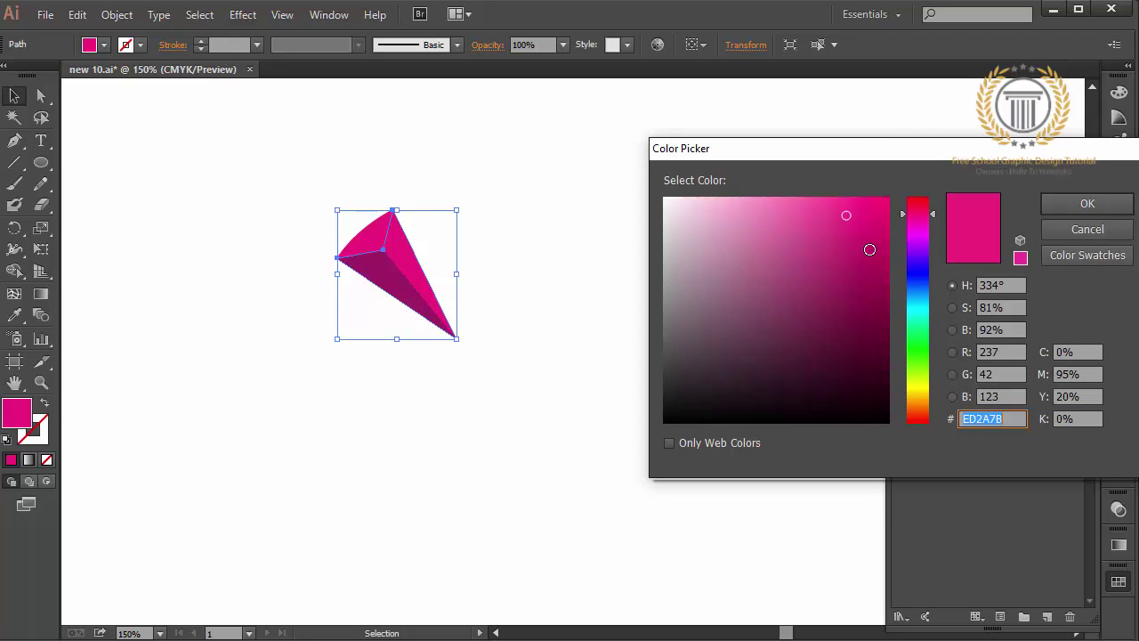
pyautogui.click(888, 248)
pyautogui.click(860, 242)
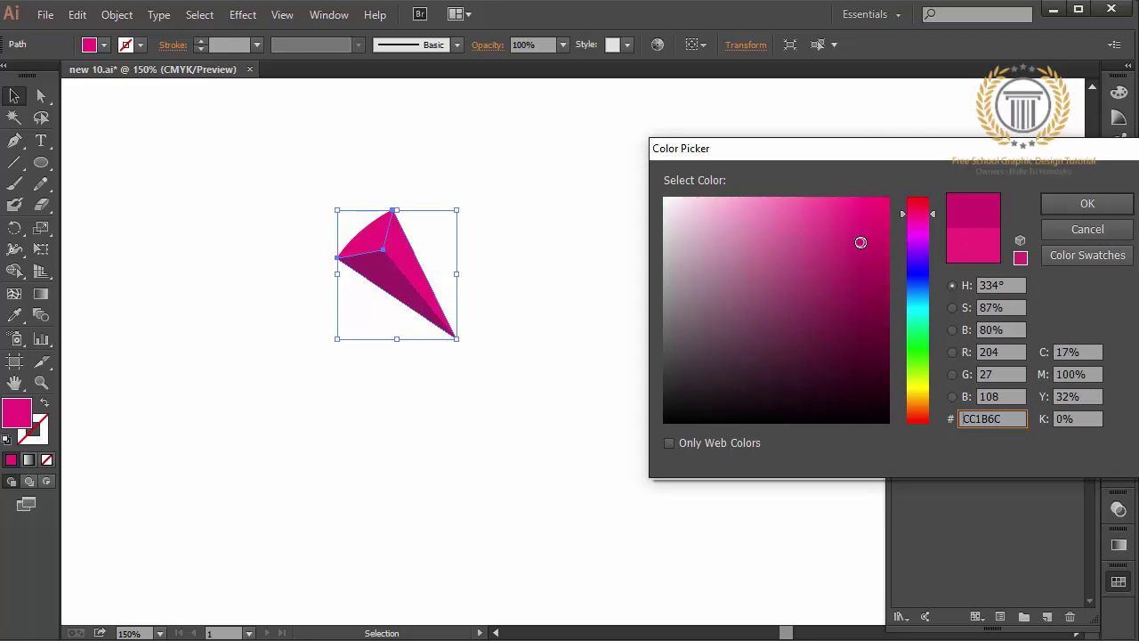
pyautogui.click(1075, 203)
pyautogui.click(712, 253)
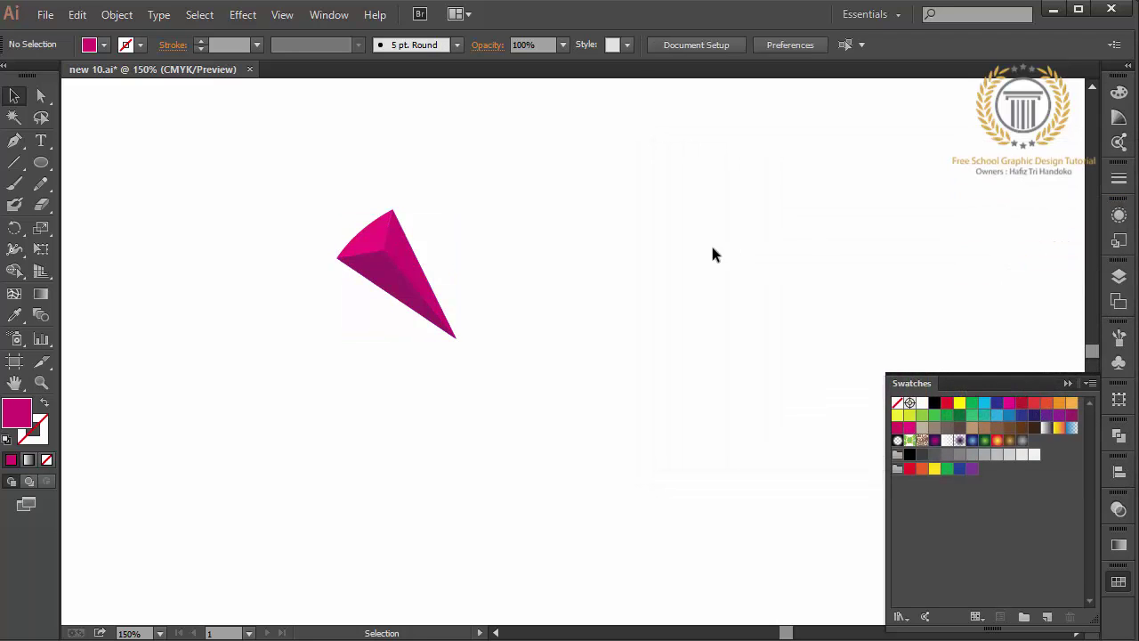
pyautogui.click(416, 247)
pyautogui.click(311, 285)
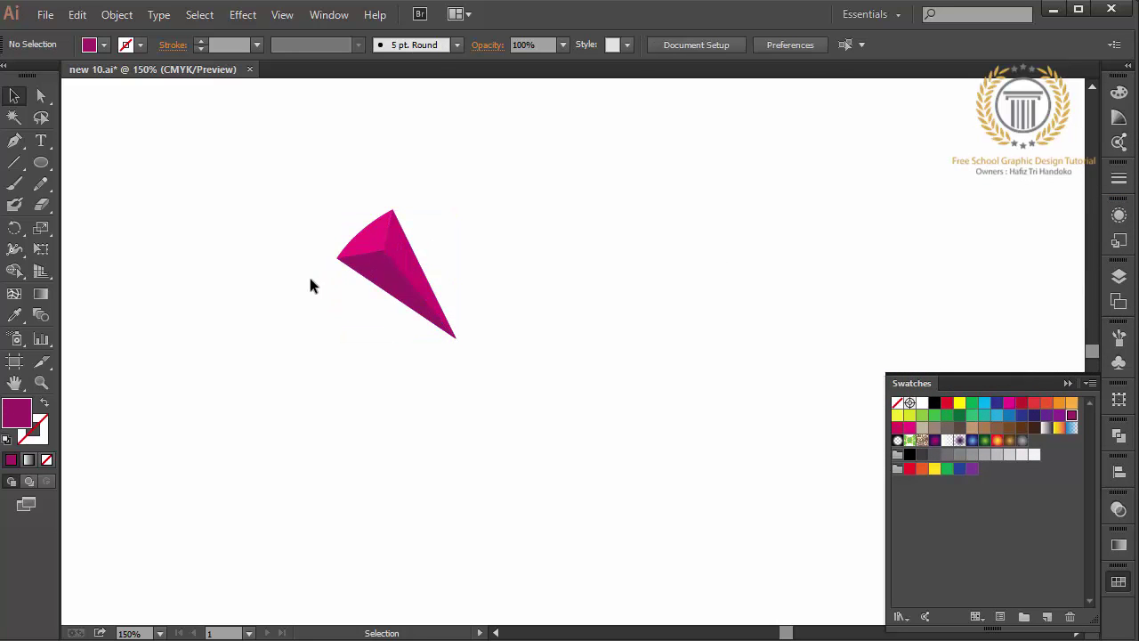
# Step: Group the cone's facets and make a 30° rotated copy around its bottom tip
pyautogui.moveTo(505, 271); pyautogui.dragTo(322, 210)
pyautogui.rightClick(323, 208)
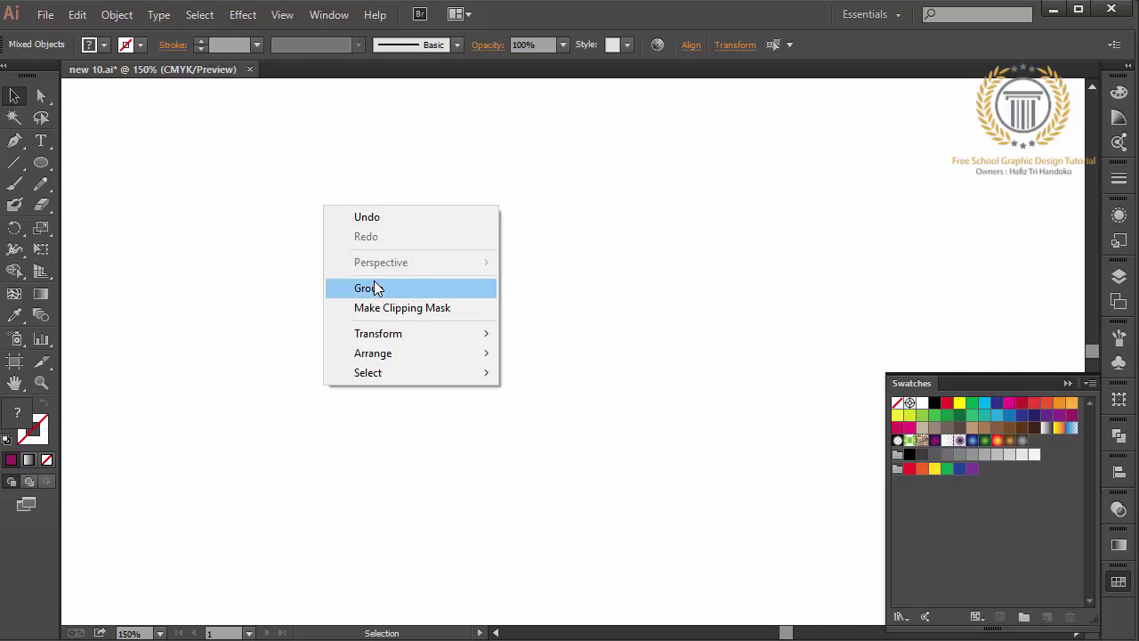
pyautogui.click(374, 287)
pyautogui.click(14, 228)
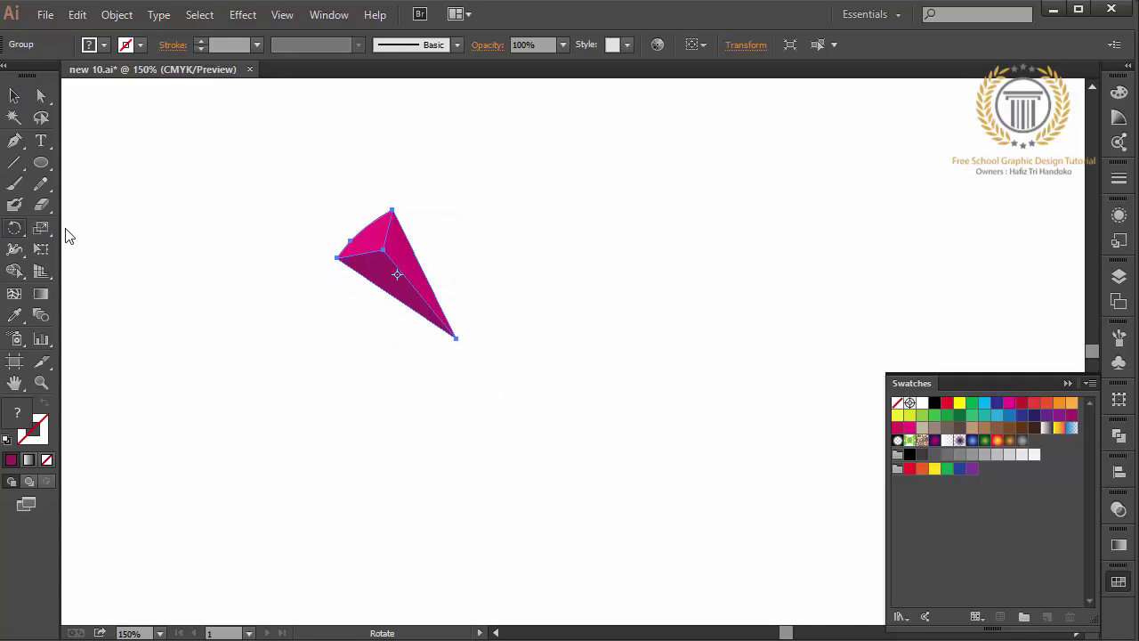
pyautogui.keyDown('alt'); pyautogui.click(463, 344); pyautogui.keyUp('alt')
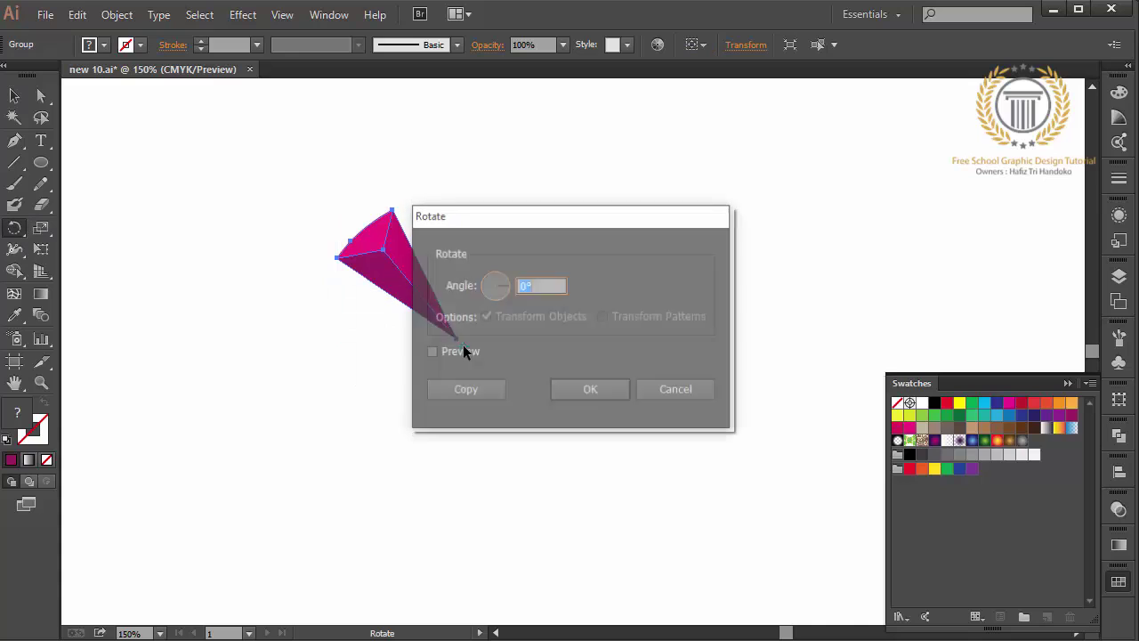
pyautogui.write('30')
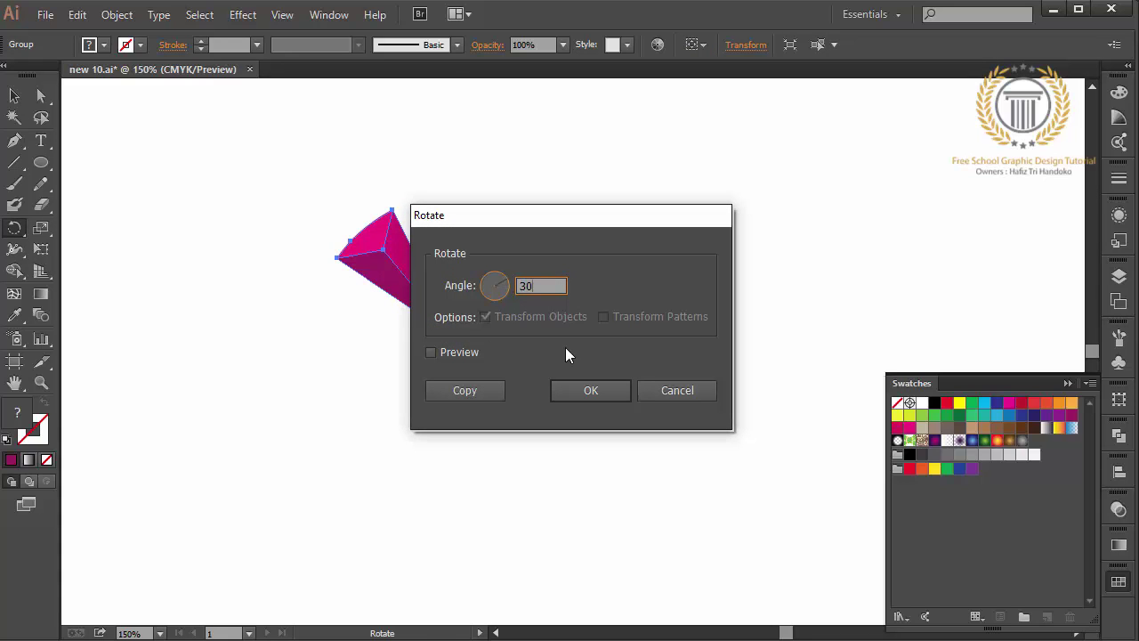
pyautogui.click(464, 390)
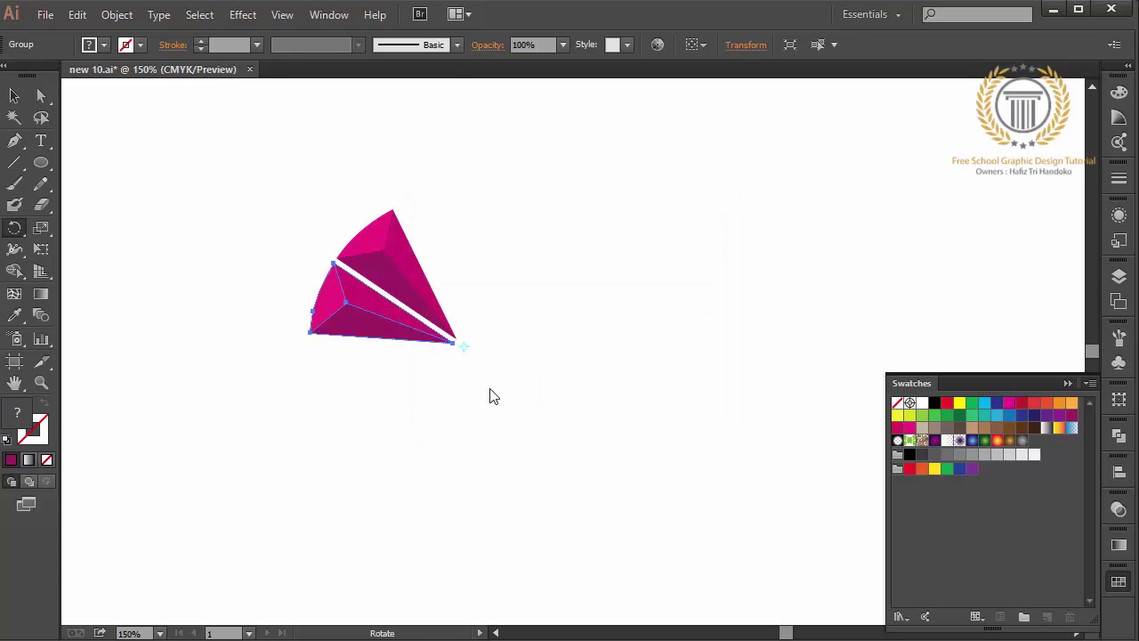
# Step: Repeat the rotated copy eight times with Ctrl+D to close the circle, then deselect
pyautogui.press('v')
pyautogui.hotkey('ctrl', 'd')
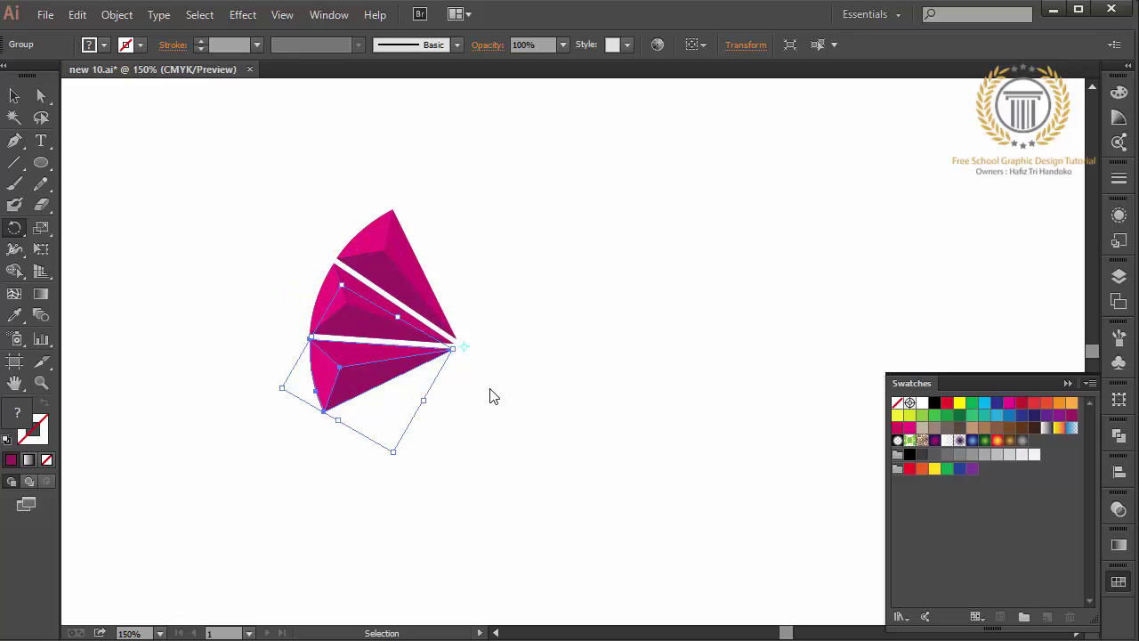
pyautogui.hotkey('ctrl', 'd')
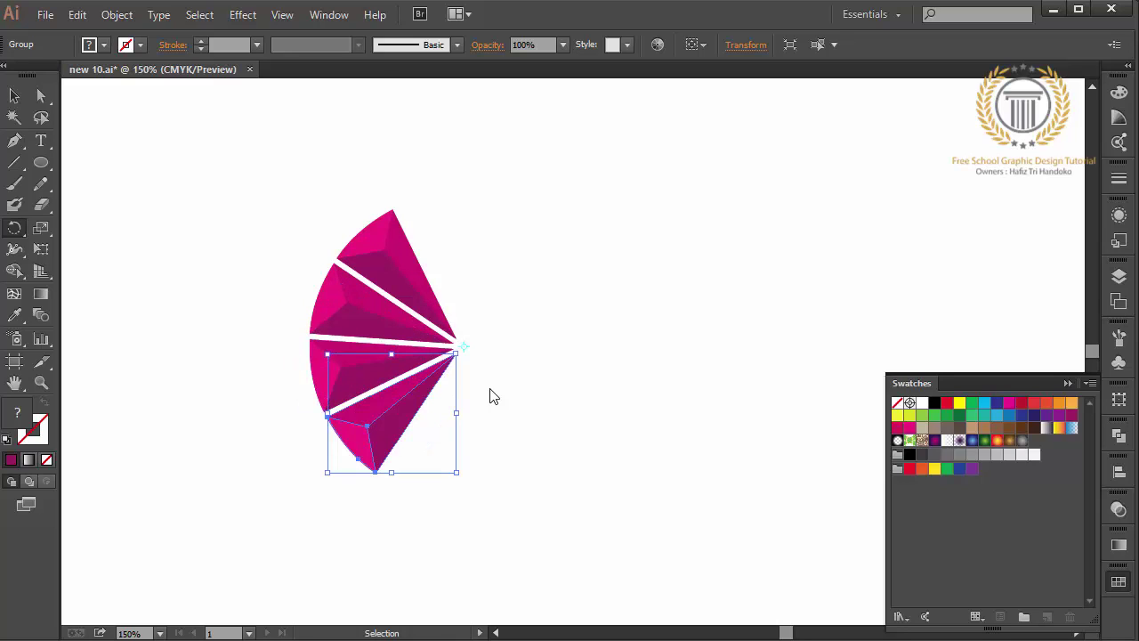
pyautogui.hotkey('ctrl', 'd')
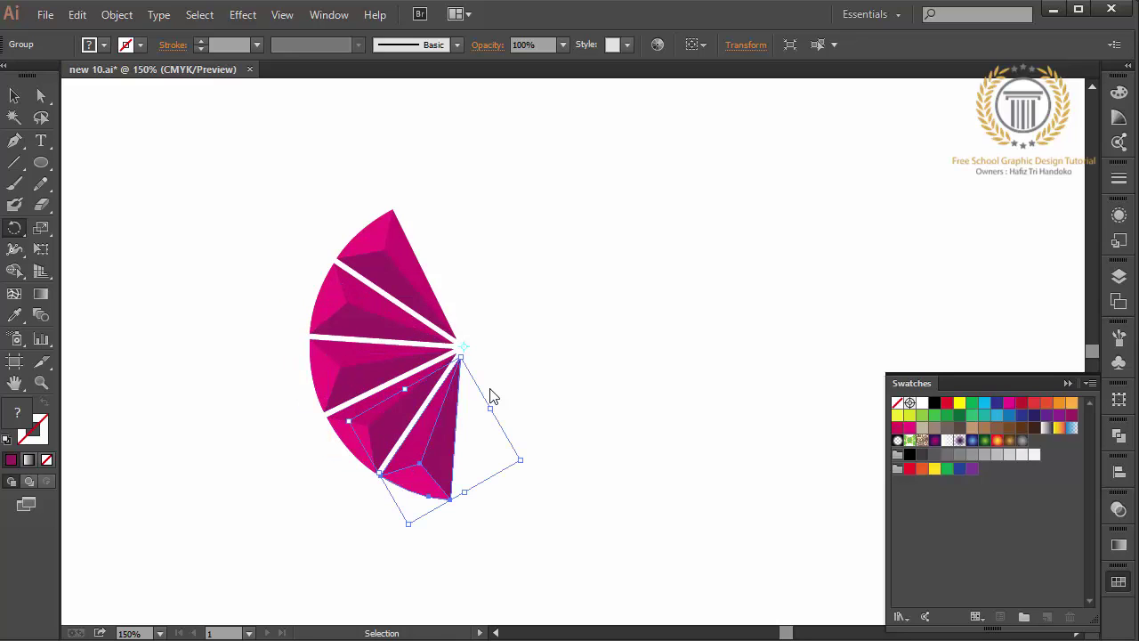
pyautogui.hotkey('ctrl', 'd')
pyautogui.hotkey('ctrl', 'd')
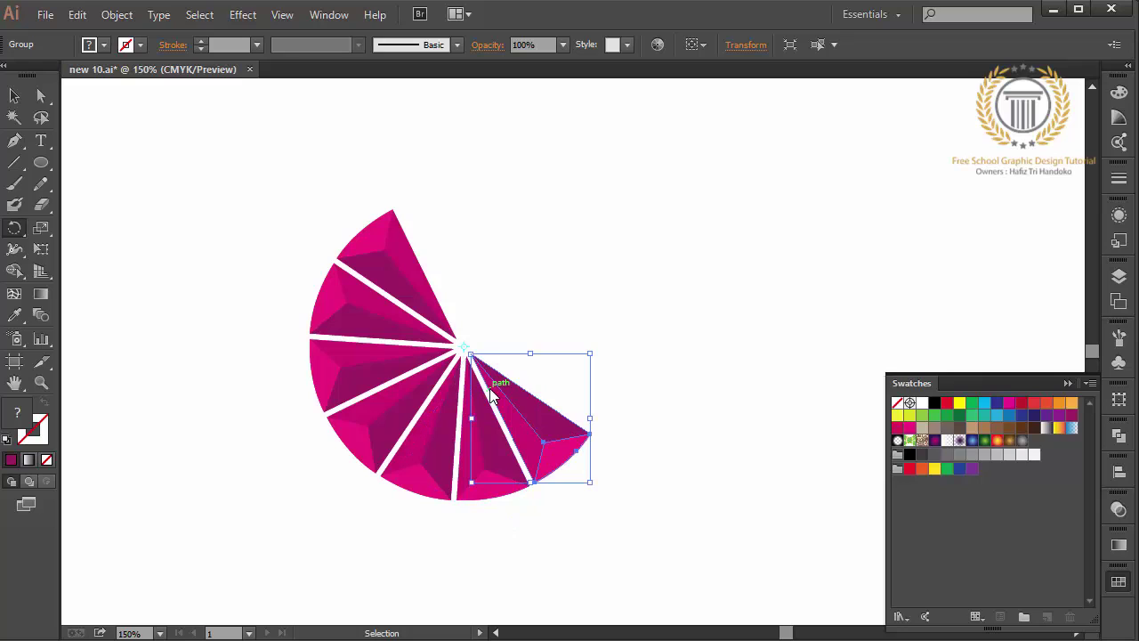
pyautogui.hotkey('ctrl', 'd')
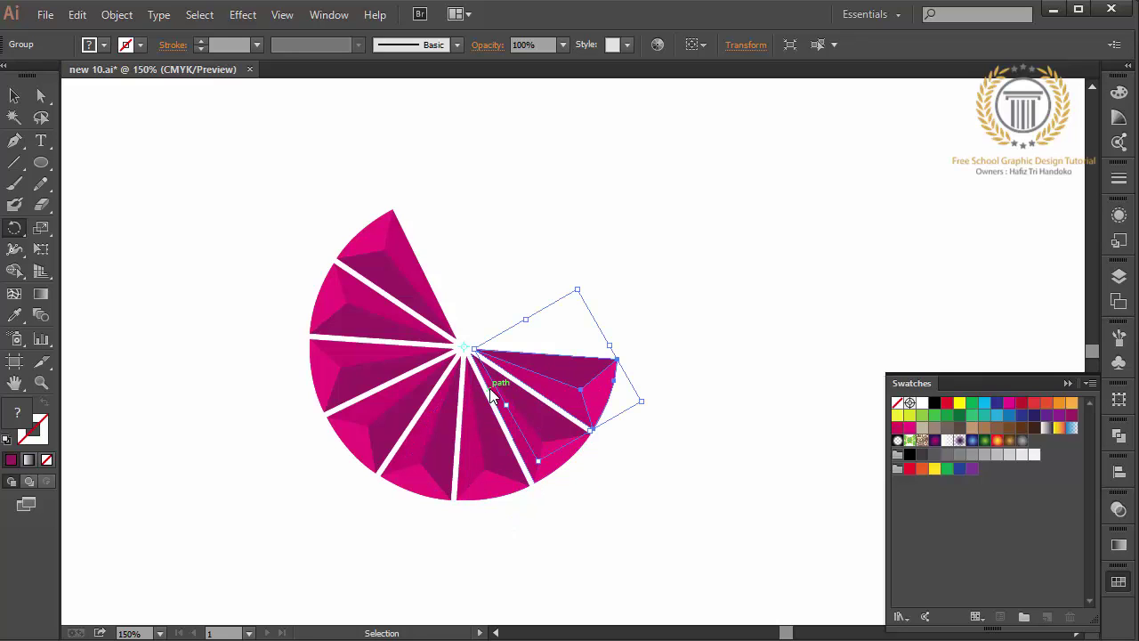
pyautogui.hotkey('ctrl', 'd')
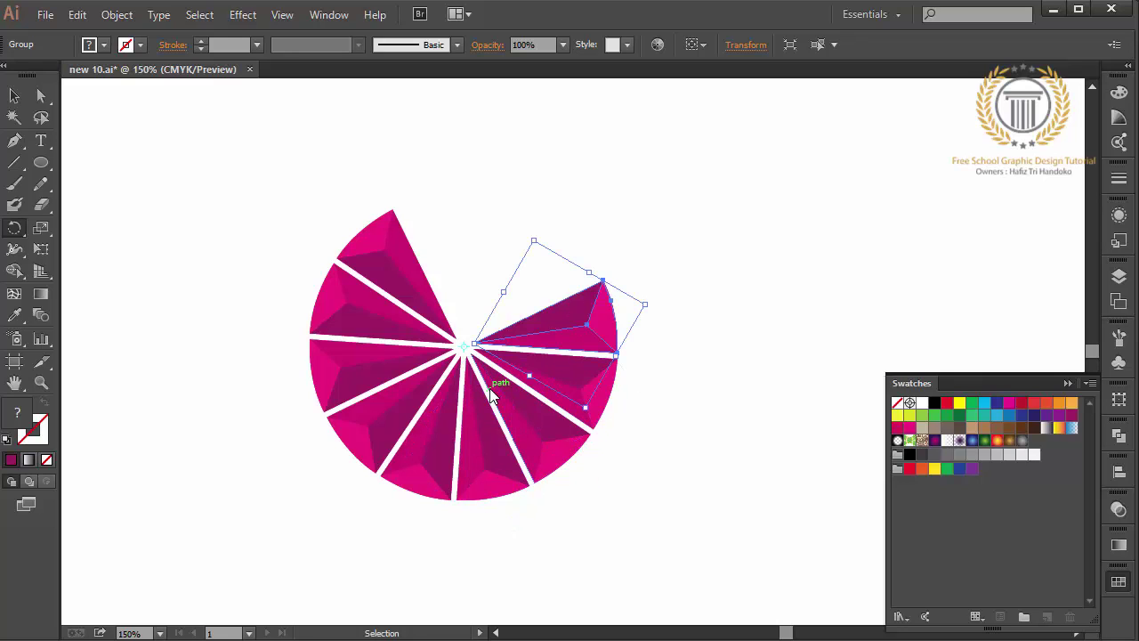
pyautogui.hotkey('ctrl', 'd')
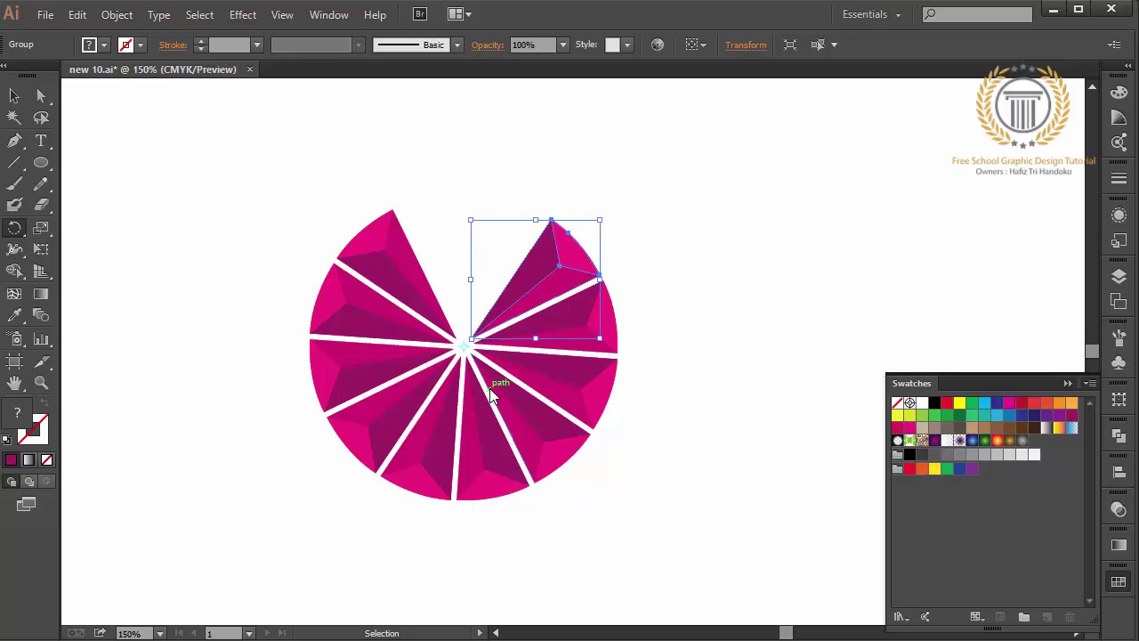
pyautogui.hotkey('ctrl', 'd')
pyautogui.hotkey('ctrl', 'd')
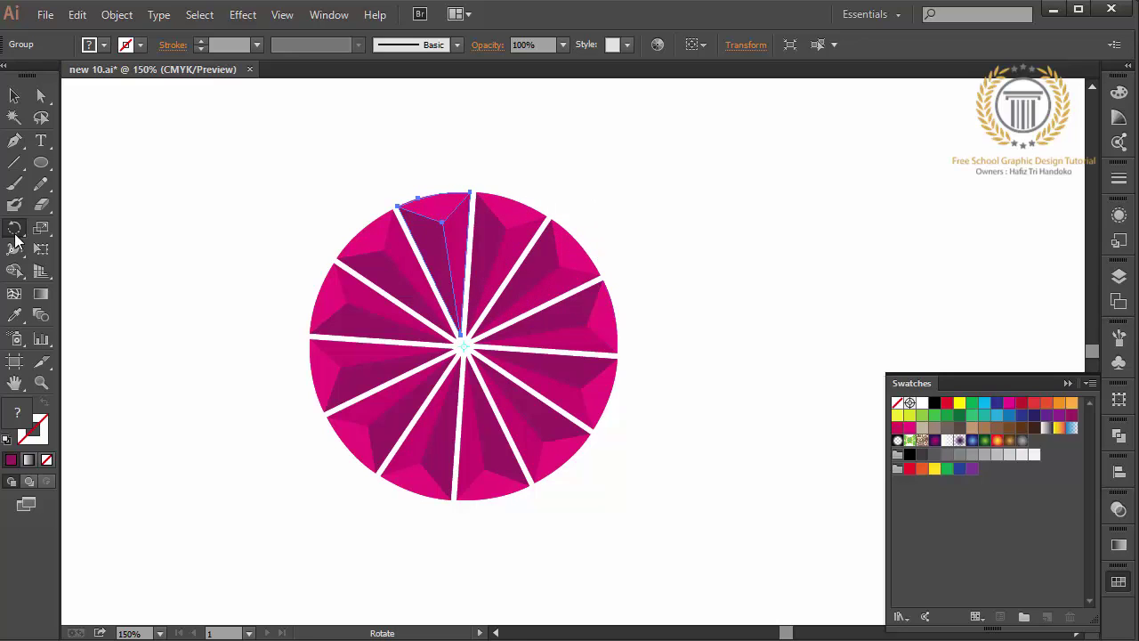
pyautogui.click(27, 94)
pyautogui.click(175, 168)
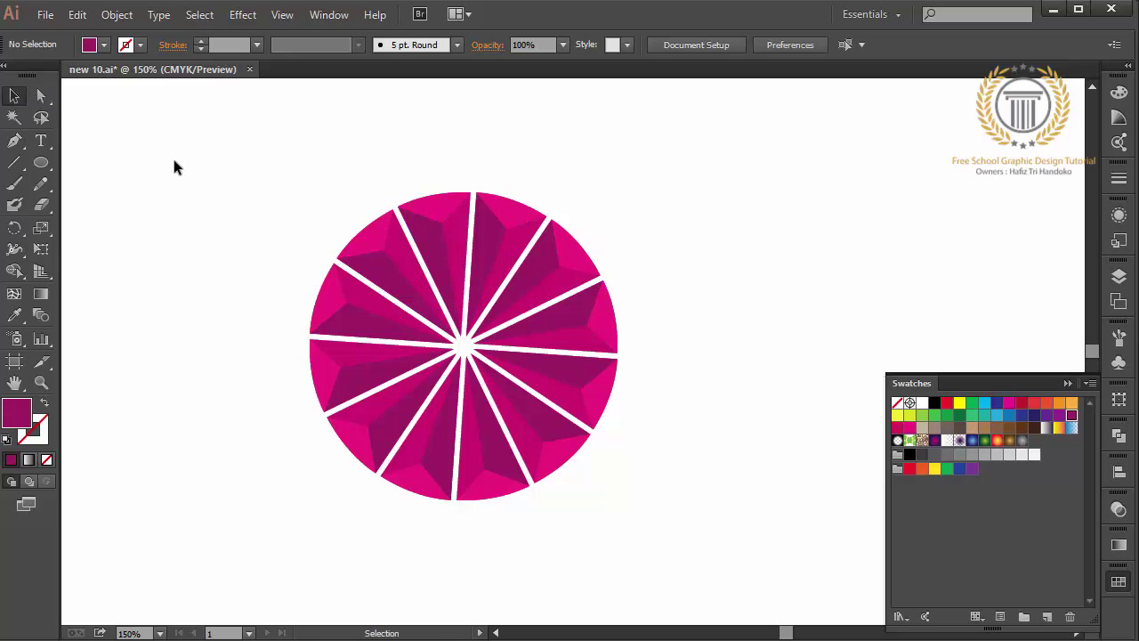
# Step: Try ungrouping a single wedge group, then regroup it with Ctrl+G
pyautogui.click(452, 226)
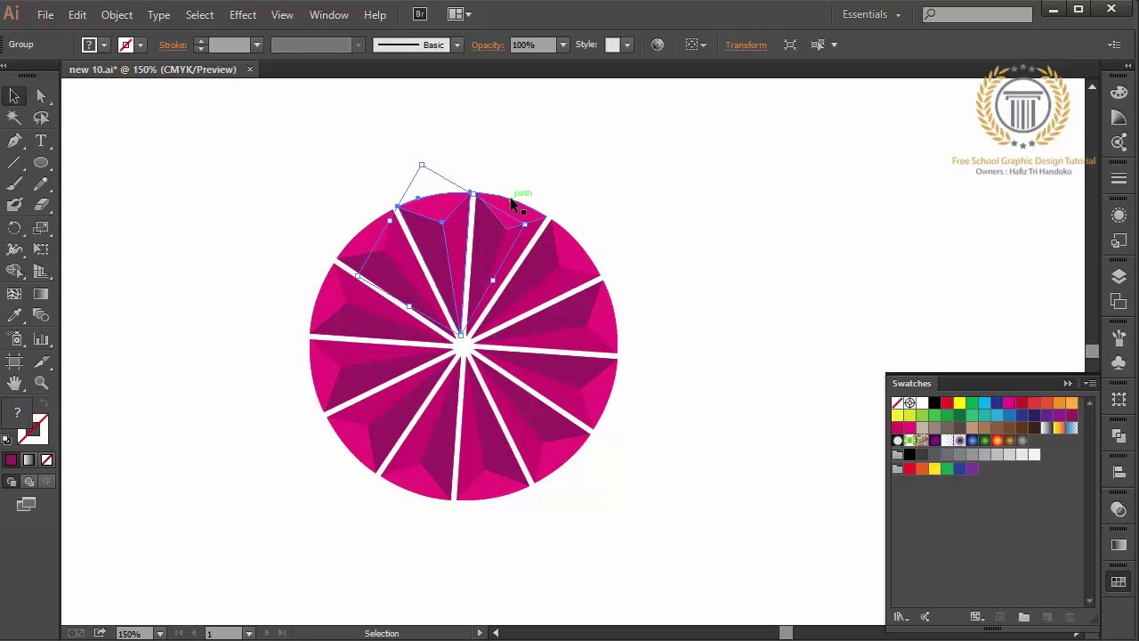
pyautogui.rightClick(512, 202)
pyautogui.click(512, 171)
pyautogui.click(446, 259)
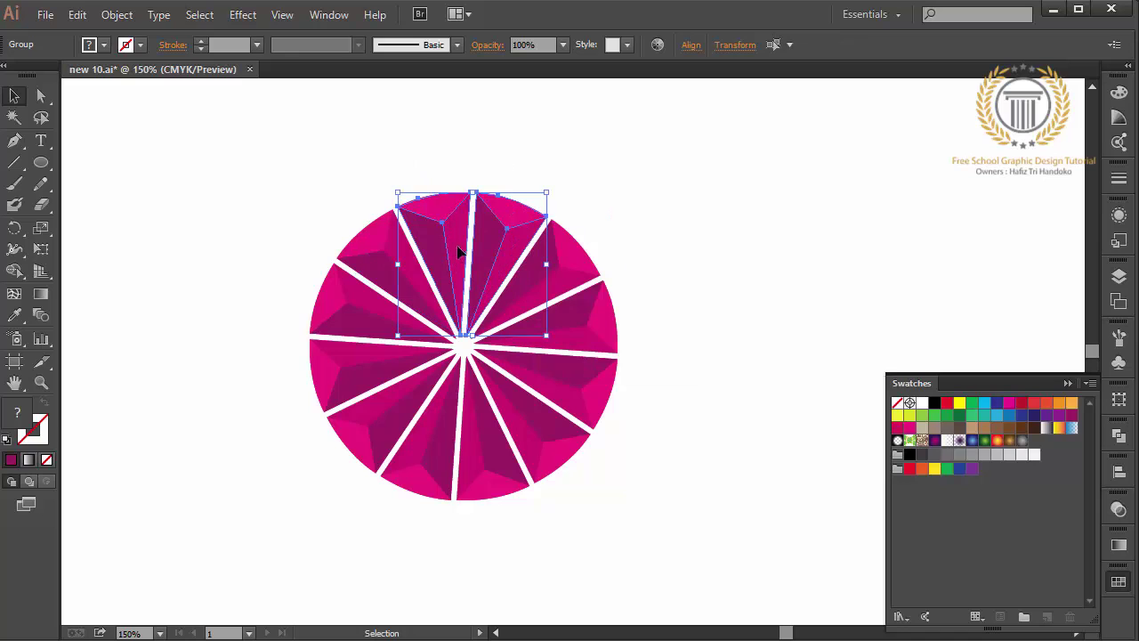
pyautogui.click(522, 148)
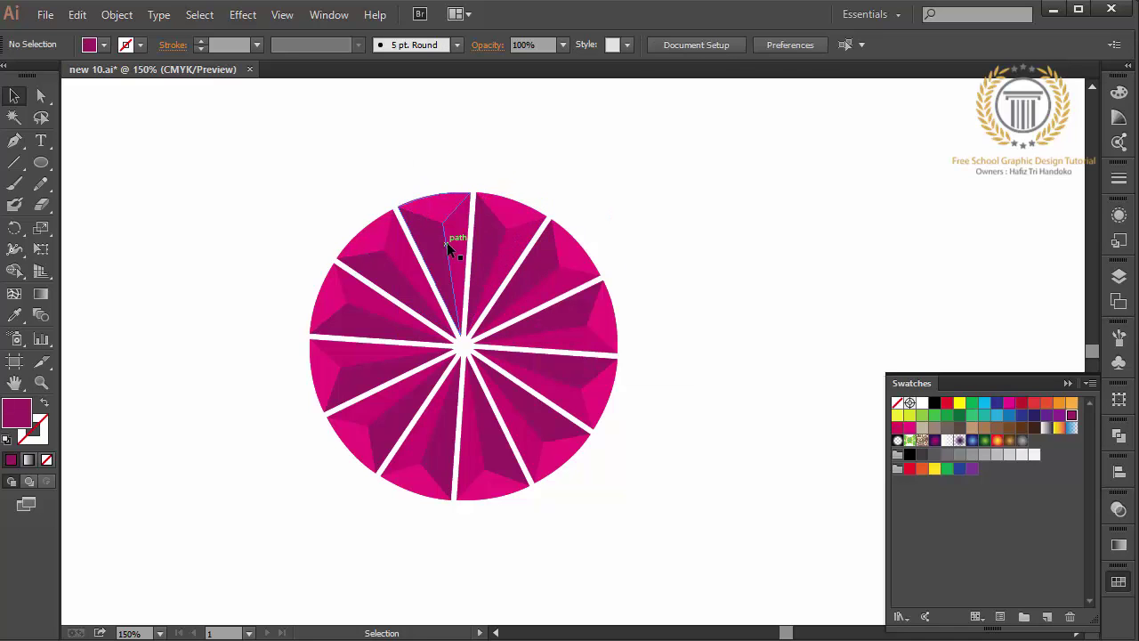
pyautogui.rightClick(447, 239)
pyautogui.click(485, 342)
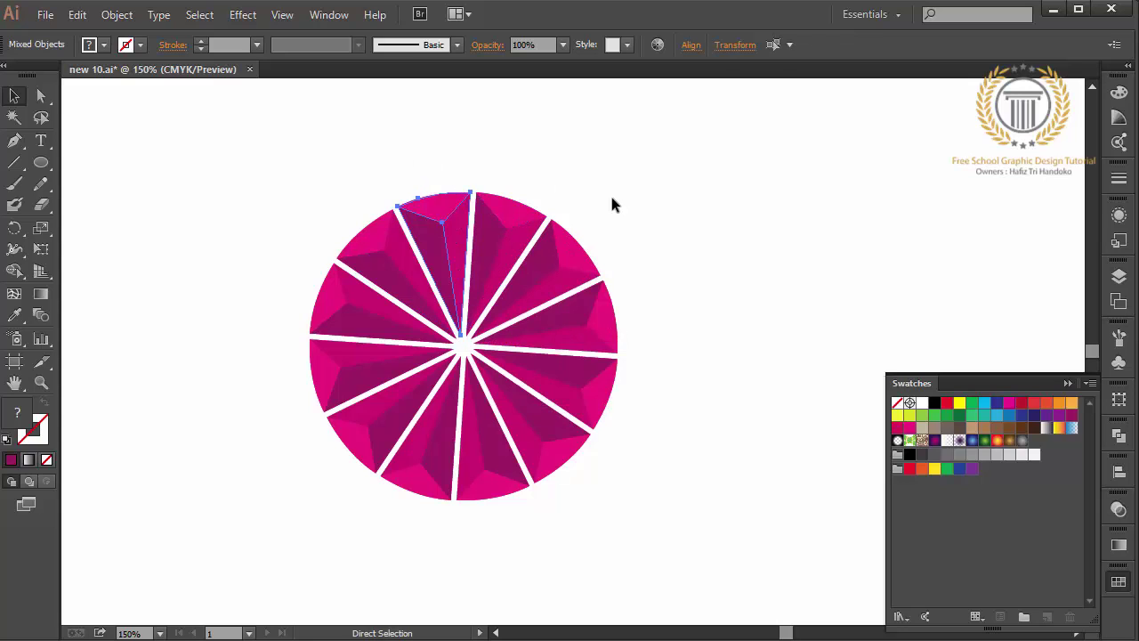
pyautogui.hotkey('ctrl', 'g')
# Step: Select the whole circle, ungroup it into separate facets, and deselect
pyautogui.hotkey('ctrl', 'a')
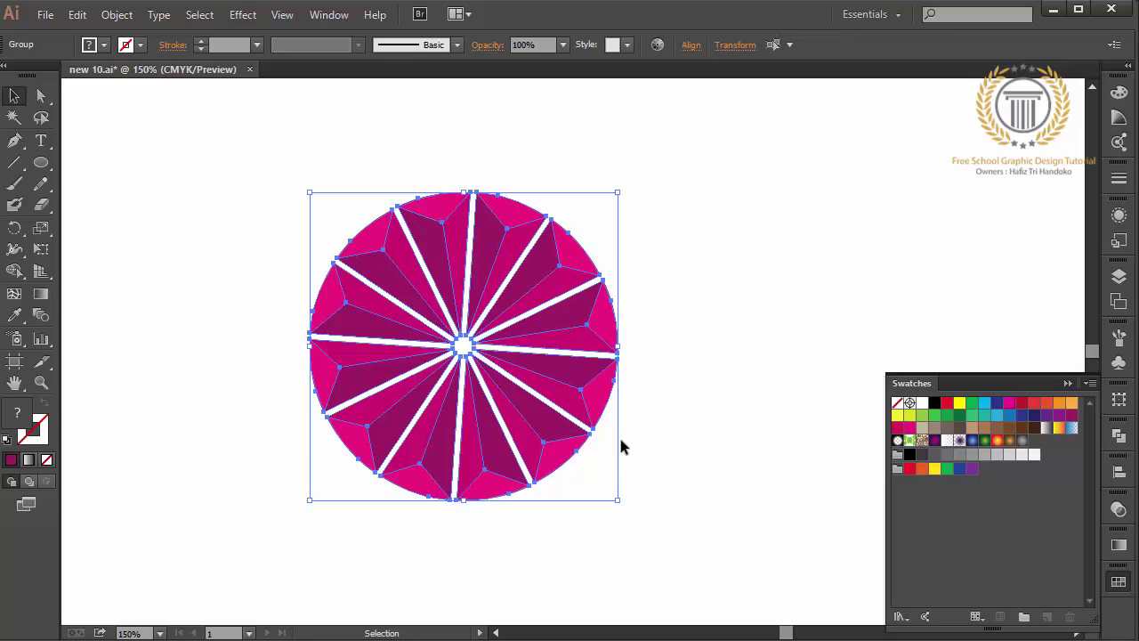
pyautogui.rightClick(620, 439)
pyautogui.click(697, 547)
pyautogui.click(641, 517)
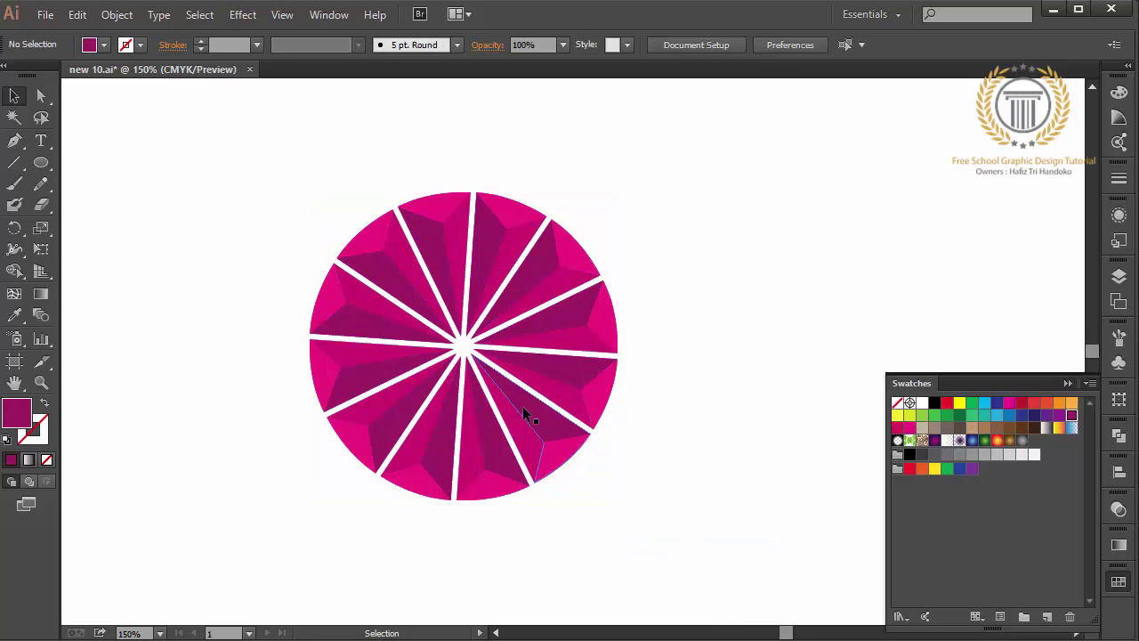
# Step: Colour a lower-right wedge: yellow-green tip, light green large facet, green remaining facet
pyautogui.click(561, 468)
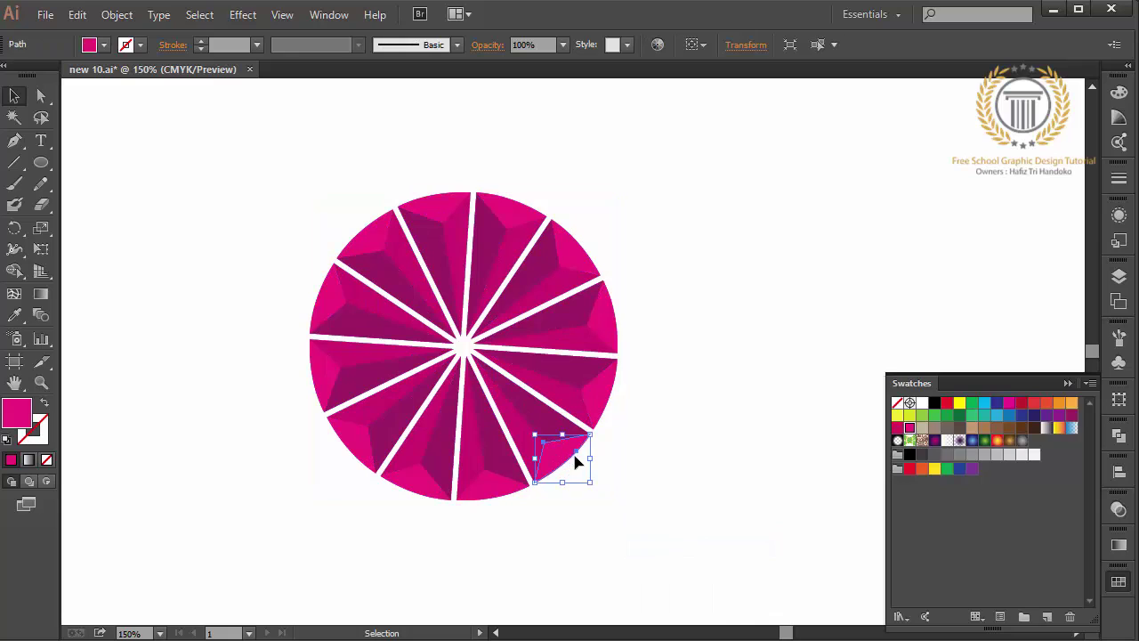
pyautogui.click(910, 417)
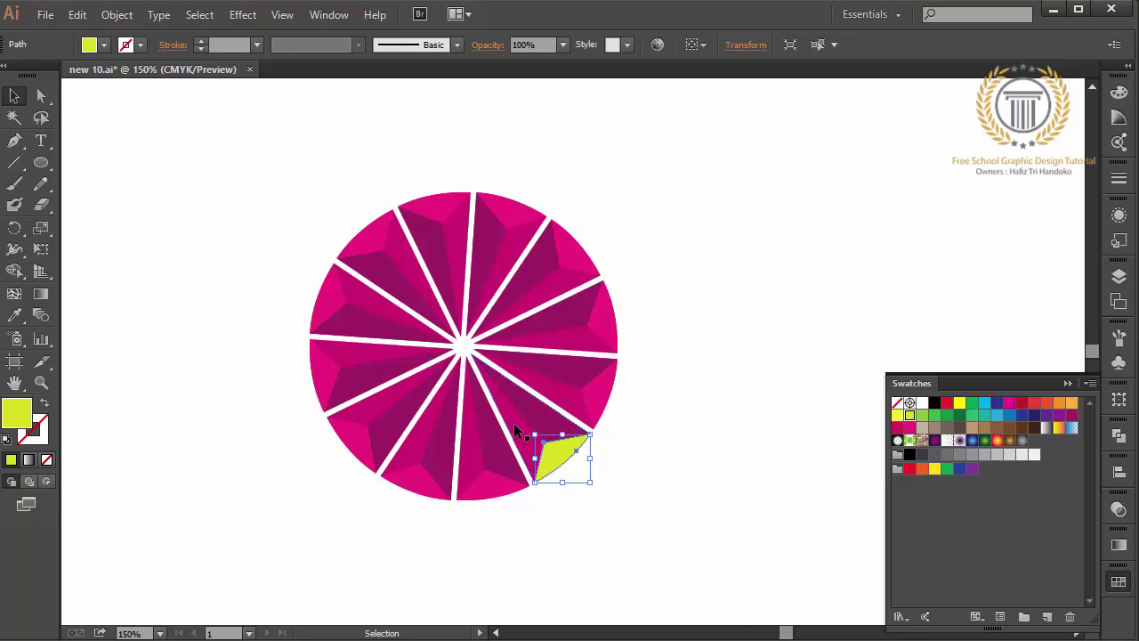
pyautogui.click(513, 426)
pyautogui.click(910, 418)
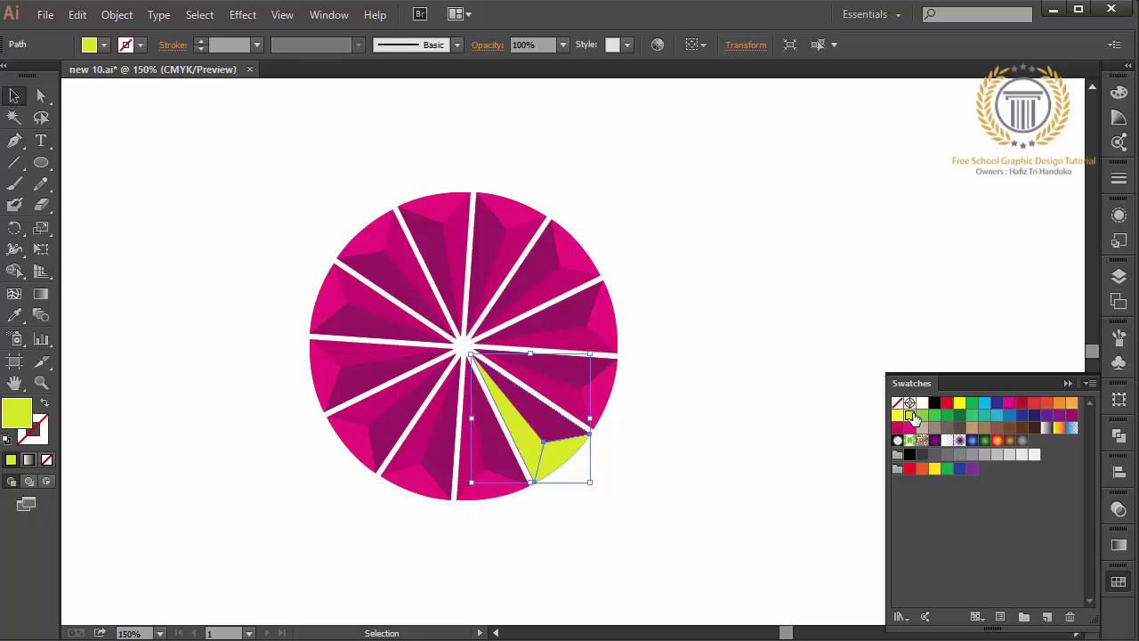
pyautogui.click(922, 417)
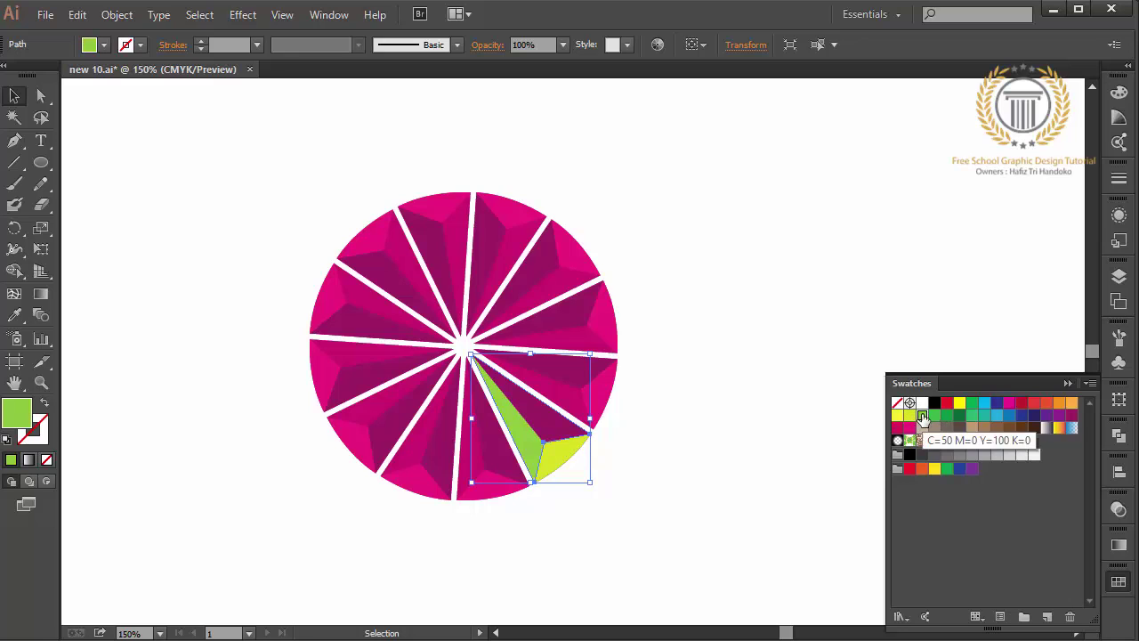
pyautogui.click(566, 429)
pyautogui.click(972, 403)
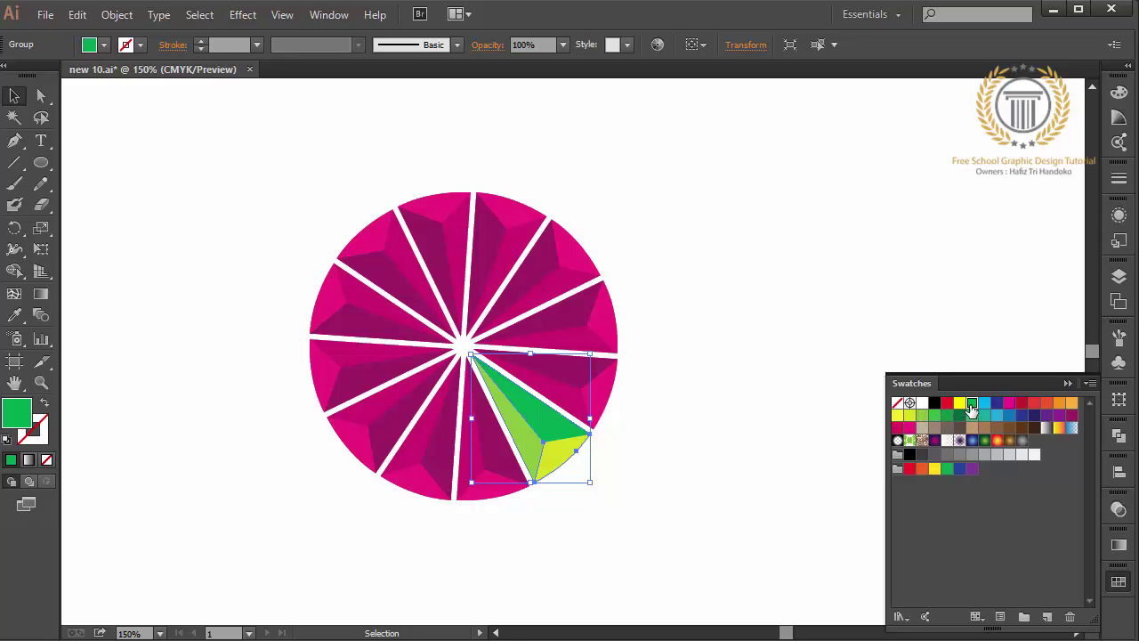
# Step: Eyedrop the dark green onto a facet of the next wedge up
pyautogui.click(562, 390)
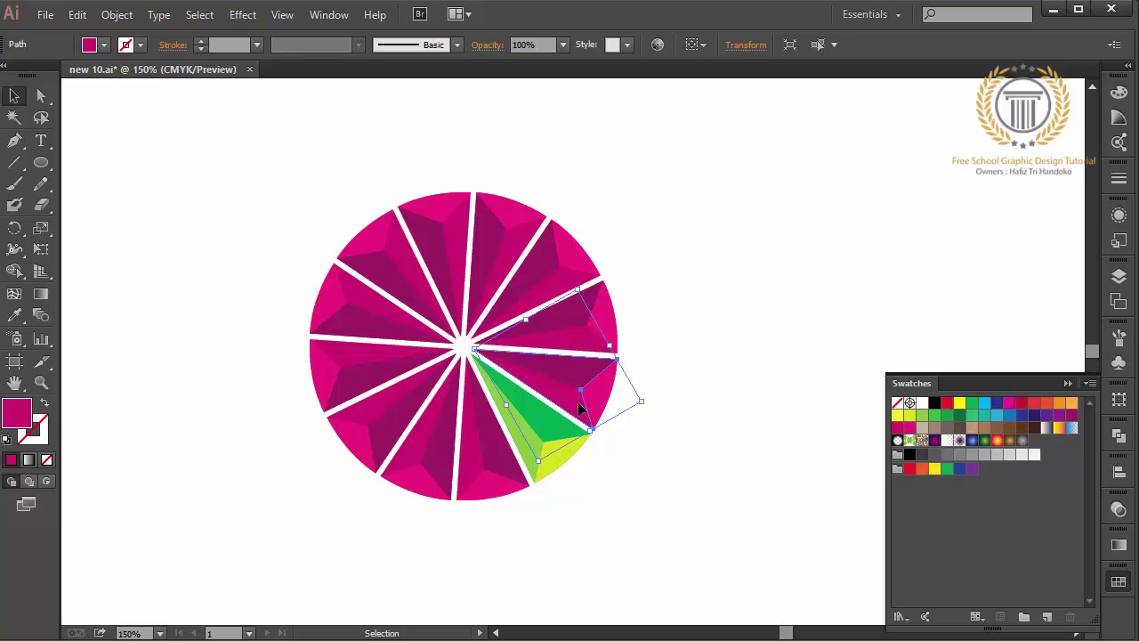
pyautogui.click(15, 314)
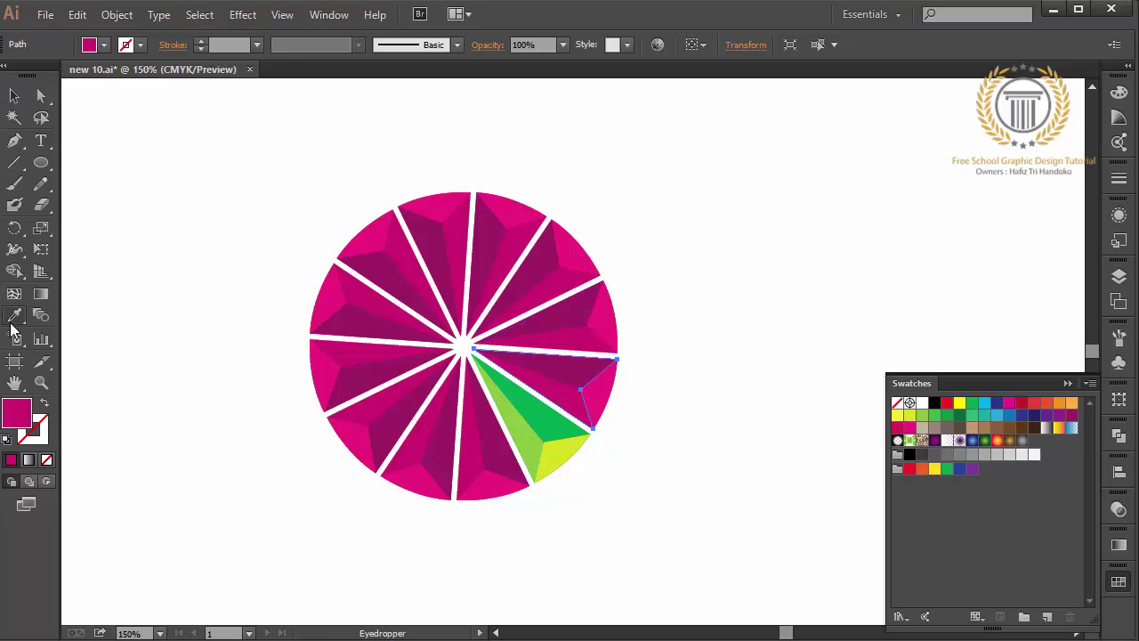
pyautogui.click(523, 428)
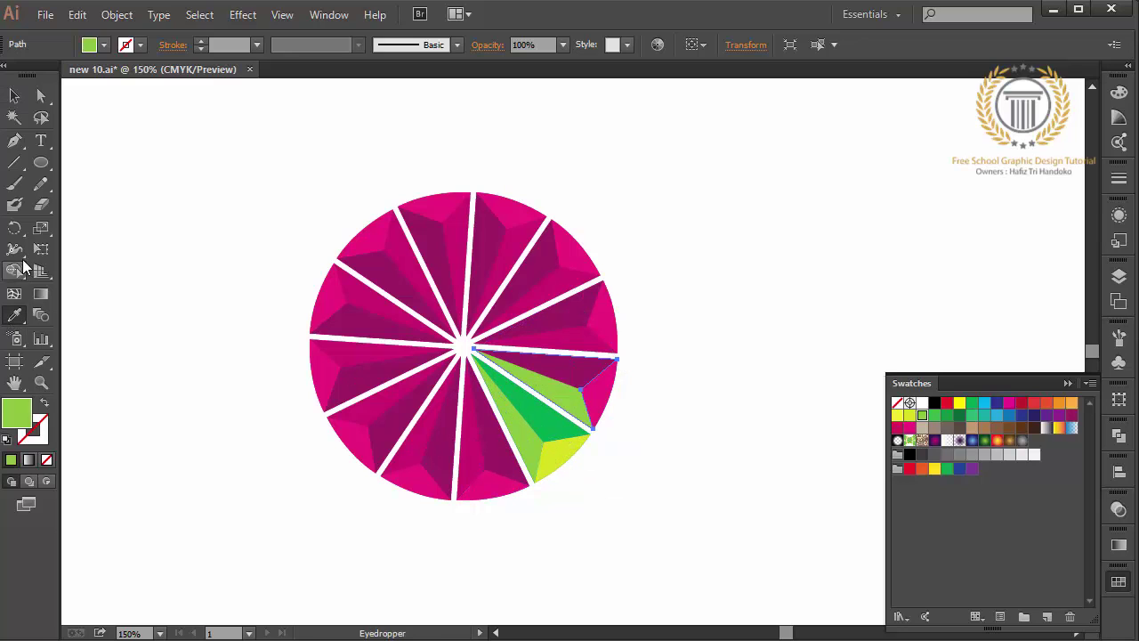
pyautogui.click(14, 95)
pyautogui.hotkey('ctrl', 'z')
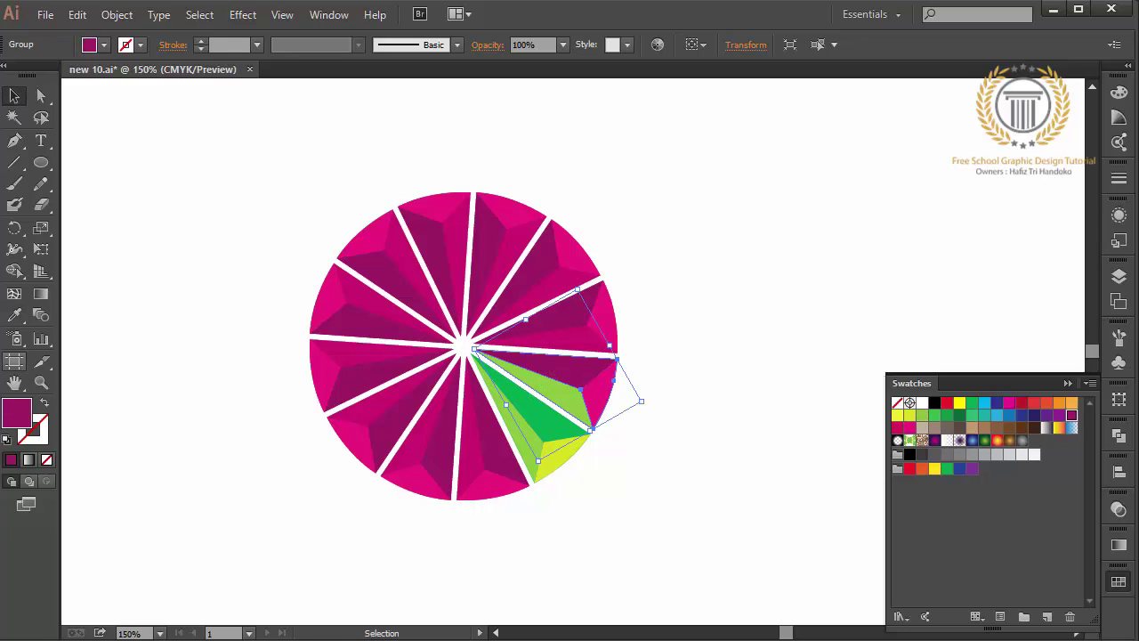
pyautogui.click(15, 314)
pyautogui.click(539, 414)
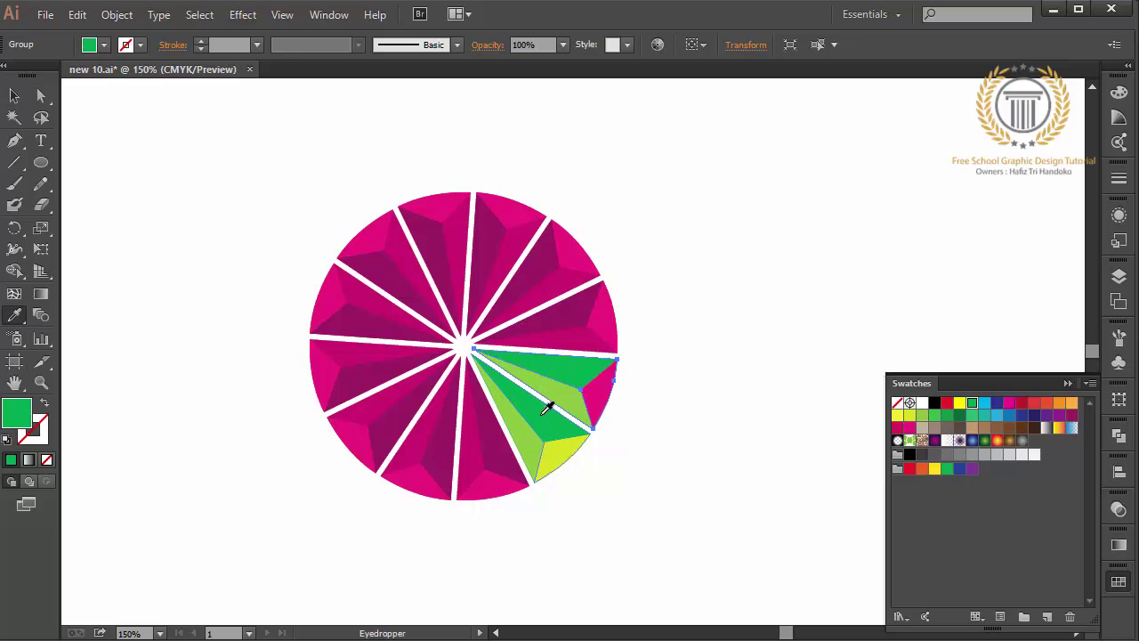
pyautogui.click(14, 95)
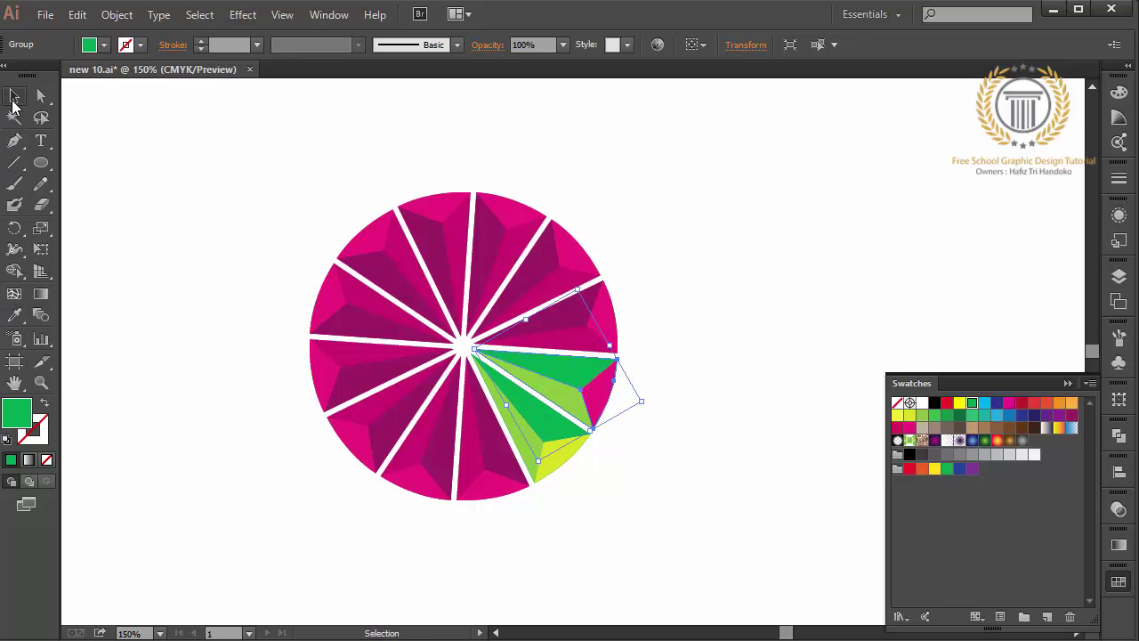
# Step: Eyedrop the yellow-green onto that wedge's small tip facet
pyautogui.click(598, 389)
pyautogui.click(16, 316)
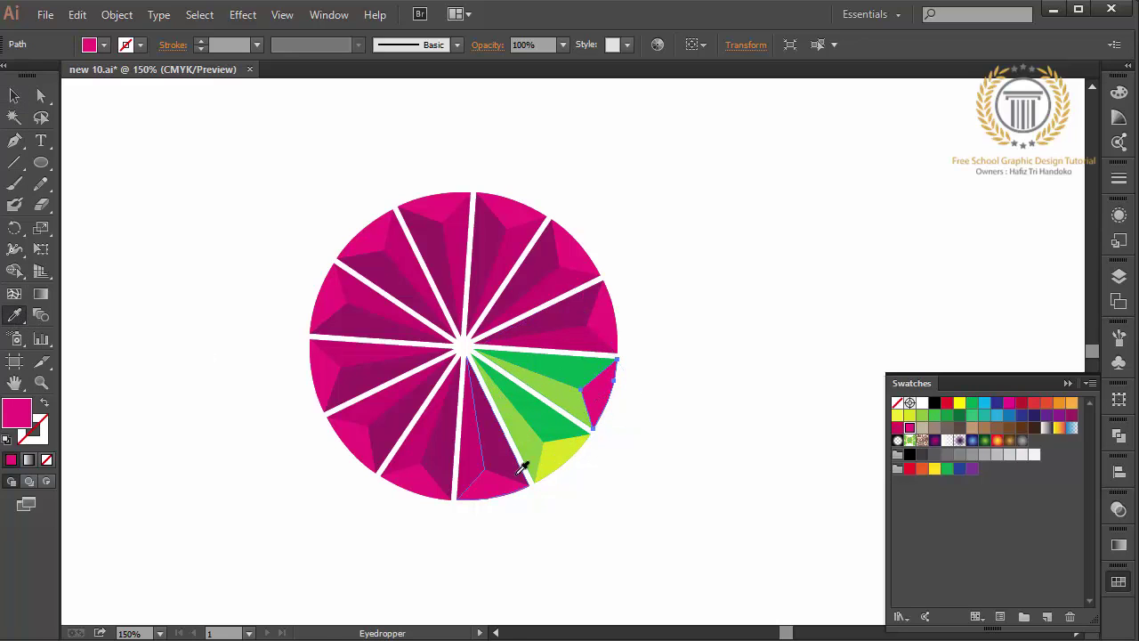
pyautogui.click(571, 454)
pyautogui.click(14, 95)
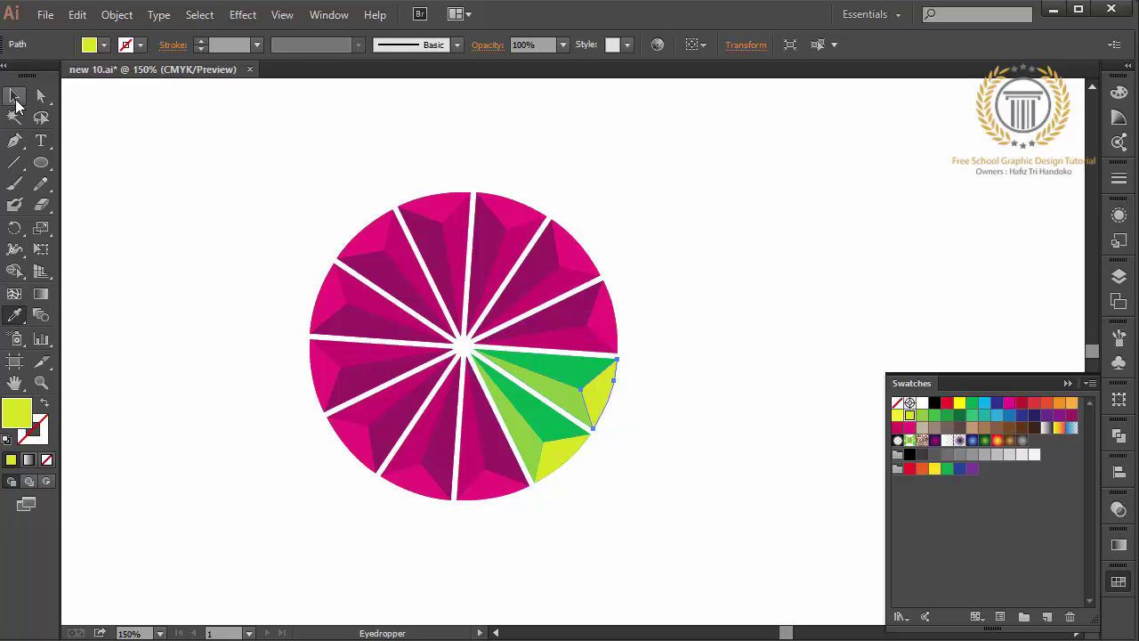
pyautogui.click(635, 336)
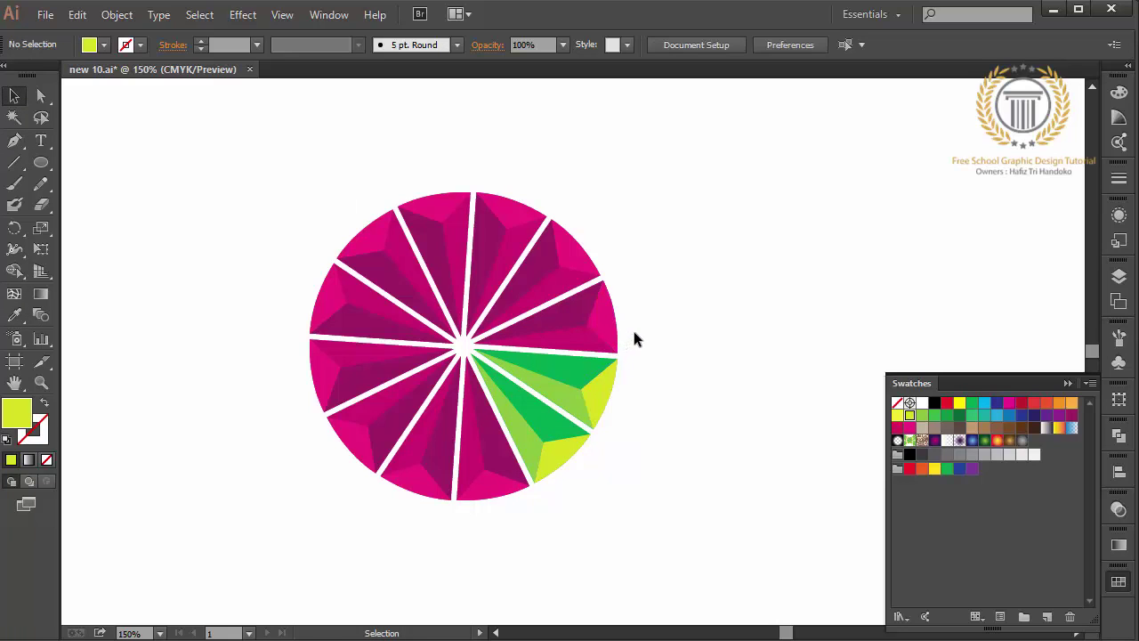
pyautogui.click(576, 352)
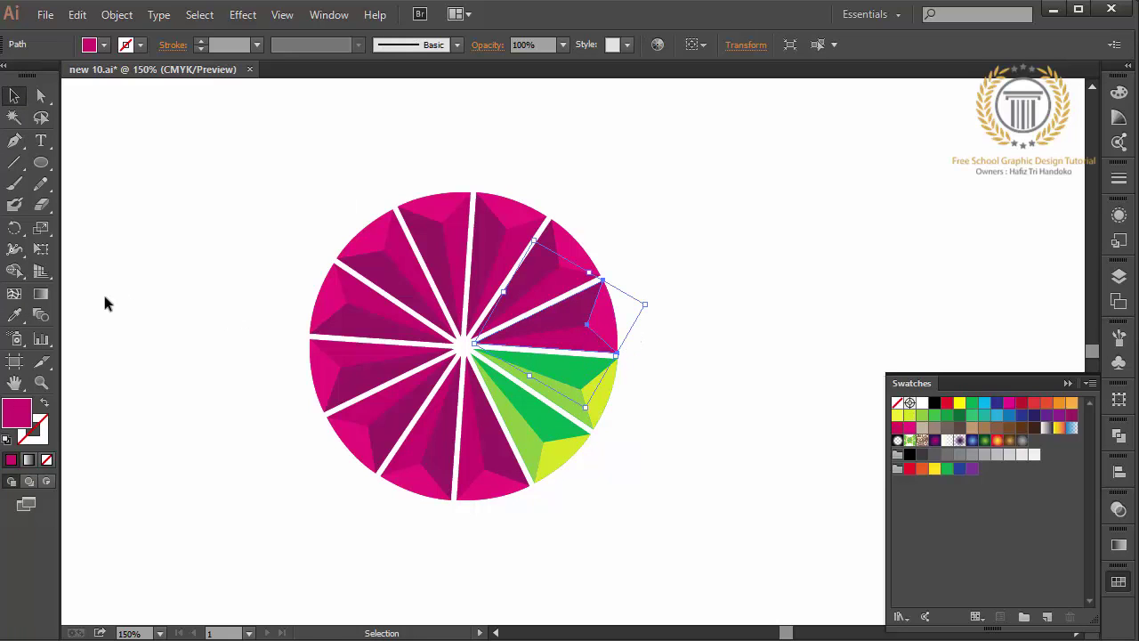
# Step: Colour the slice right of the top: deep orange right facet, red left facet, light orange tip
pyautogui.click(516, 257)
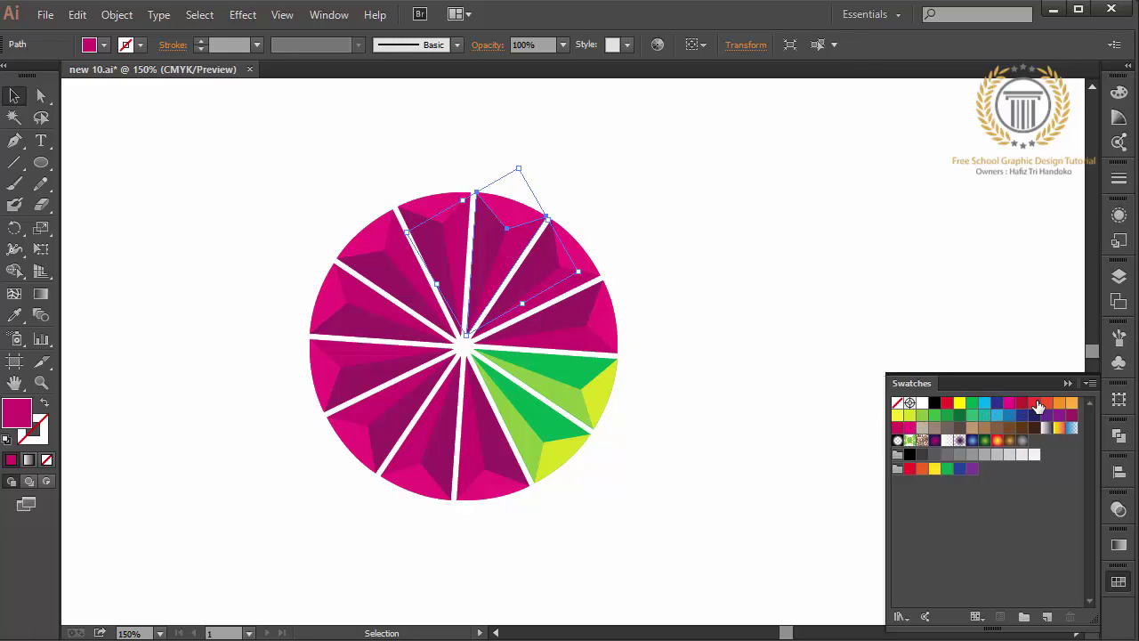
pyautogui.click(1071, 404)
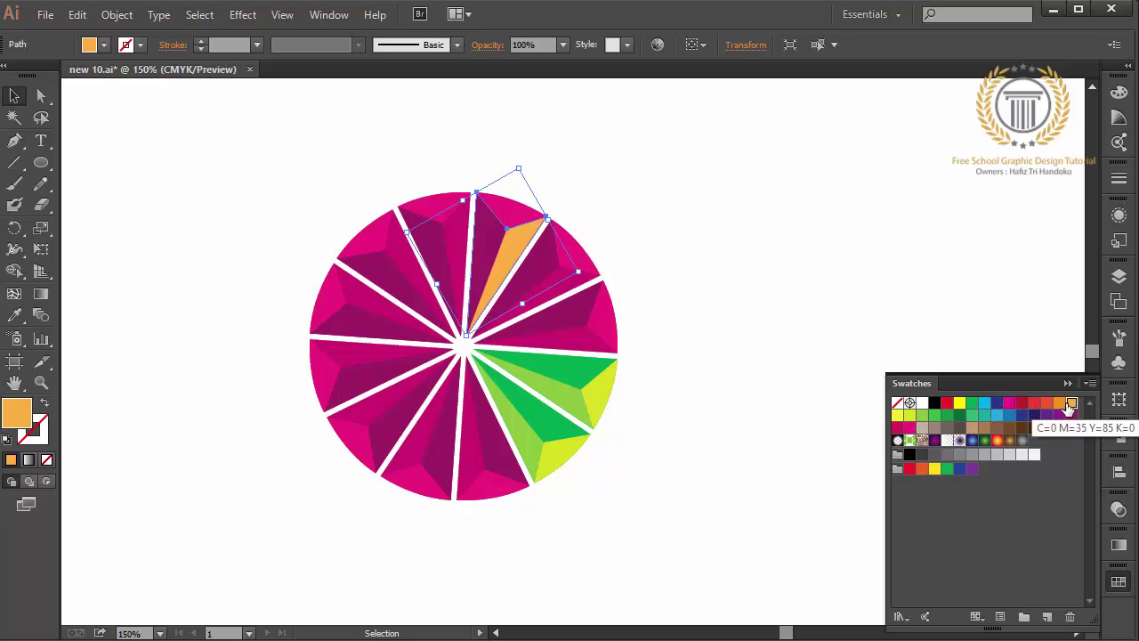
pyautogui.click(1059, 404)
pyautogui.click(495, 274)
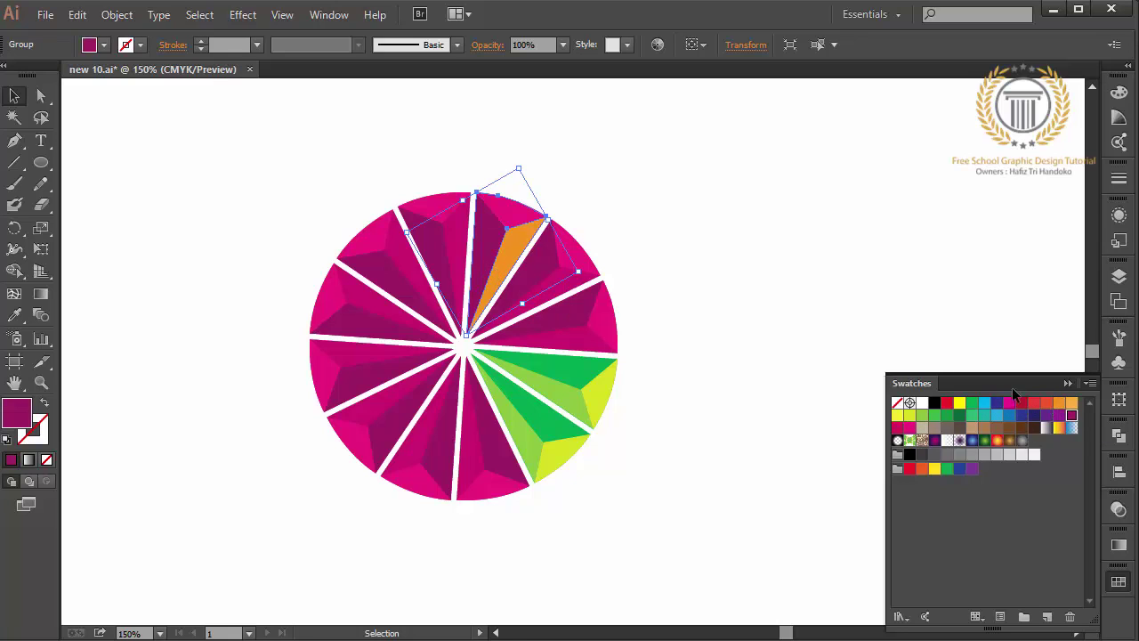
pyautogui.click(1045, 404)
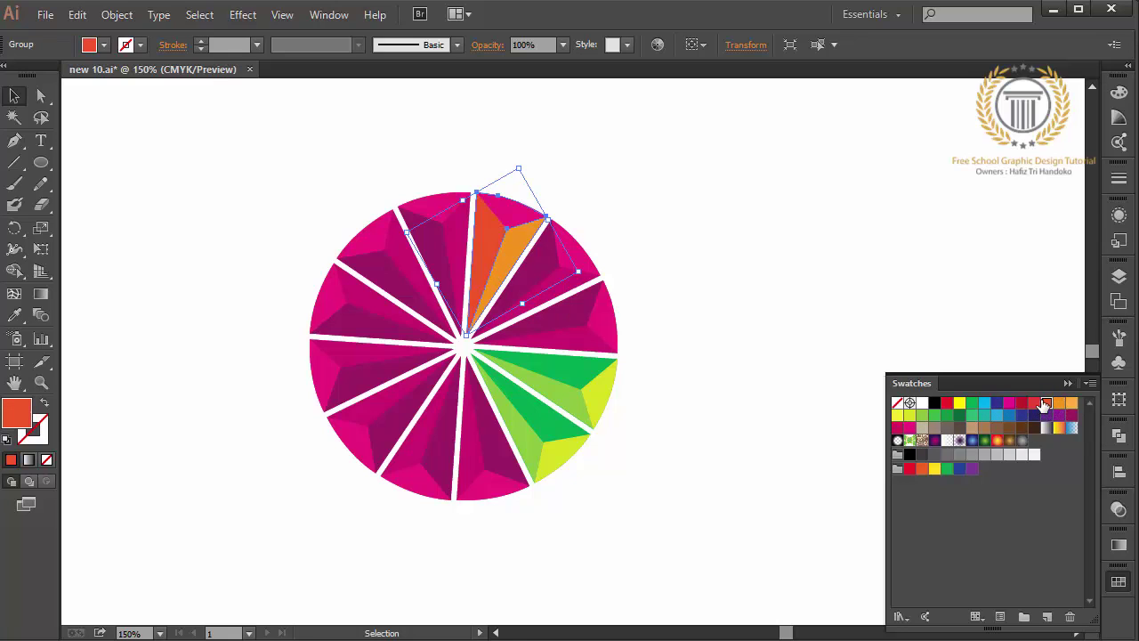
pyautogui.click(1036, 404)
pyautogui.click(505, 216)
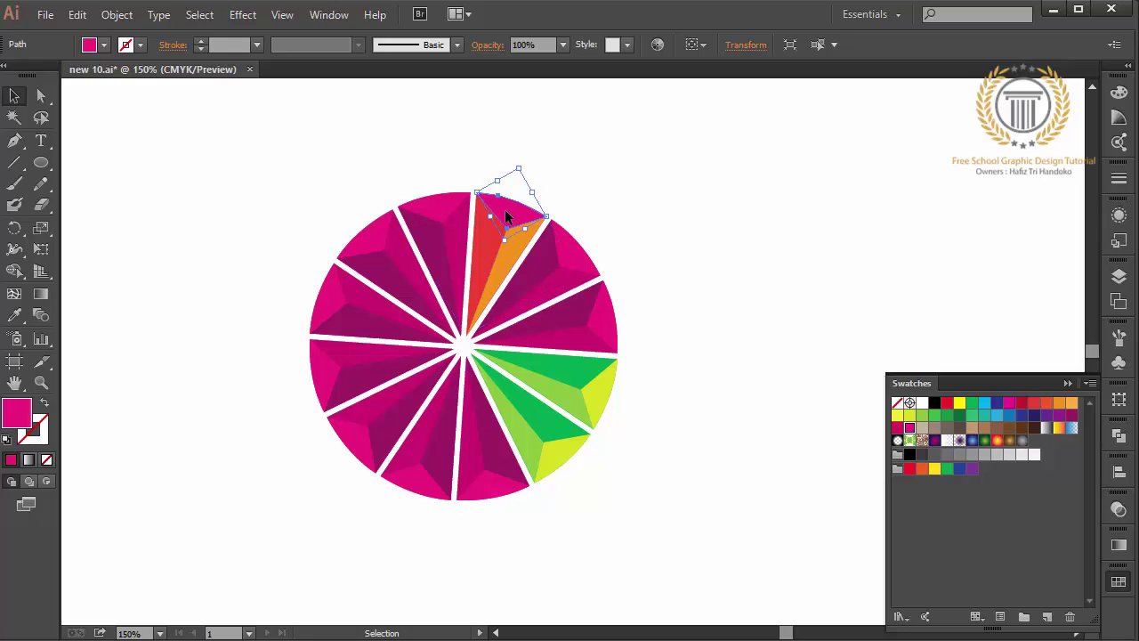
pyautogui.click(1073, 405)
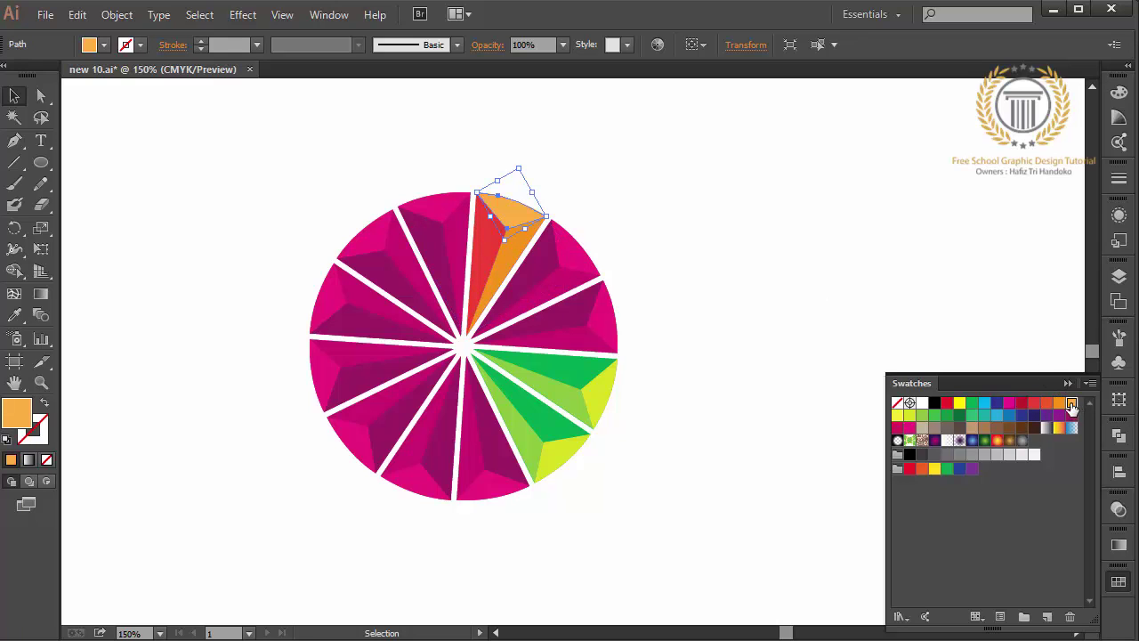
pyautogui.click(723, 252)
# Step: Eyedrop the neighbouring orange and red onto the two facets of the slice left of the top
pyautogui.click(460, 260)
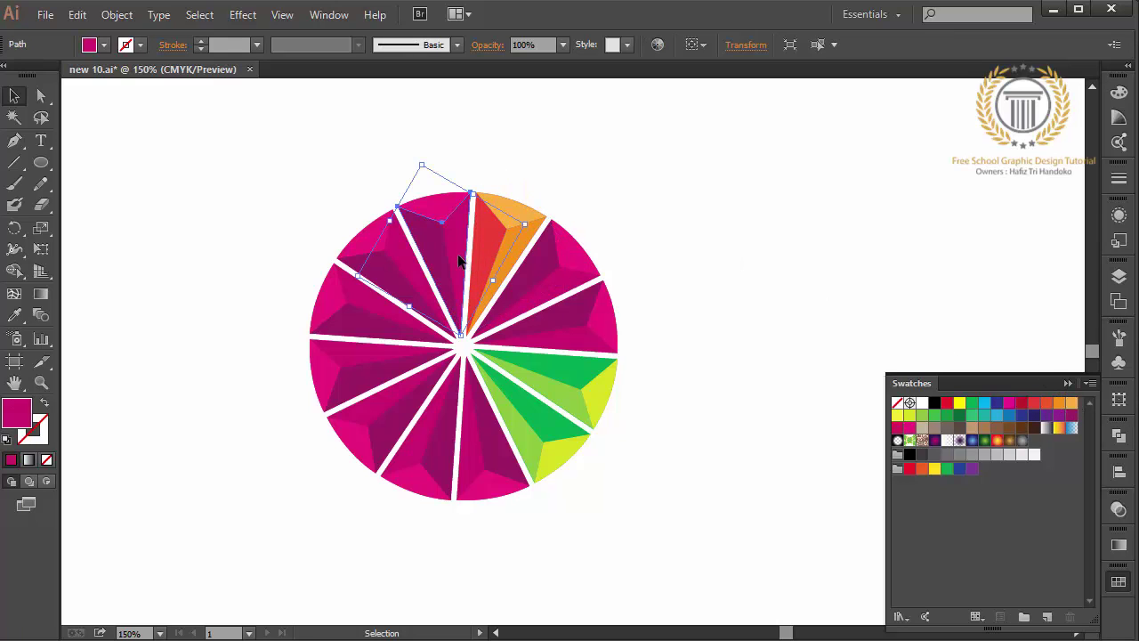
pyautogui.click(14, 315)
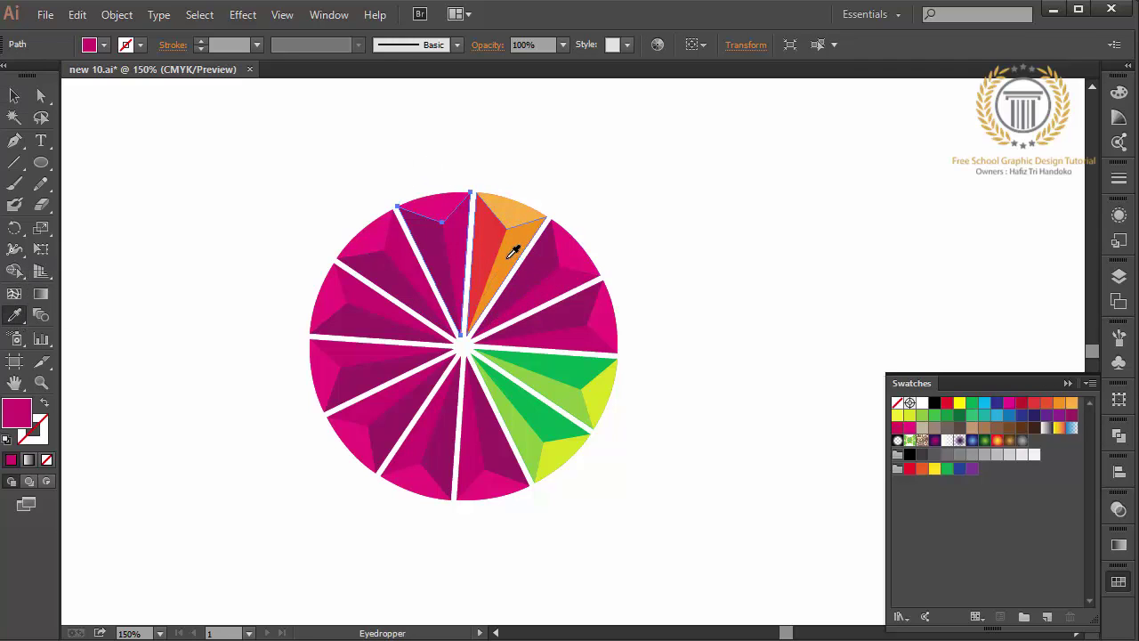
pyautogui.click(510, 256)
pyautogui.click(14, 97)
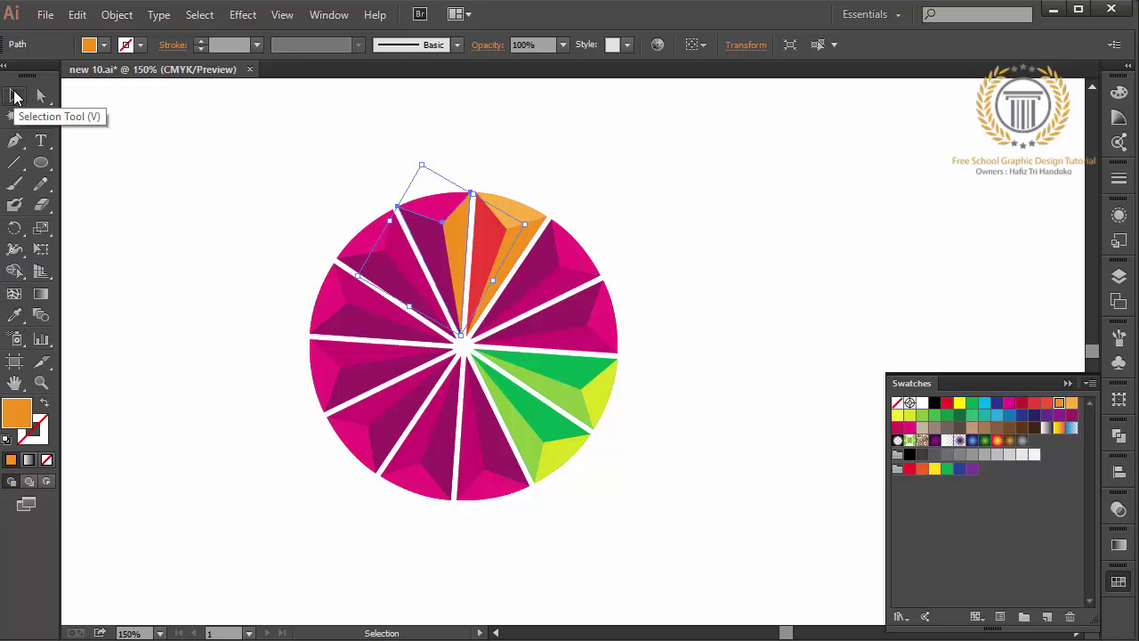
pyautogui.click(441, 234)
pyautogui.click(14, 314)
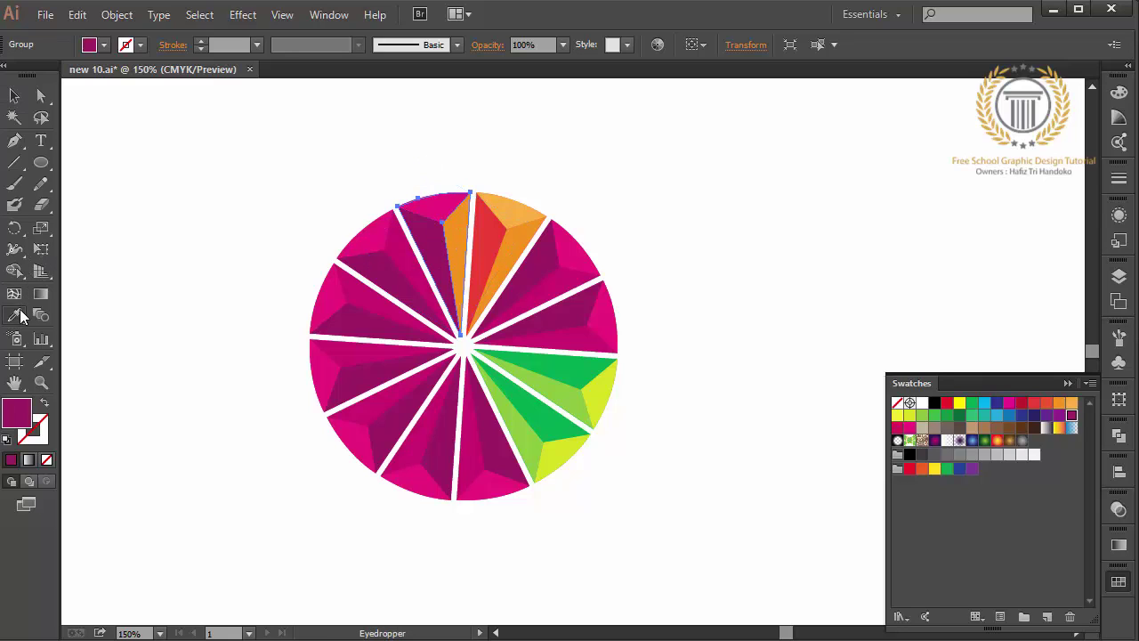
pyautogui.click(479, 261)
# Step: Eyedrop the neighbouring light orange onto that slice's tip
pyautogui.press('a')
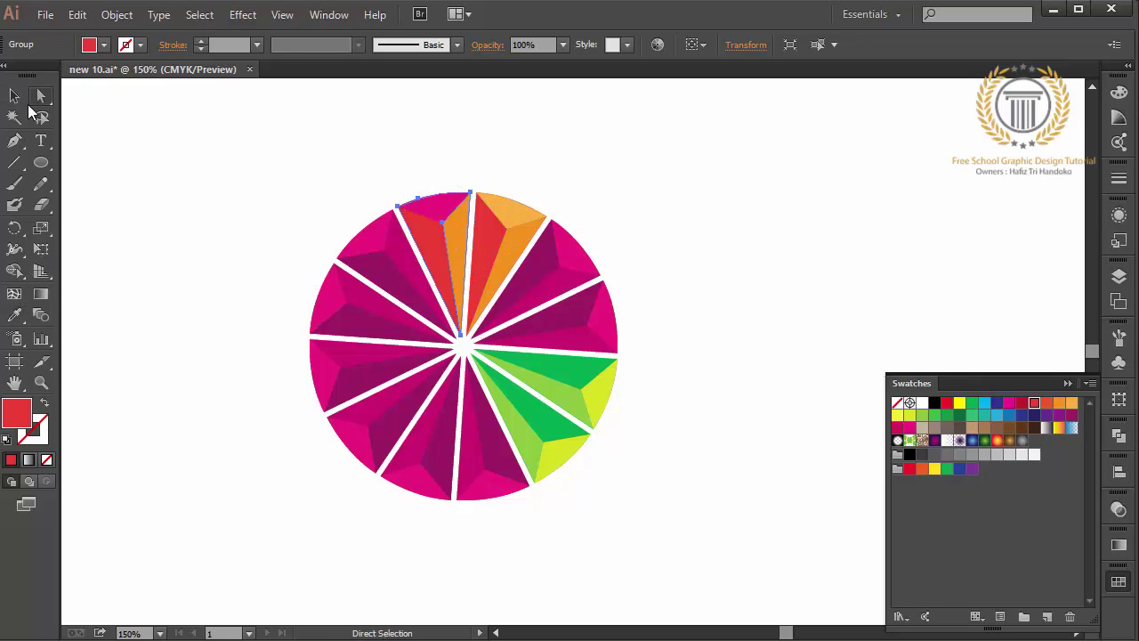
pyautogui.click(433, 216)
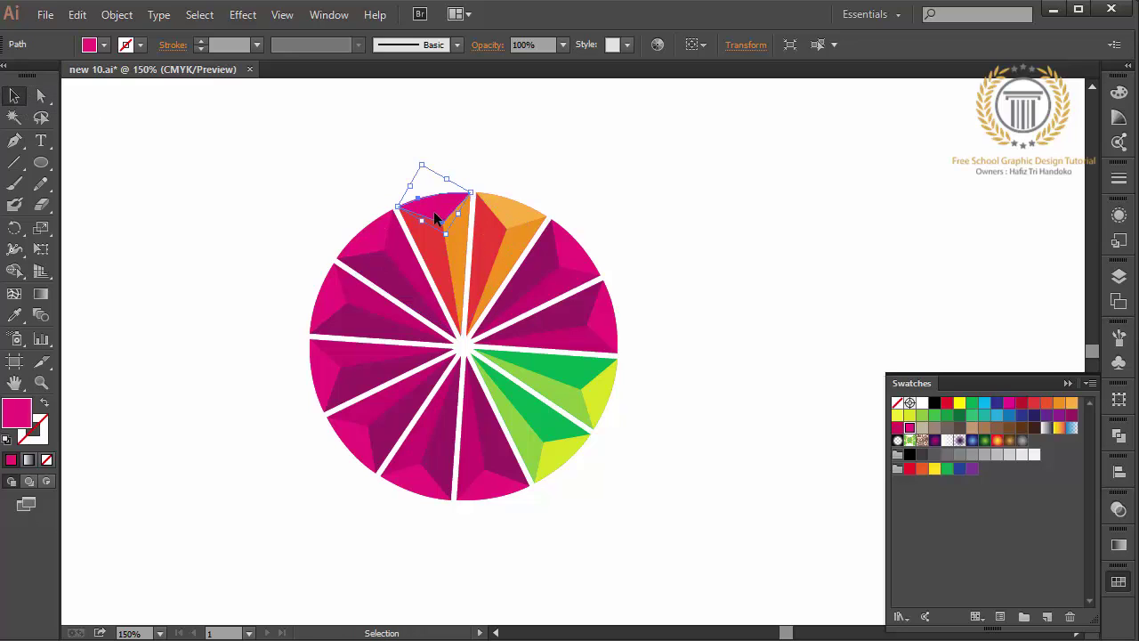
pyautogui.click(14, 316)
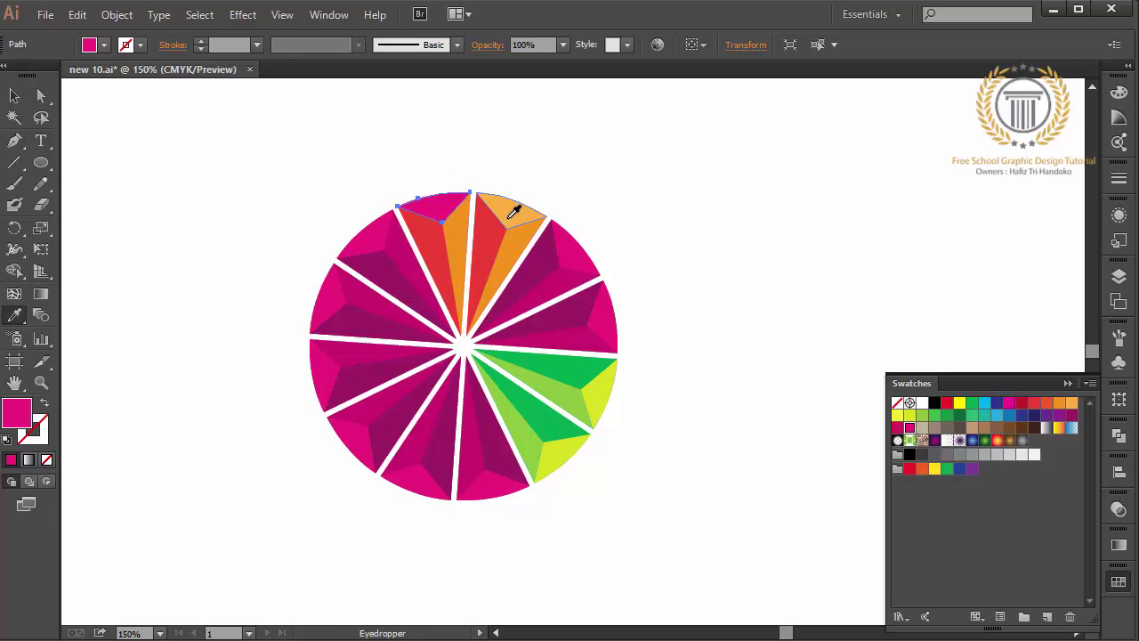
pyautogui.click(516, 208)
pyautogui.click(15, 96)
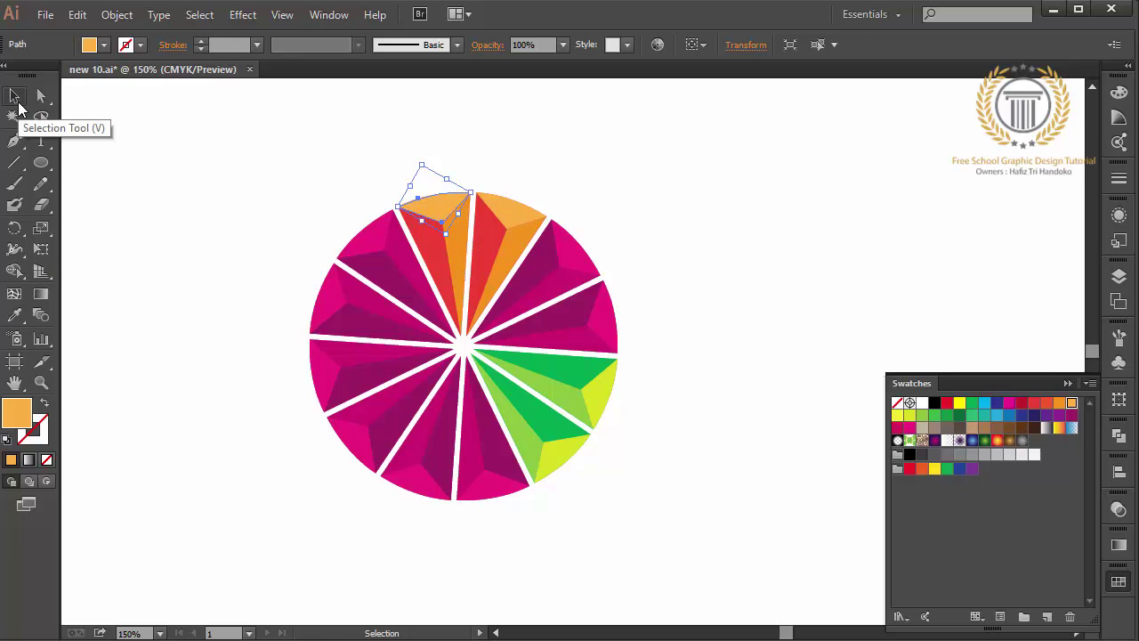
pyautogui.click(200, 204)
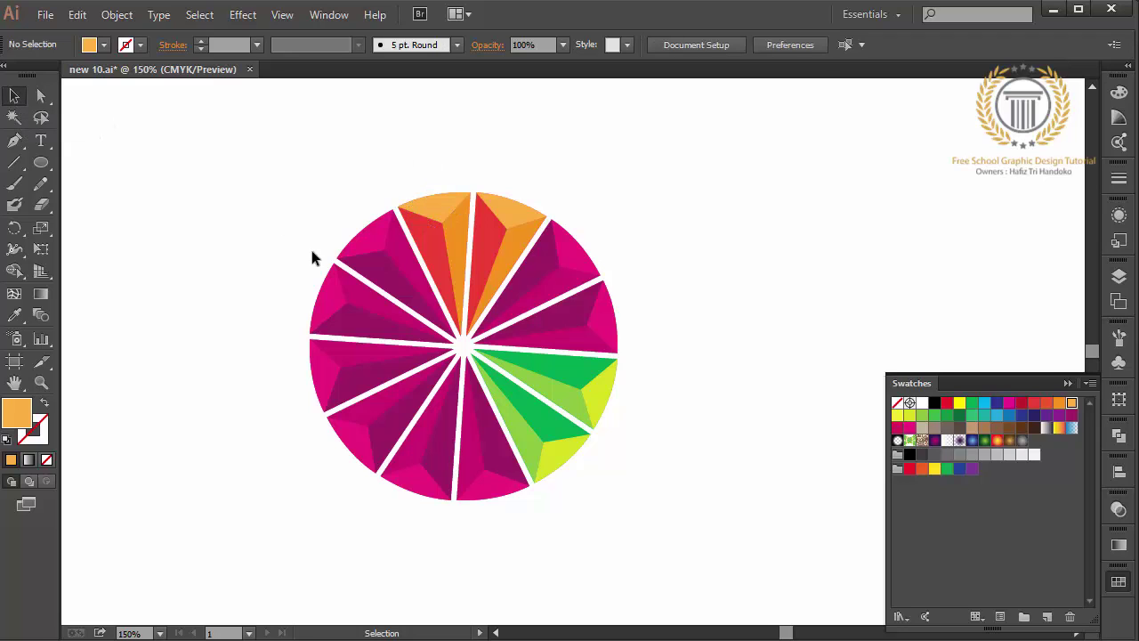
# Step: Colour the upper-left slice's facets red and crimson, with a red tip
pyautogui.click(409, 260)
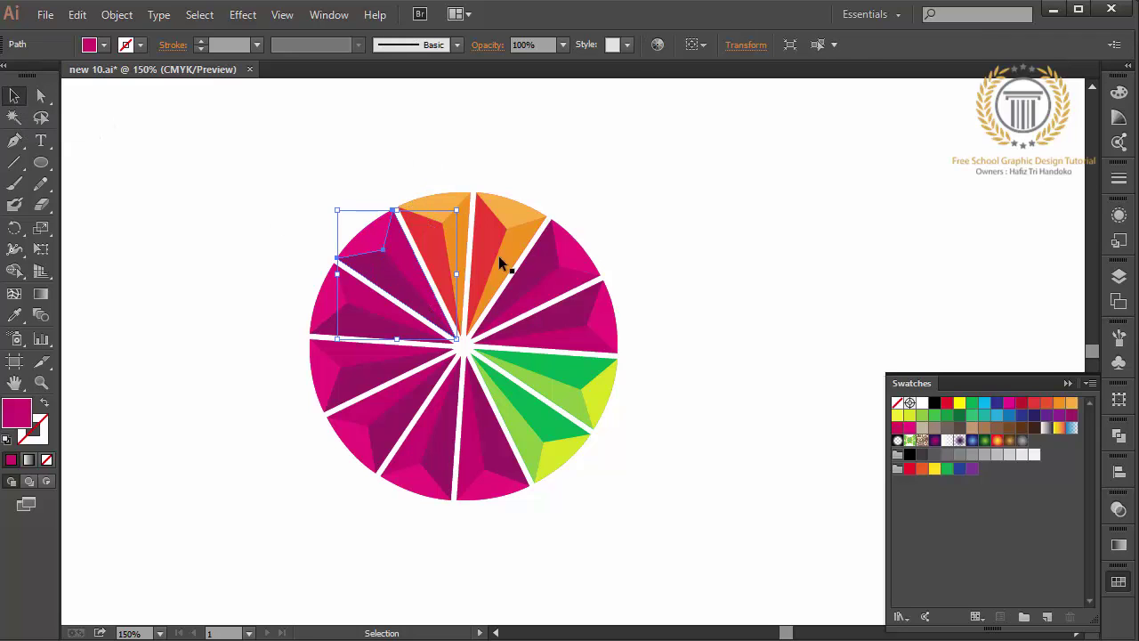
pyautogui.click(947, 402)
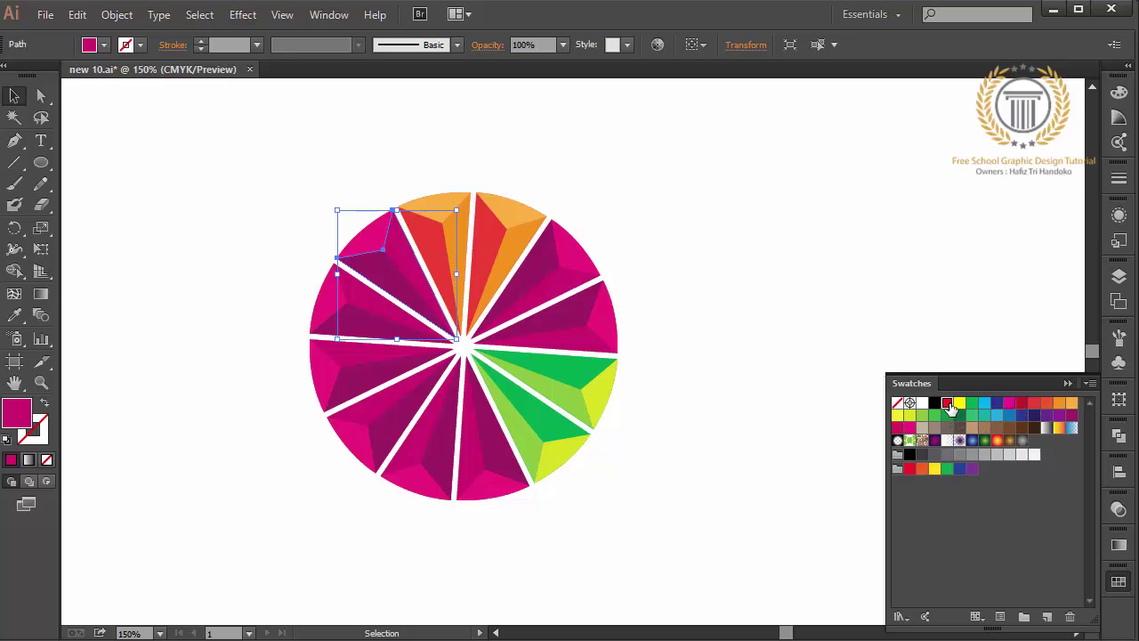
pyautogui.click(378, 302)
pyautogui.click(1022, 405)
pyautogui.click(378, 246)
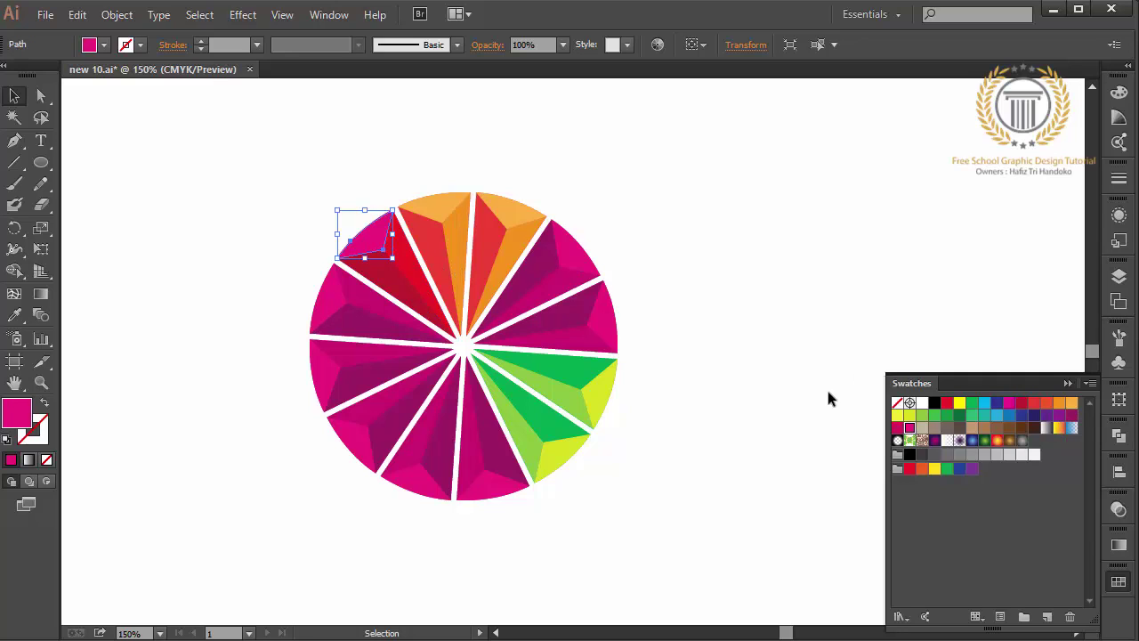
pyautogui.click(946, 402)
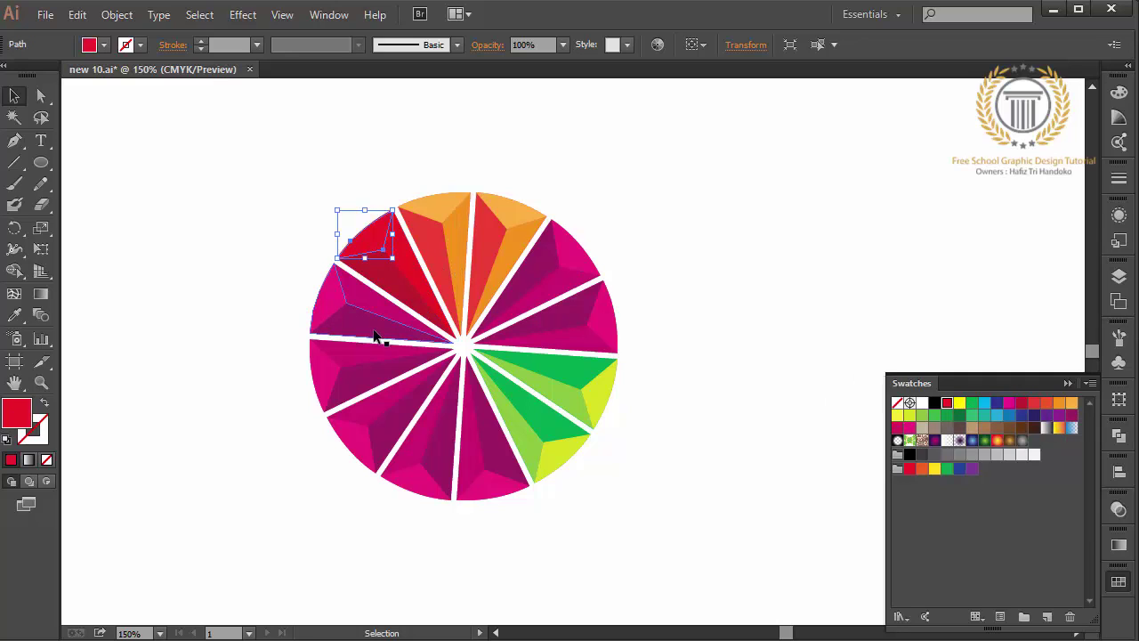
# Step: Brighten the tip in the Color Picker, then lighten it to pink FF6679
pyautogui.doubleClick(16, 412)
pyautogui.moveTo(870, 221); pyautogui.dragTo(839, 196)
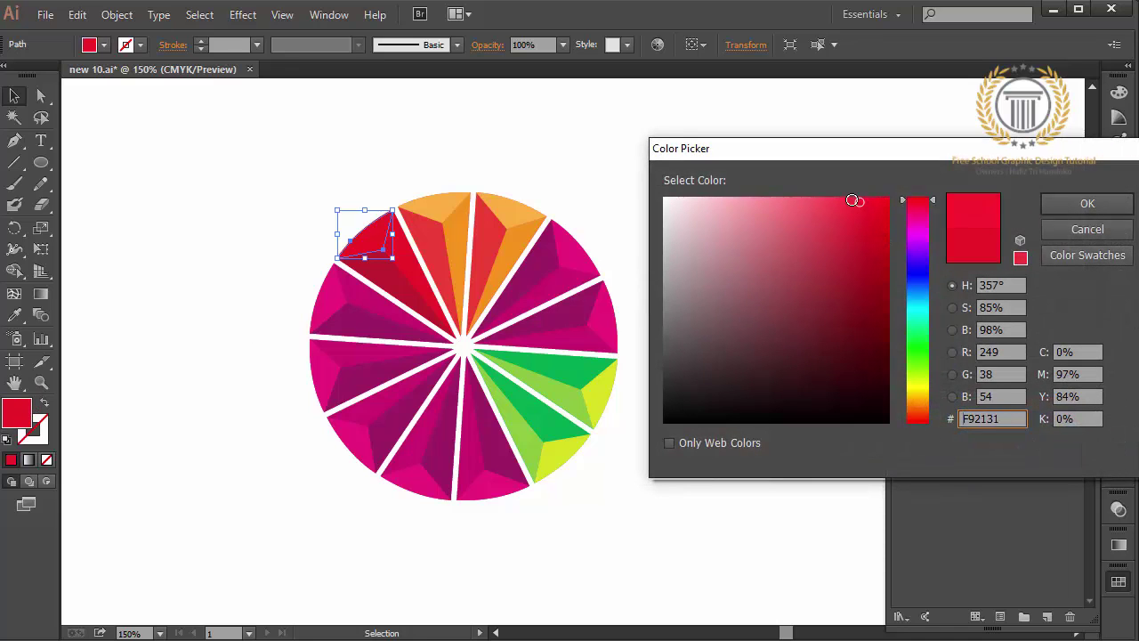
pyautogui.click(1073, 204)
pyautogui.click(756, 211)
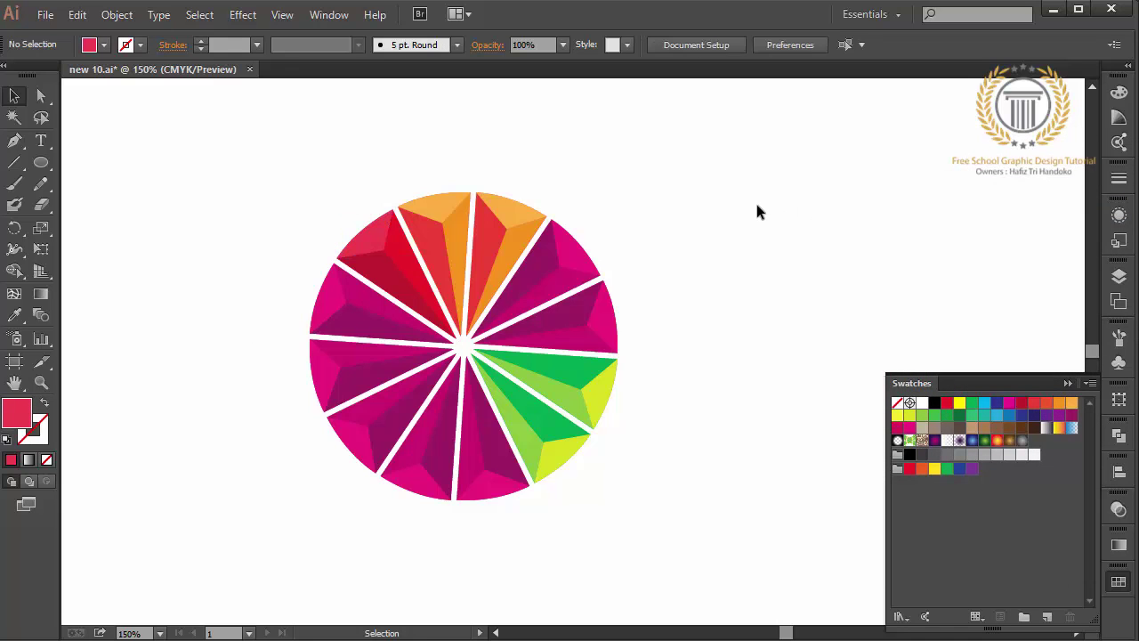
pyautogui.click(373, 233)
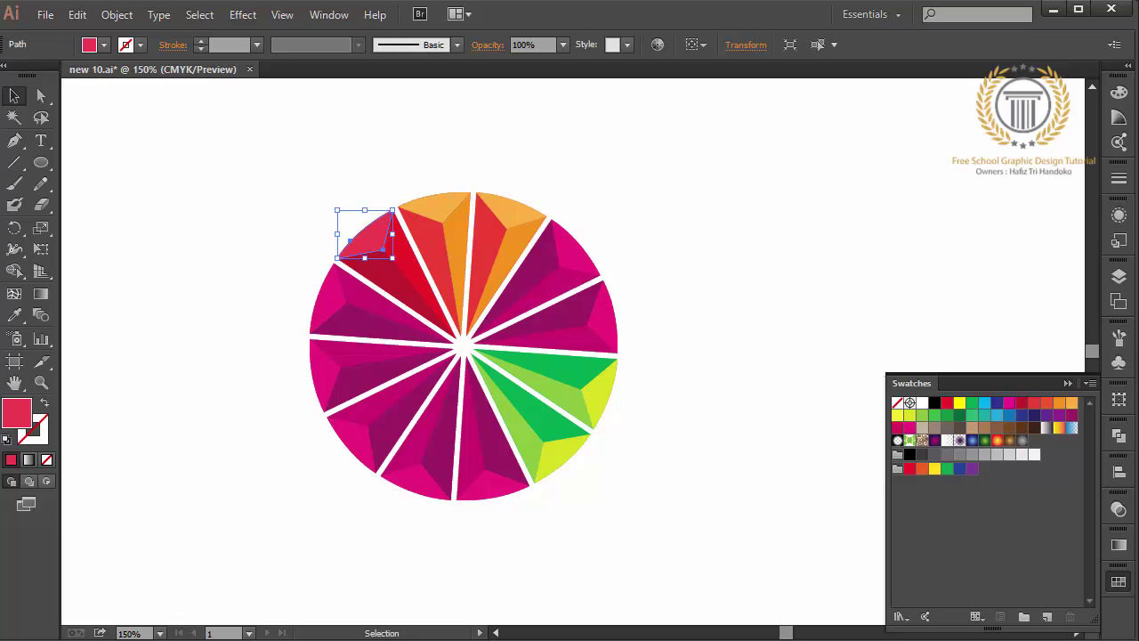
pyautogui.doubleClick(25, 421)
pyautogui.moveTo(761, 202); pyautogui.dragTo(798, 196)
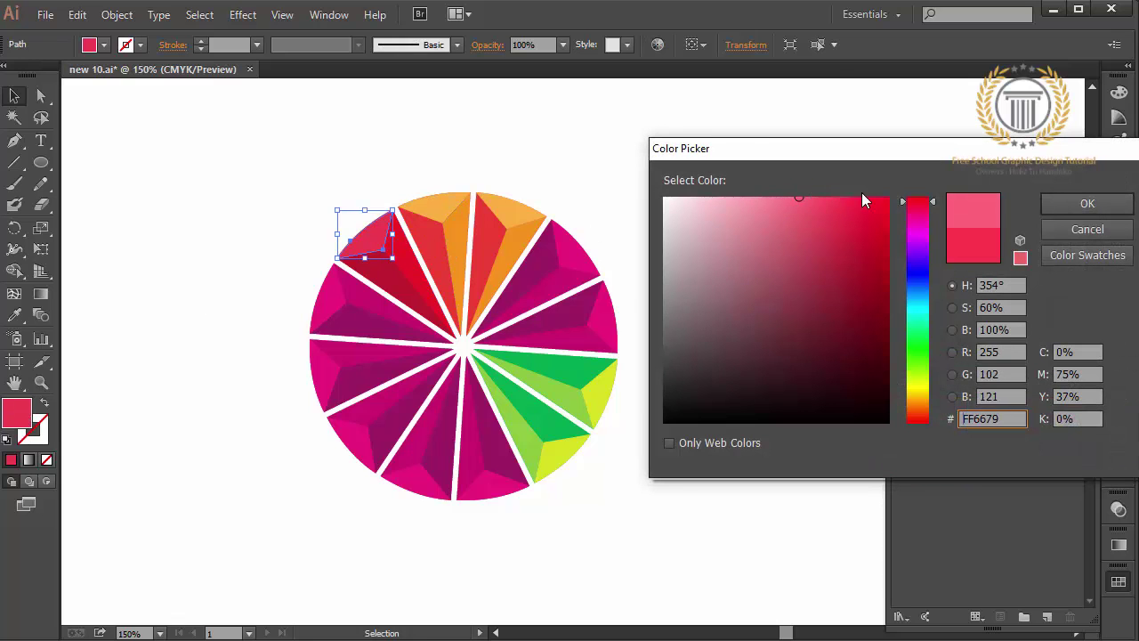
pyautogui.click(1059, 204)
pyautogui.click(815, 233)
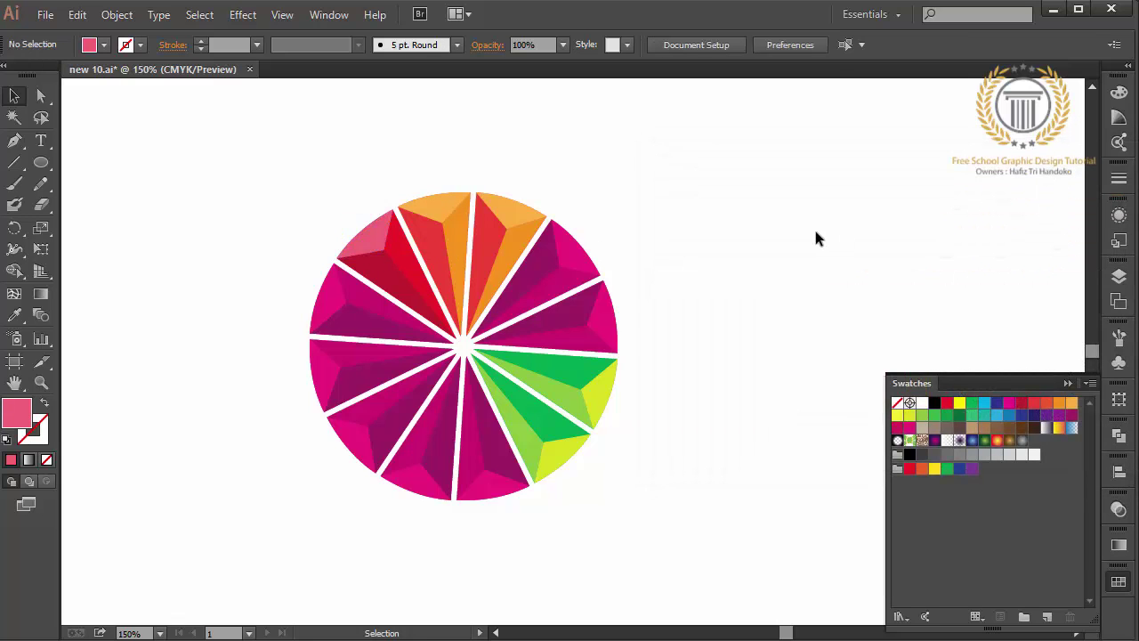
# Step: Eyedrop the neighbouring reds onto both main facets of the left wedge
pyautogui.click(372, 303)
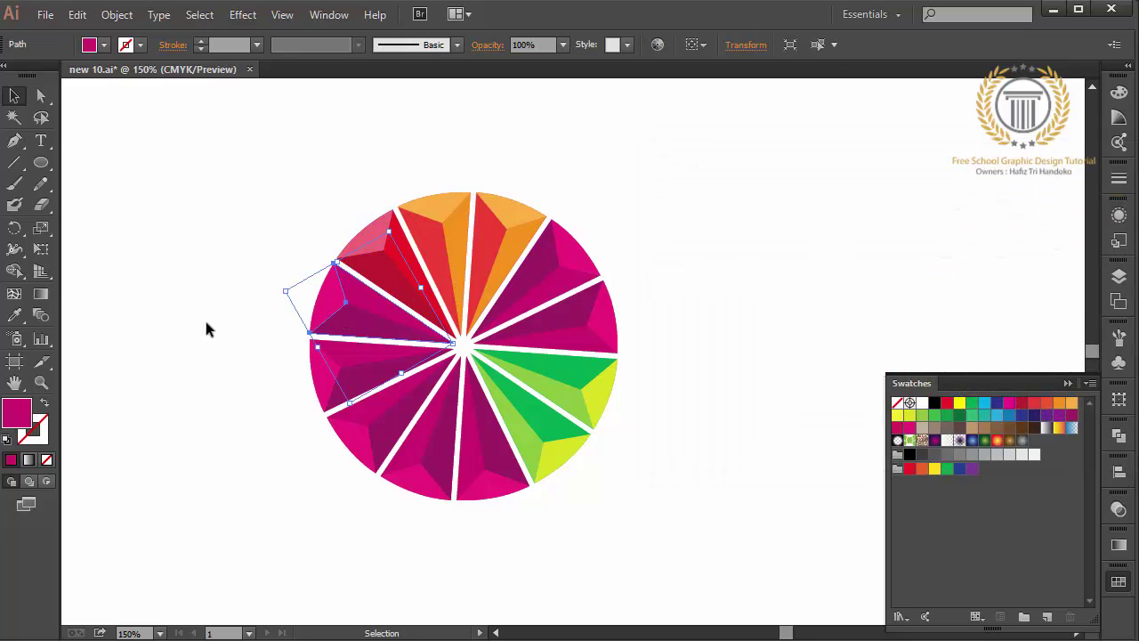
pyautogui.click(15, 315)
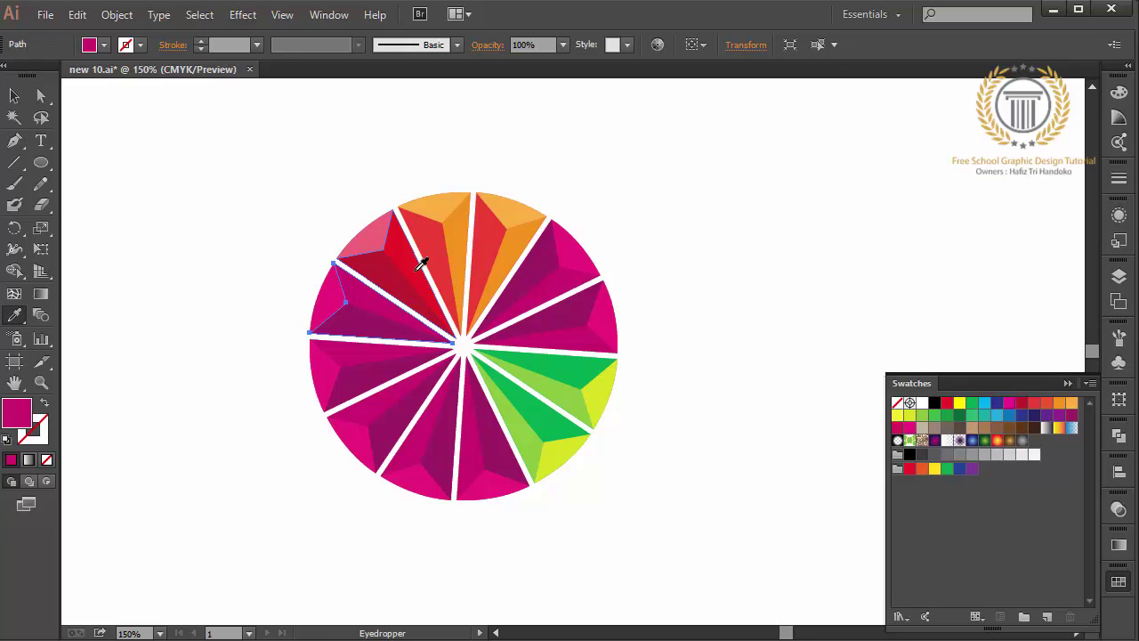
pyautogui.click(416, 267)
pyautogui.click(14, 95)
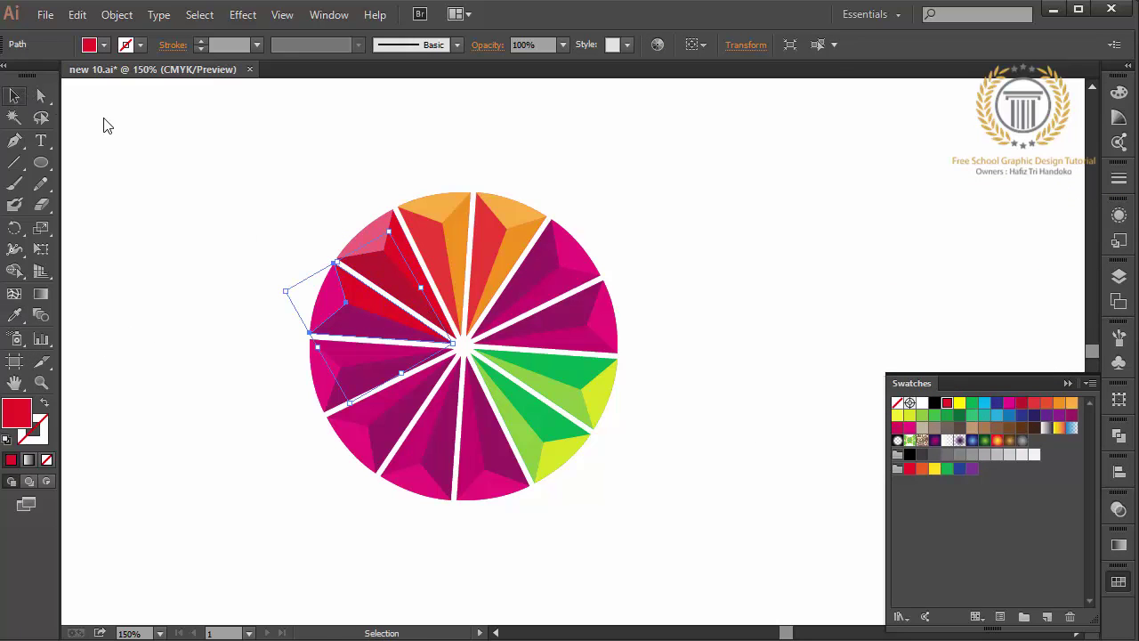
pyautogui.click(369, 330)
pyautogui.click(16, 315)
pyautogui.click(410, 281)
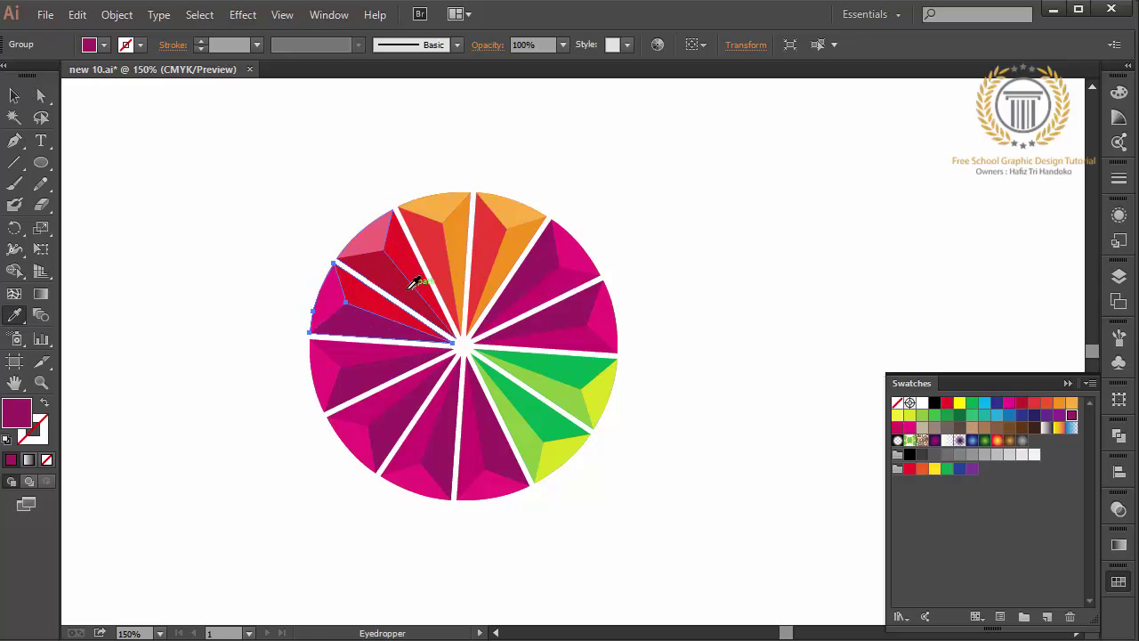
pyautogui.click(14, 95)
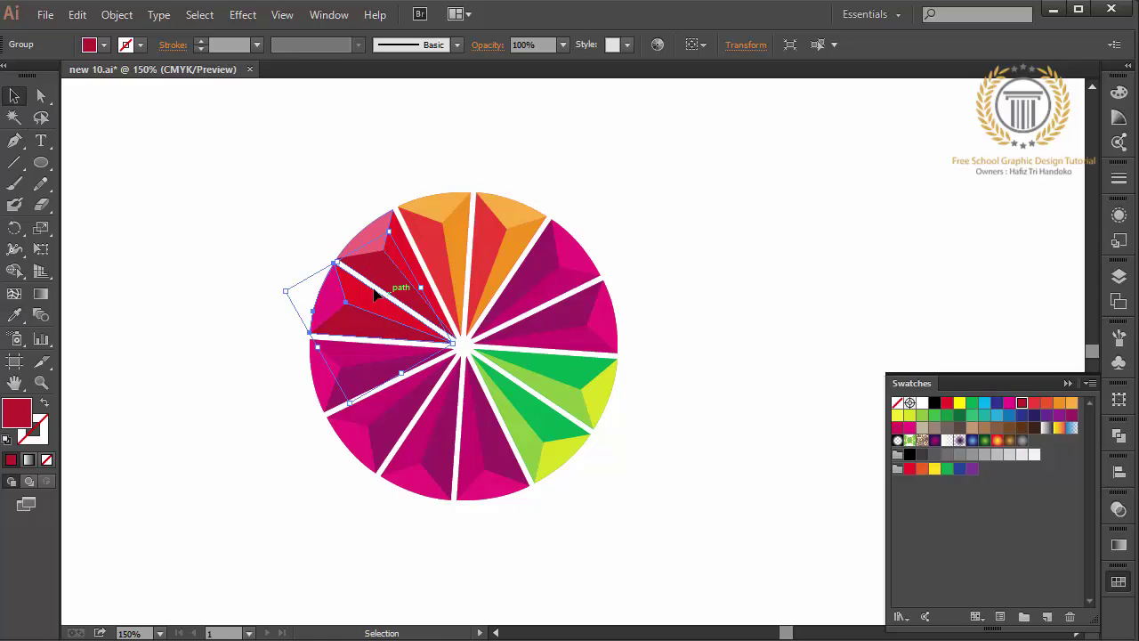
# Step: Copy the top-left wedge's pink onto the left wedge's small outer facet
pyautogui.click(326, 301)
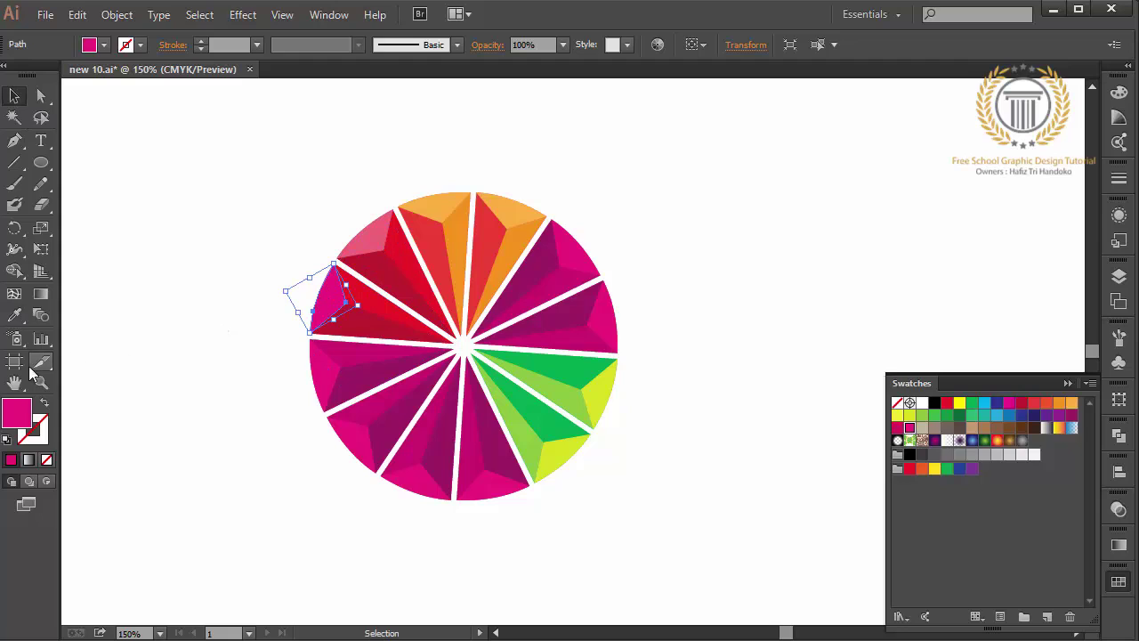
pyautogui.click(15, 315)
pyautogui.click(368, 240)
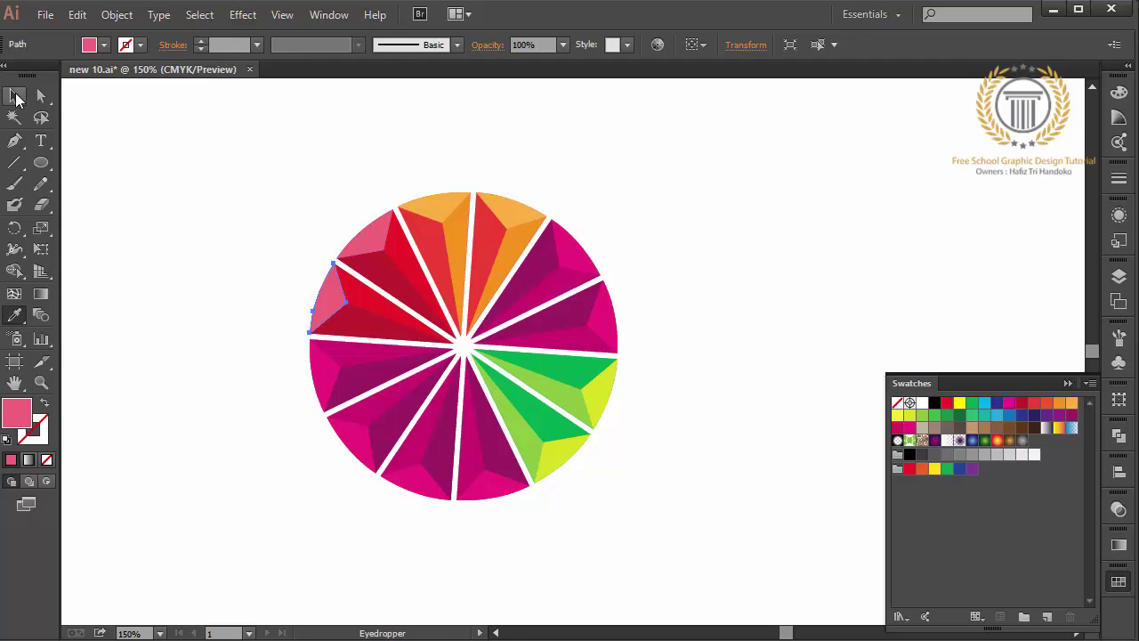
pyautogui.click(17, 96)
pyautogui.click(382, 347)
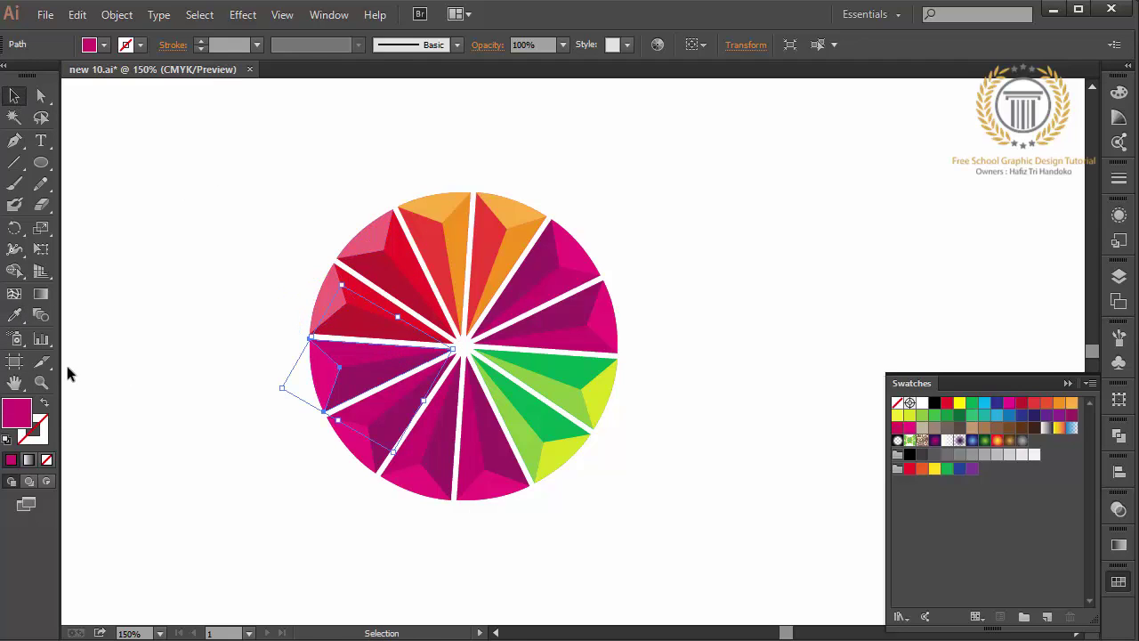
# Step: Fill the selected facet light grey and the lower-left wedge's lower facet darker grey
pyautogui.click(15, 315)
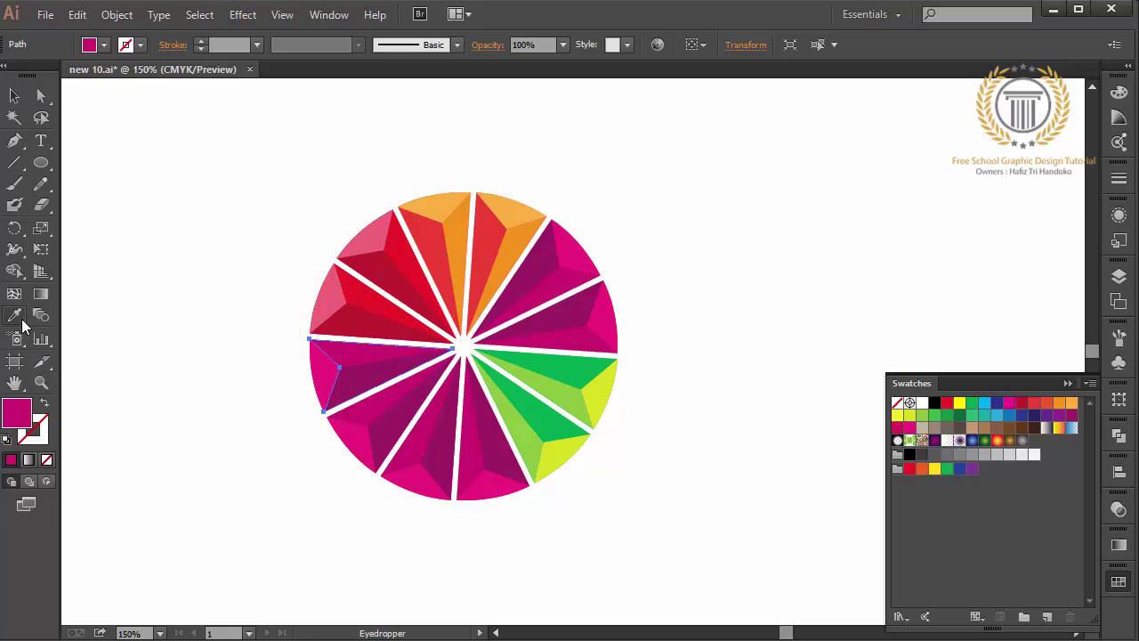
pyautogui.click(1008, 457)
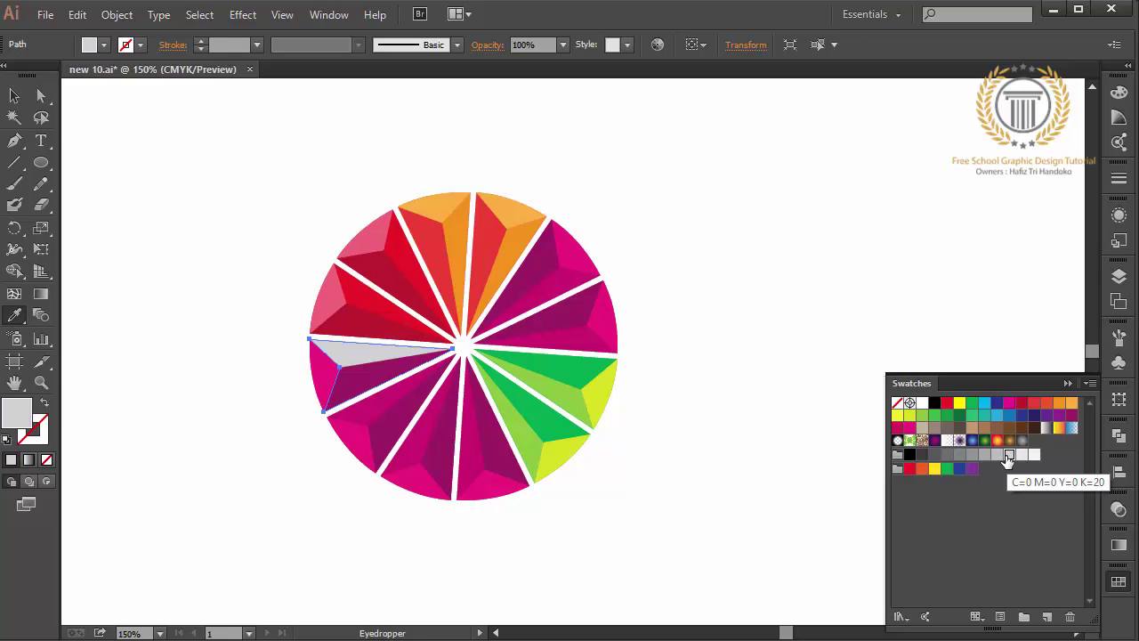
pyautogui.click(998, 455)
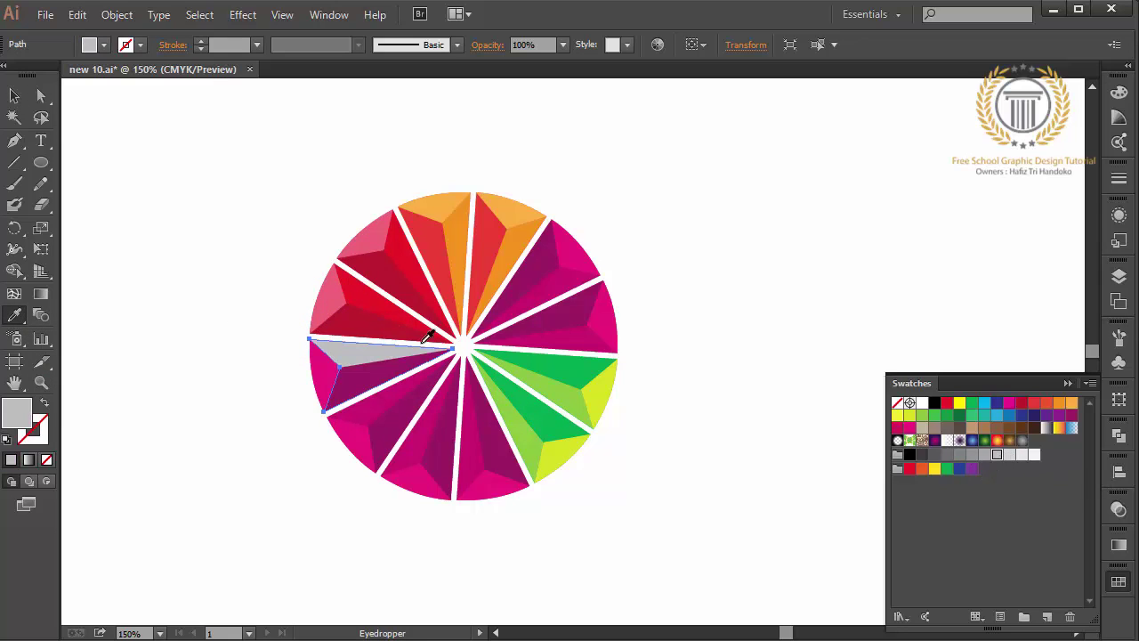
pyautogui.click(14, 95)
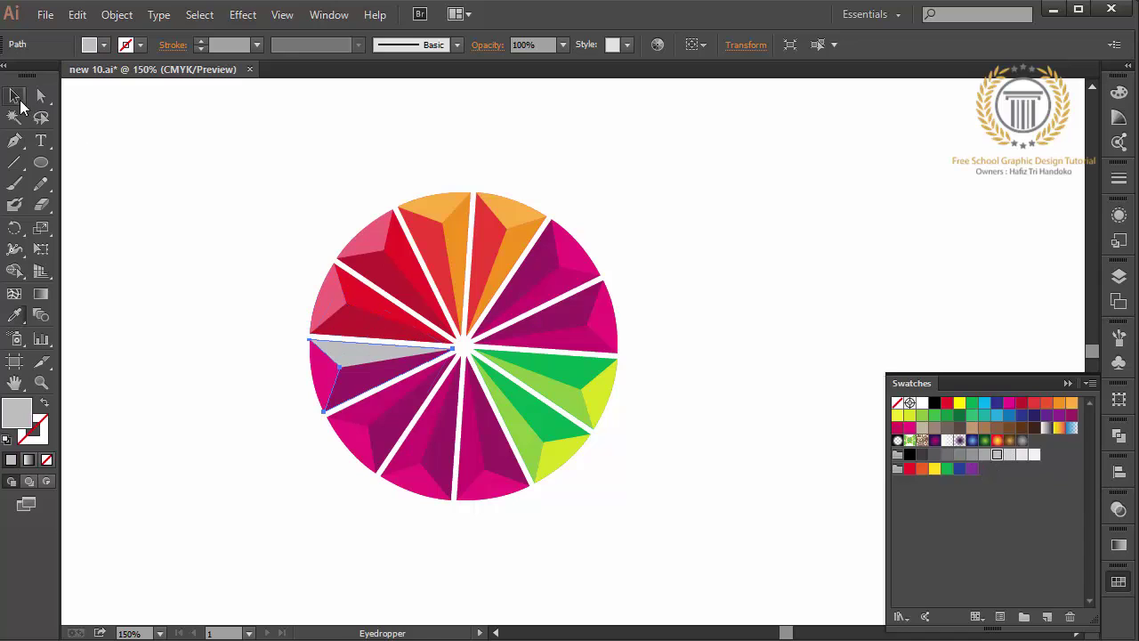
pyautogui.click(364, 393)
pyautogui.click(963, 455)
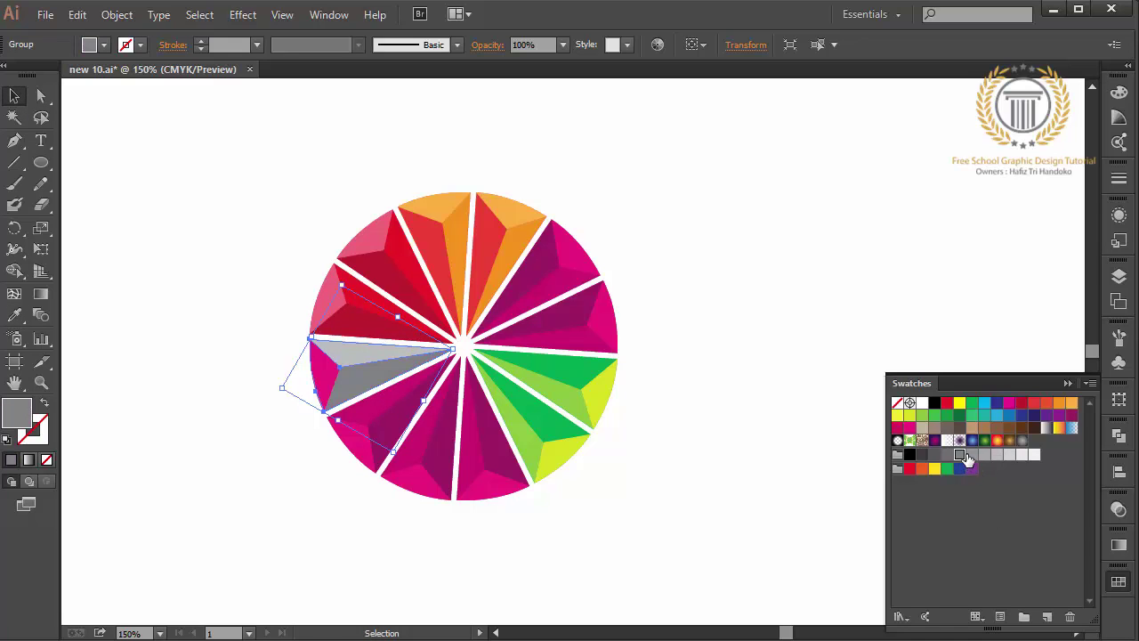
pyautogui.click(949, 455)
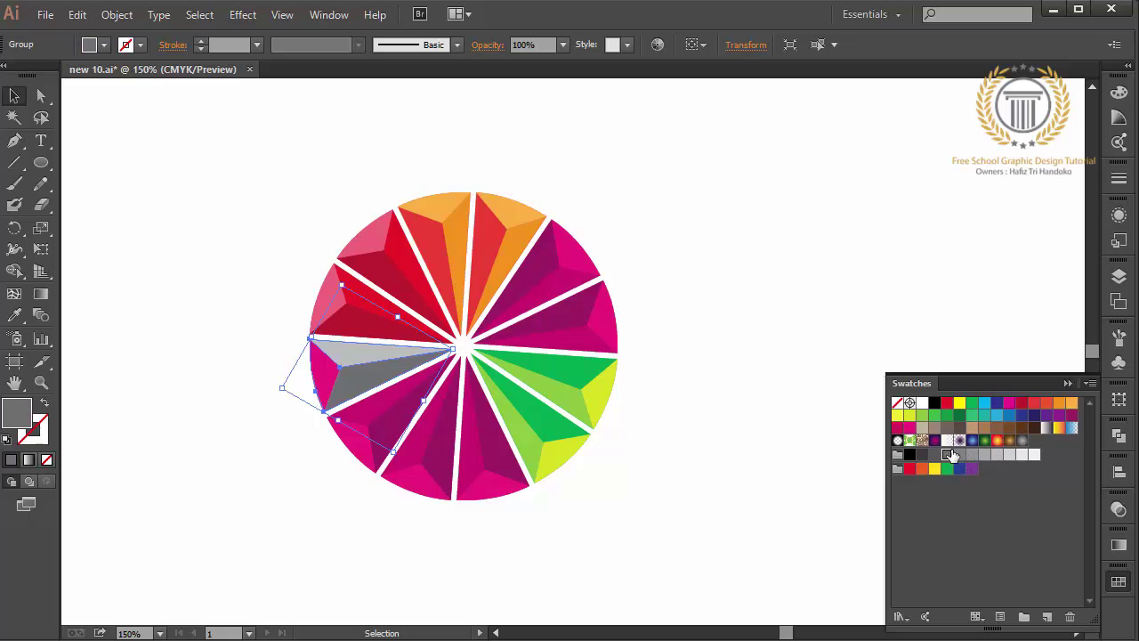
# Step: Make the small outer facet pale grey and the wedge's upper facet mid grey
pyautogui.click(323, 379)
pyautogui.press('i')
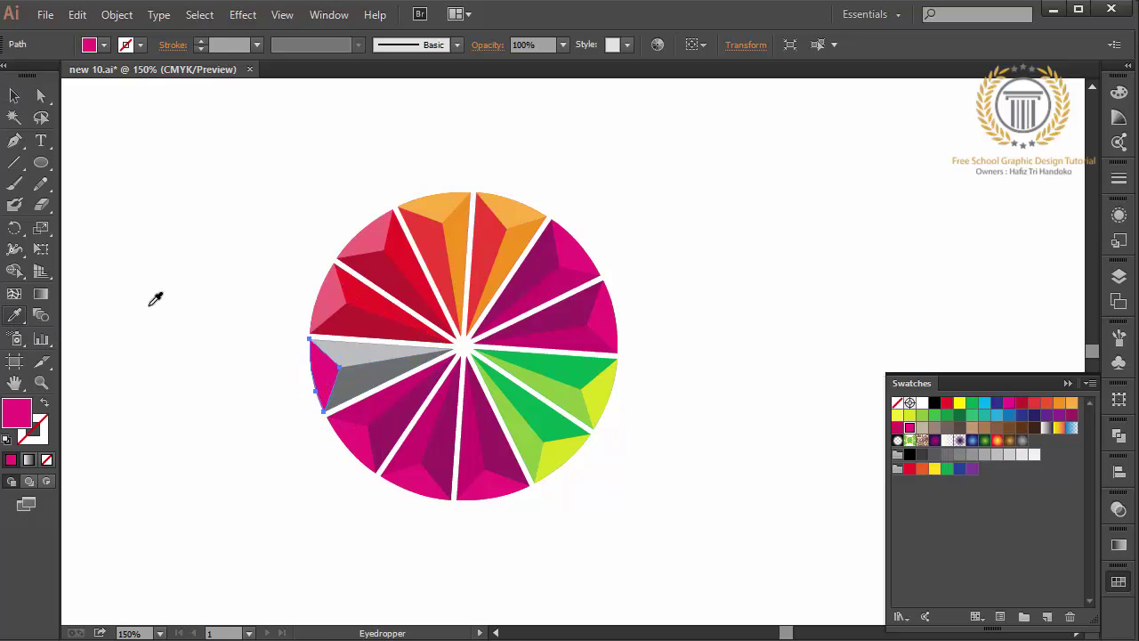
pyautogui.click(923, 454)
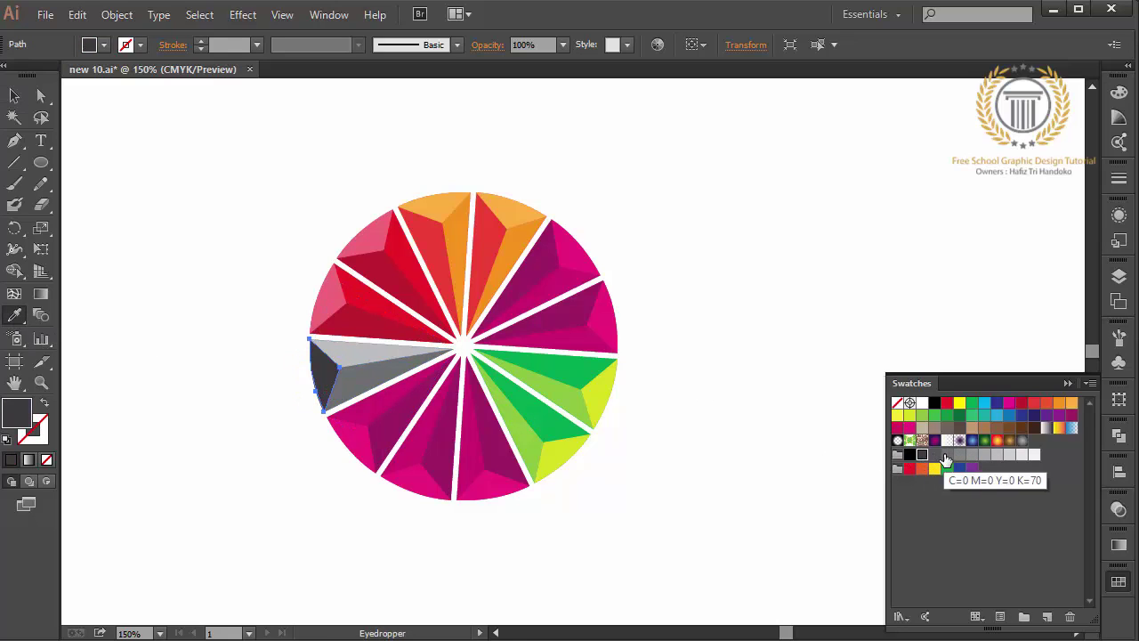
pyautogui.click(947, 455)
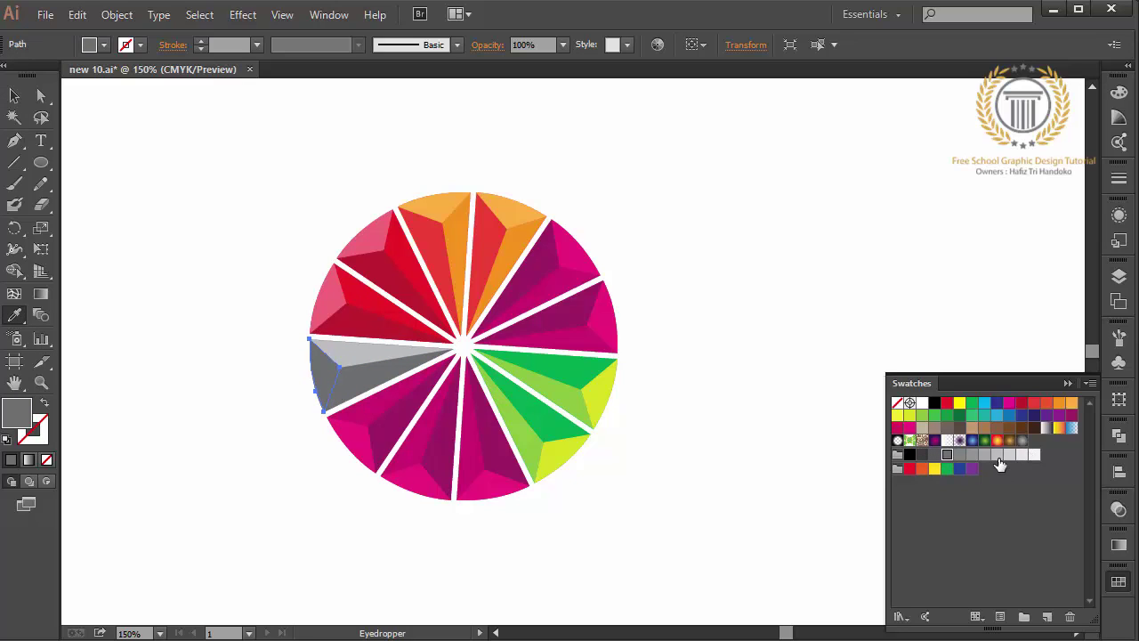
pyautogui.click(997, 455)
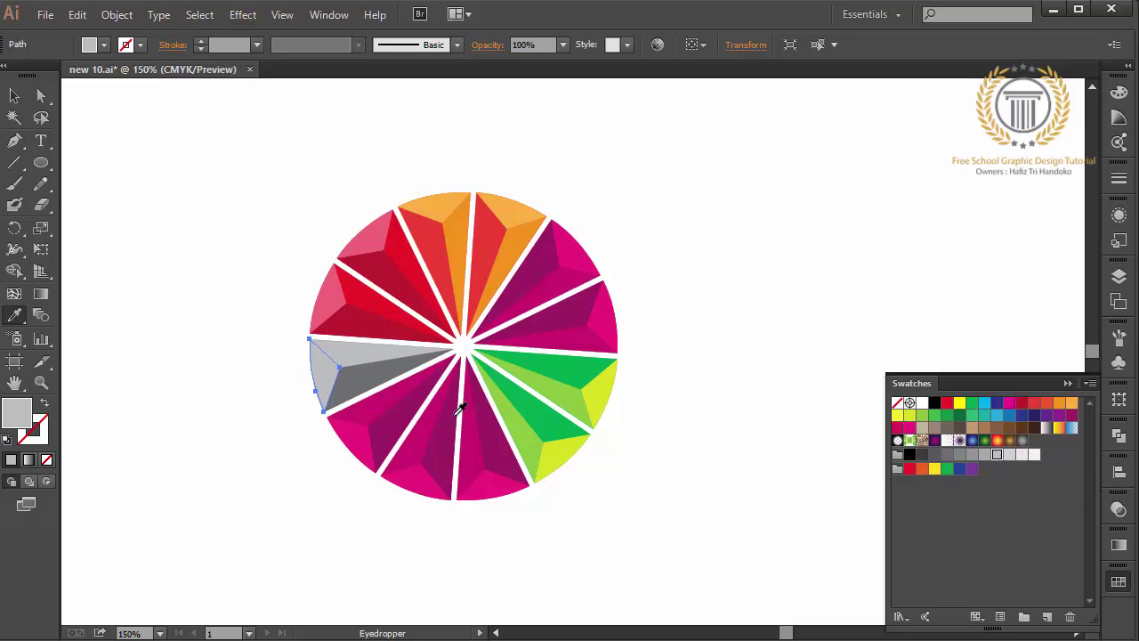
pyautogui.click(14, 95)
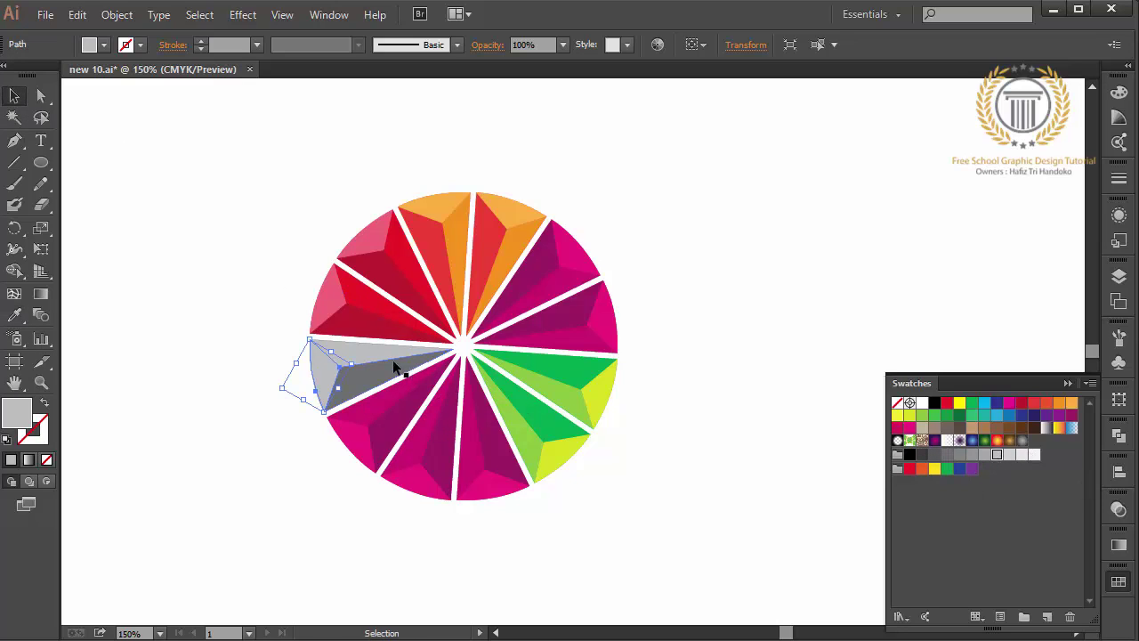
pyautogui.click(376, 353)
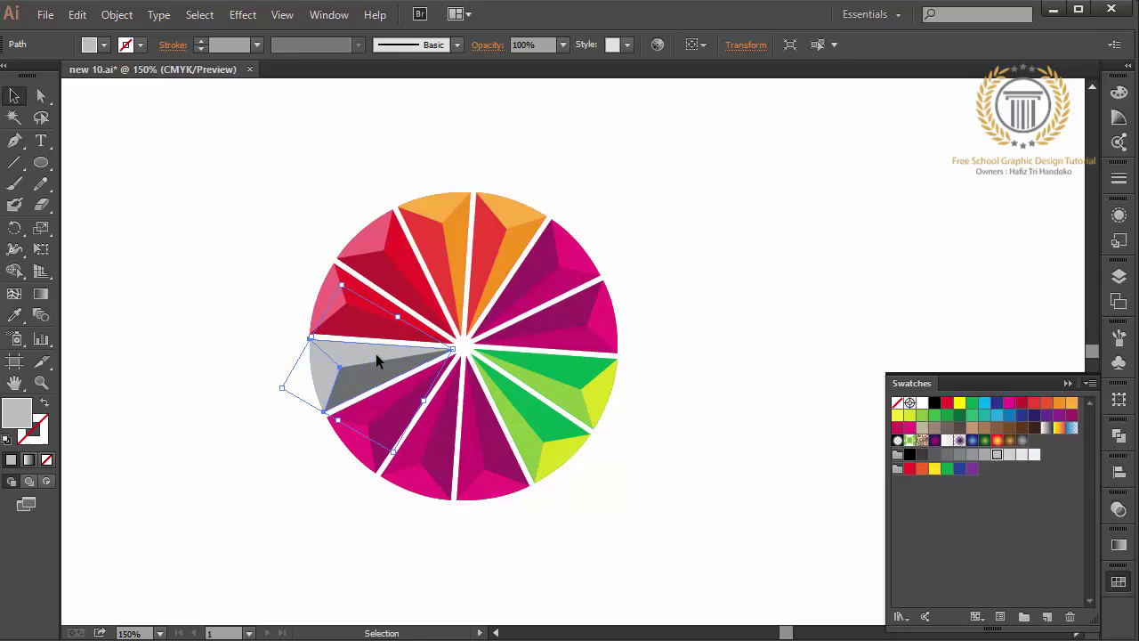
pyautogui.click(972, 455)
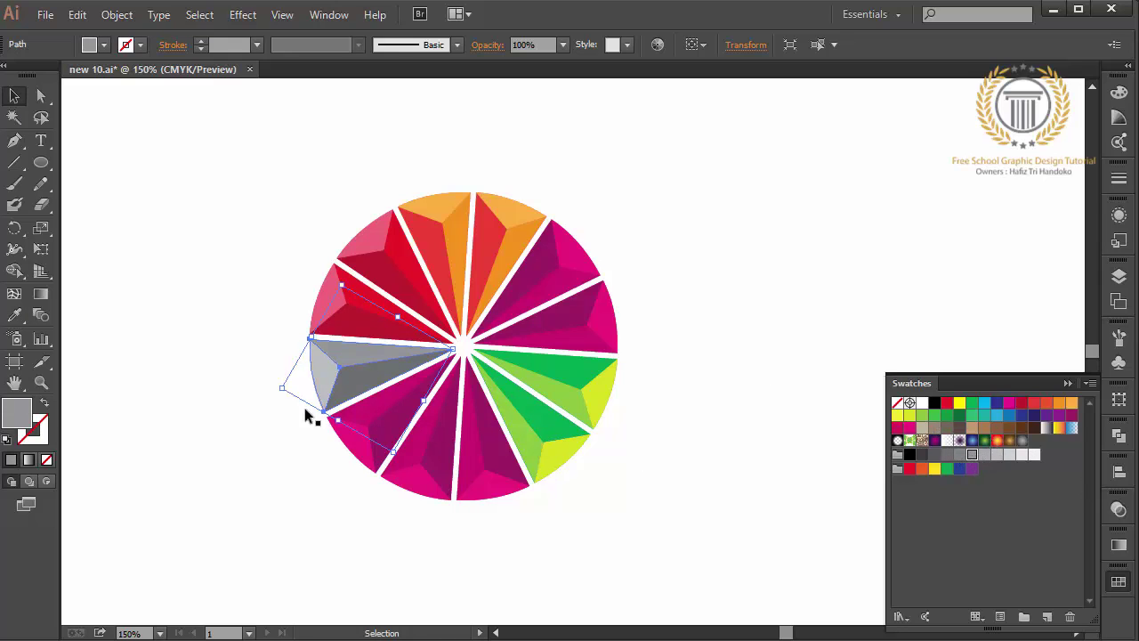
pyautogui.click(210, 460)
# Step: Eyedrop grey and darker grey onto the two main facets of the next wedge
pyautogui.click(359, 420)
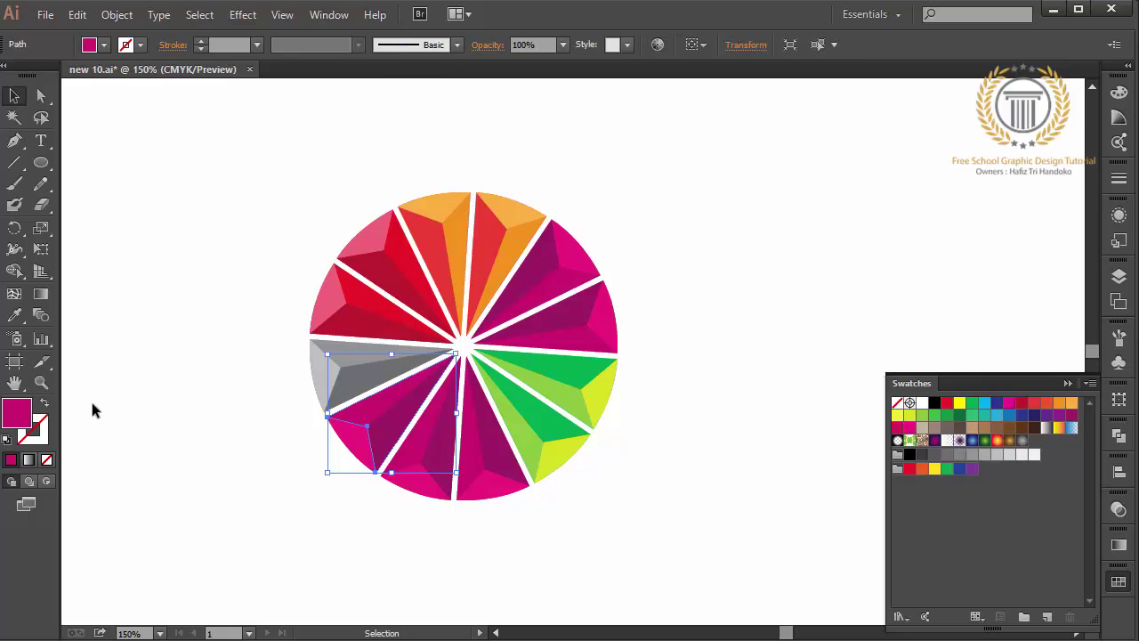
pyautogui.click(16, 319)
pyautogui.click(349, 355)
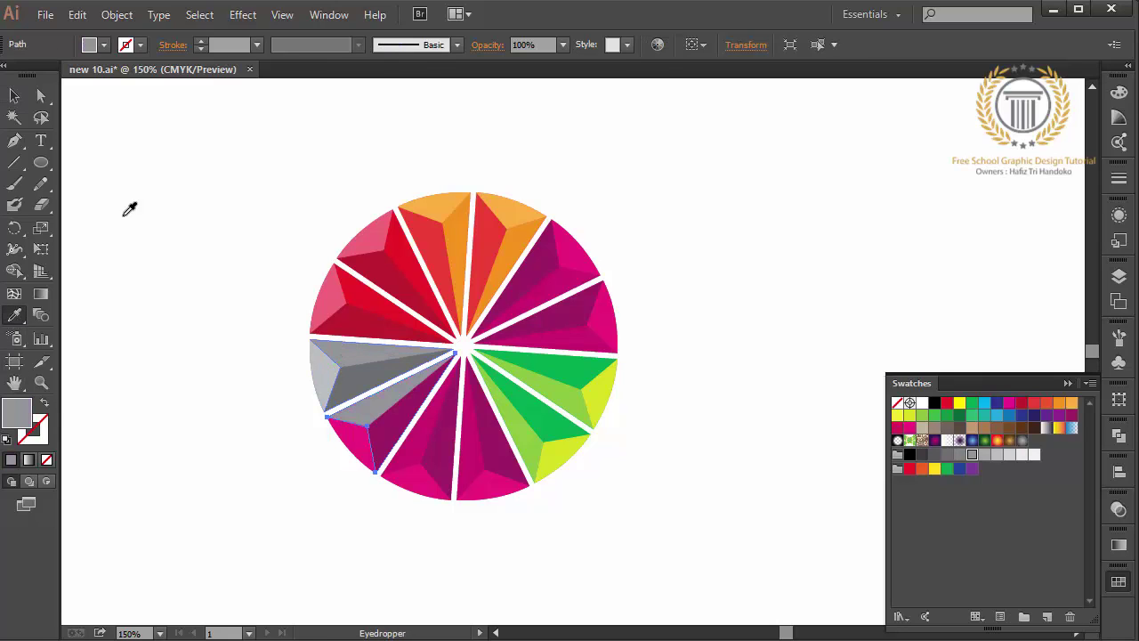
pyautogui.click(14, 96)
pyautogui.click(375, 438)
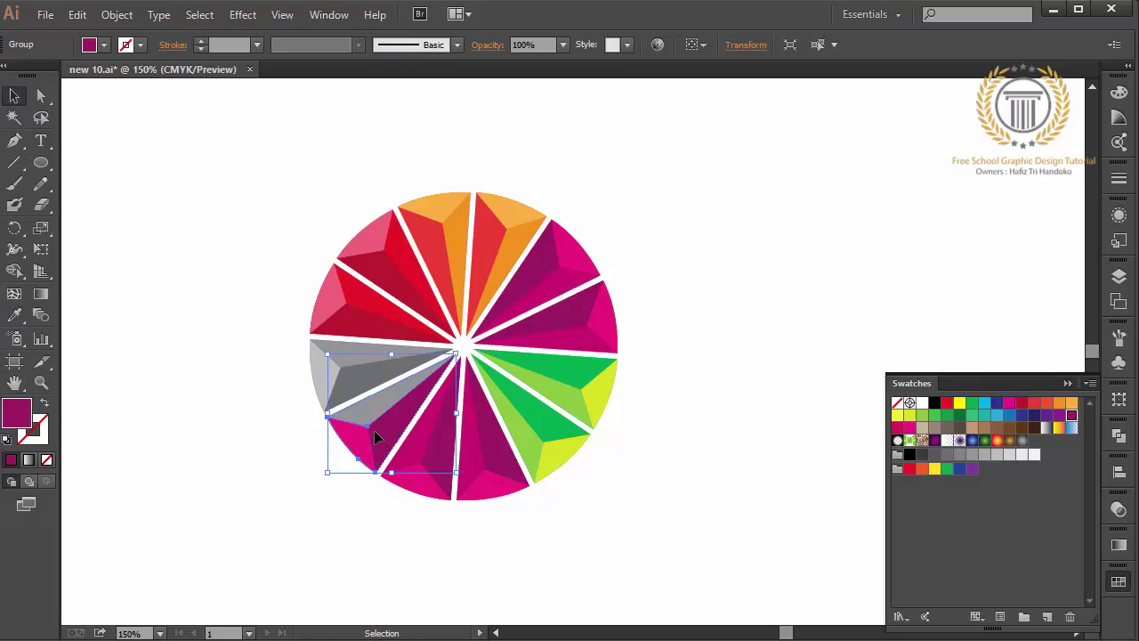
pyautogui.click(18, 318)
pyautogui.click(391, 371)
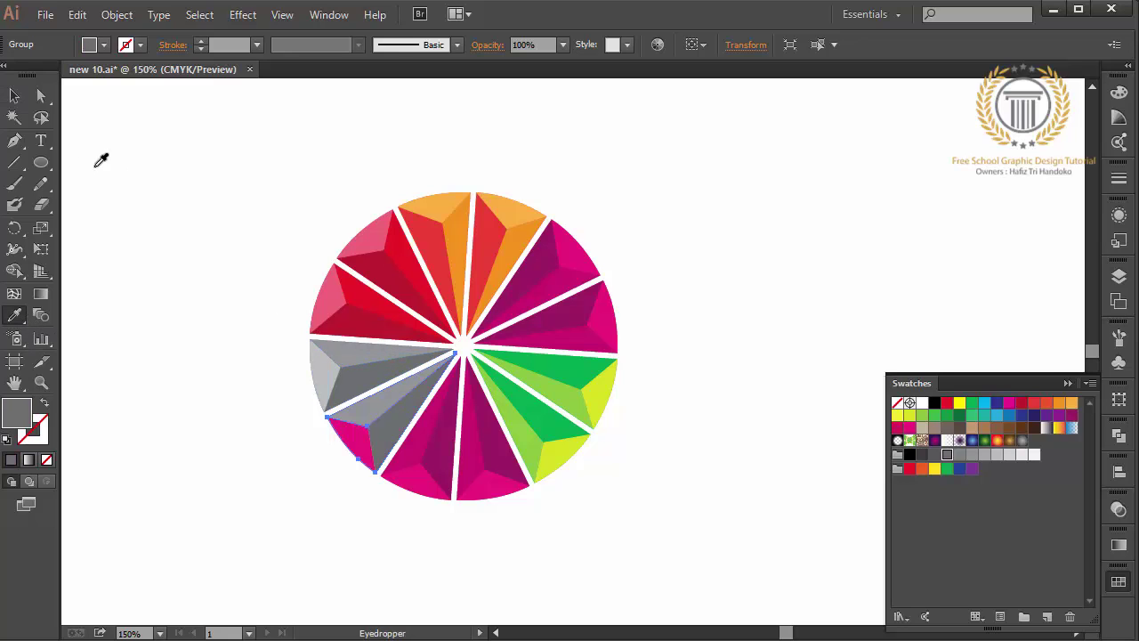
pyautogui.click(15, 96)
# Step: Eyedrop the light grey onto that wedge's small outer facet
pyautogui.click(355, 434)
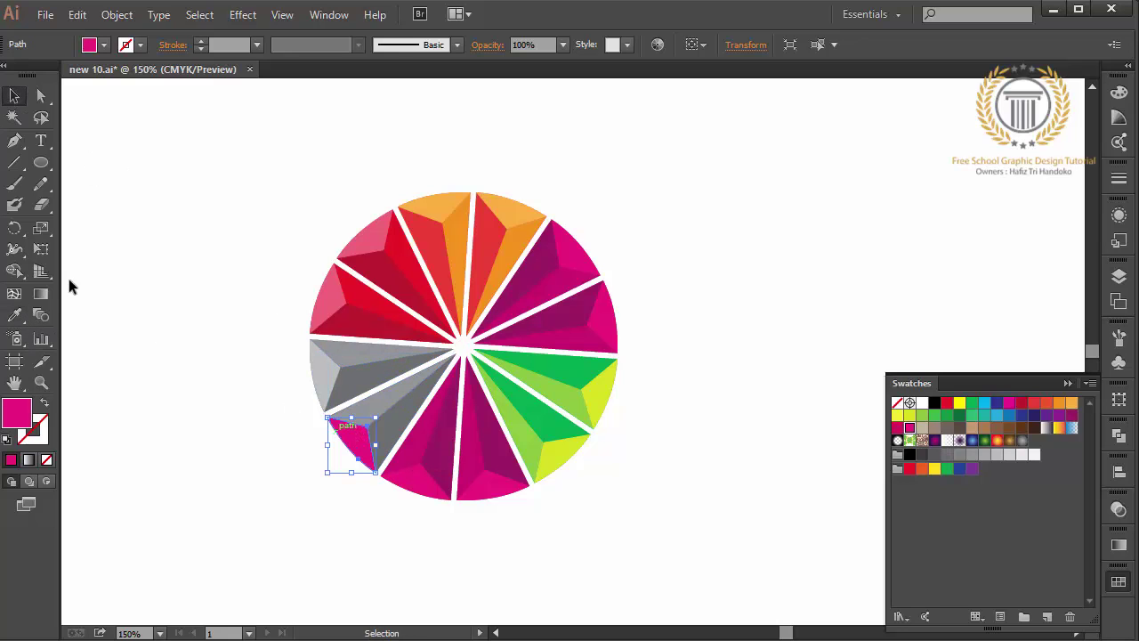
pyautogui.click(14, 315)
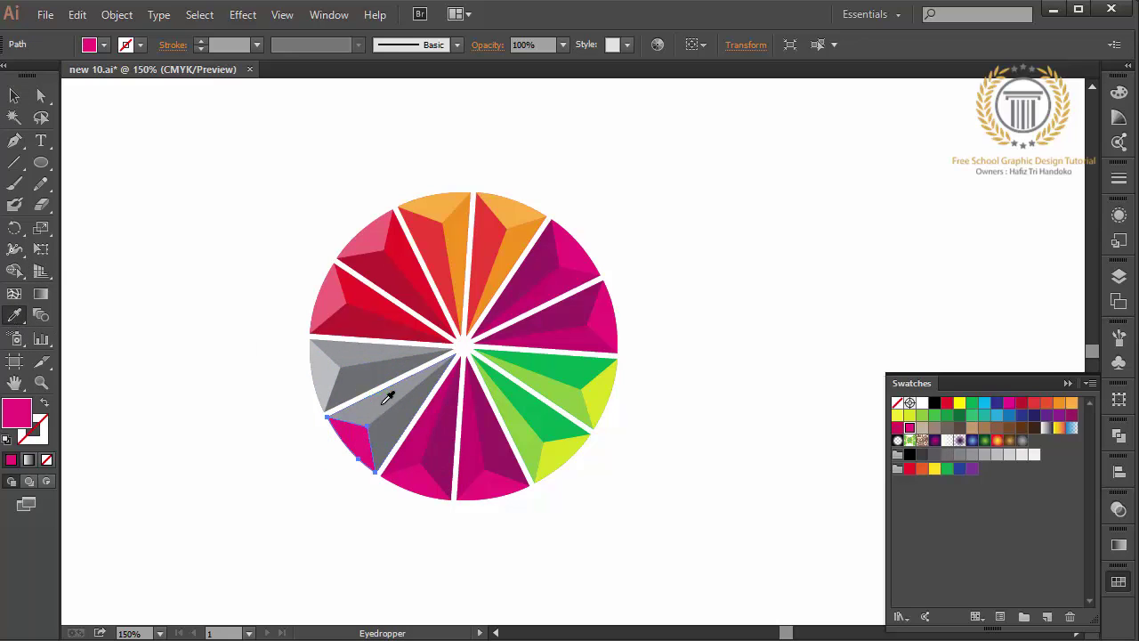
pyautogui.click(319, 372)
pyautogui.click(15, 96)
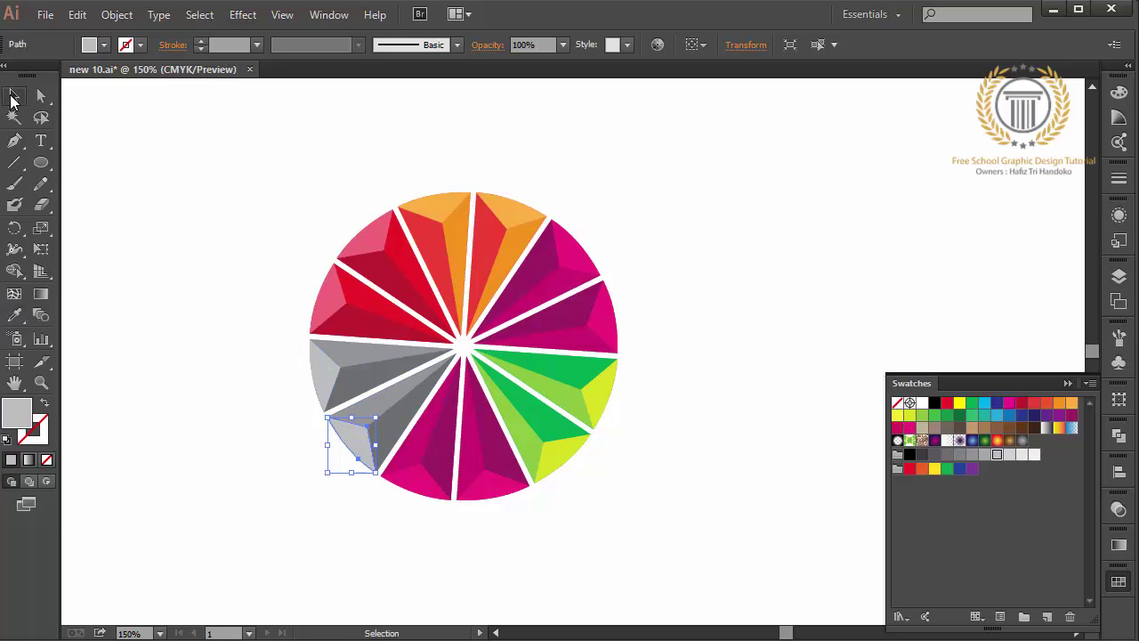
pyautogui.click(412, 437)
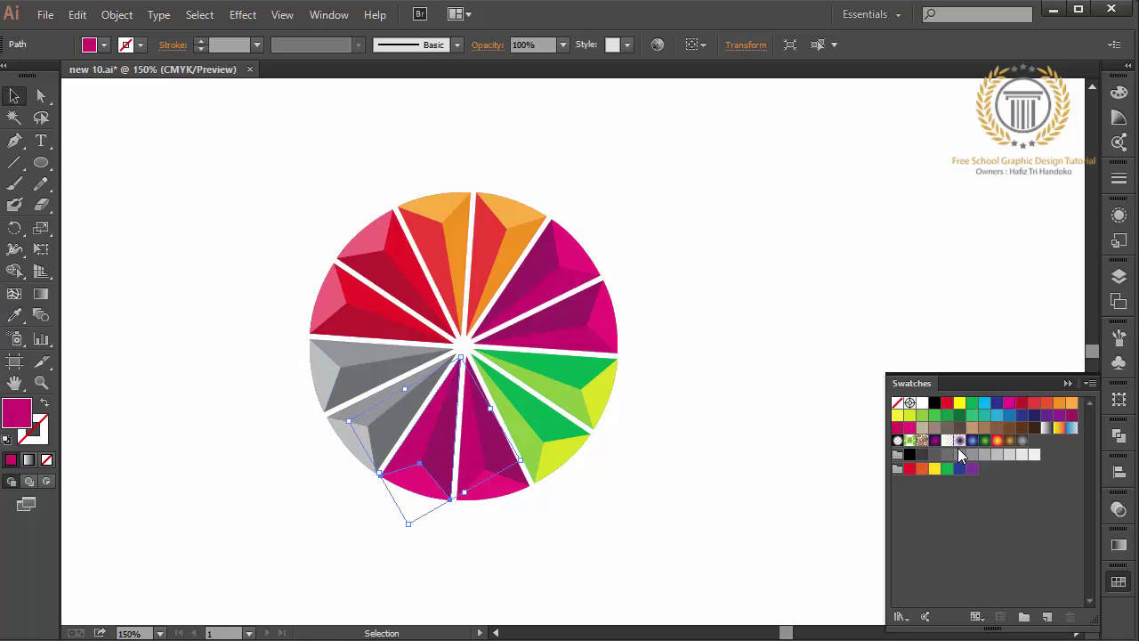
# Step: Fill one facet cyan and the wedge's purple facet blue
pyautogui.click(997, 416)
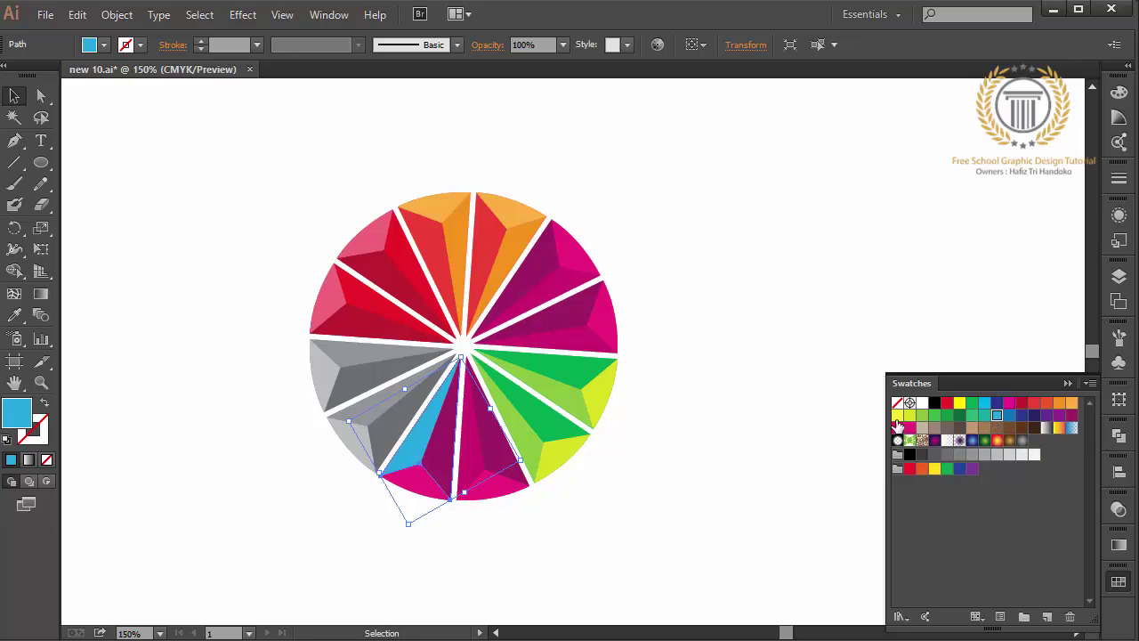
pyautogui.click(455, 443)
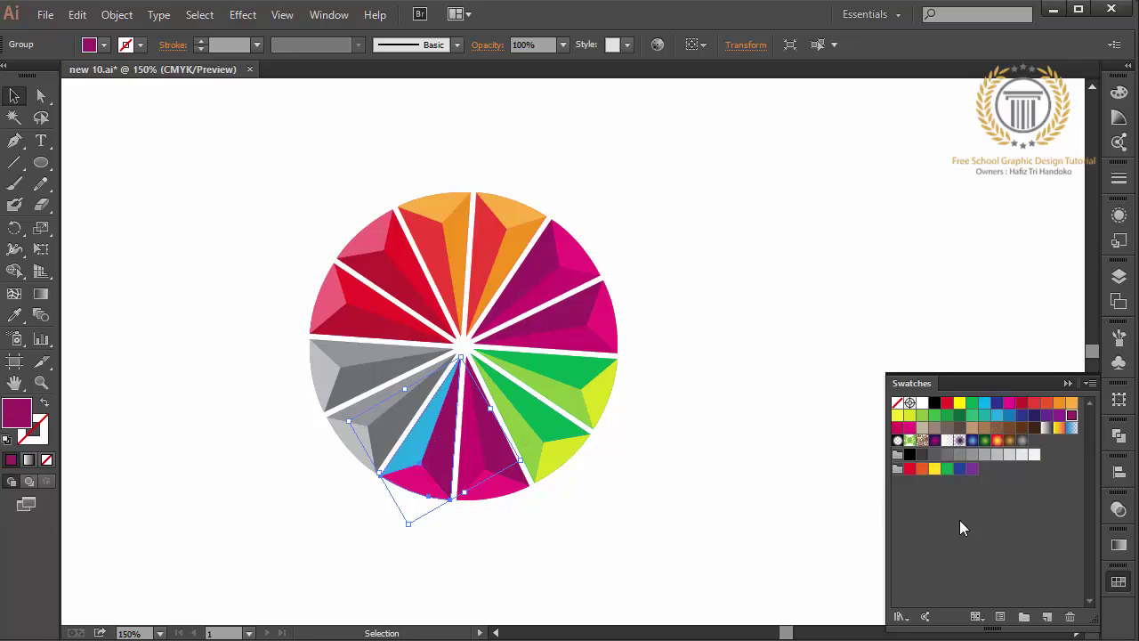
pyautogui.click(1010, 416)
pyautogui.click(1021, 416)
pyautogui.click(1011, 417)
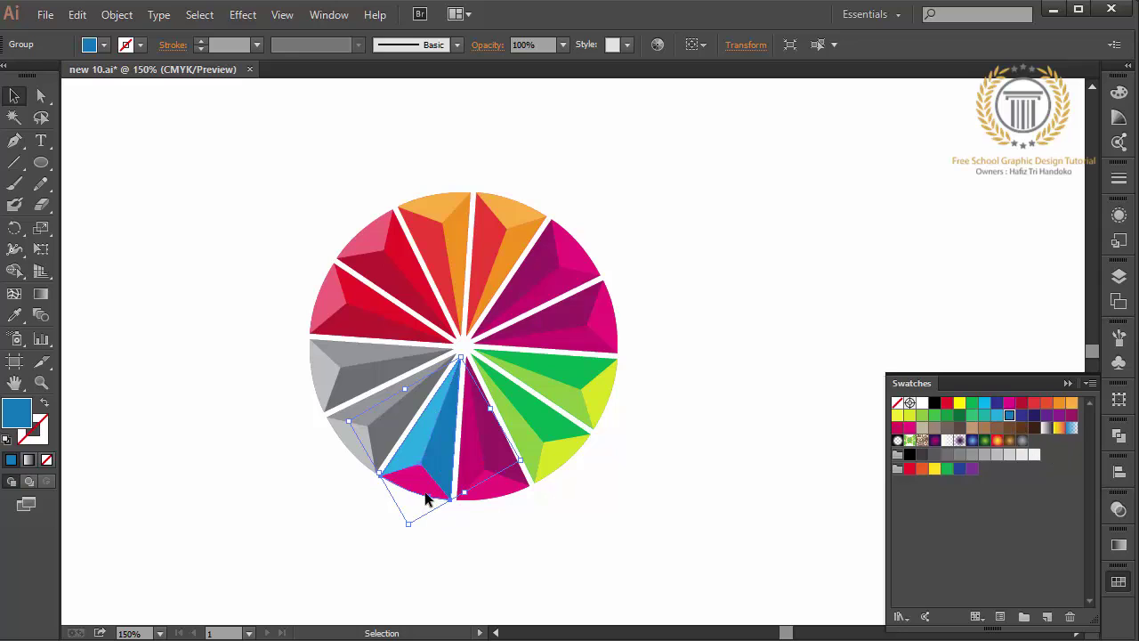
# Step: Give the small outer facet a pale sky blue 69D8FF in the Color Picker
pyautogui.click(425, 499)
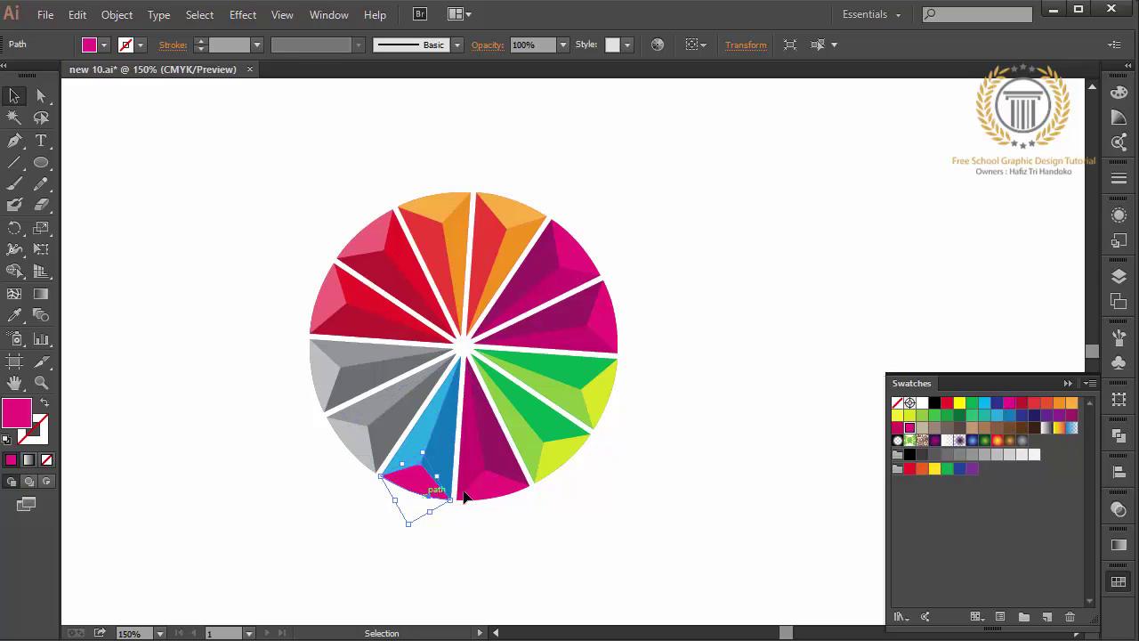
pyautogui.click(997, 415)
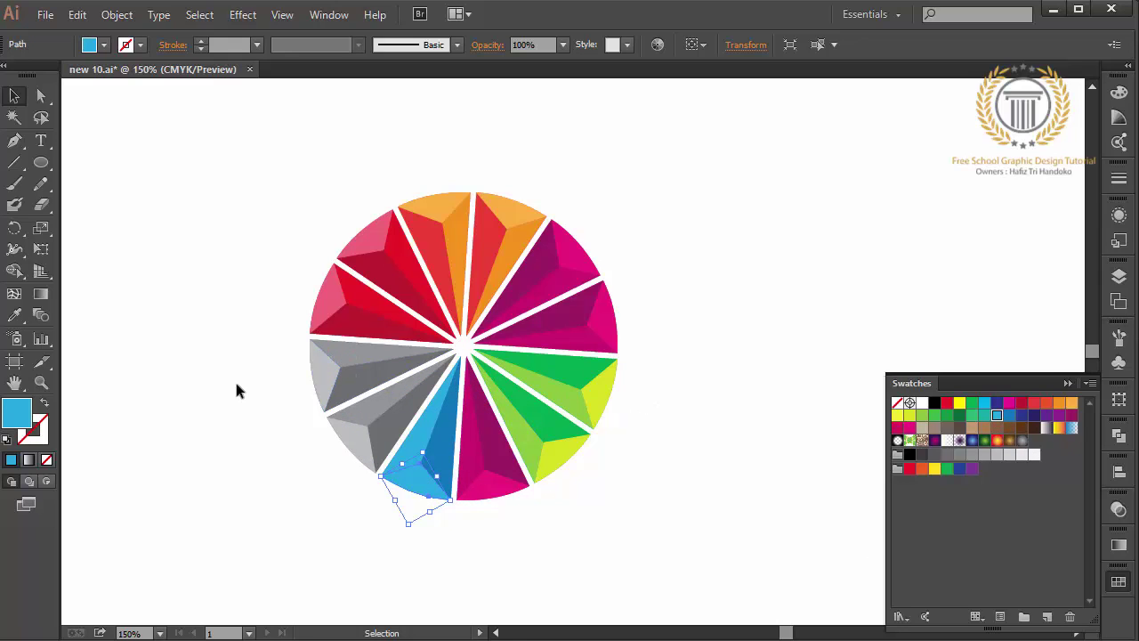
pyautogui.doubleClick(15, 417)
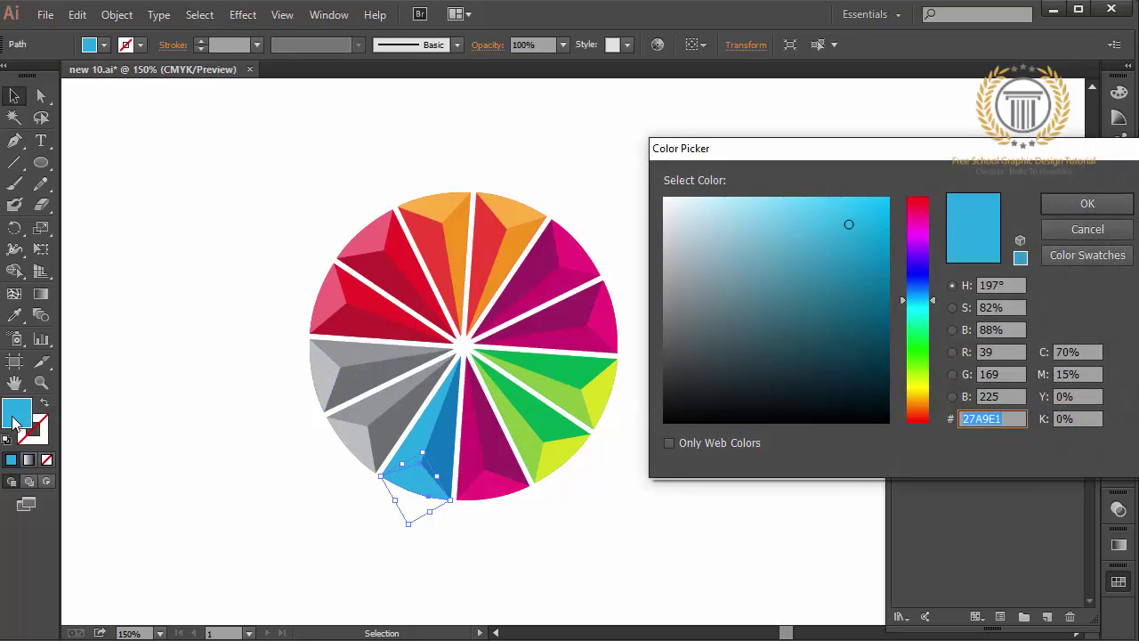
pyautogui.moveTo(760, 284); pyautogui.dragTo(794, 196)
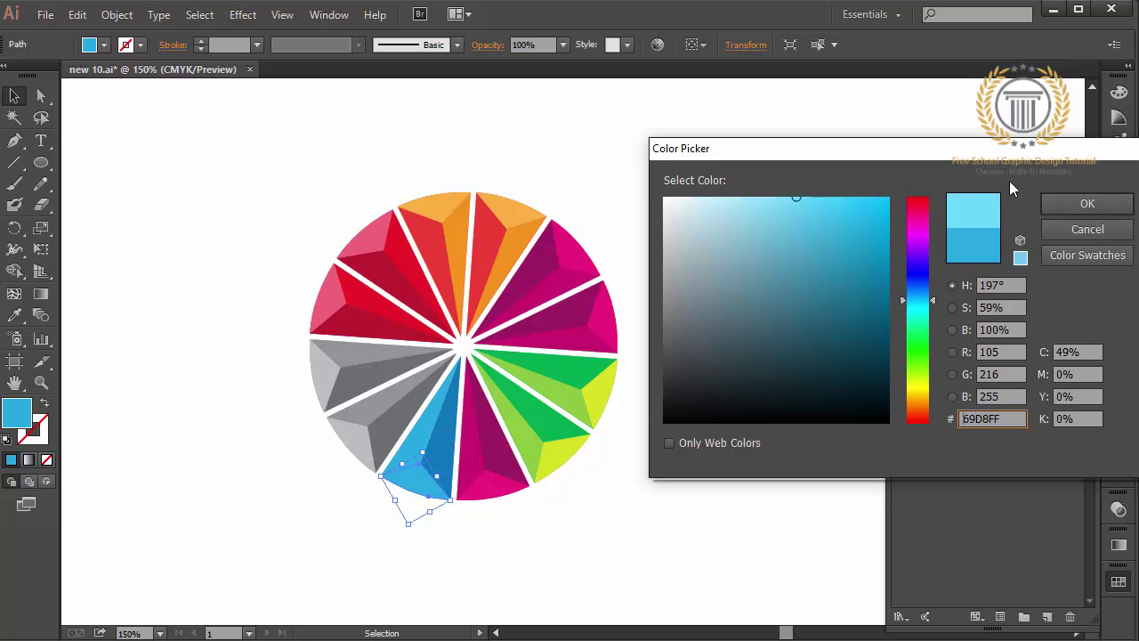
pyautogui.click(1087, 203)
pyautogui.click(756, 331)
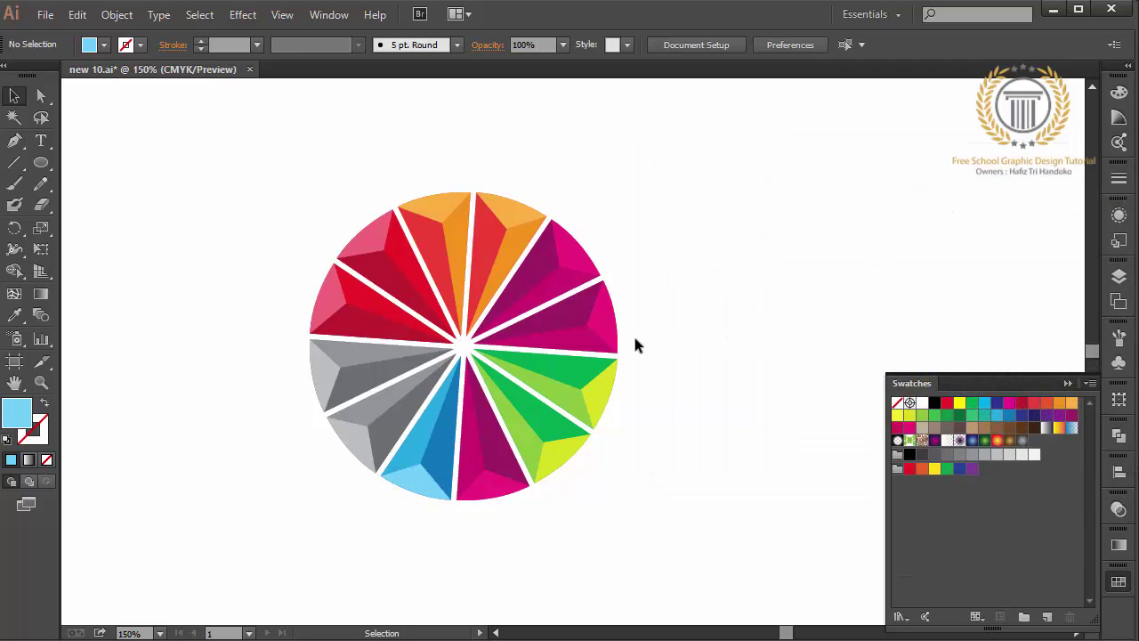
# Step: Eyedrop the blue and darker blue onto the bottom wedge's two magenta facets
pyautogui.click(462, 475)
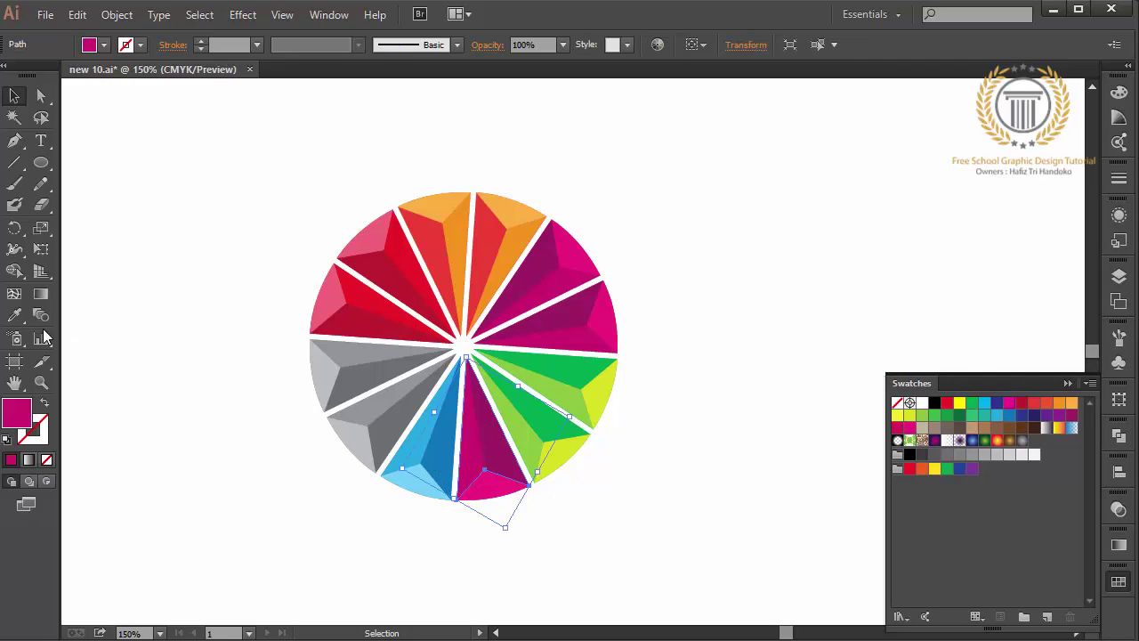
pyautogui.click(14, 315)
pyautogui.click(433, 416)
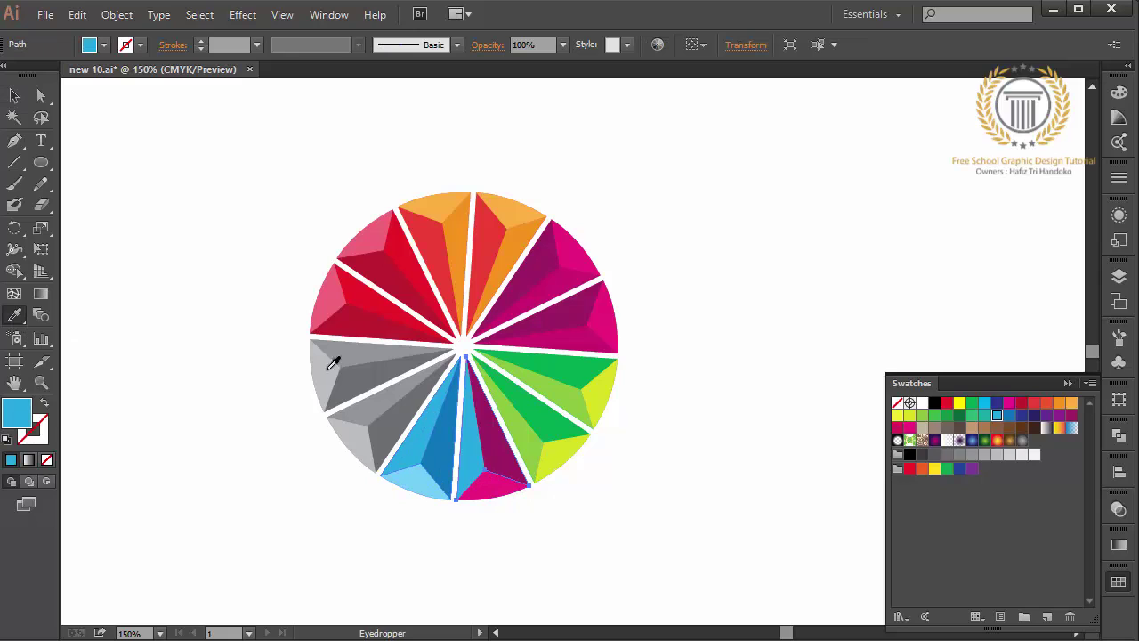
pyautogui.click(16, 98)
pyautogui.click(500, 450)
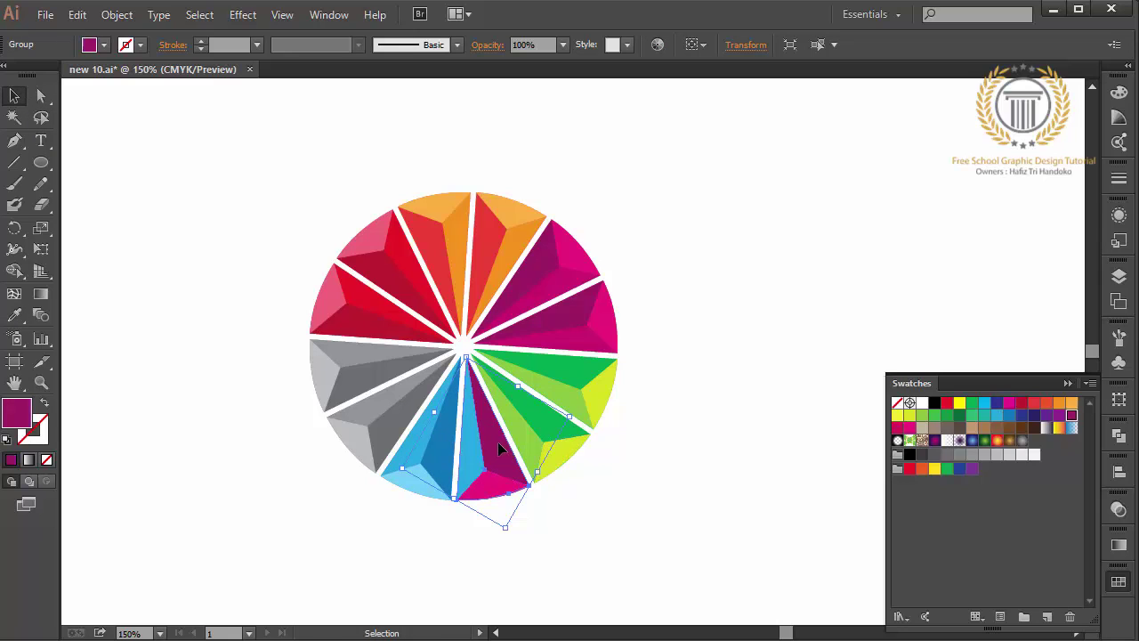
pyautogui.click(15, 315)
pyautogui.click(447, 447)
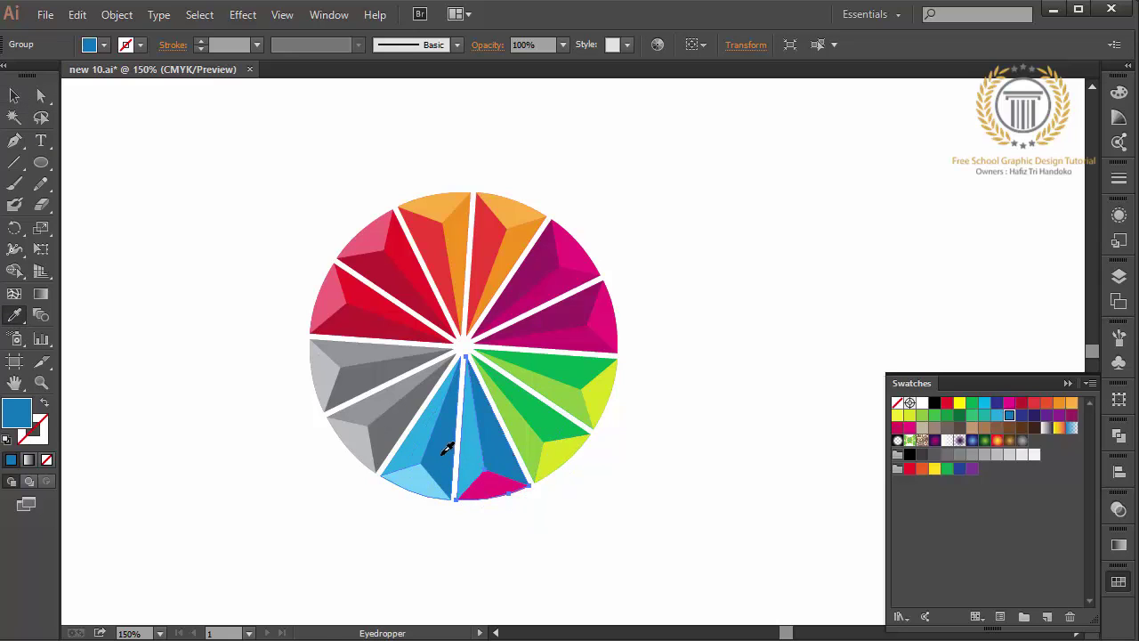
pyautogui.click(15, 96)
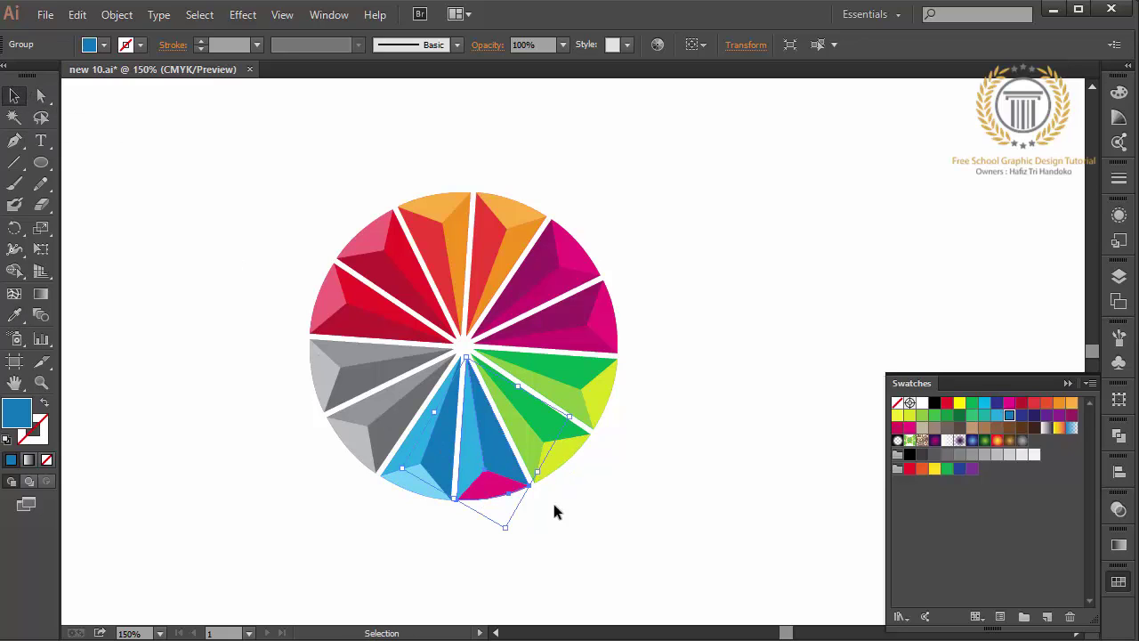
# Step: Give the wedge's pink tip the neighbouring light sky blue
pyautogui.click(503, 490)
pyautogui.click(15, 315)
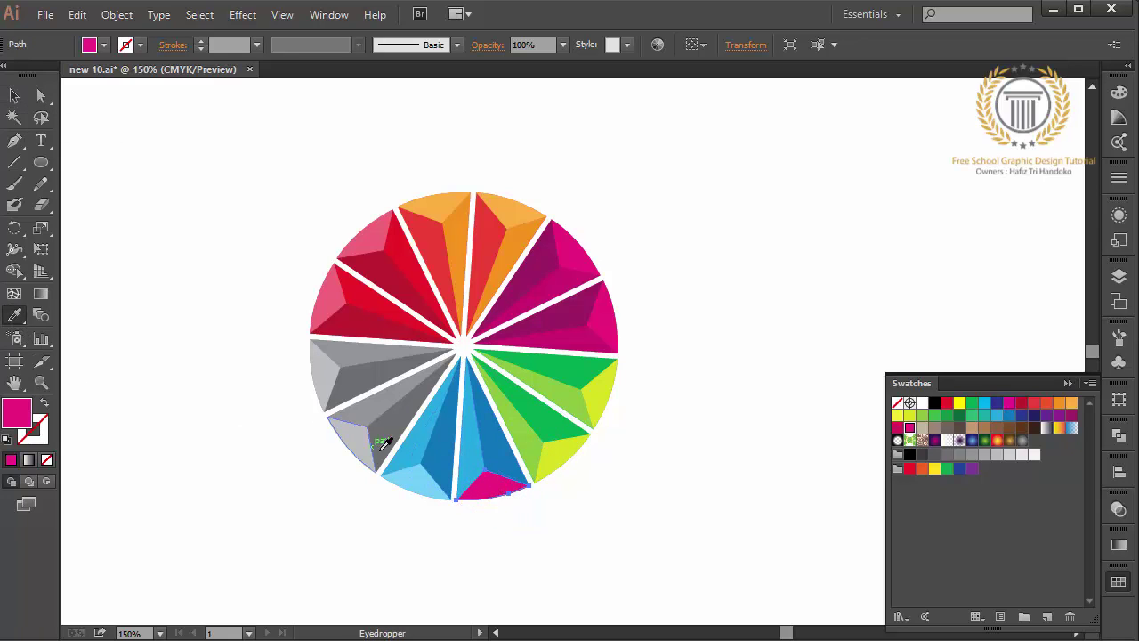
pyautogui.click(404, 474)
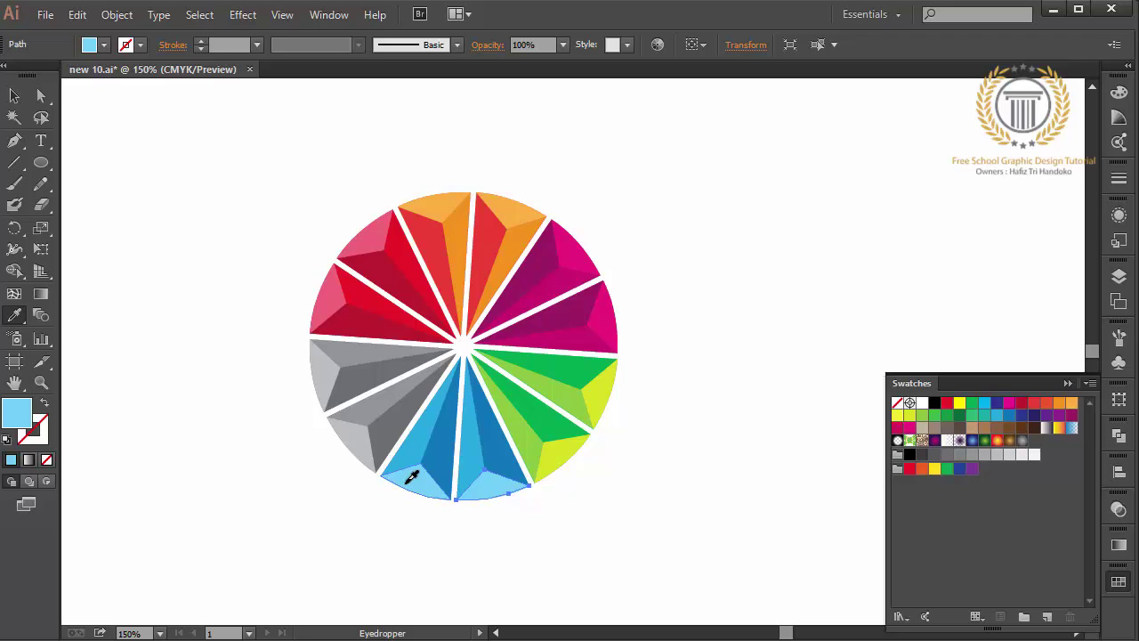
pyautogui.click(411, 478)
# Step: Marquee-select all the recoloured pinwheel wedges, group them, and select the resulting group
pyautogui.click(14, 96)
pyautogui.moveTo(246, 184); pyautogui.dragTo(865, 591)
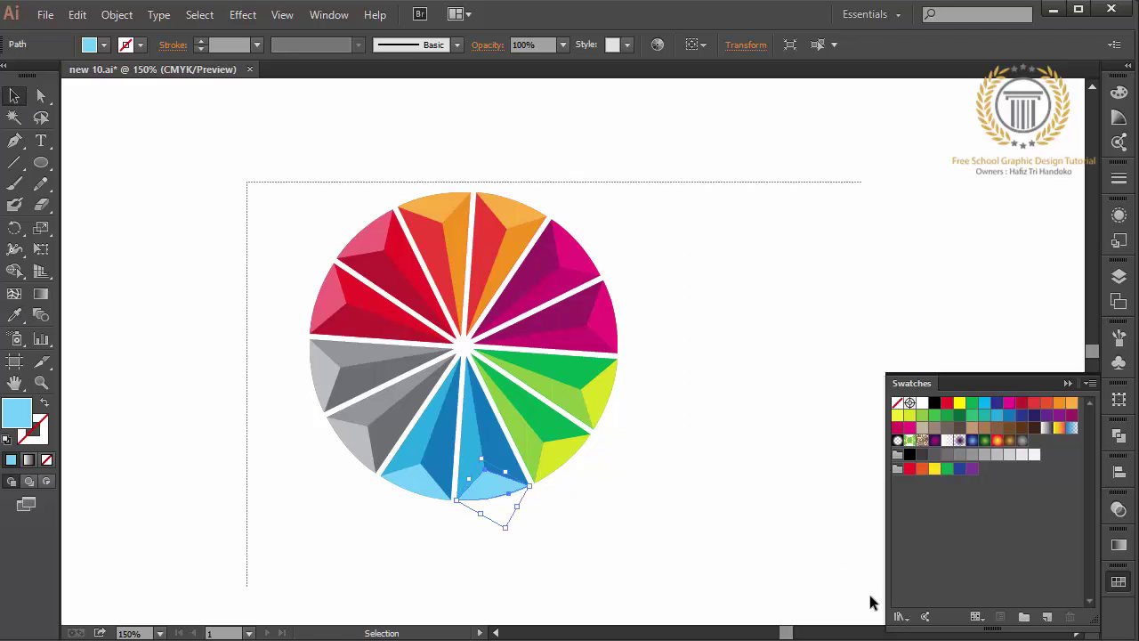
pyautogui.rightClick(433, 386)
pyautogui.click(491, 466)
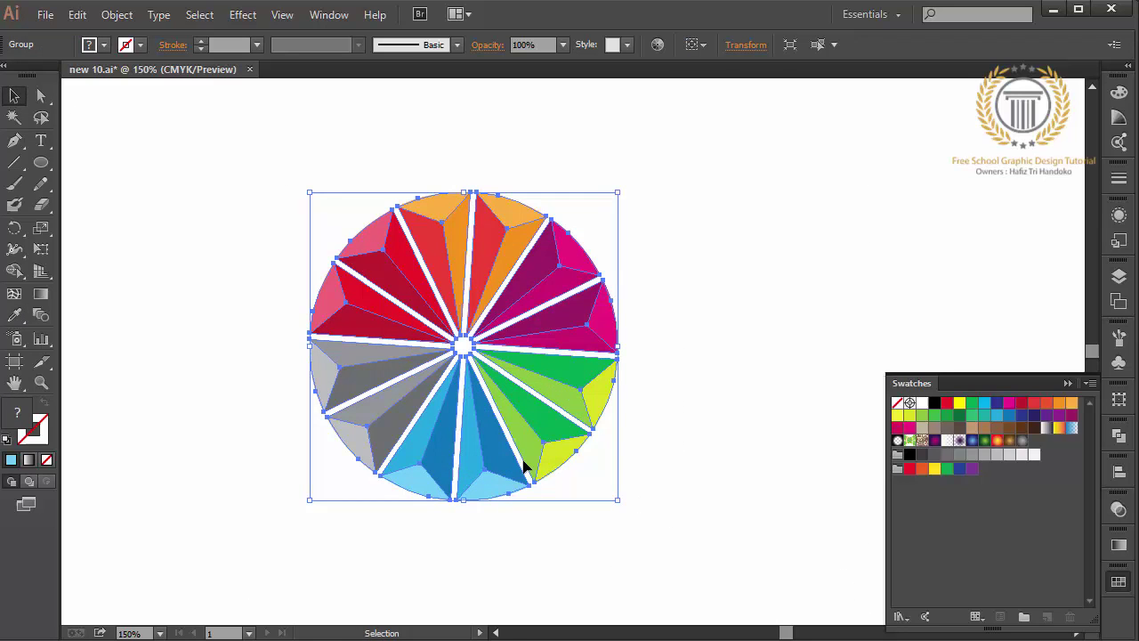
pyautogui.rightClick(652, 485)
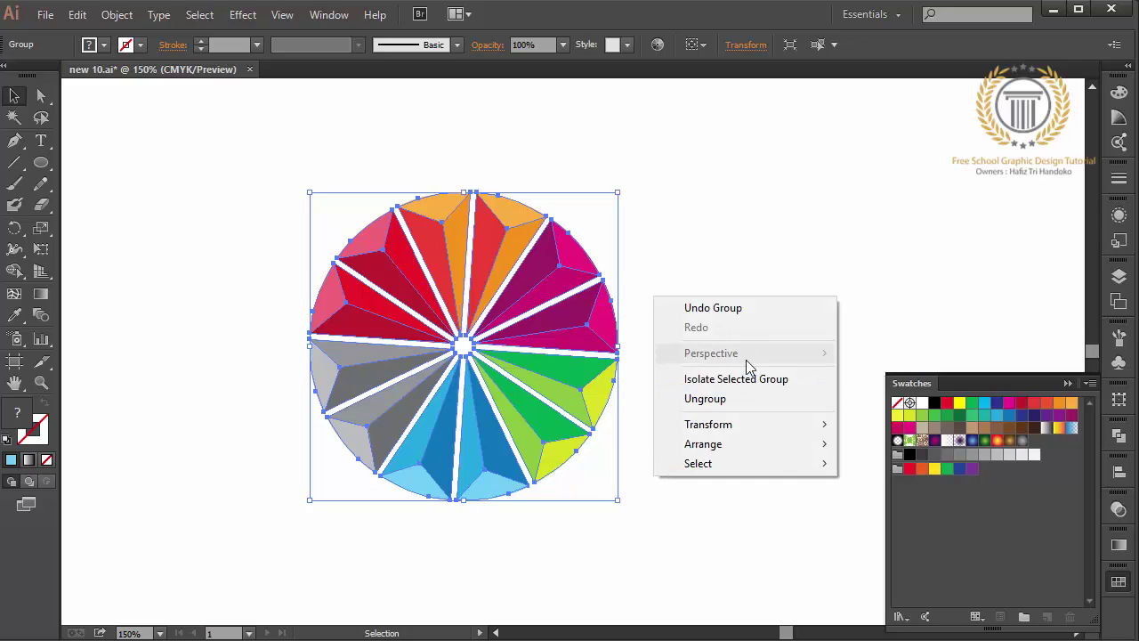
pyautogui.click(1069, 383)
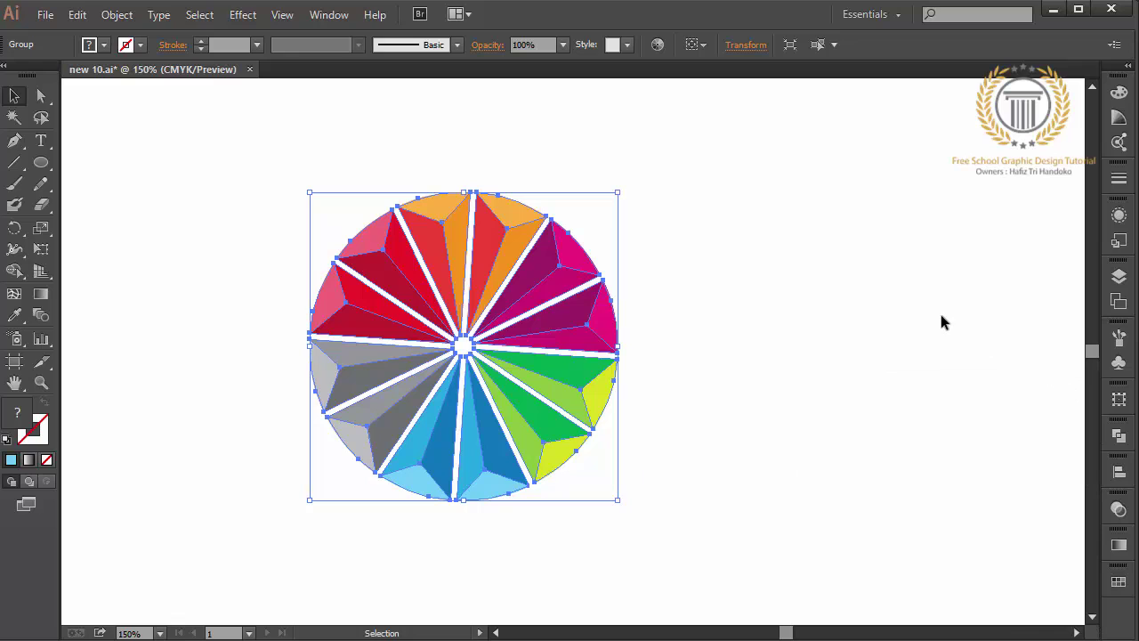
pyautogui.click(796, 275)
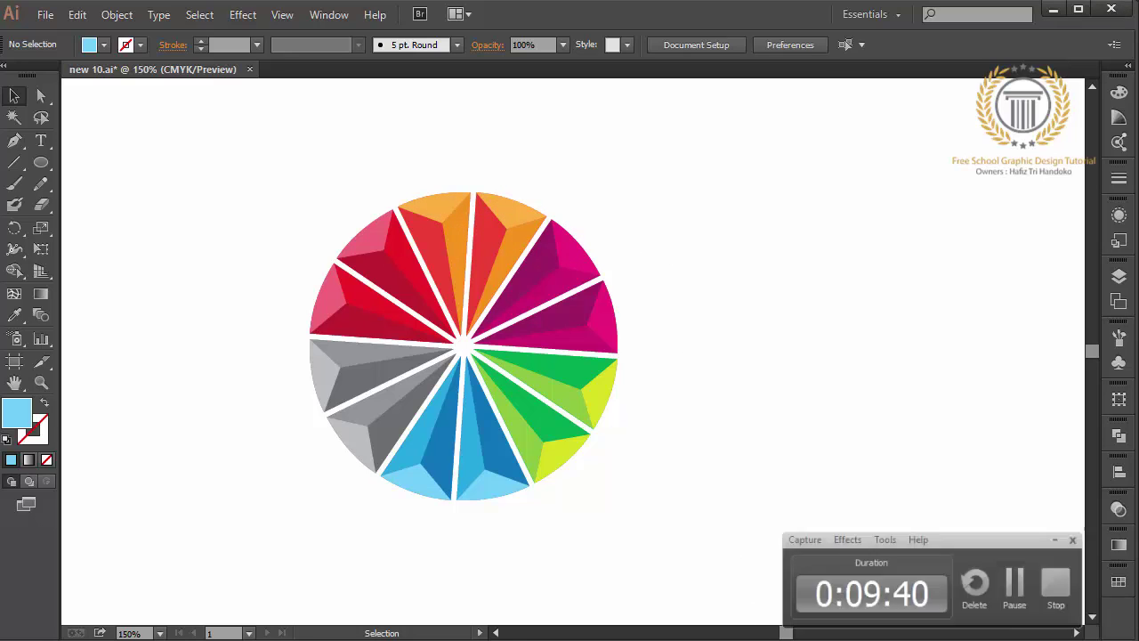
pyautogui.click(573, 385)
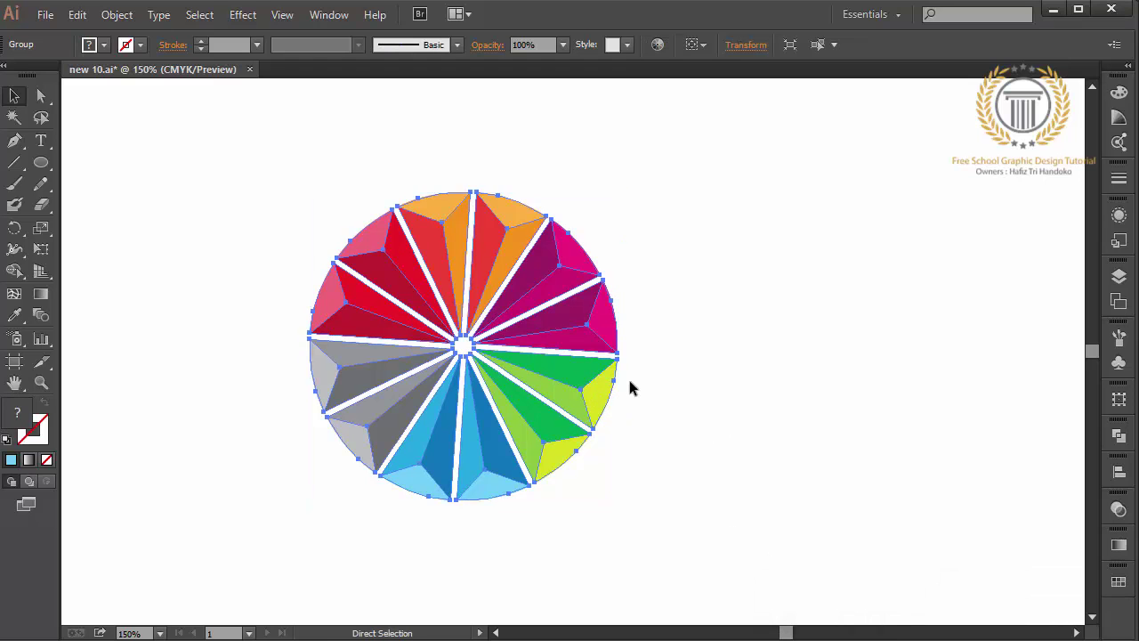
# Step: Scale the pinwheel group to about 908 px, nearly filling the artboard, and nudge it slightly down
pyautogui.scroll(-2, 627, 375)
pyautogui.scroll(-1, 627, 375)
pyautogui.moveTo(591, 349); pyautogui.dragTo(815, 388)
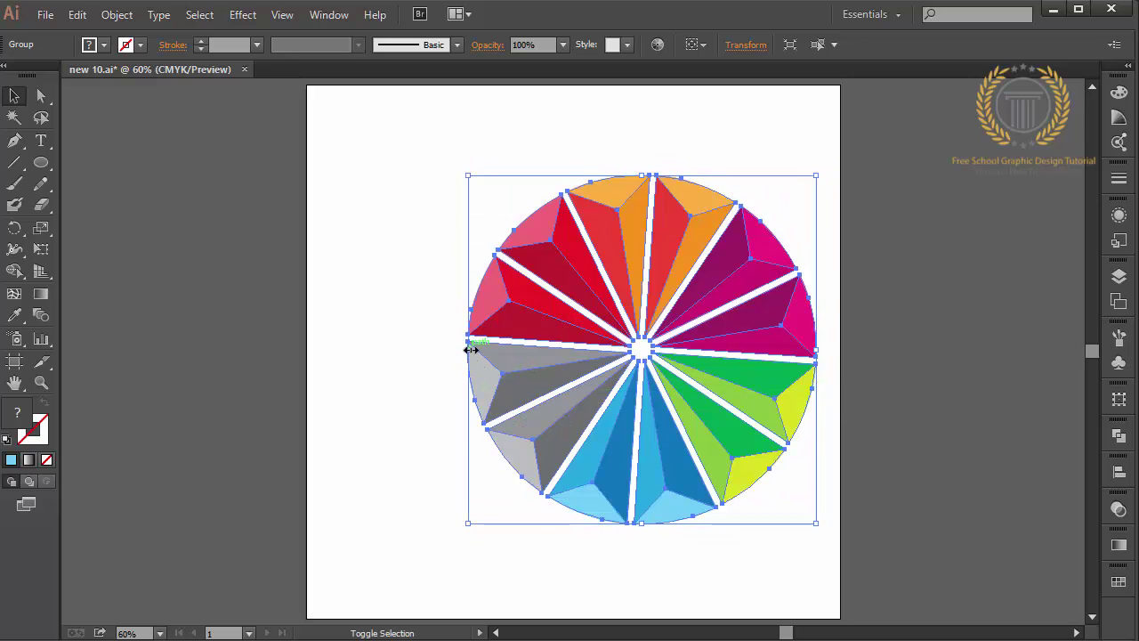
pyautogui.moveTo(471, 350); pyautogui.dragTo(331, 352)
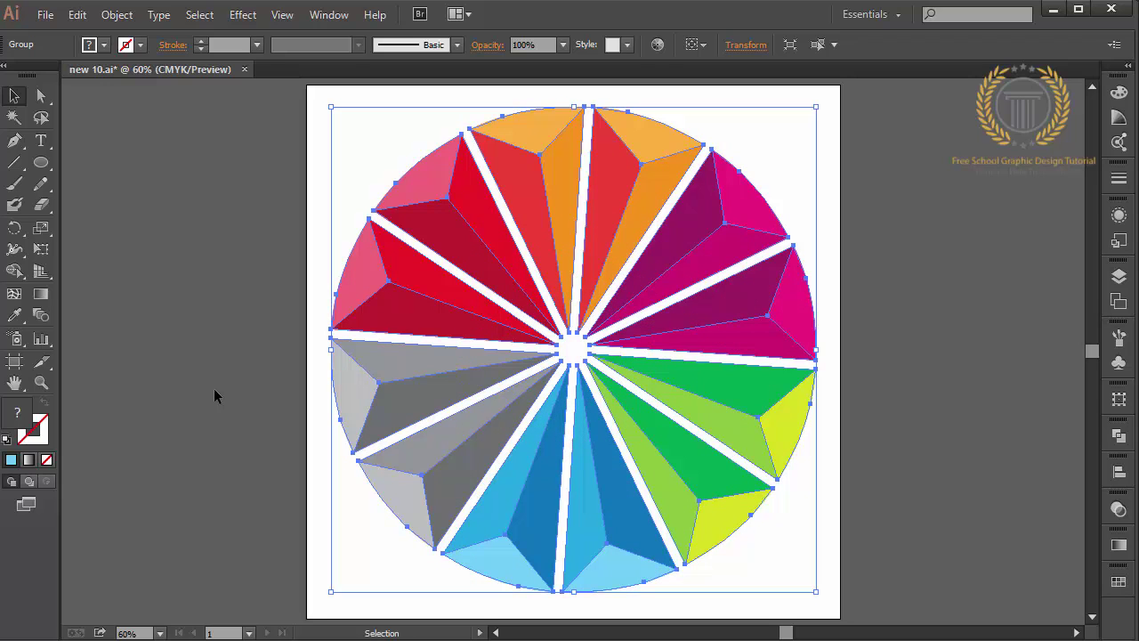
pyautogui.press('Down')
pyautogui.press('Down')
pyautogui.press('Down')
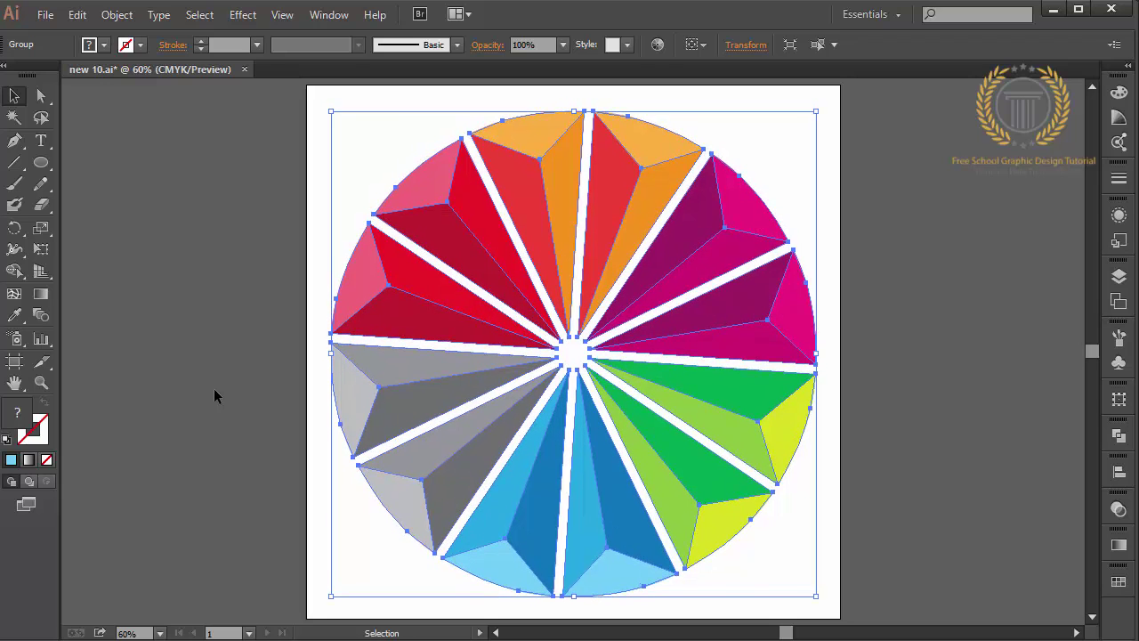
pyautogui.press('Down')
pyautogui.press('Down')
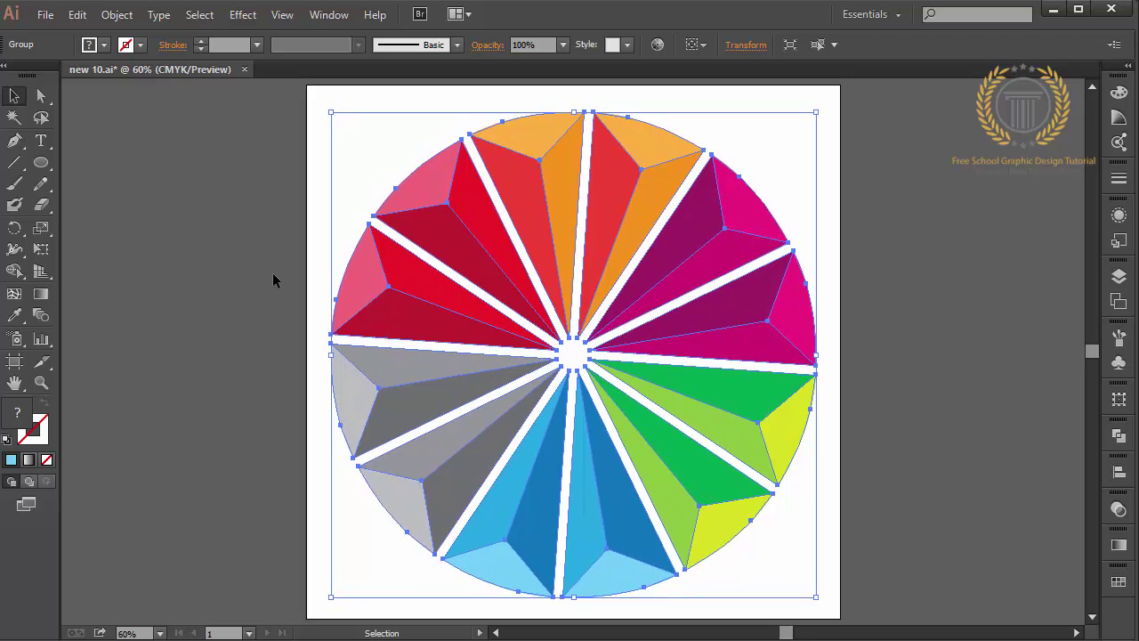
pyautogui.click(41, 15)
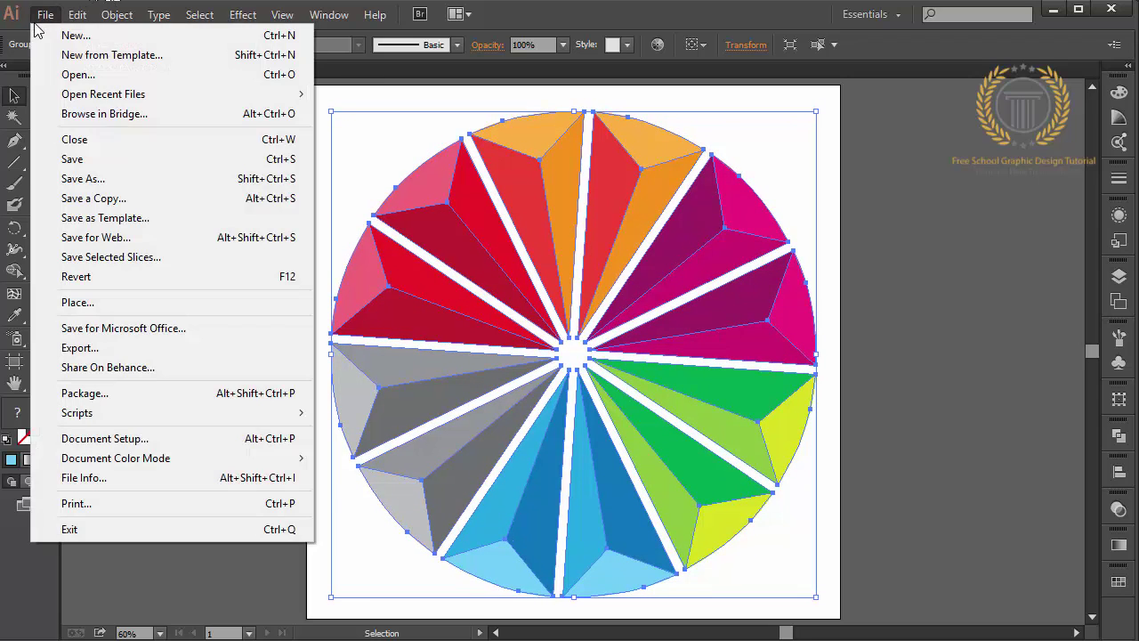
pyautogui.click(116, 178)
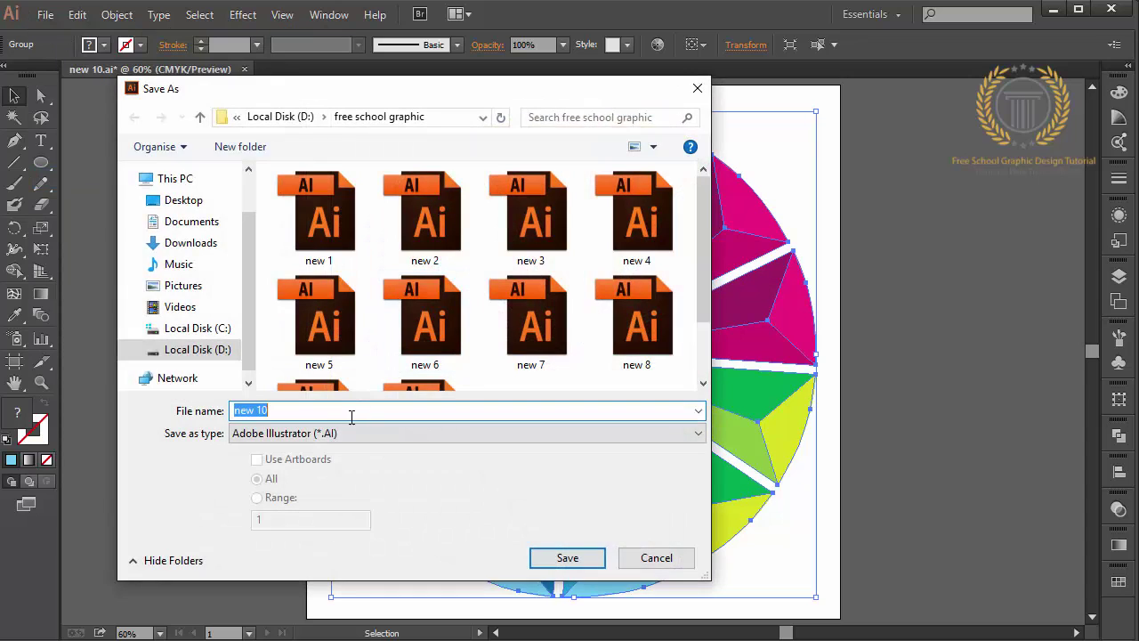
pyautogui.click(350, 415)
pyautogui.press('BackSpace')
pyautogui.write('1')
pyautogui.press('Return')
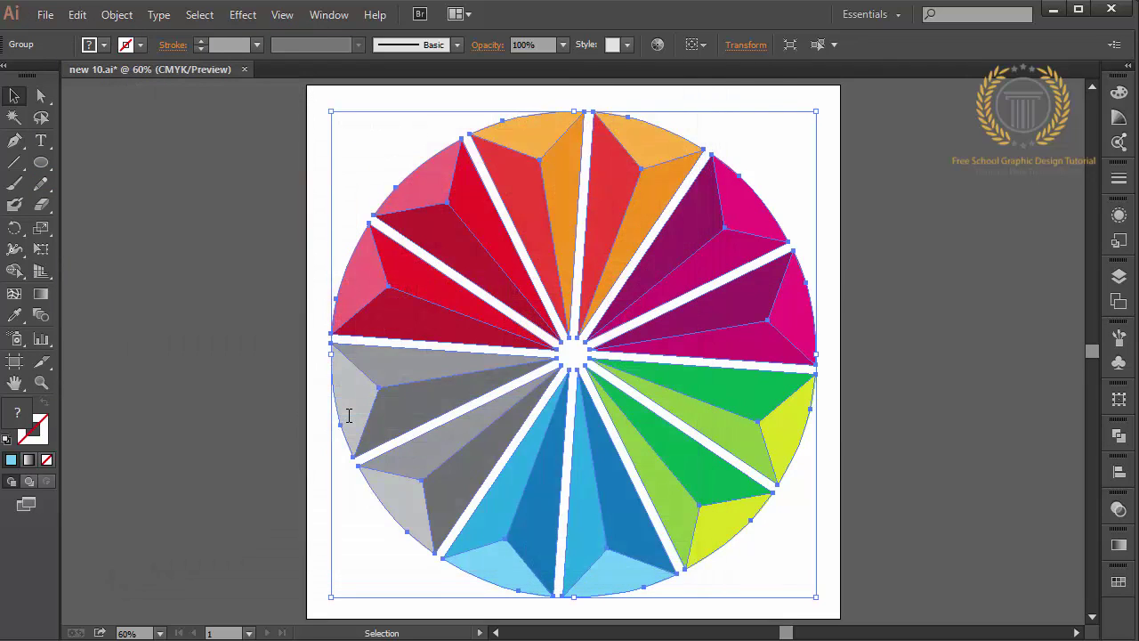
pyautogui.click(569, 67)
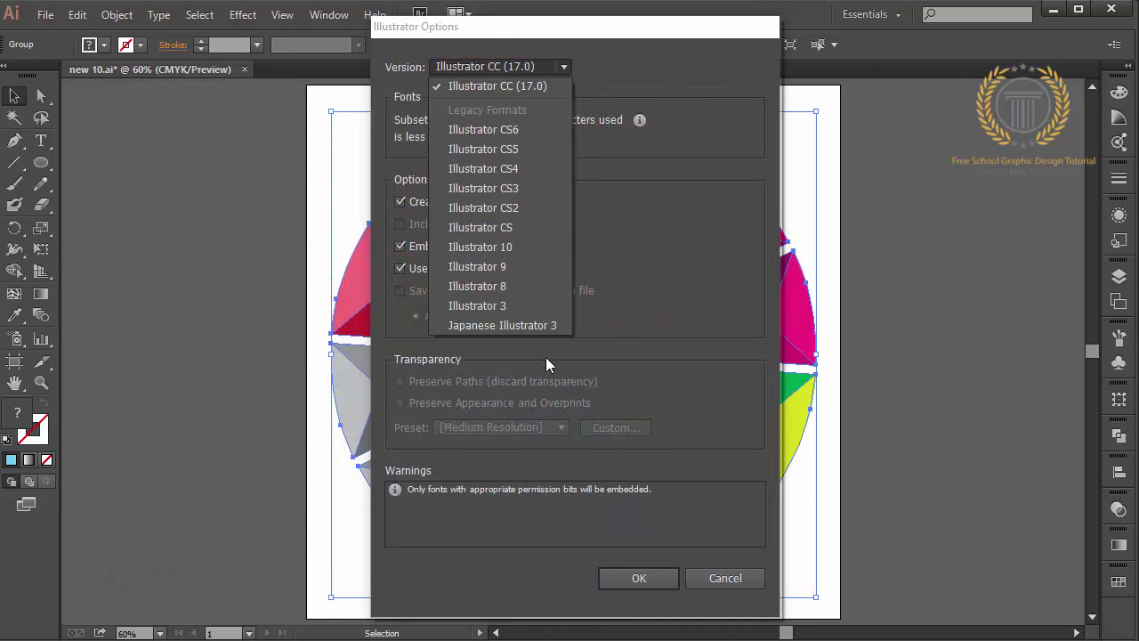
pyautogui.click(524, 89)
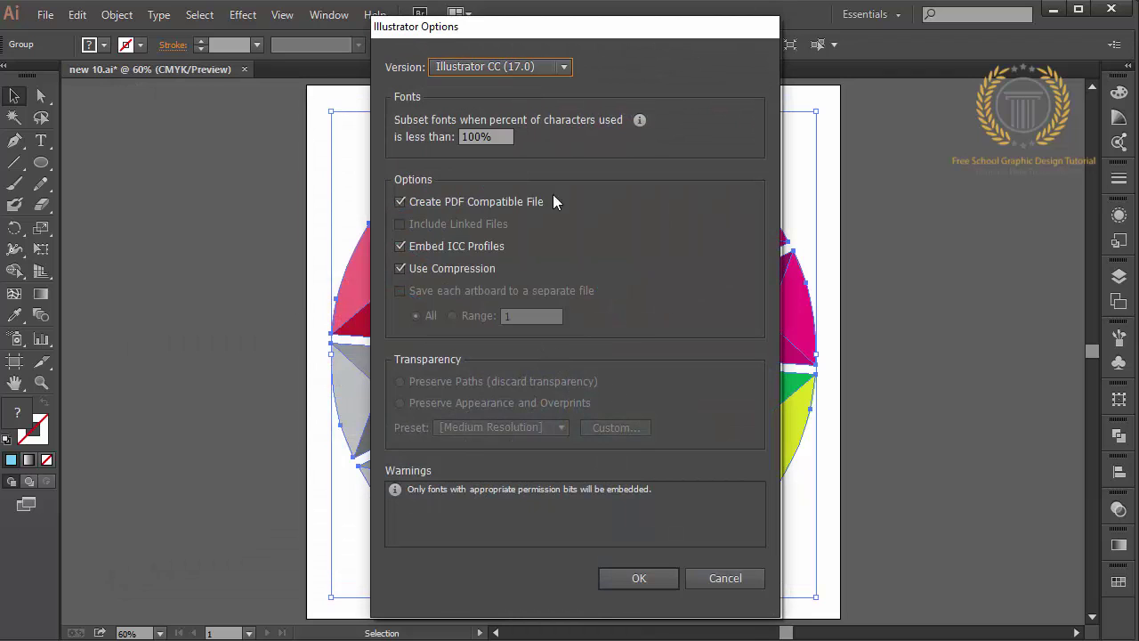
pyautogui.click(669, 578)
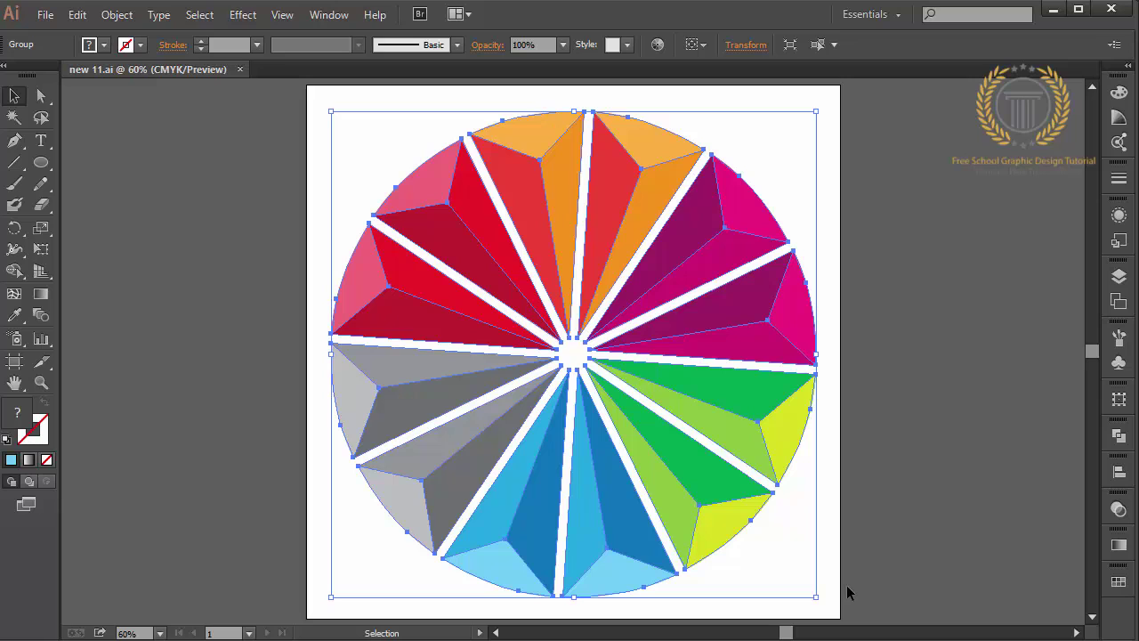
pyautogui.click(844, 529)
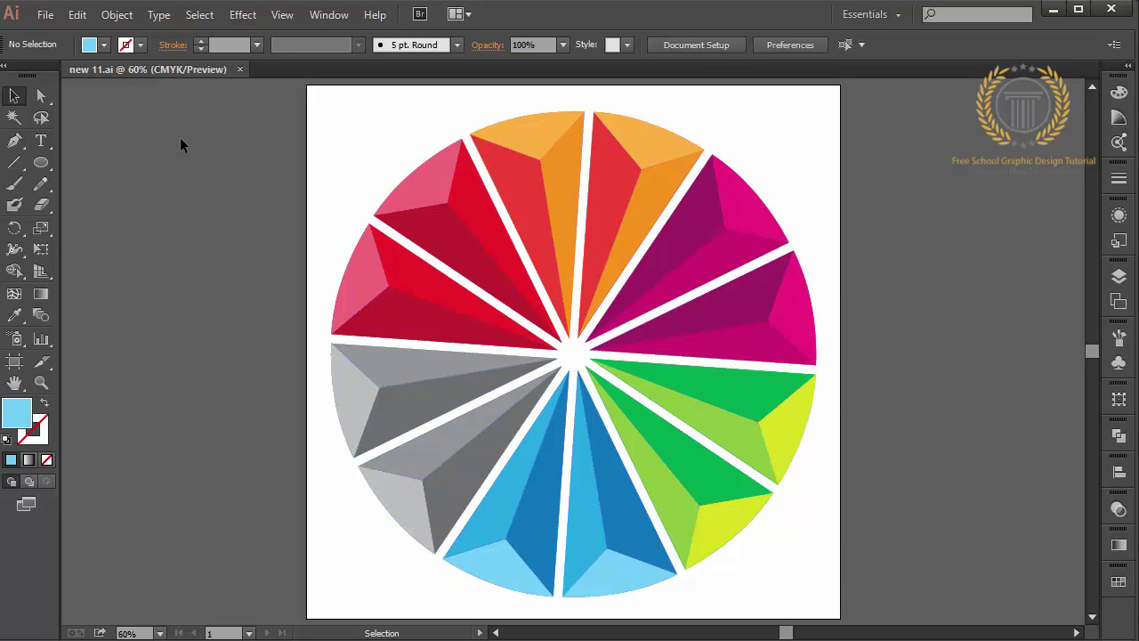
pyautogui.click(14, 141)
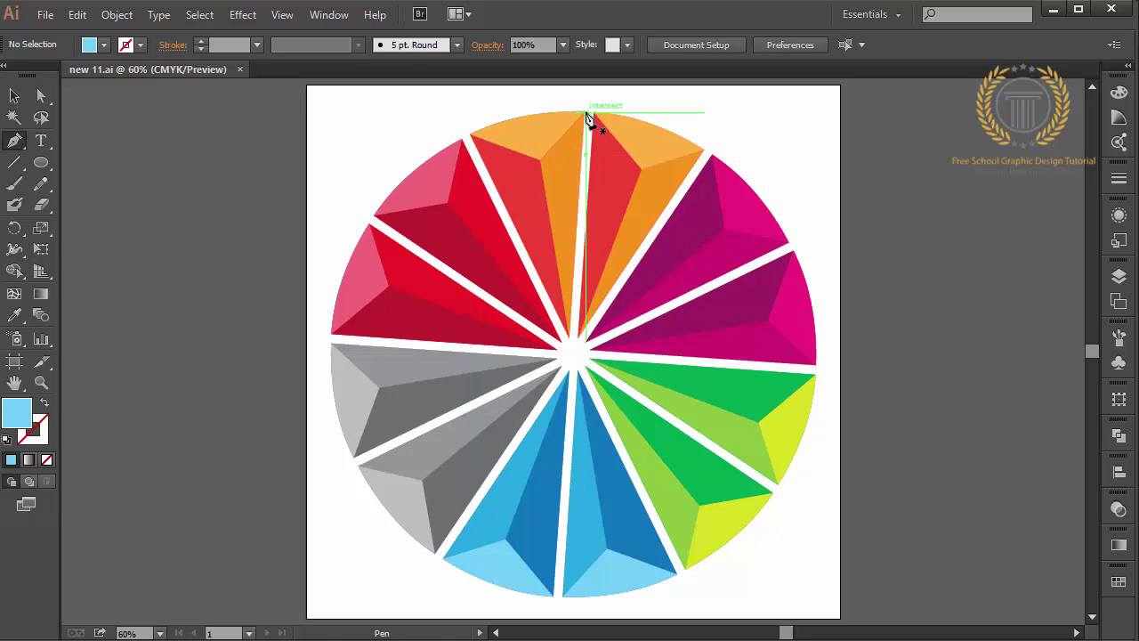
pyautogui.click(15, 96)
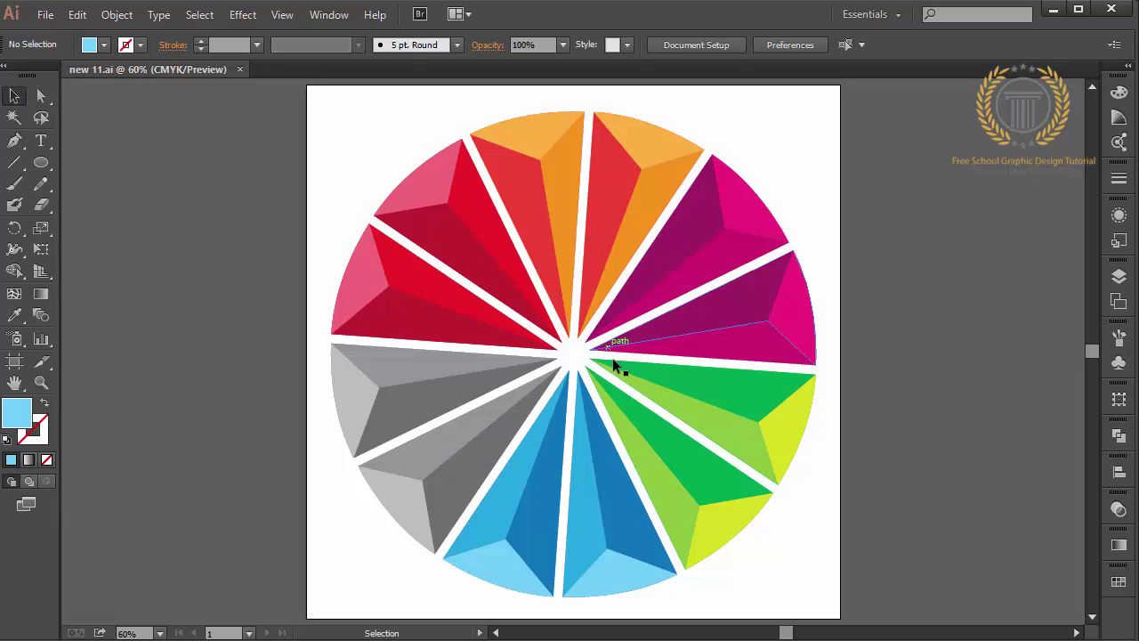
pyautogui.click(676, 313)
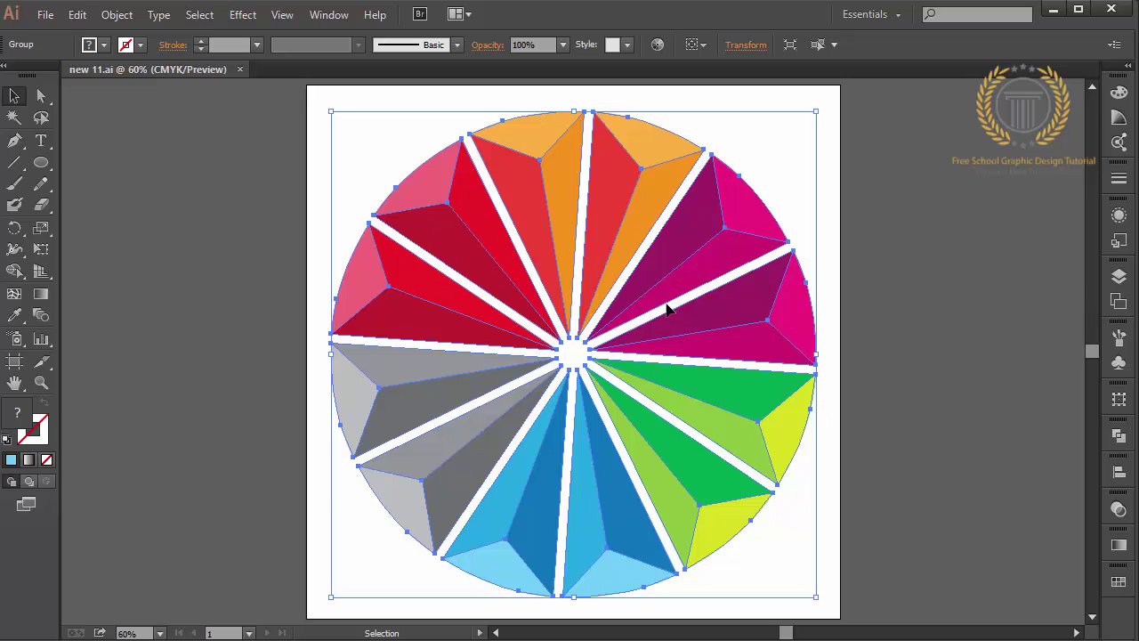
pyautogui.click(45, 14)
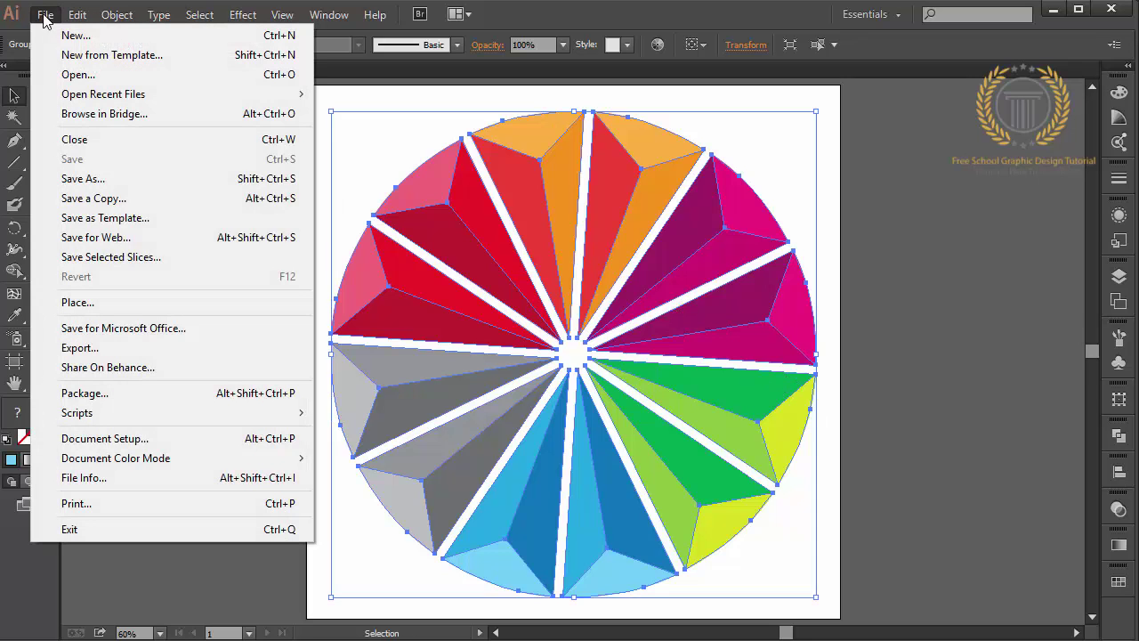
pyautogui.click(739, 405)
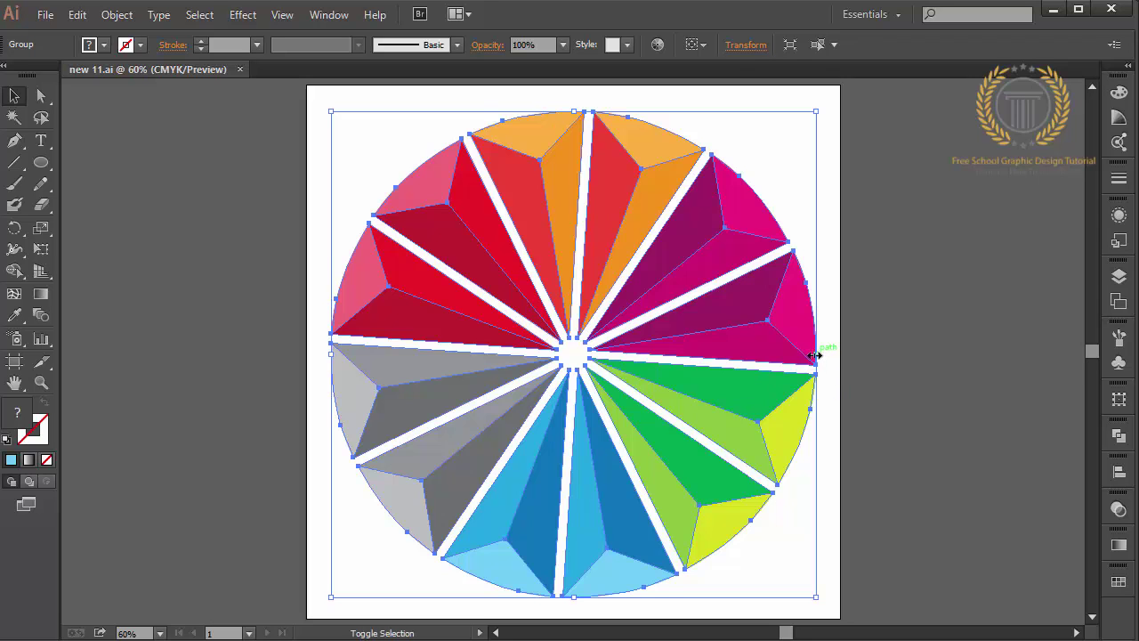
# Step: Shrink the pinwheel, move it to the top-left, and place a copy beside it
pyautogui.moveTo(816, 355)
pyautogui.mouseDown()
pyautogui.moveTo(543, 381)
pyautogui.moveTo(443, 356)
pyautogui.moveTo(407, 176)
pyautogui.mouseUp()
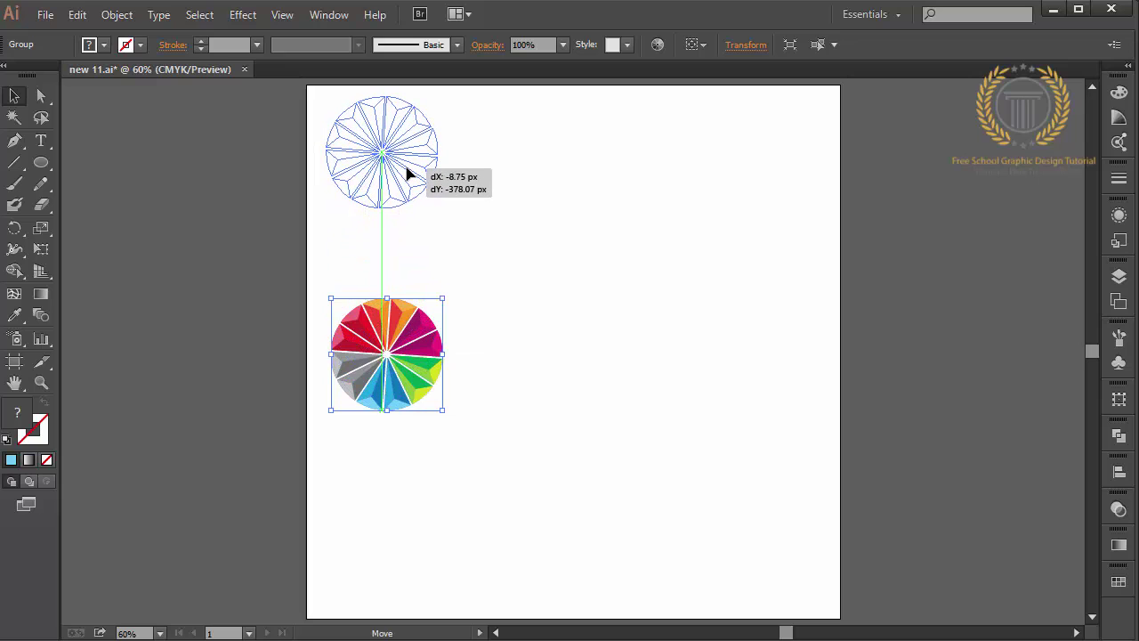
pyautogui.moveTo(407, 178); pyautogui.dragTo(543, 182)
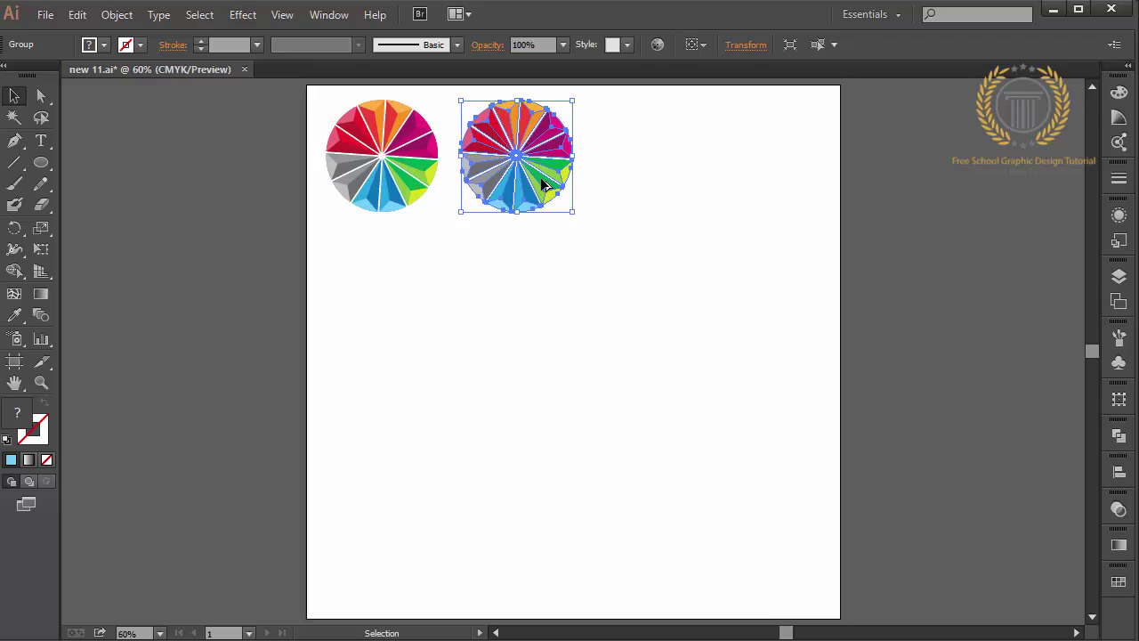
pyautogui.press('Delete')
pyautogui.moveTo(425, 183); pyautogui.dragTo(554, 183)
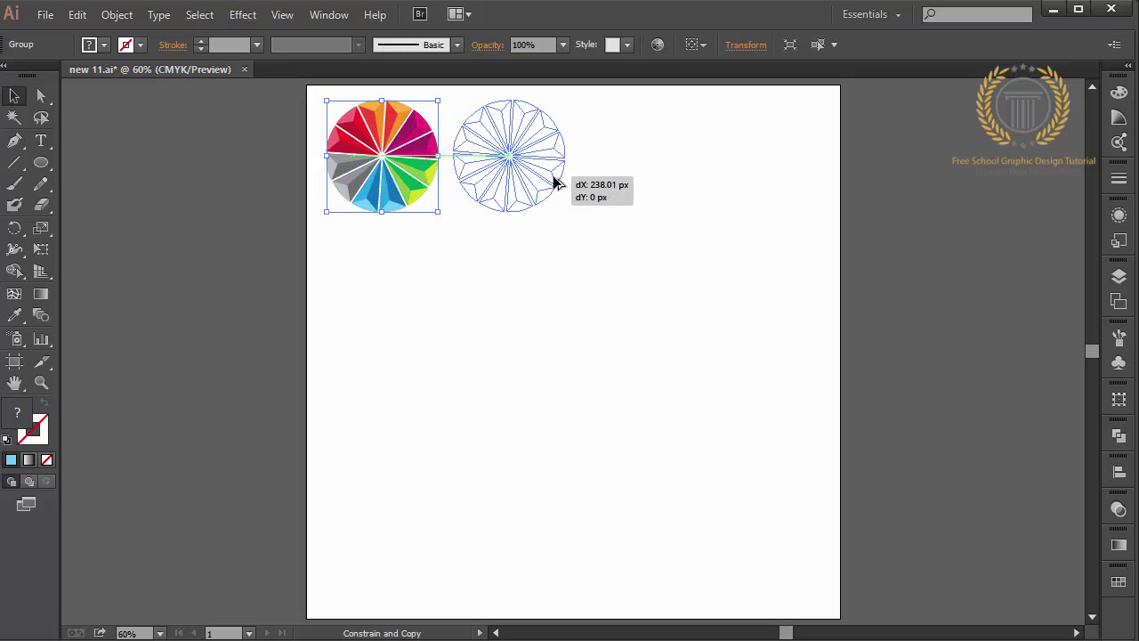
pyautogui.moveTo(554, 182); pyautogui.dragTo(556, 182)
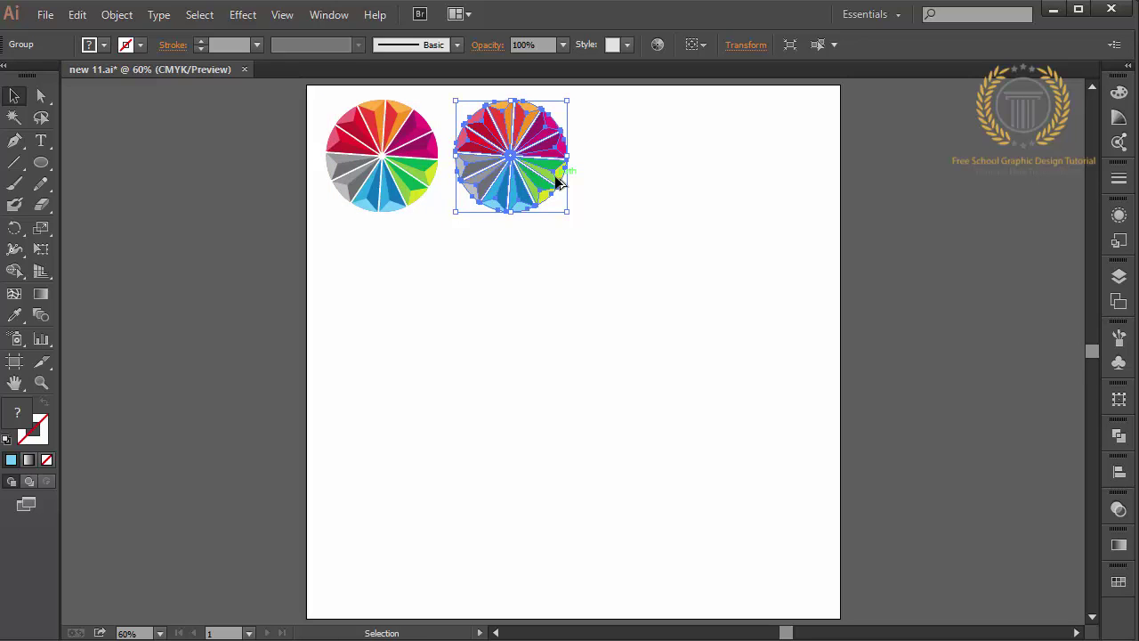
# Step: Repeat the copy twice for a row of four pinwheels, then nudge the row left
pyautogui.press('a')
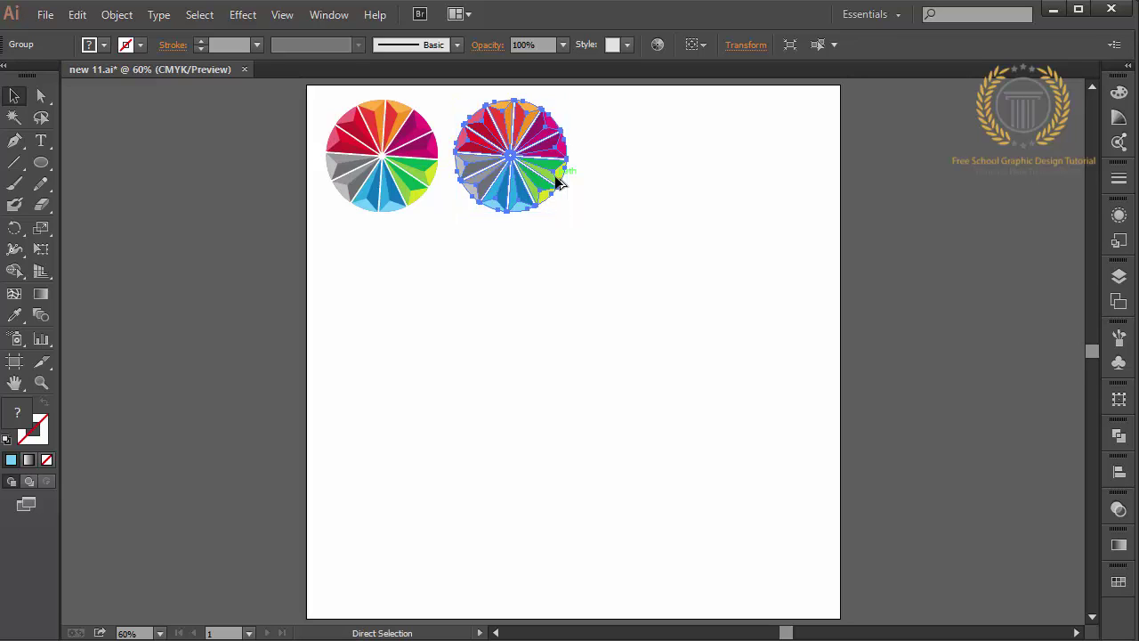
pyautogui.hotkey('ctrl', 'd')
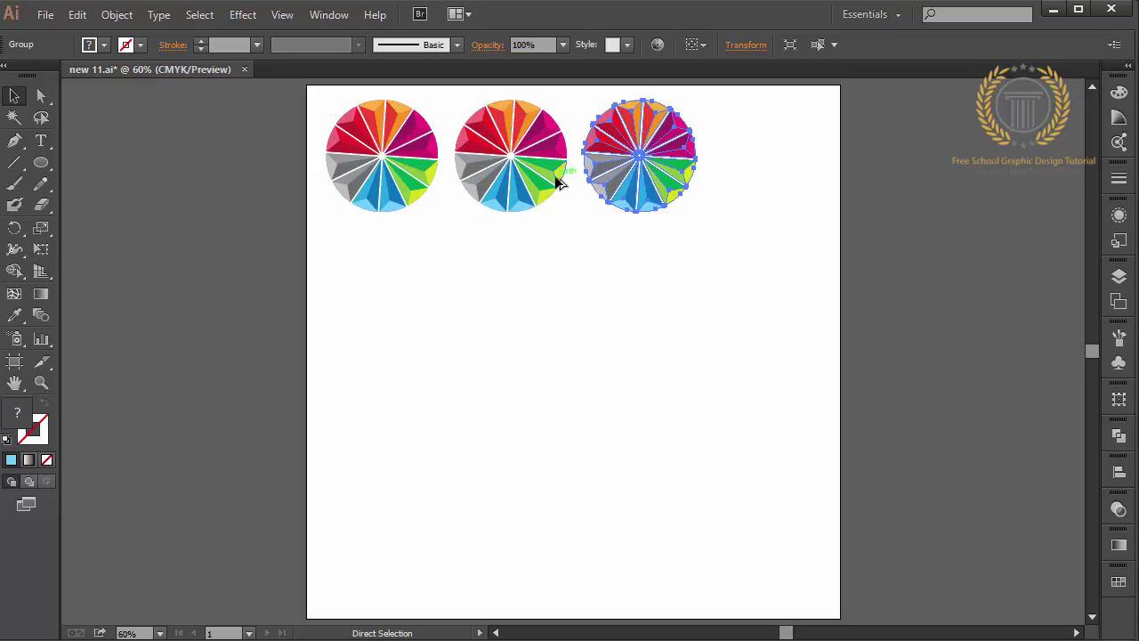
pyautogui.hotkey('ctrl', 'd')
pyautogui.press('v')
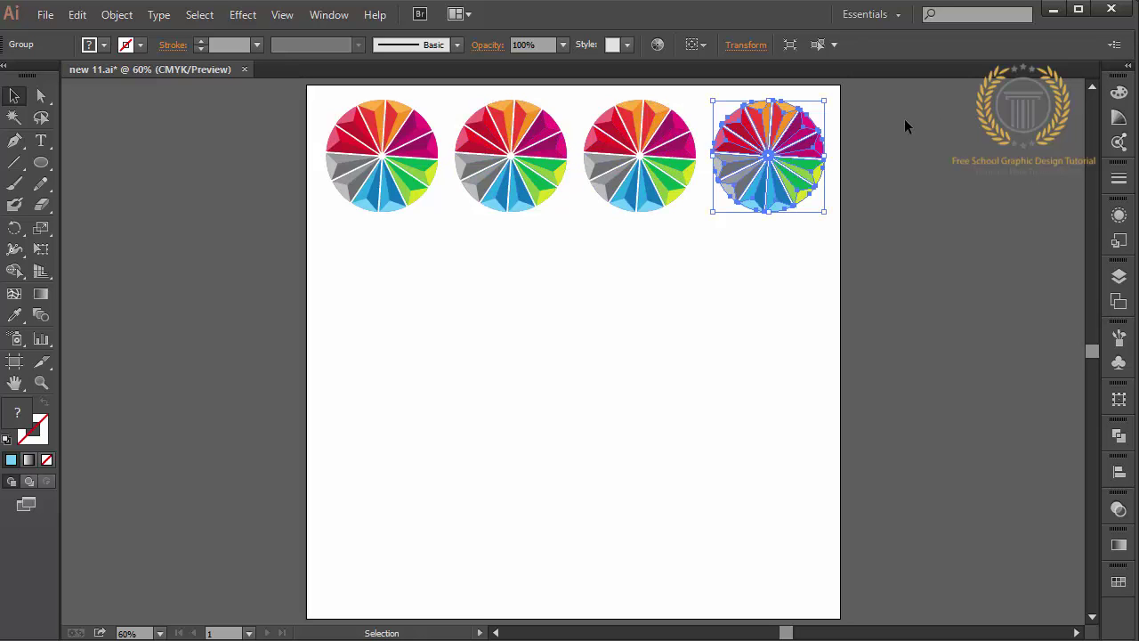
pyautogui.moveTo(849, 84); pyautogui.dragTo(301, 252)
pyautogui.press('Left')
pyautogui.press('Left')
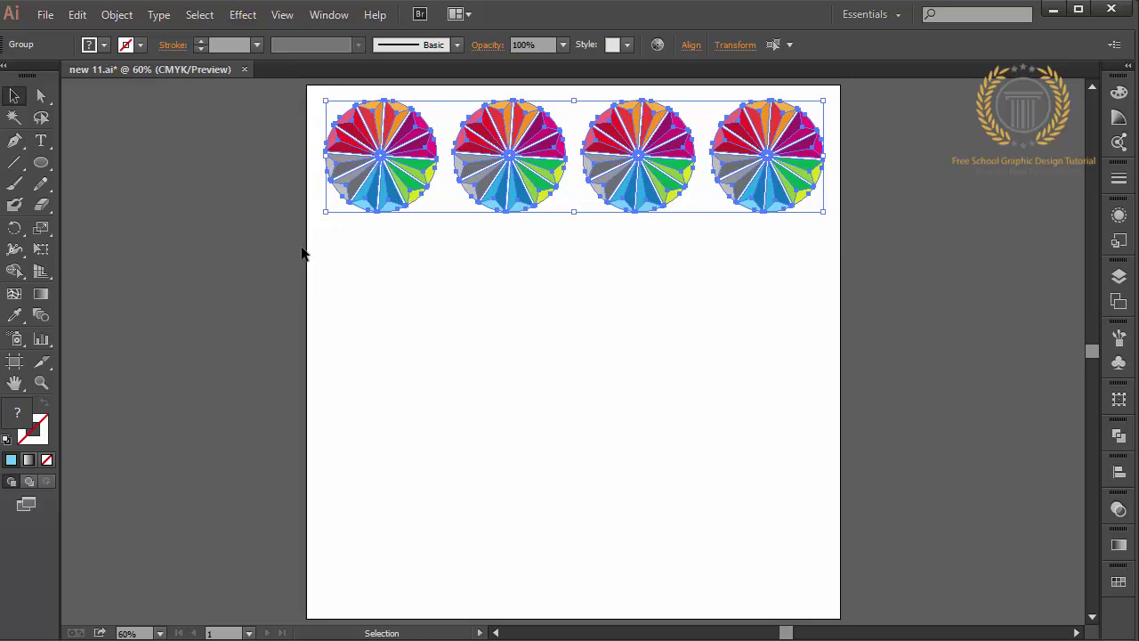
pyautogui.press('Left')
pyautogui.press('Left')
pyautogui.press('Left')
pyautogui.press('Left')
pyautogui.press('Left')
pyautogui.press('Left')
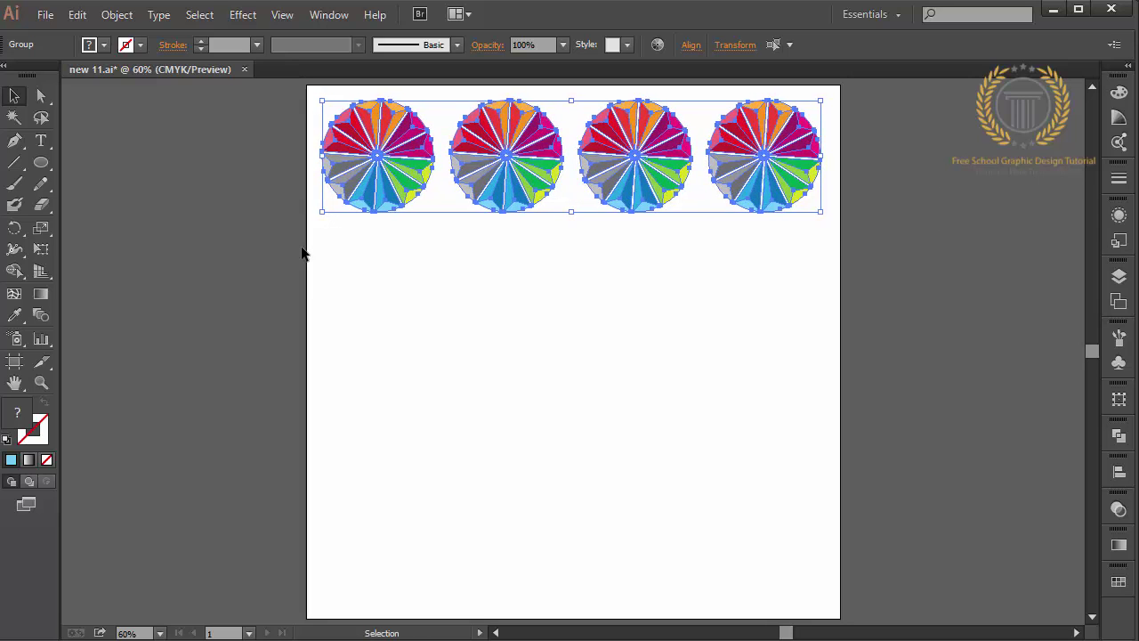
# Step: Duplicate the four-pinwheel row downward three times to form a 4×4 grid, then deselect
pyautogui.press('Right')
pyautogui.press('Right')
pyautogui.press('Right')
pyautogui.press('Right')
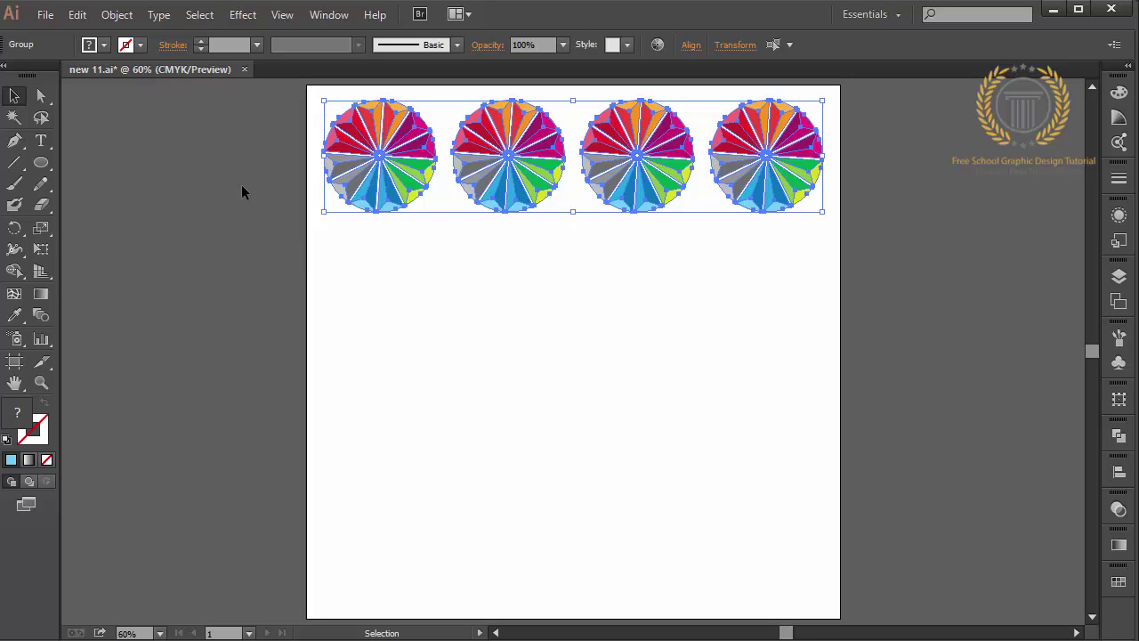
pyautogui.moveTo(398, 181); pyautogui.dragTo(402, 313)
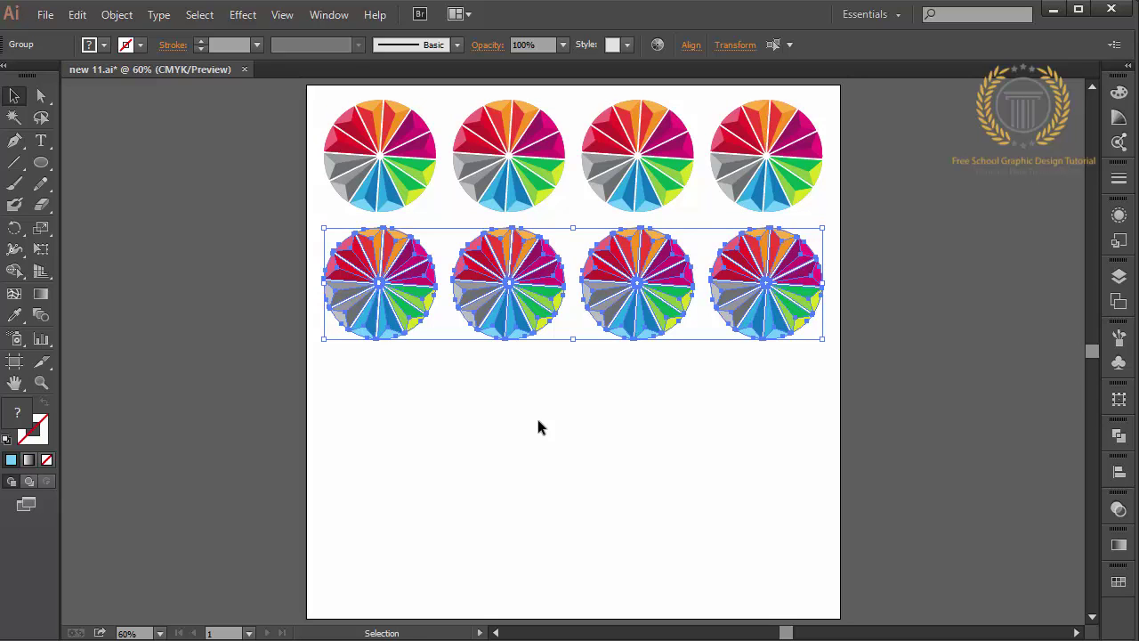
pyautogui.press('a')
pyautogui.hotkey('ctrl', 'd')
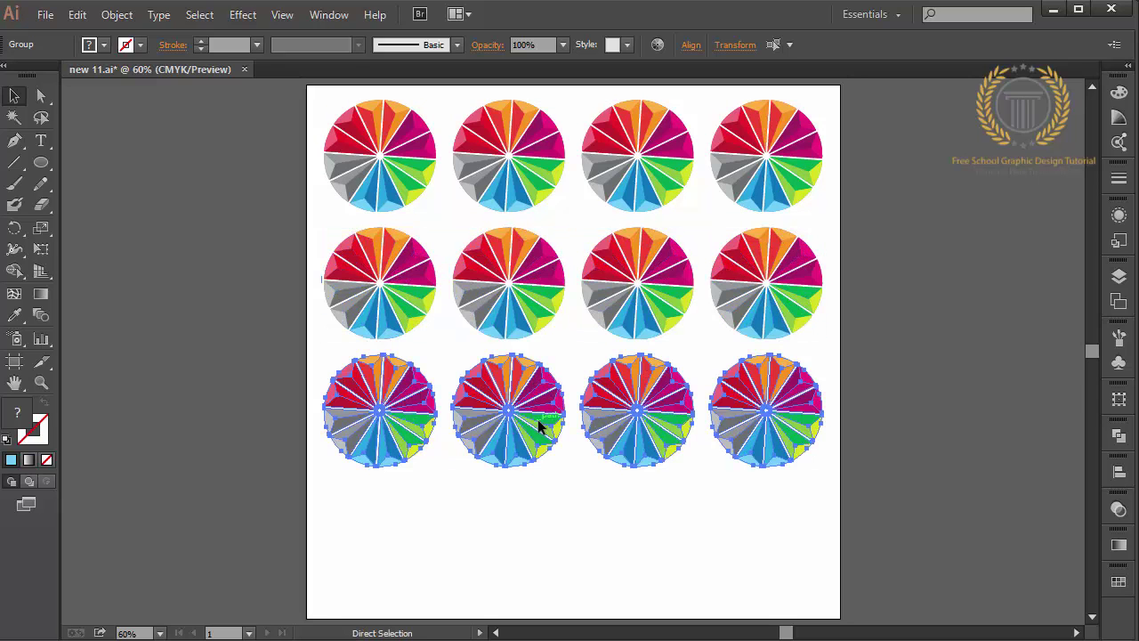
pyautogui.press('v')
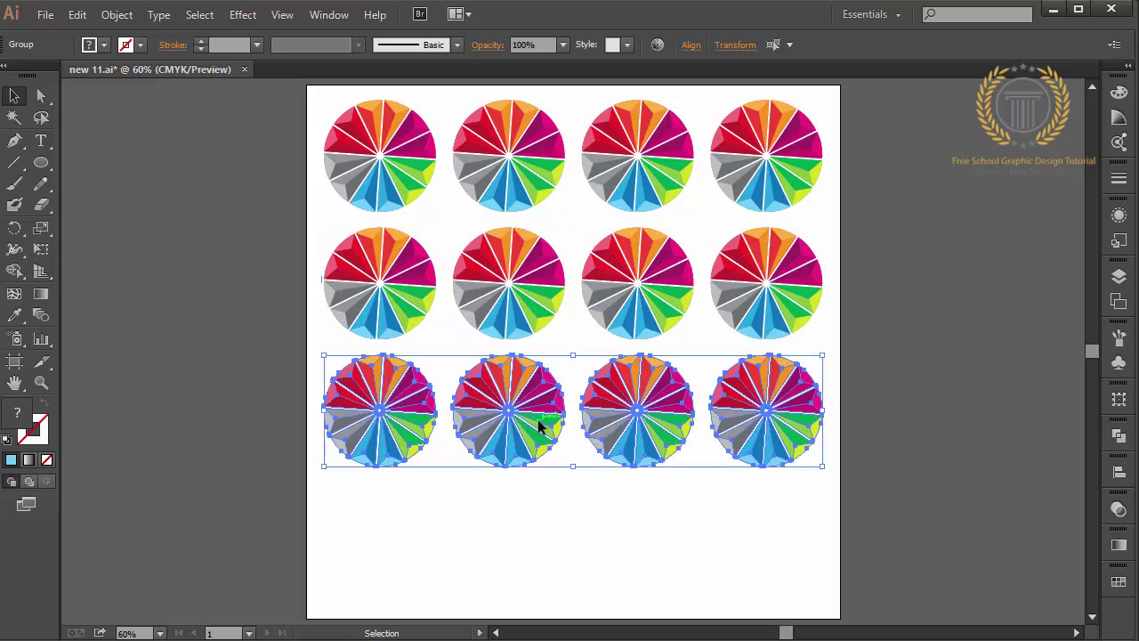
pyautogui.press('a')
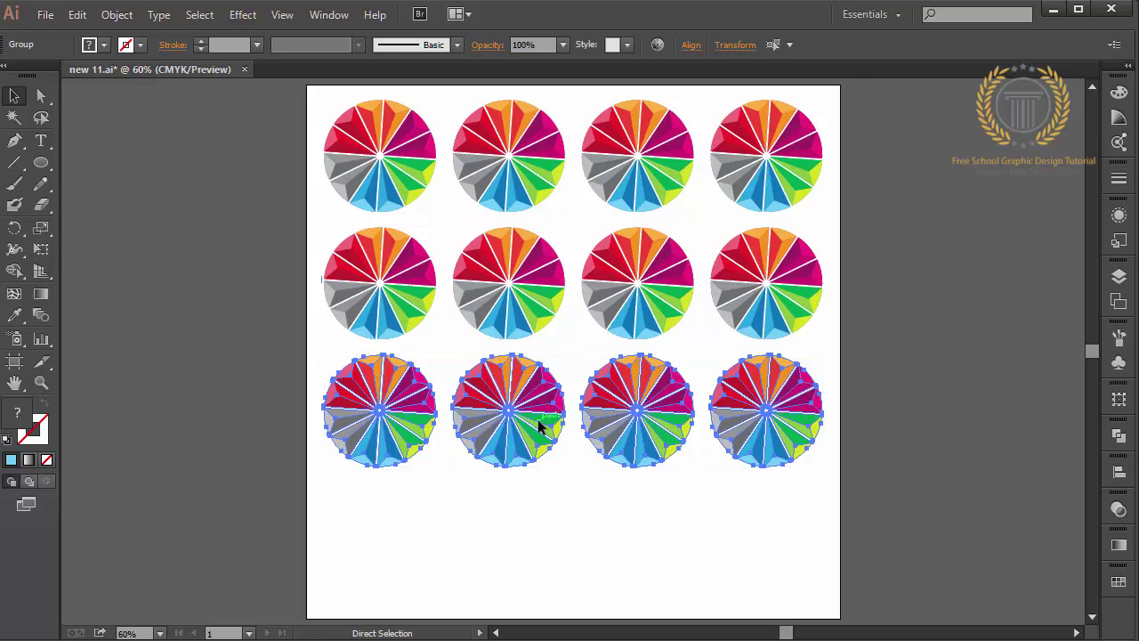
pyautogui.hotkey('ctrl', 'd')
pyautogui.press('v')
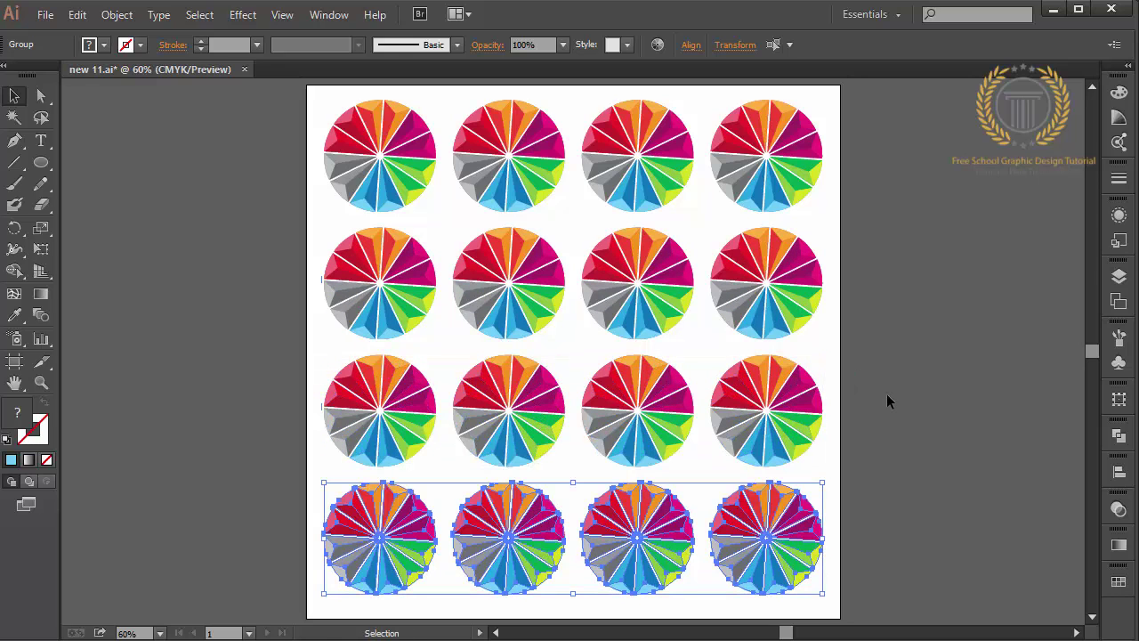
pyautogui.click(887, 395)
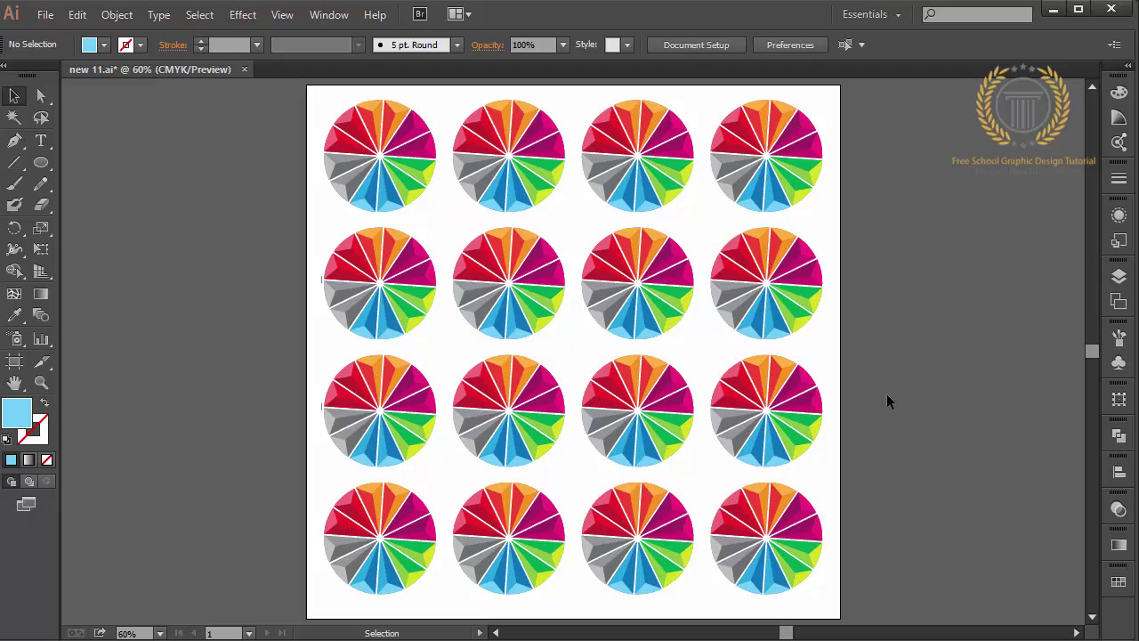
# Step: Select the top-left pinwheel and open the Effect Gallery to preview Grain at intensity 40, contrast 83
pyautogui.click(817, 147)
pyautogui.click(799, 265)
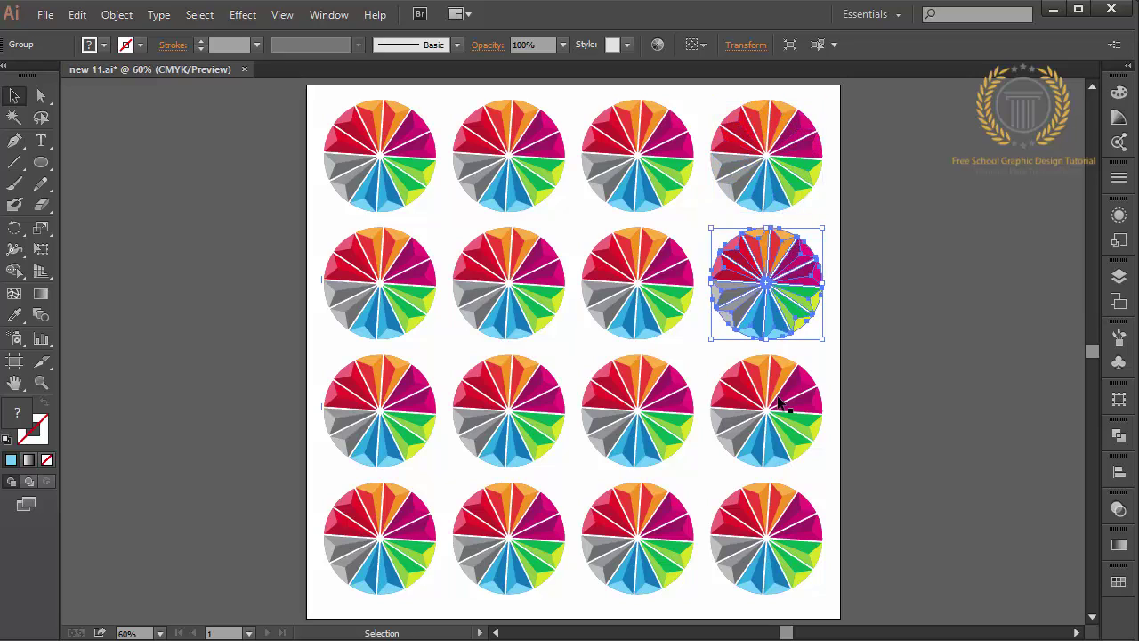
pyautogui.click(779, 408)
pyautogui.click(778, 532)
pyautogui.click(637, 536)
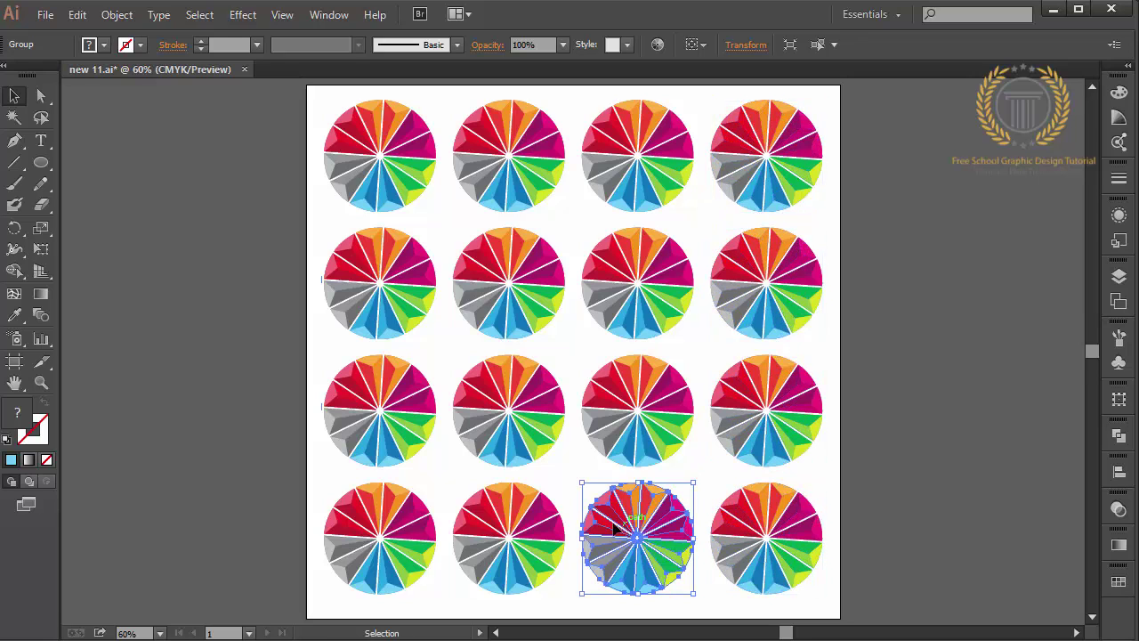
pyautogui.click(490, 525)
pyautogui.click(429, 157)
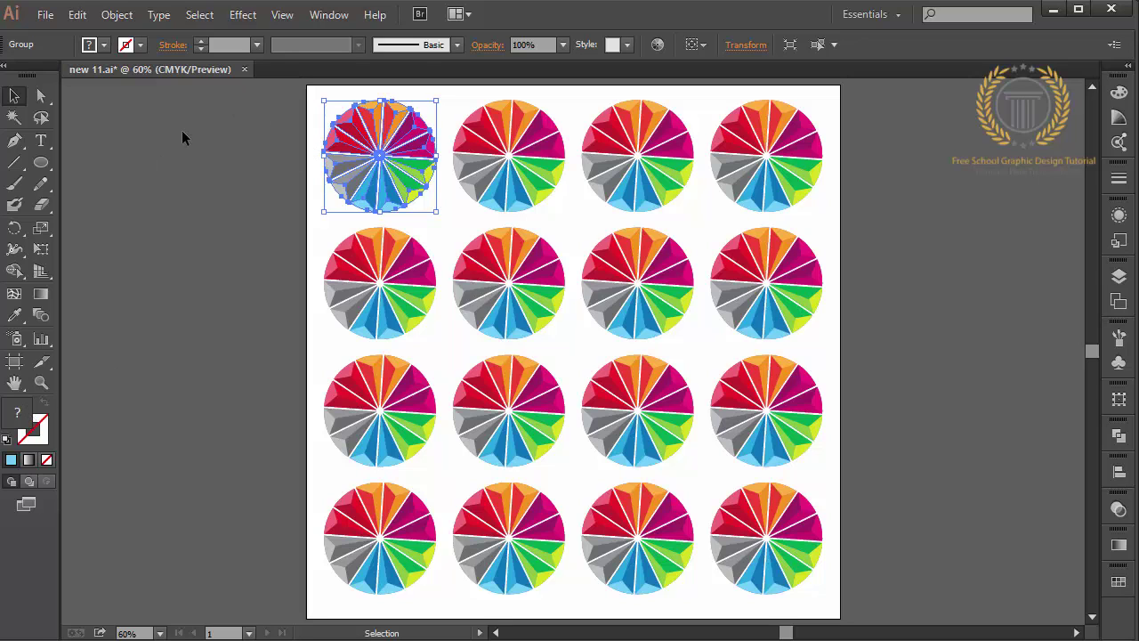
pyautogui.click(242, 16)
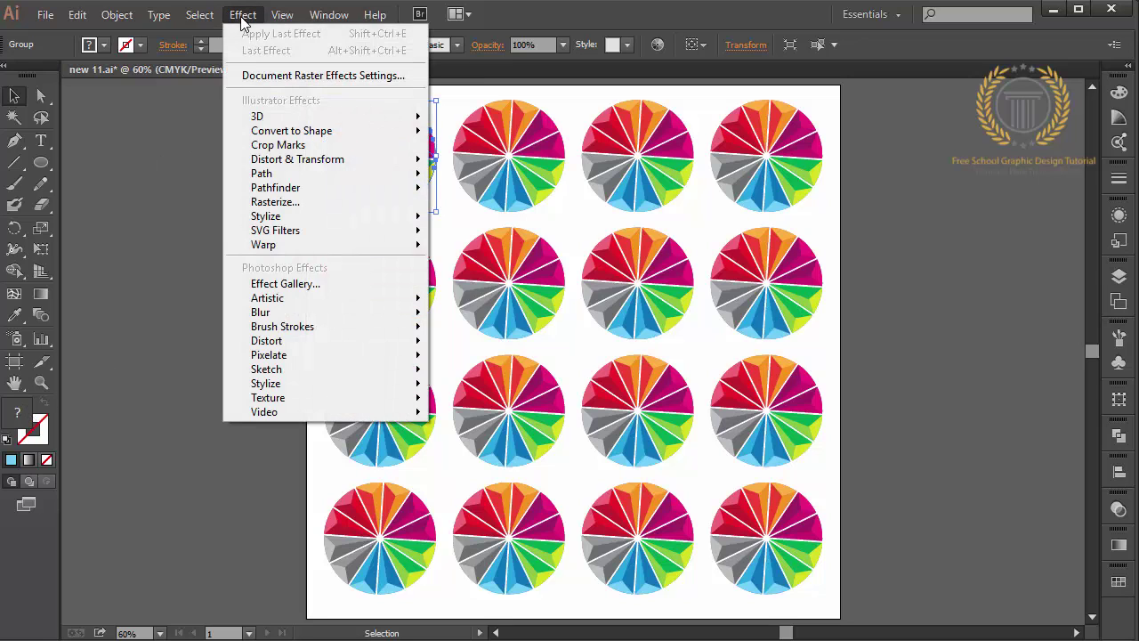
pyautogui.click(329, 284)
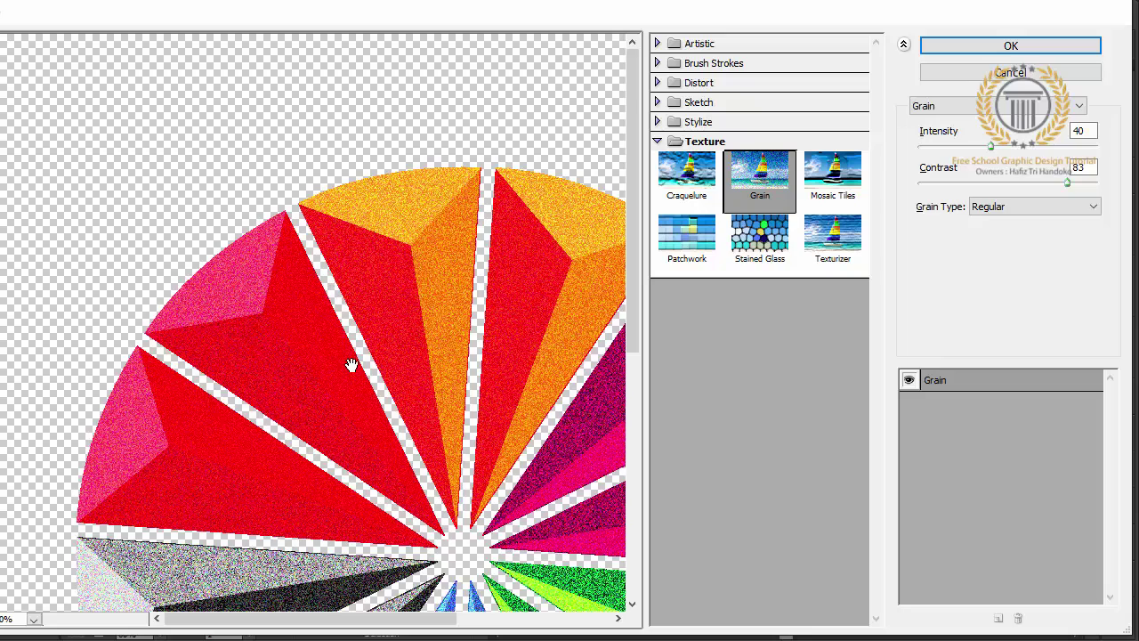
# Step: Pan the preview across the pinwheel and set Grain Intensity to 50, keeping Contrast 83
pyautogui.moveTo(351, 364); pyautogui.dragTo(347, 272)
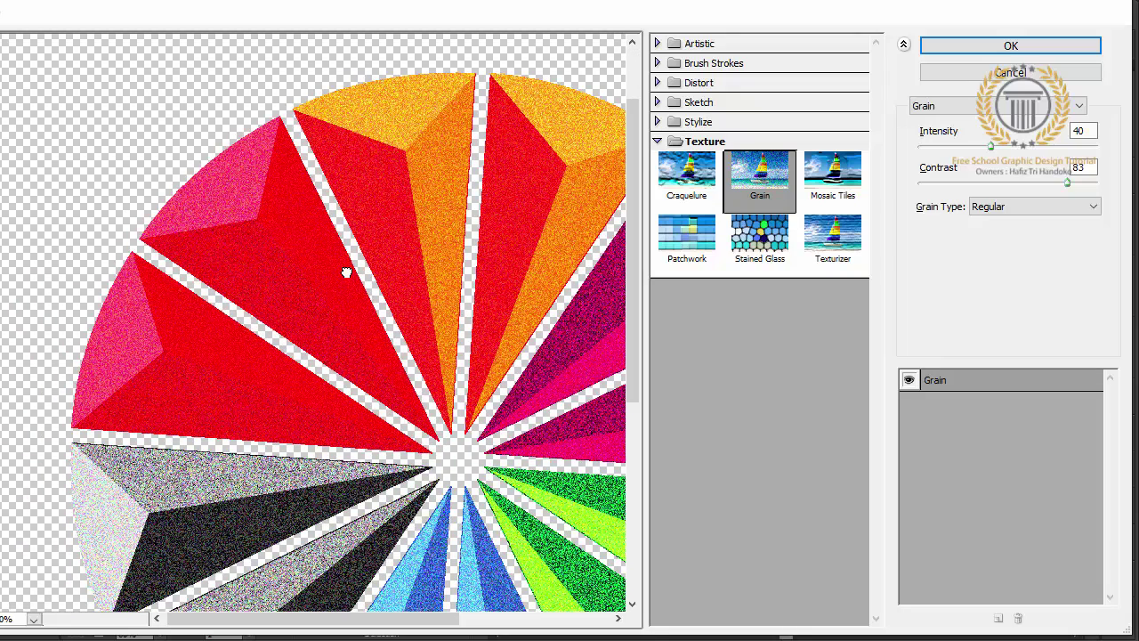
pyautogui.moveTo(347, 272); pyautogui.dragTo(241, 204)
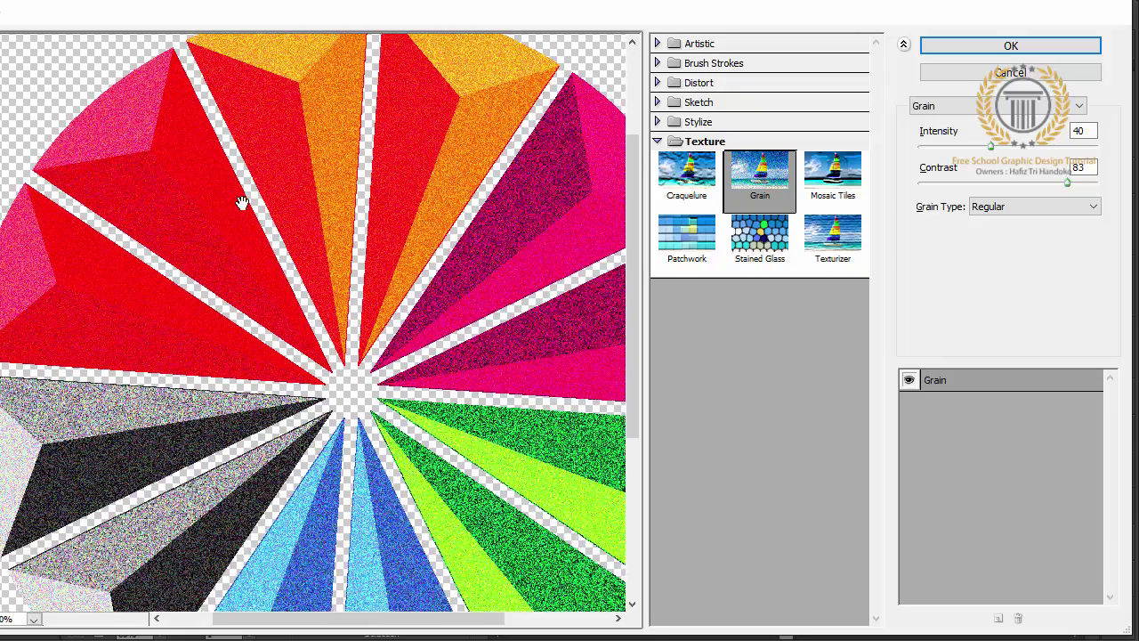
pyautogui.moveTo(347, 297)
pyautogui.mouseDown()
pyautogui.moveTo(344, 106)
pyautogui.moveTo(214, 233)
pyautogui.mouseUp()
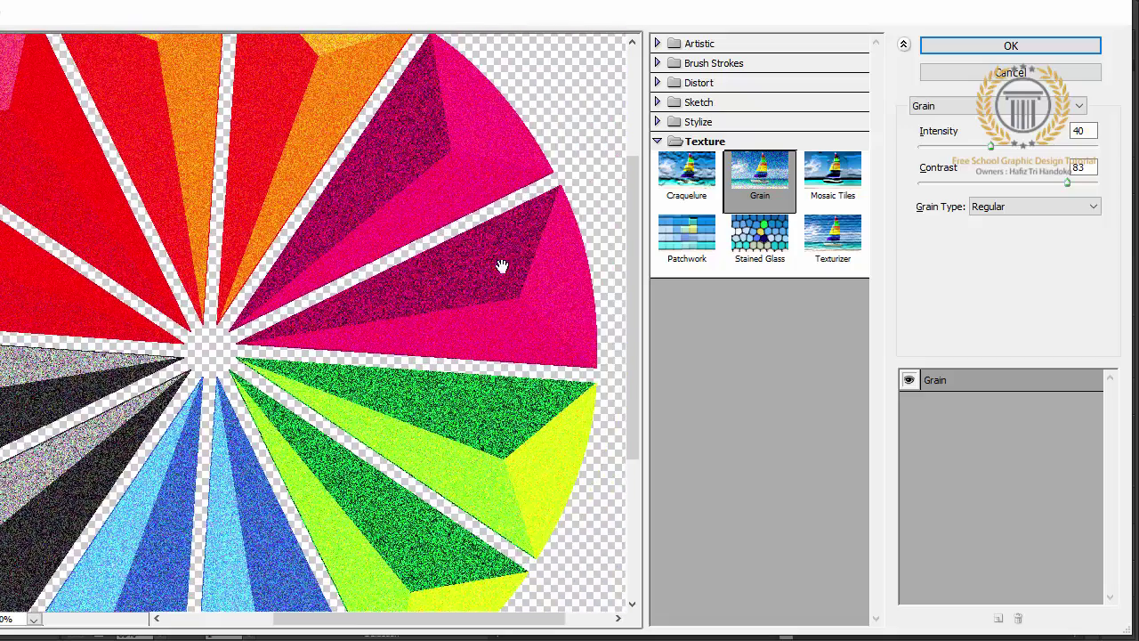
pyautogui.moveTo(501, 262); pyautogui.dragTo(546, 204)
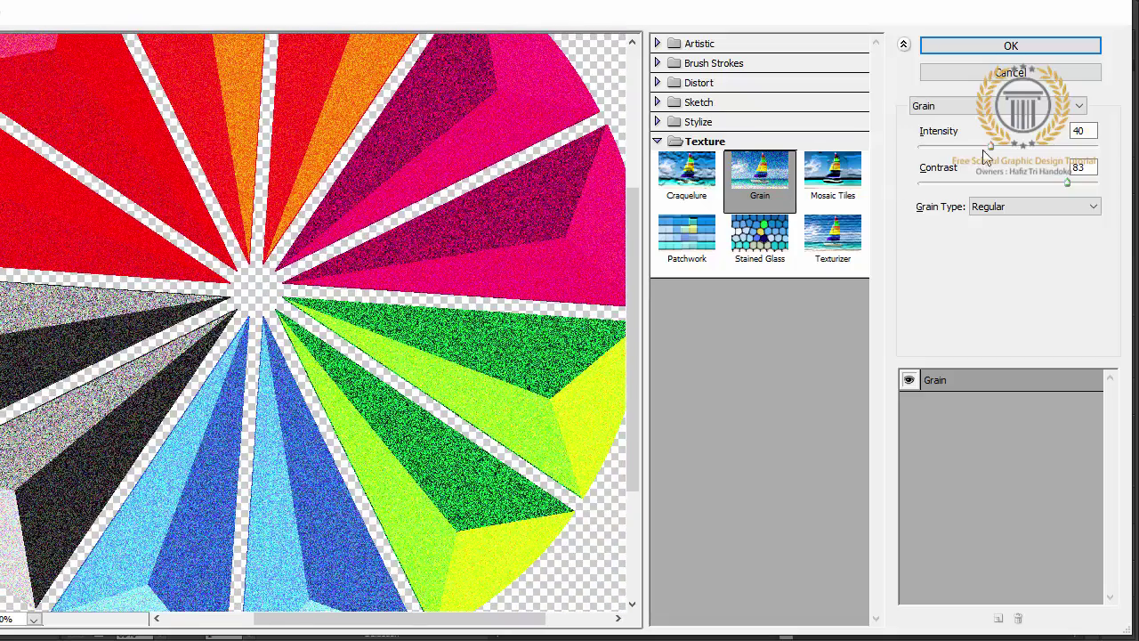
pyautogui.moveTo(990, 147)
pyautogui.mouseDown()
pyautogui.moveTo(970, 151)
pyautogui.moveTo(1008, 148)
pyautogui.mouseUp()
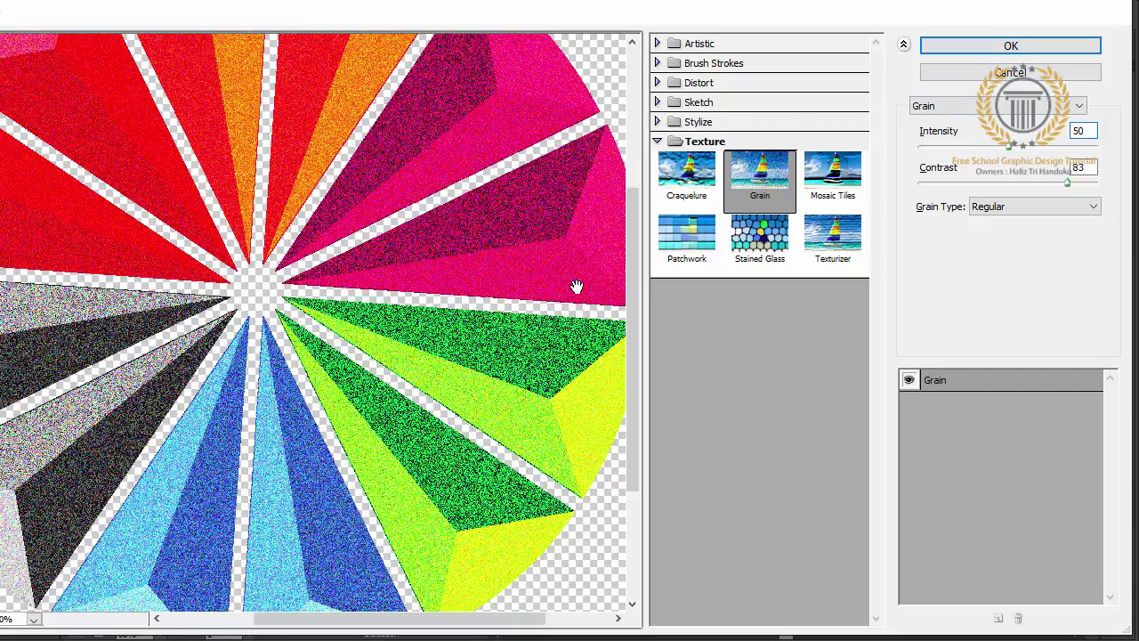
pyautogui.moveTo(578, 285)
pyautogui.mouseDown()
pyautogui.moveTo(374, 224)
pyautogui.moveTo(727, 106)
pyautogui.mouseUp()
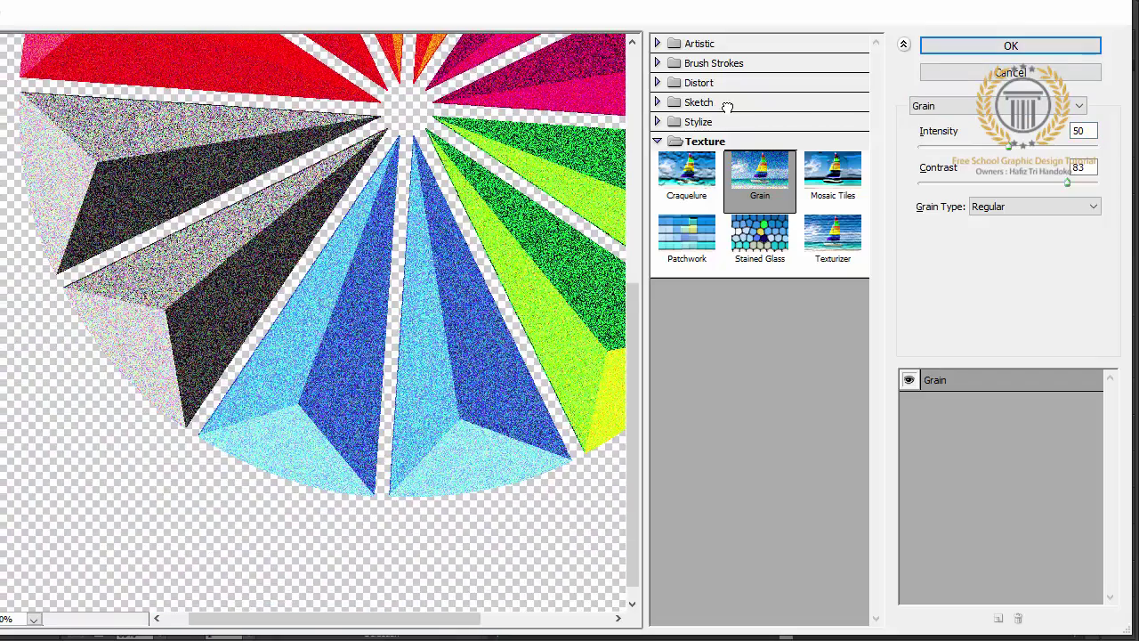
# Step: Apply the Grain effect and select the second pinwheel in the top row
pyautogui.click(1032, 48)
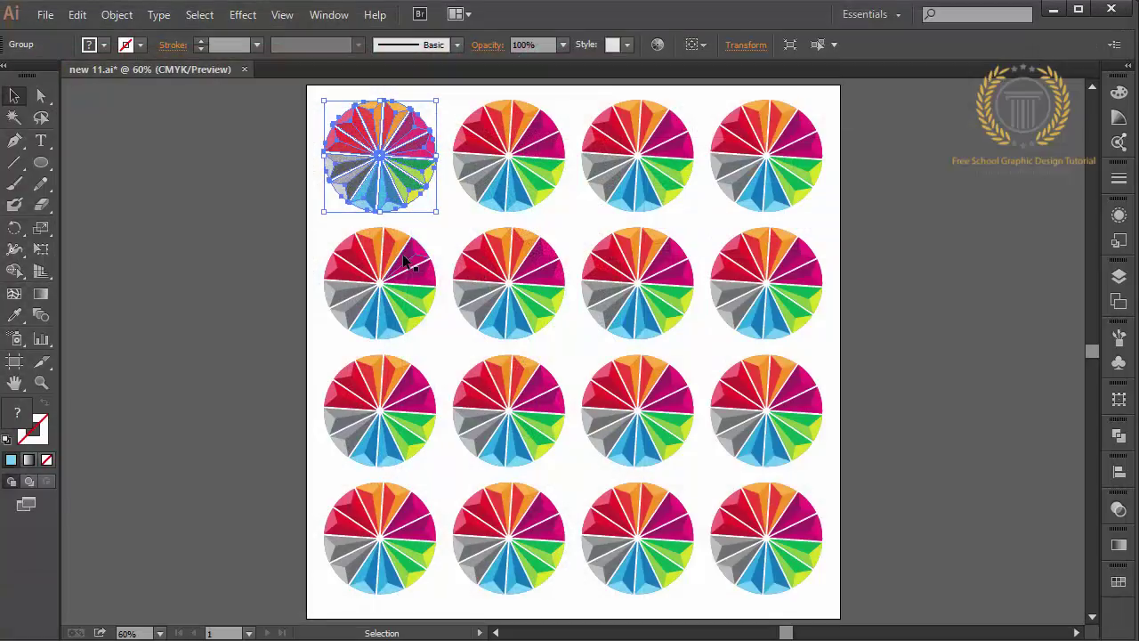
pyautogui.click(443, 229)
pyautogui.click(501, 209)
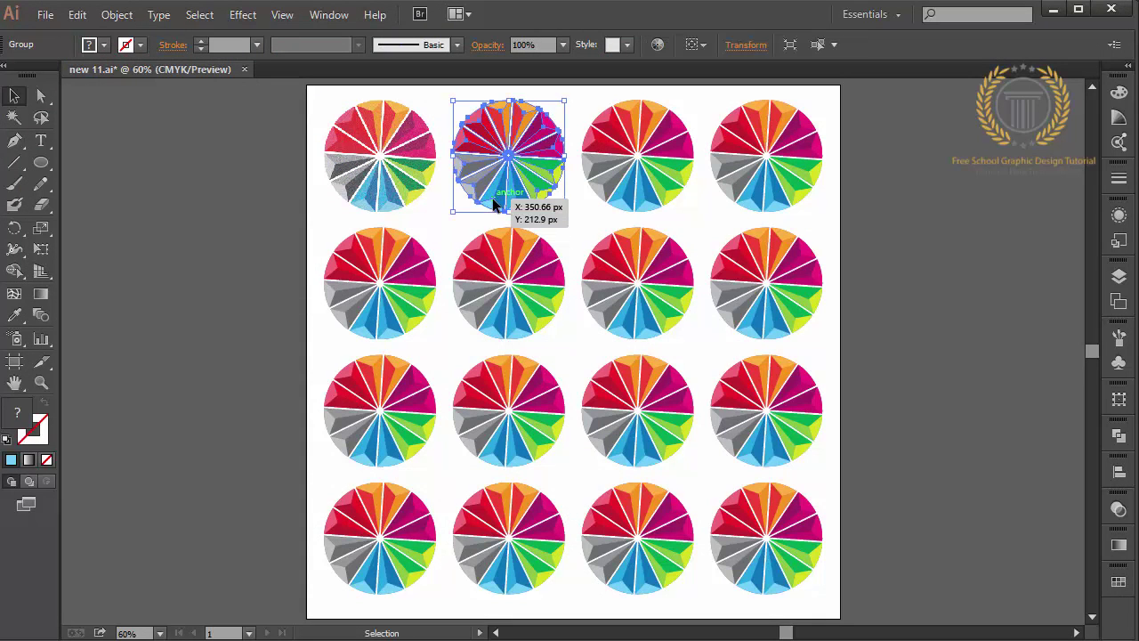
# Step: Compare Patchwork and Stained Glass, then apply Craquelure (Crack Spacing 9, Depth 1, Brightness 1)
pyautogui.click(240, 16)
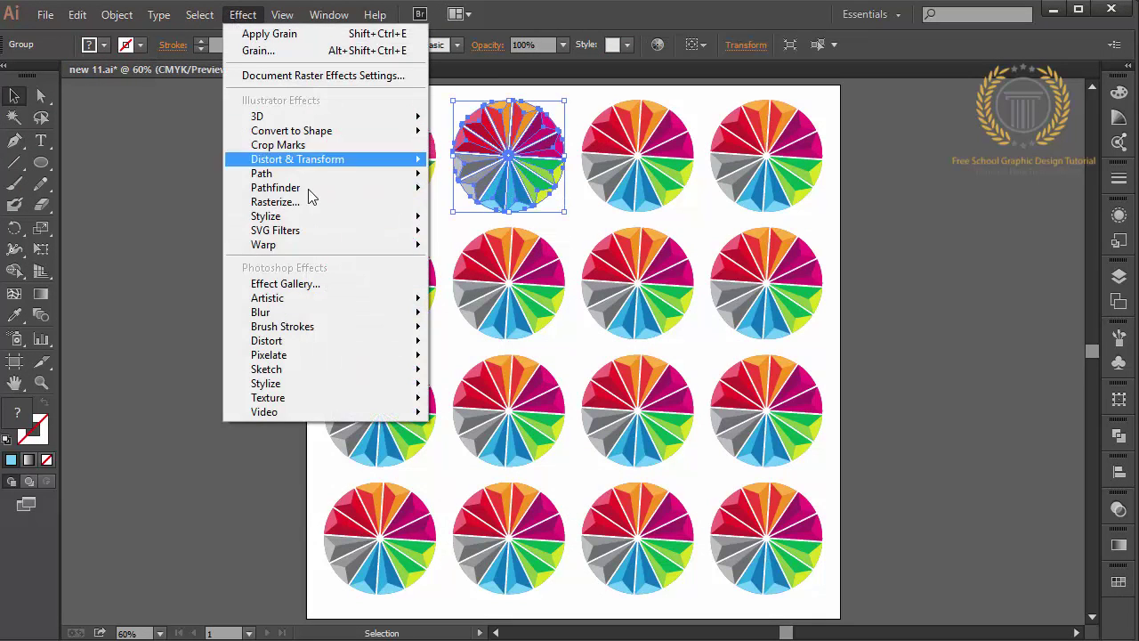
pyautogui.click(333, 285)
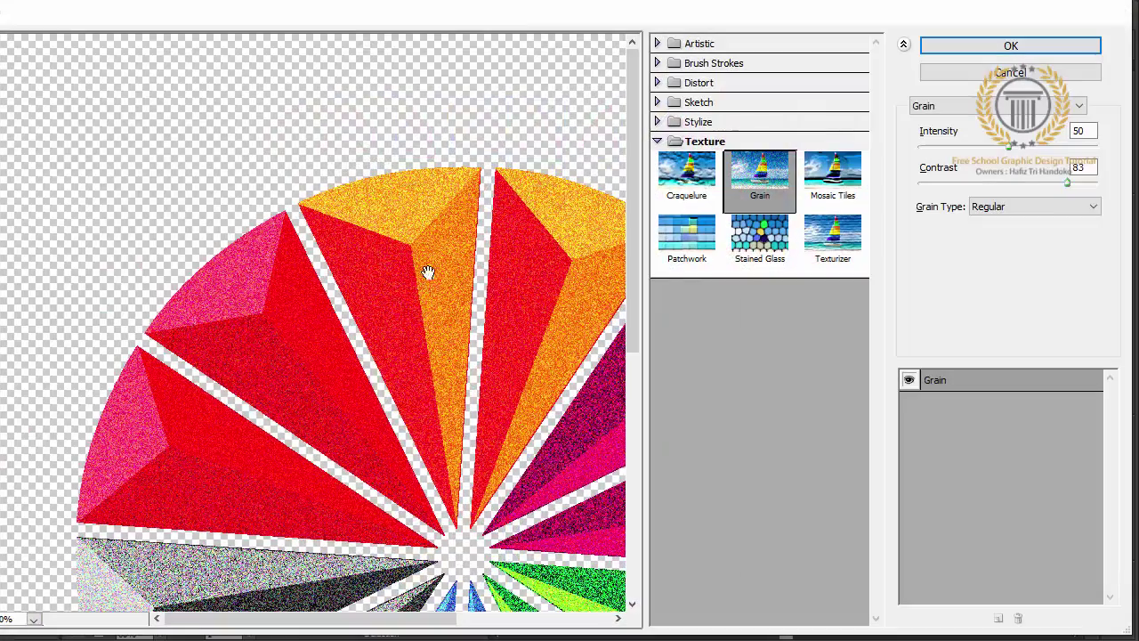
pyautogui.click(695, 252)
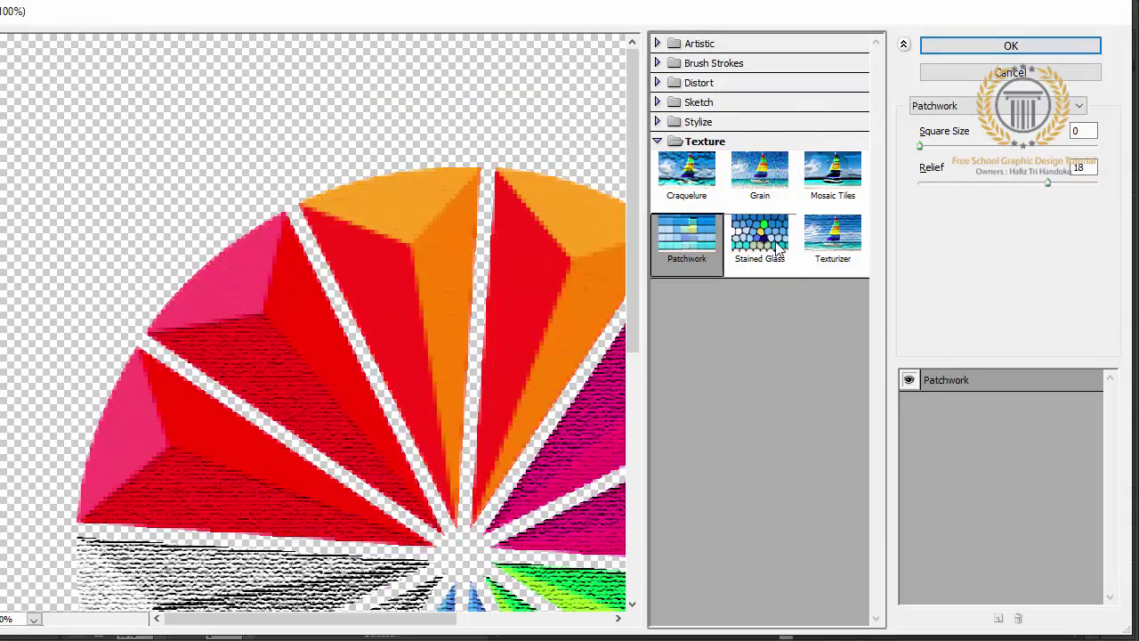
pyautogui.click(776, 247)
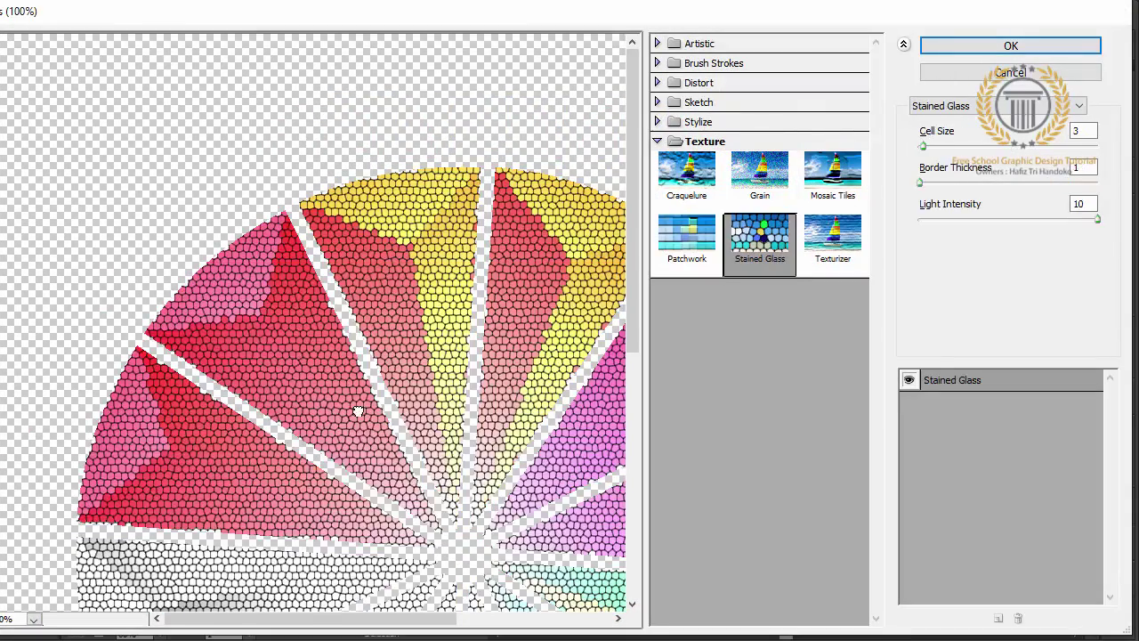
pyautogui.moveTo(358, 409); pyautogui.dragTo(351, 159)
pyautogui.click(698, 183)
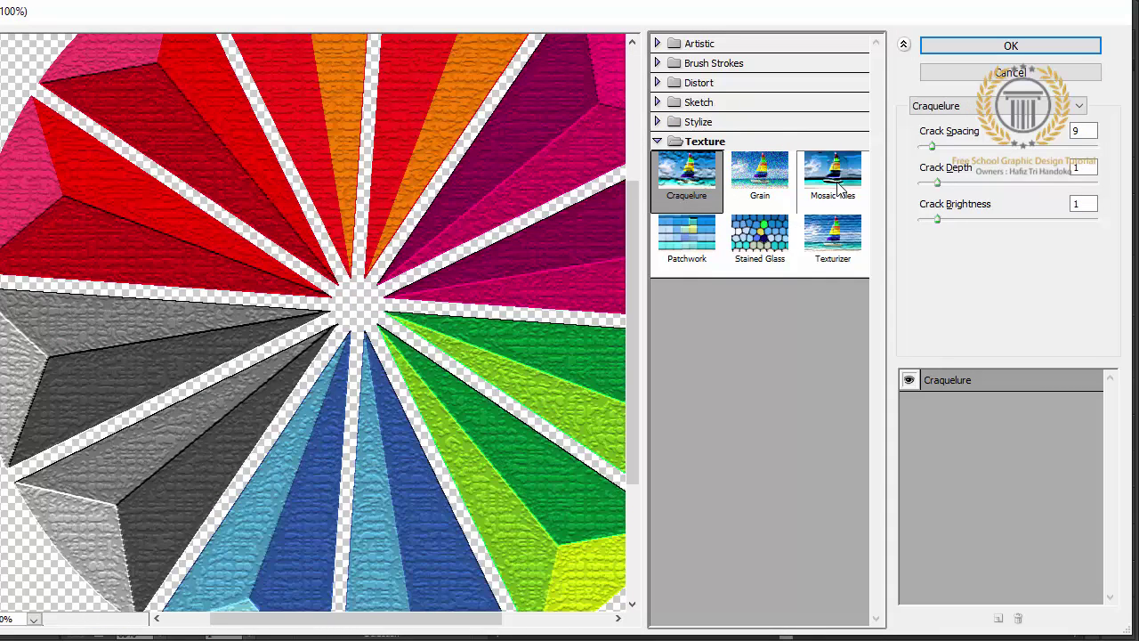
pyautogui.click(951, 52)
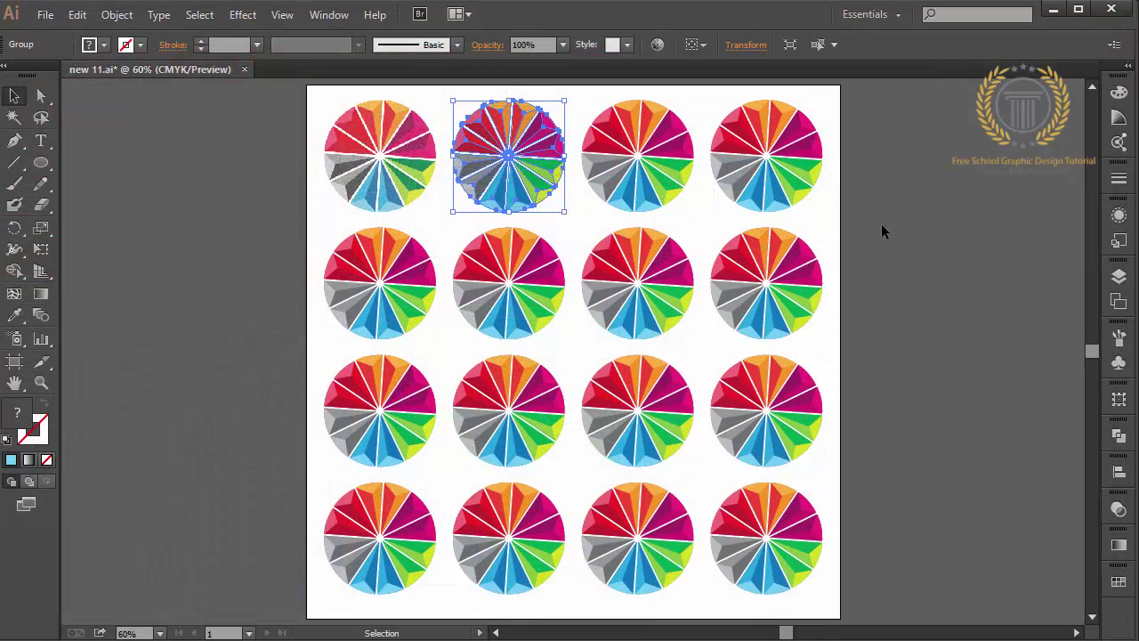
pyautogui.click(881, 229)
# Step: Select the third pinwheel in the top row and bring up the Effect Gallery
pyautogui.click(608, 176)
pyautogui.hotkey('ctrl', 'shift', 'e')
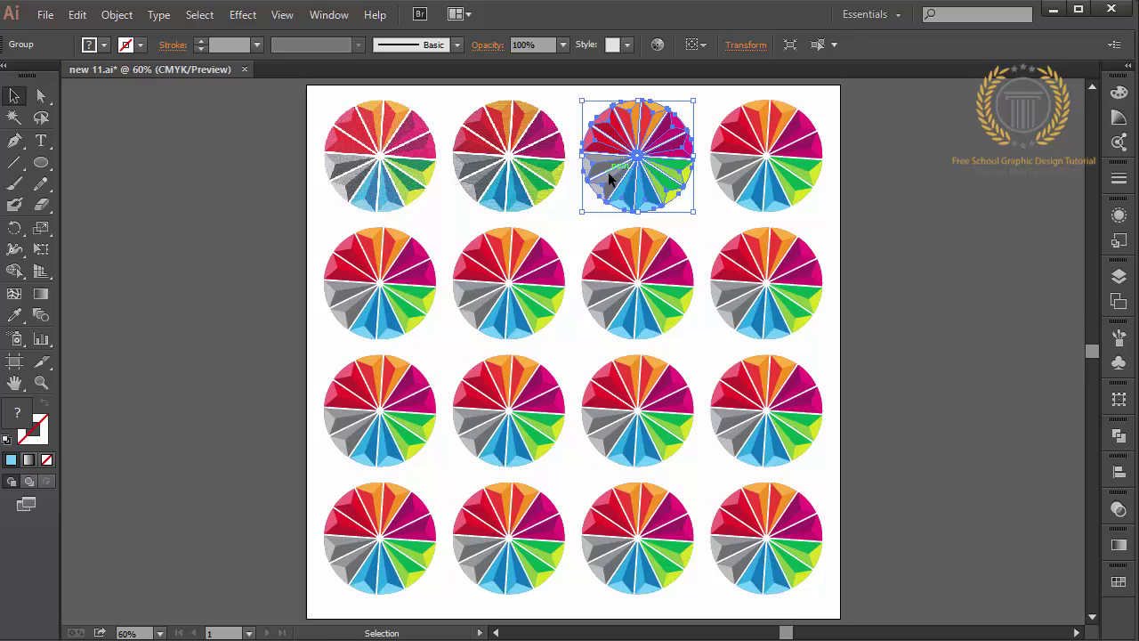
pyautogui.click(234, 24)
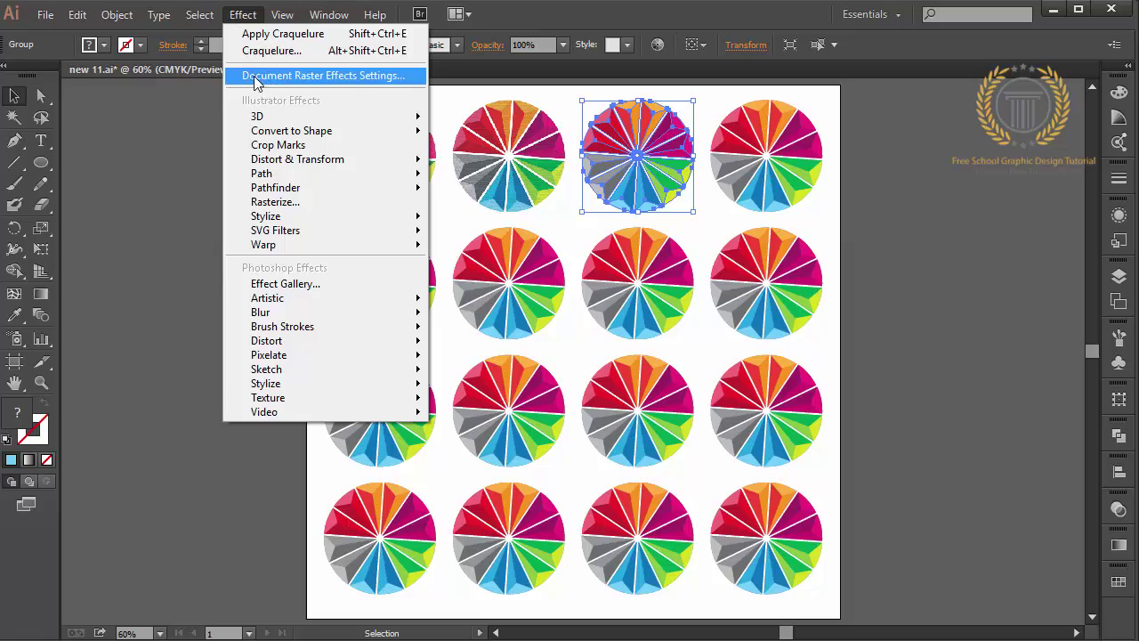
pyautogui.click(357, 281)
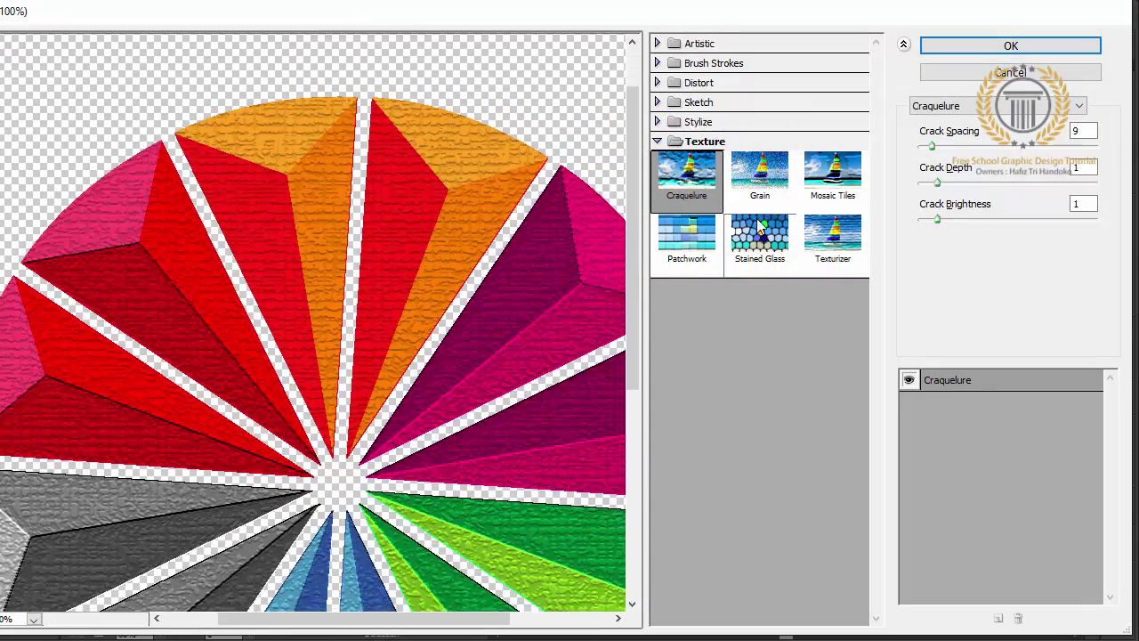
# Step: Browse the Artistic filters and apply Palette Knife (Stroke Size 25, Stroke Detail 3, Softness 0)
pyautogui.click(684, 45)
pyautogui.click(709, 78)
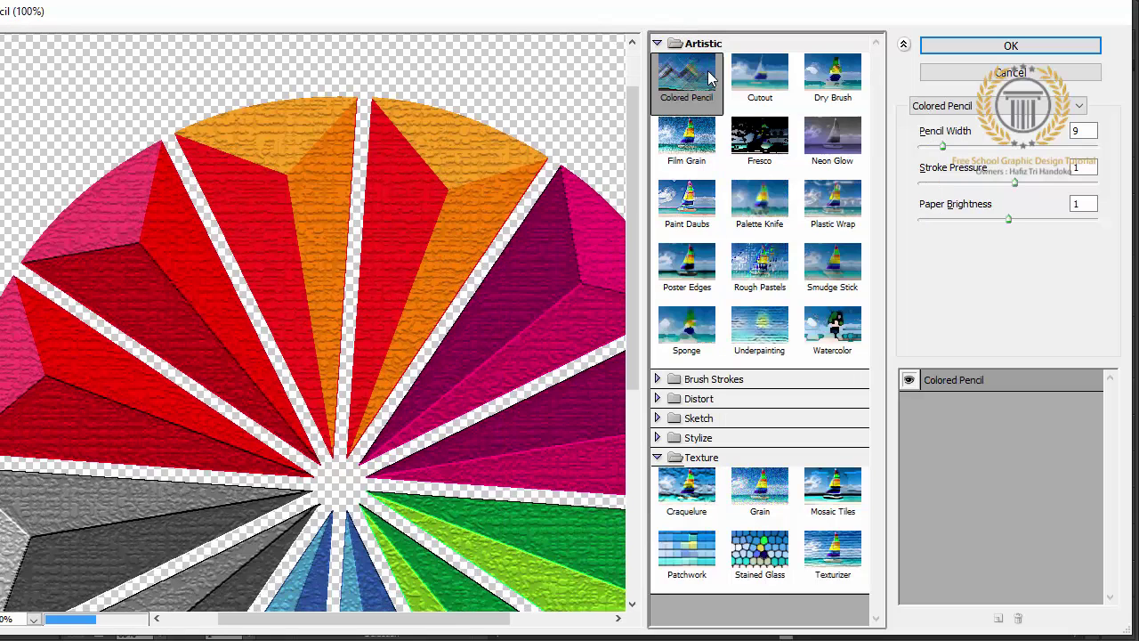
pyautogui.click(759, 76)
pyautogui.click(844, 89)
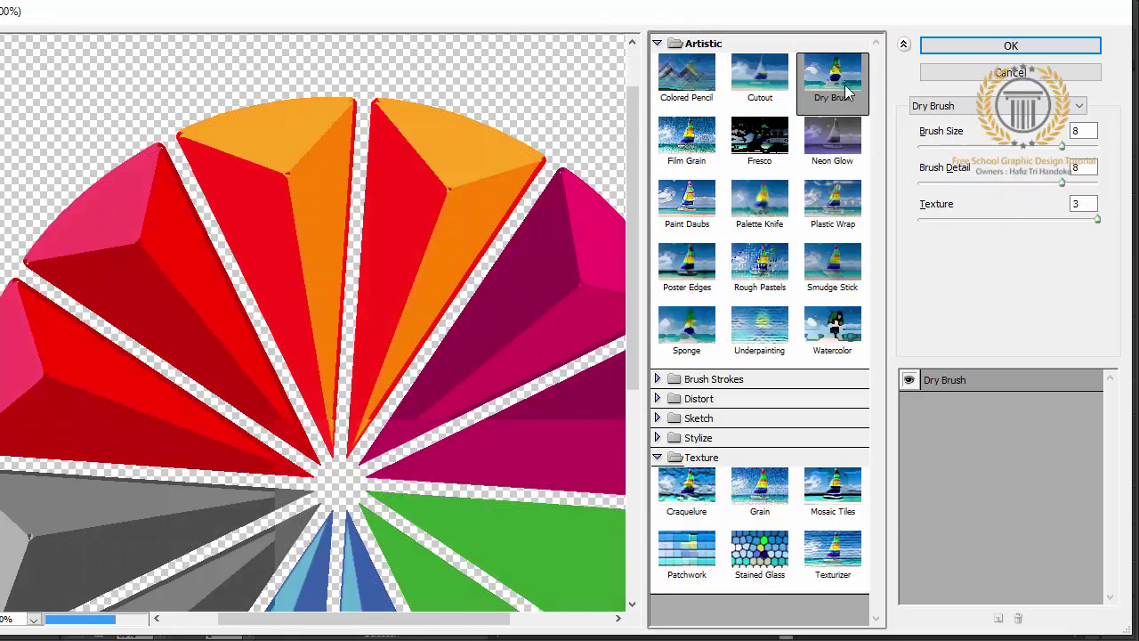
pyautogui.click(832, 135)
pyautogui.click(816, 200)
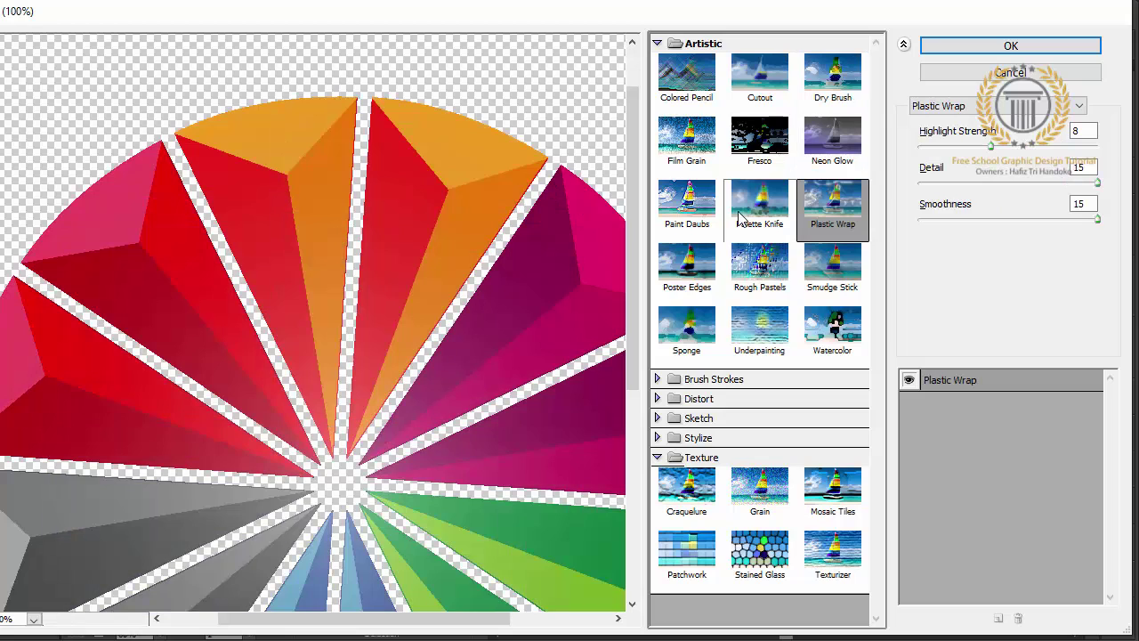
pyautogui.click(739, 218)
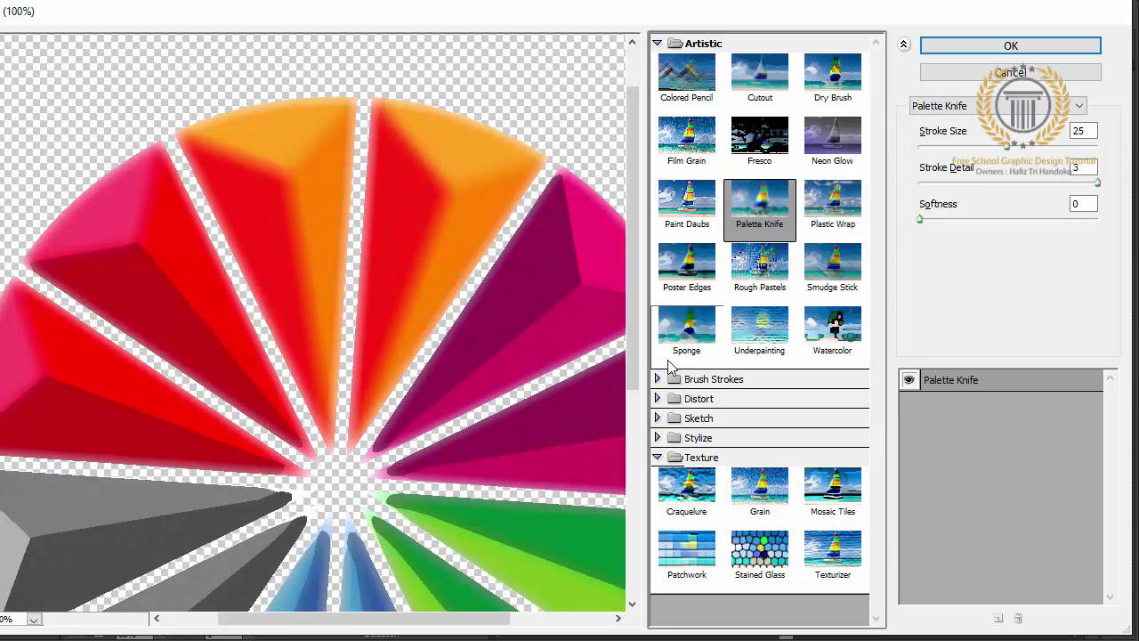
pyautogui.click(993, 49)
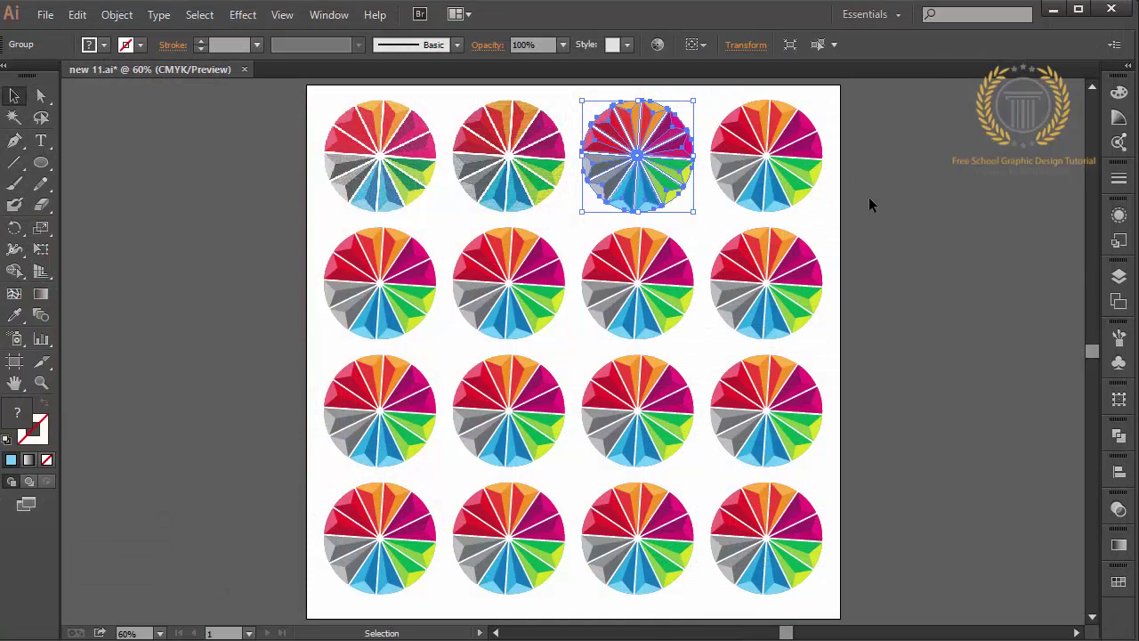
pyautogui.click(868, 201)
# Step: Select the top-right pinwheel, opening and closing the fill colour picker unchanged
pyautogui.click(805, 190)
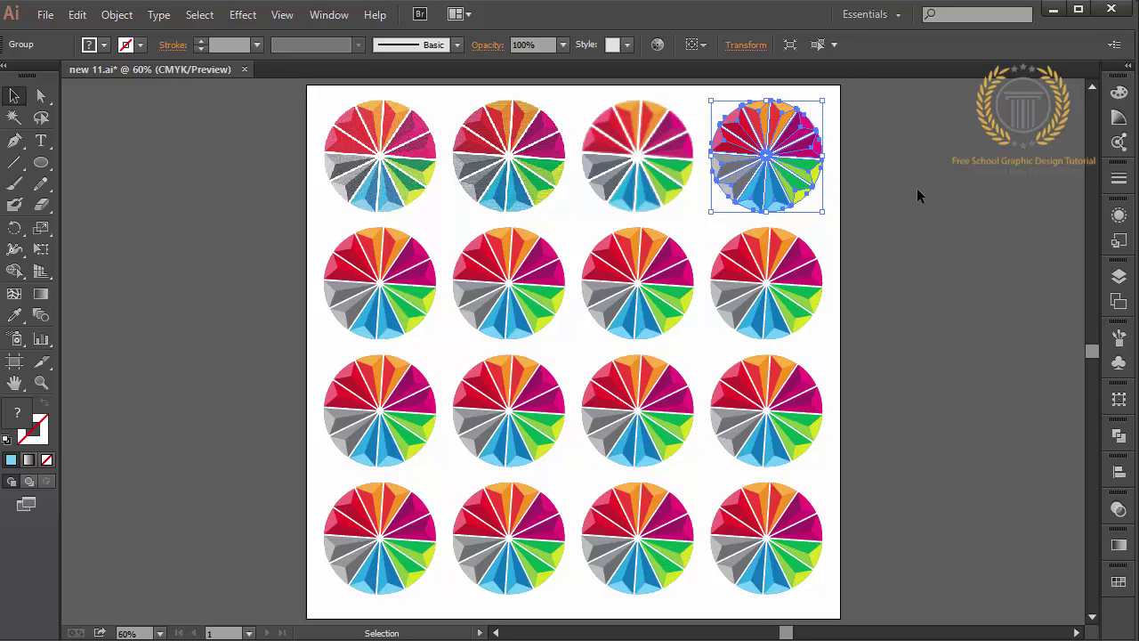
pyautogui.doubleClick(15, 417)
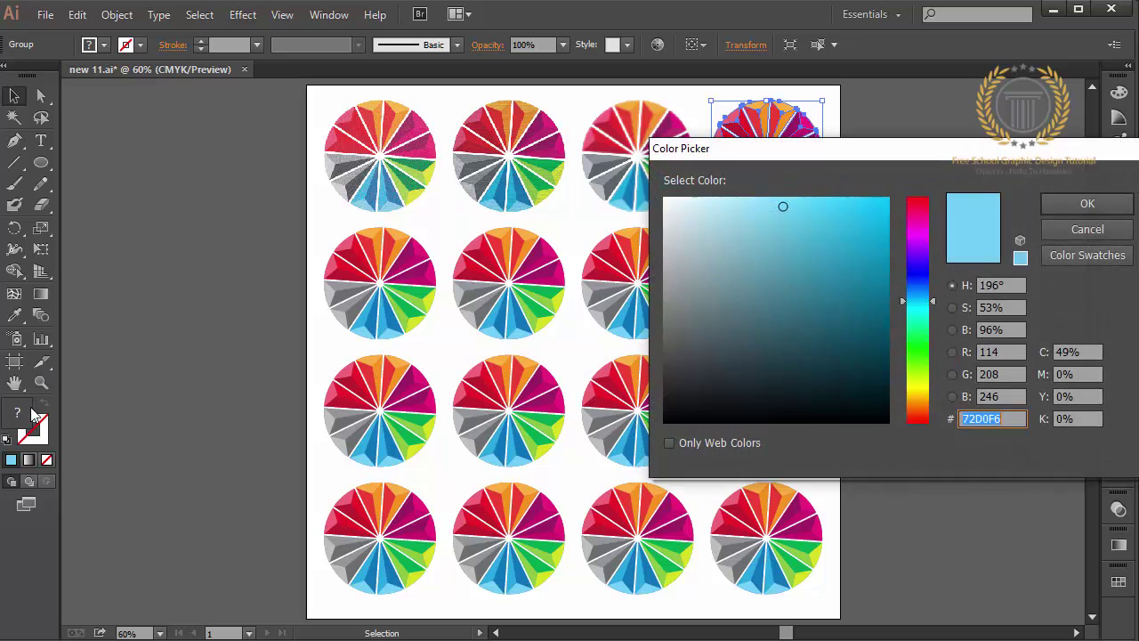
pyautogui.click(1082, 228)
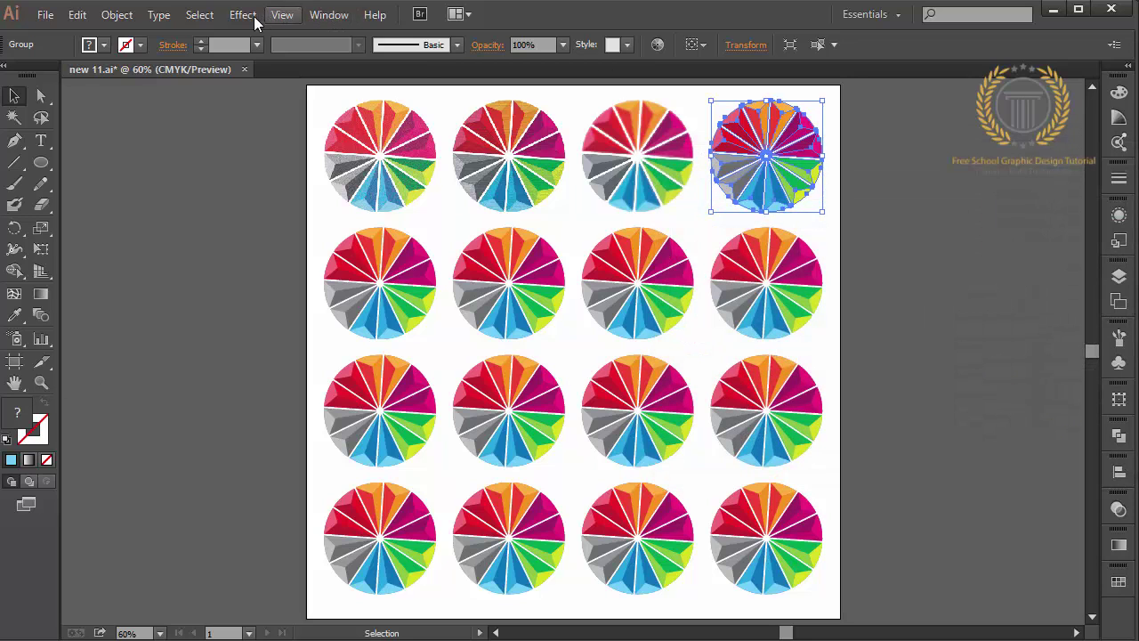
# Step: Try Fresco, Cutout, Palette Knife and Smudge Stick, settling on Rough Pastels with Brick texture
pyautogui.click(245, 16)
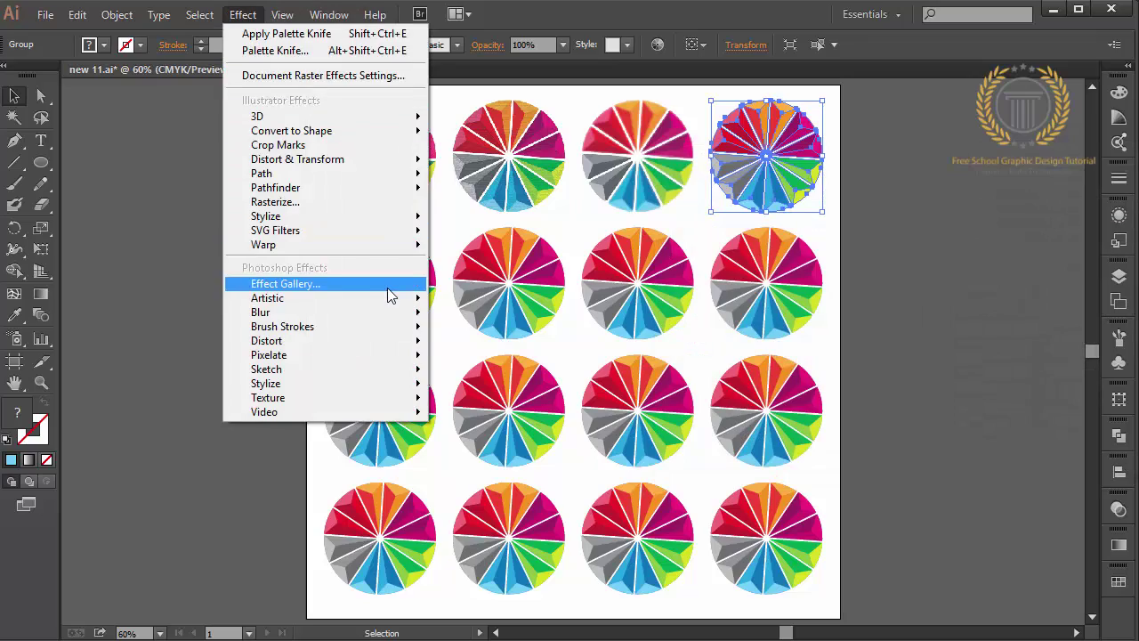
pyautogui.click(385, 285)
pyautogui.click(759, 138)
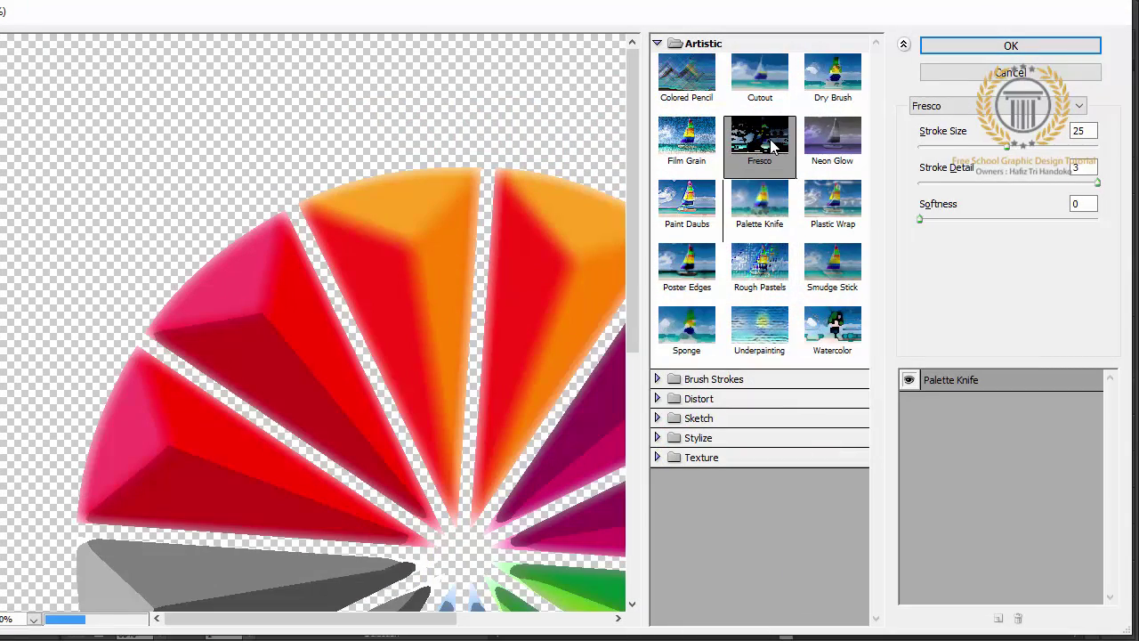
pyautogui.click(771, 84)
pyautogui.click(760, 203)
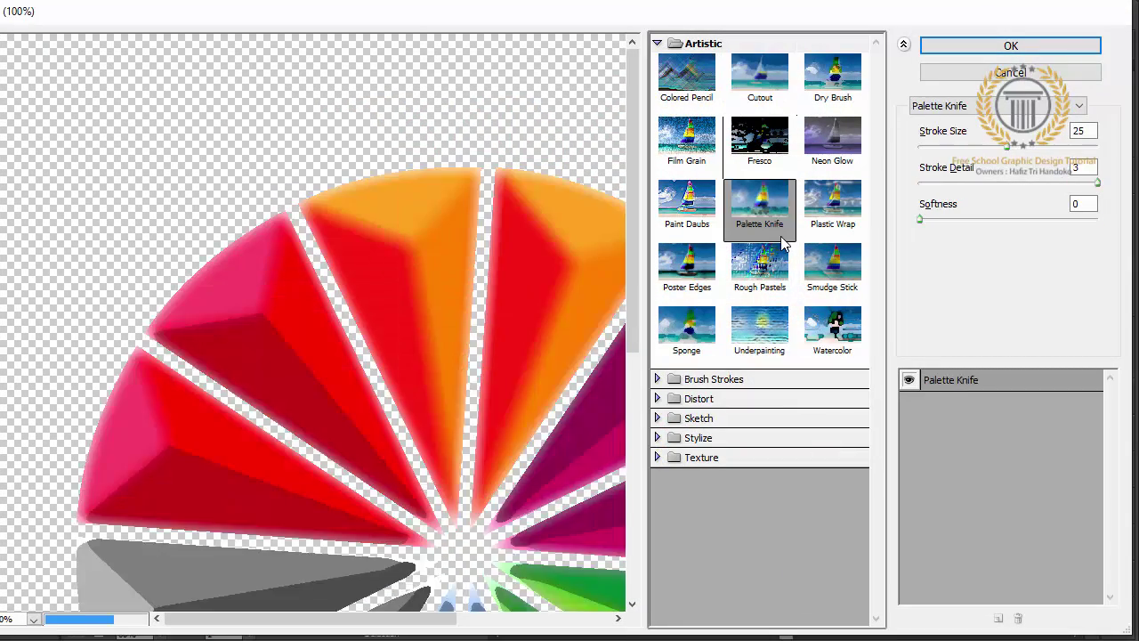
pyautogui.click(761, 265)
pyautogui.click(837, 275)
pyautogui.click(761, 267)
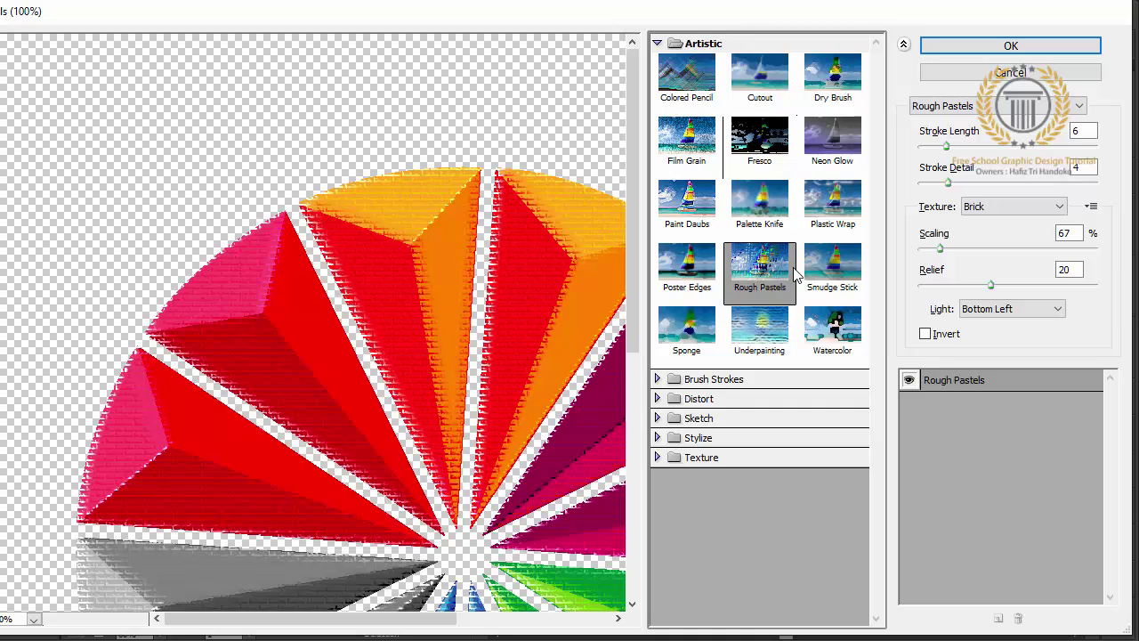
pyautogui.moveTo(552, 247)
pyautogui.mouseDown()
pyautogui.moveTo(498, 228)
pyautogui.moveTo(418, 127)
pyautogui.moveTo(435, 114)
pyautogui.moveTo(439, 131)
pyautogui.mouseUp()
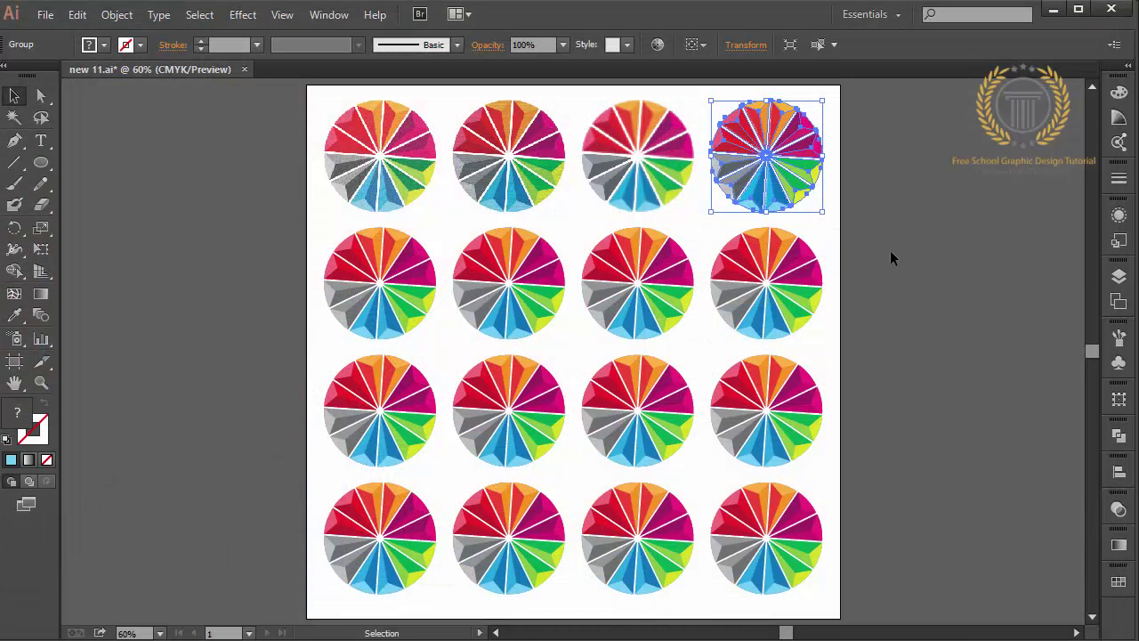
# Step: Apply Rough Pastels, then select the rightmost pinwheel in the second row
pyautogui.click(890, 251)
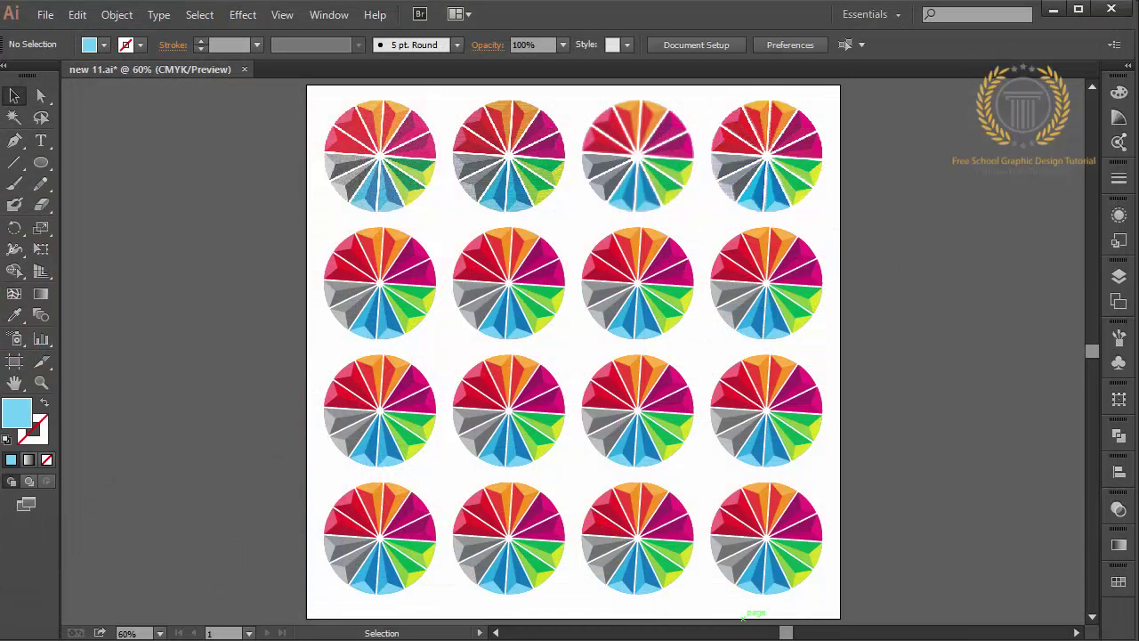
pyautogui.click(750, 296)
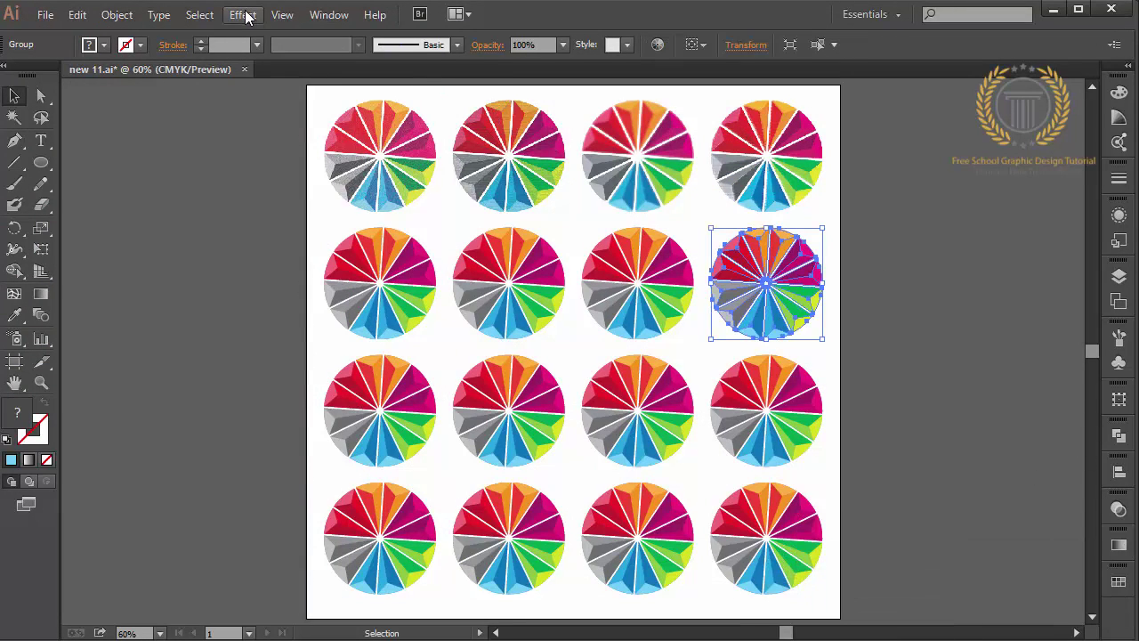
pyautogui.click(243, 15)
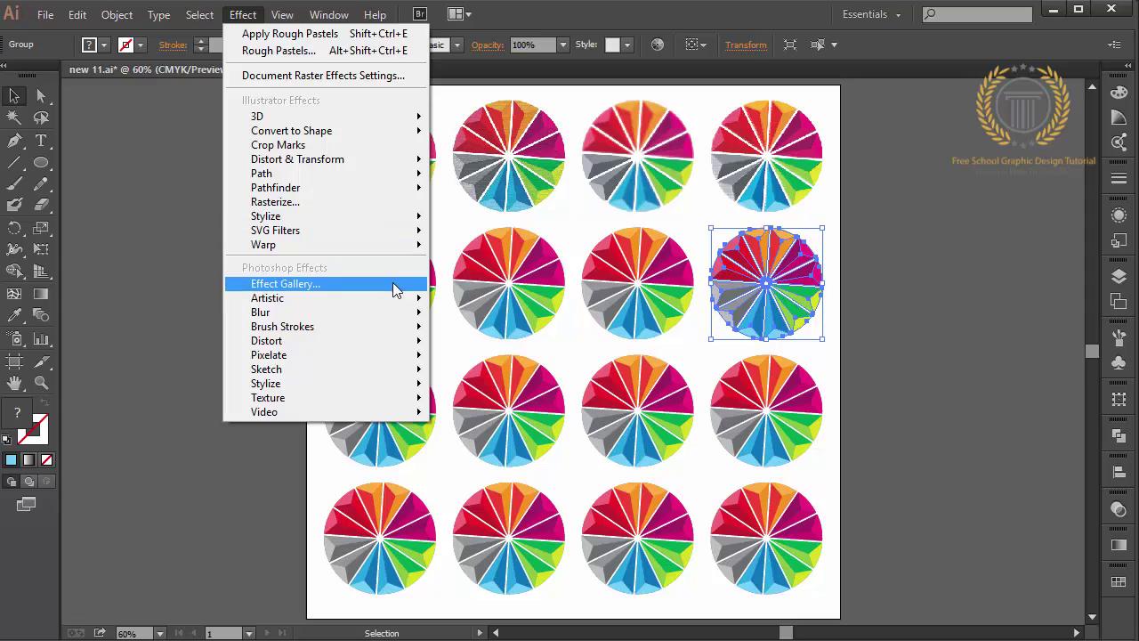
pyautogui.click(393, 285)
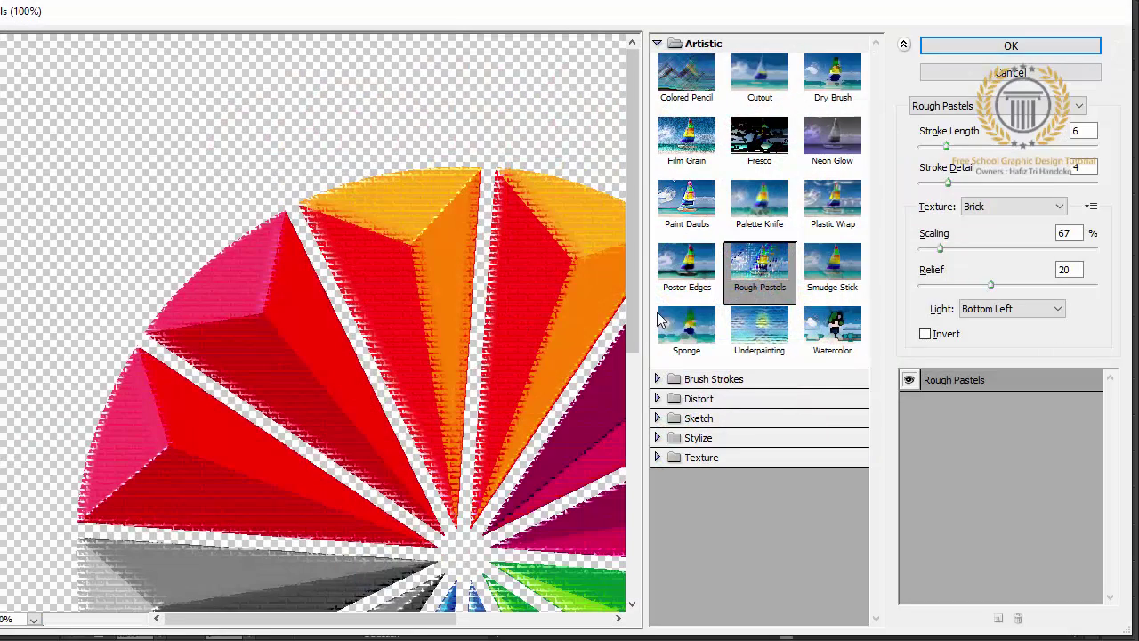
# Step: Give that pinwheel a Sponge effect (Brush Size 2, Definition 12, Smoothness 5)
pyautogui.click(677, 324)
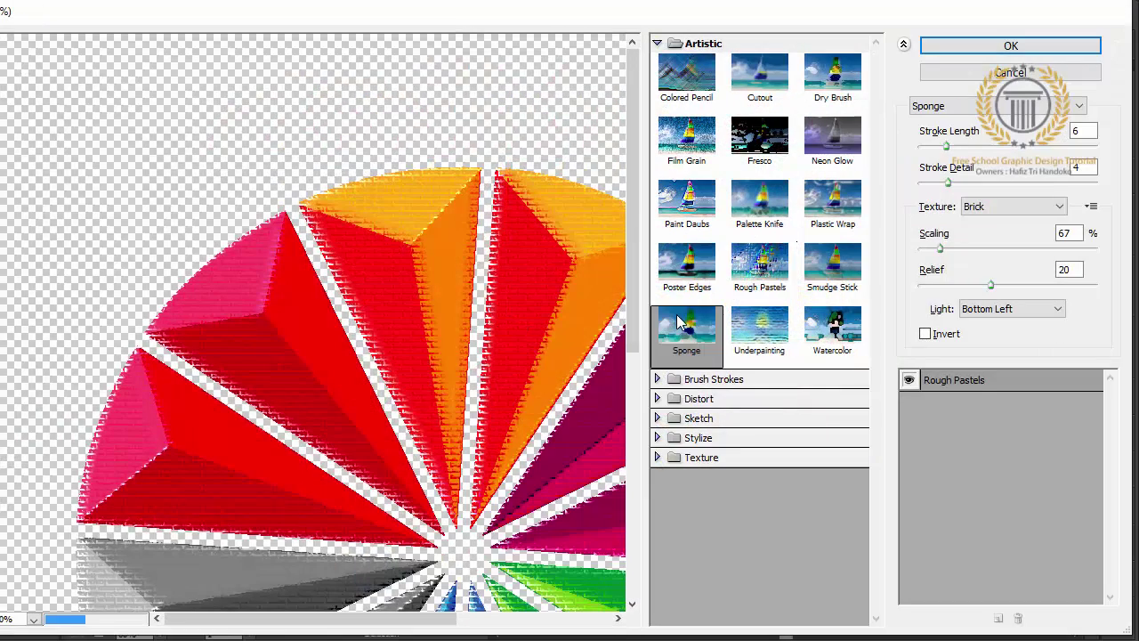
pyautogui.moveTo(427, 442); pyautogui.dragTo(356, 165)
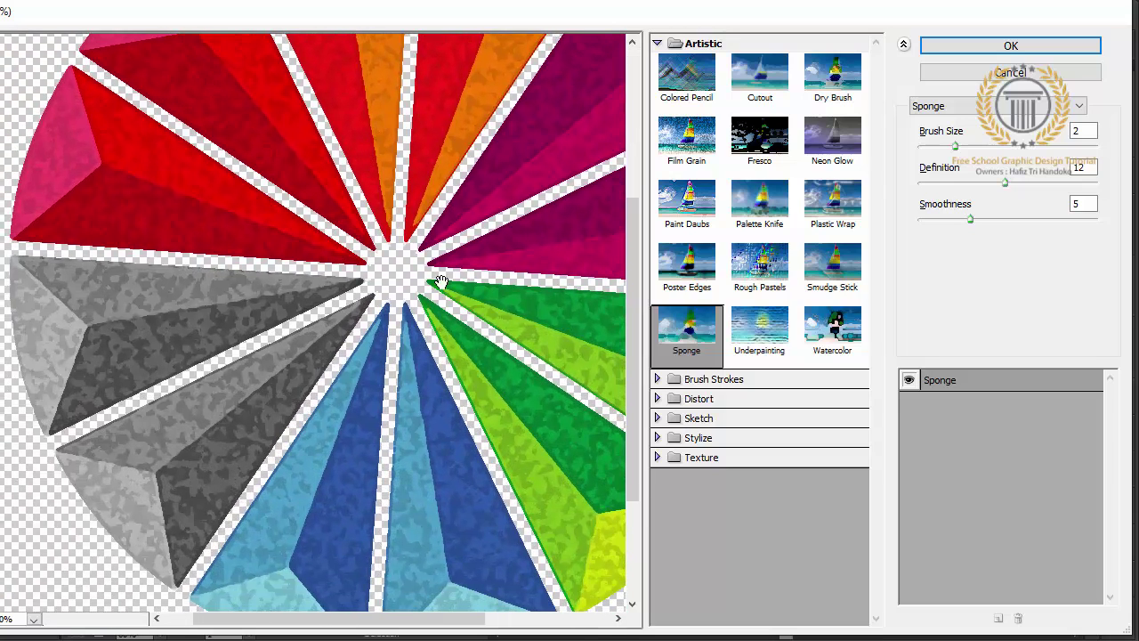
pyautogui.moveTo(442, 282)
pyautogui.mouseDown()
pyautogui.moveTo(239, 123)
pyautogui.moveTo(224, 305)
pyautogui.mouseUp()
pyautogui.moveTo(303, 217)
pyautogui.mouseDown()
pyautogui.moveTo(294, 297)
pyautogui.moveTo(508, 312)
pyautogui.mouseUp()
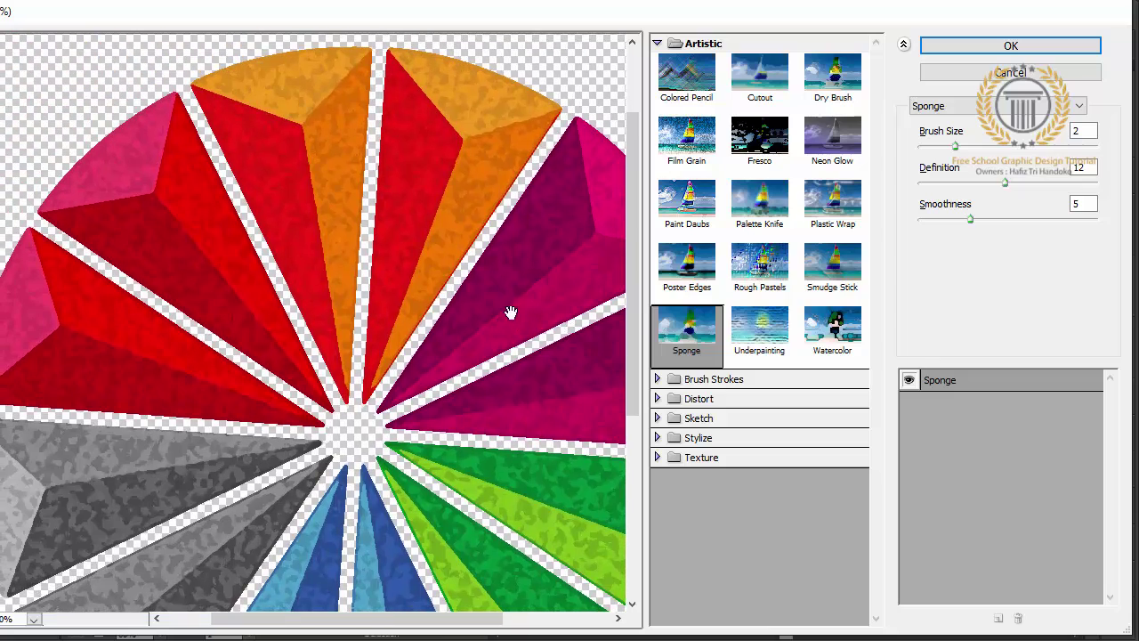
pyautogui.click(998, 46)
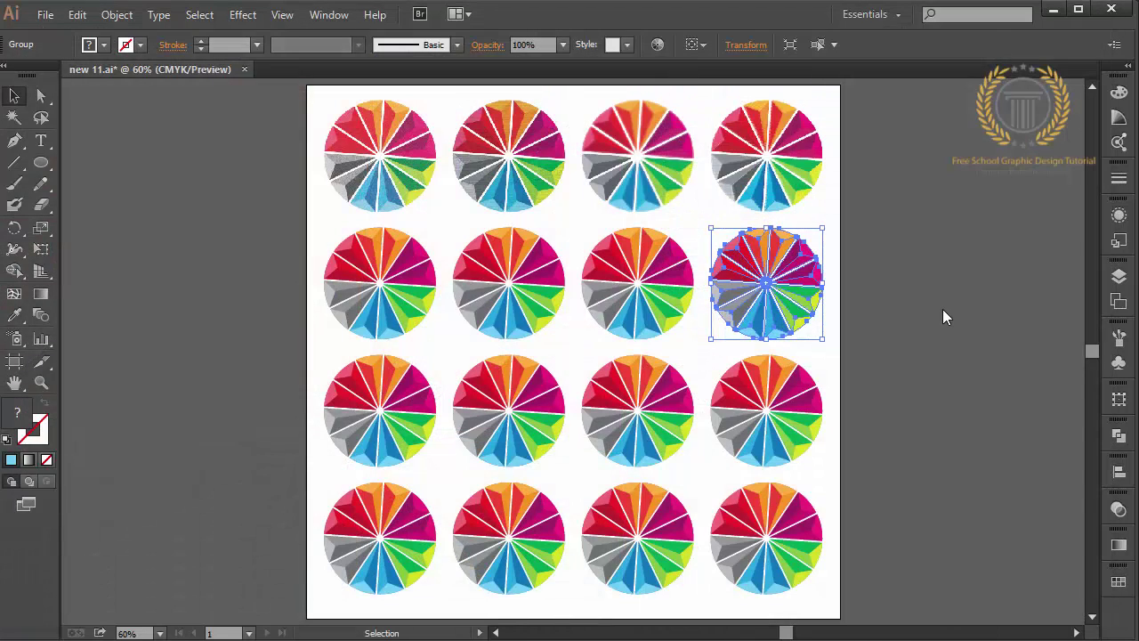
# Step: Deselect, then marquee-select all four pinwheels in the third row
pyautogui.click(944, 316)
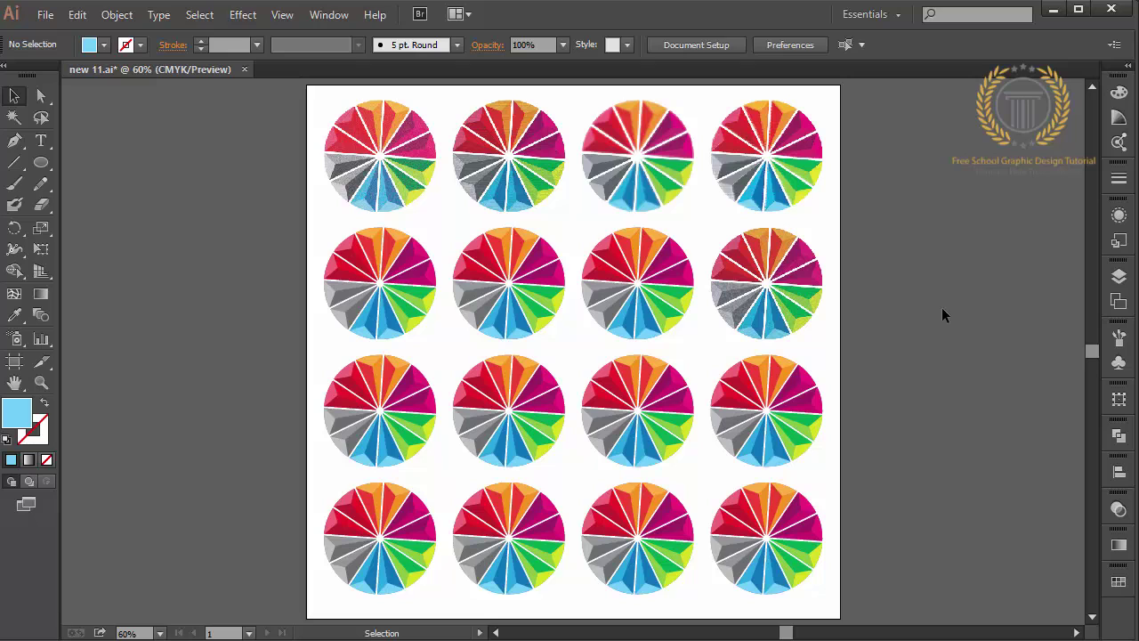
pyautogui.moveTo(907, 363)
pyautogui.mouseDown()
pyautogui.moveTo(412, 415)
pyautogui.moveTo(918, 384)
pyautogui.mouseUp()
pyautogui.click(388, 422)
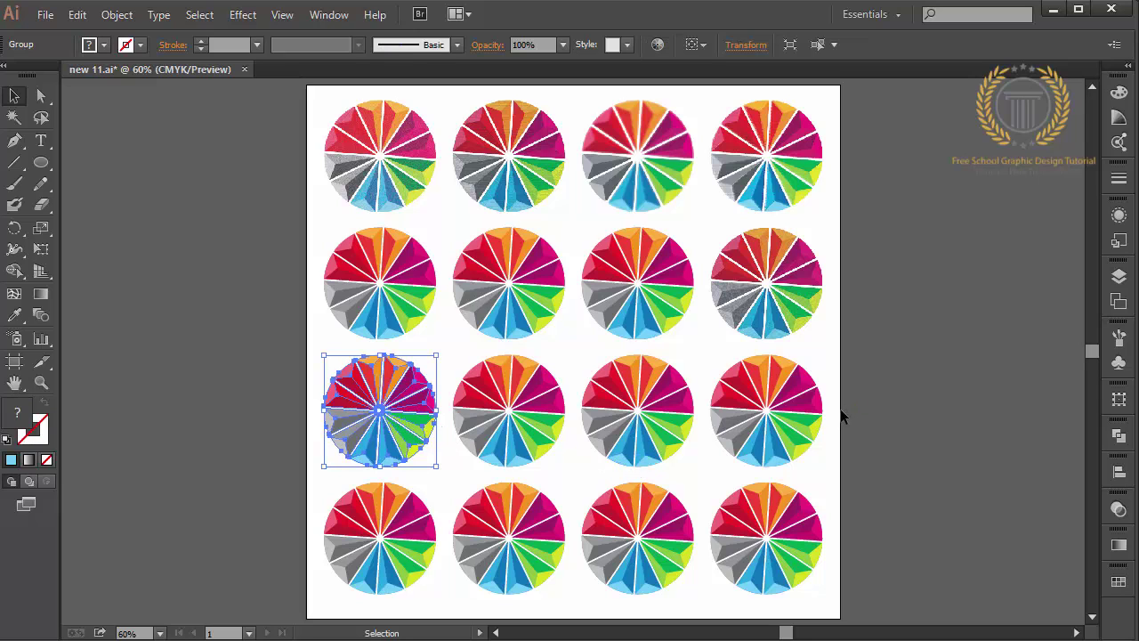
pyautogui.moveTo(840, 410)
pyautogui.mouseDown()
pyautogui.moveTo(285, 448)
pyautogui.moveTo(283, 430)
pyautogui.mouseUp()
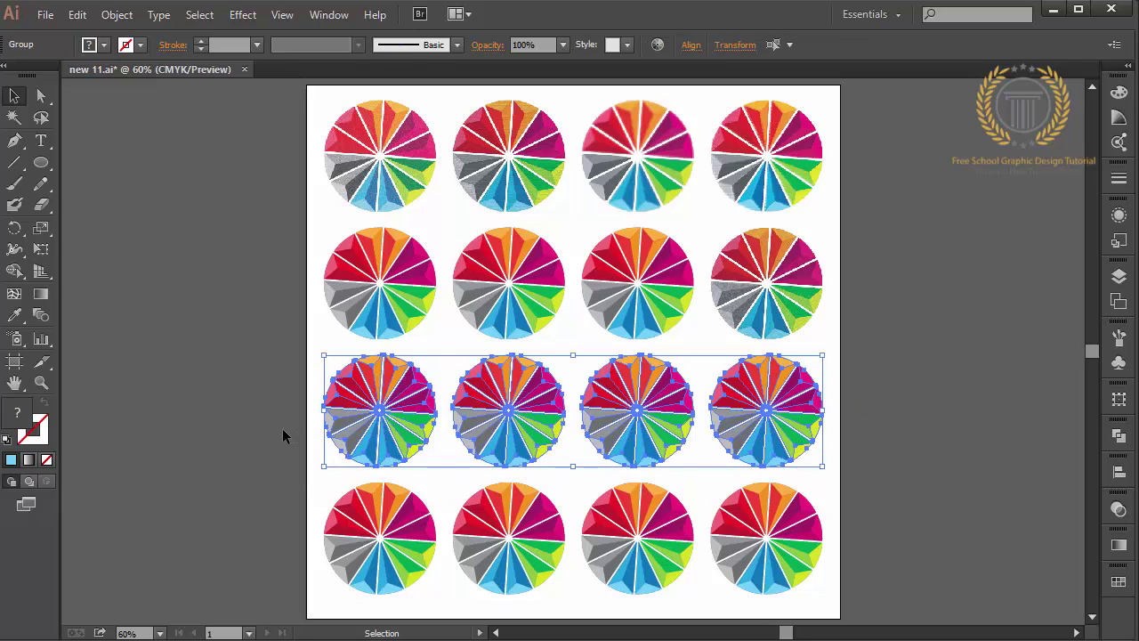
# Step: Preview a paler blue fill in the Color Picker, then cancel the colour change
pyautogui.doubleClick(33, 424)
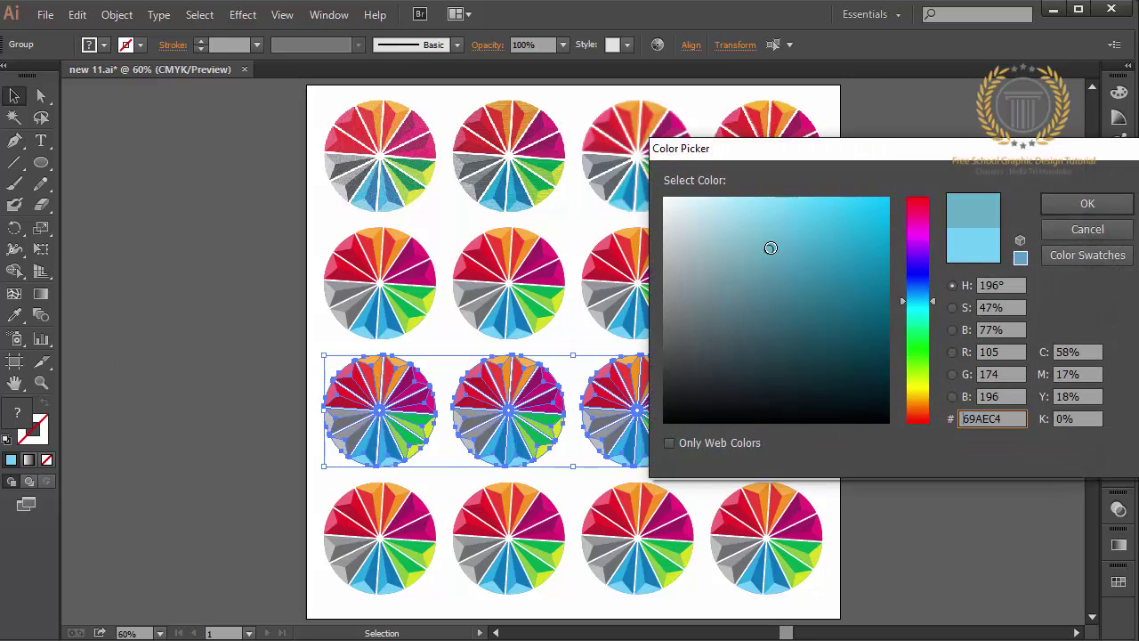
pyautogui.moveTo(770, 247); pyautogui.dragTo(739, 196)
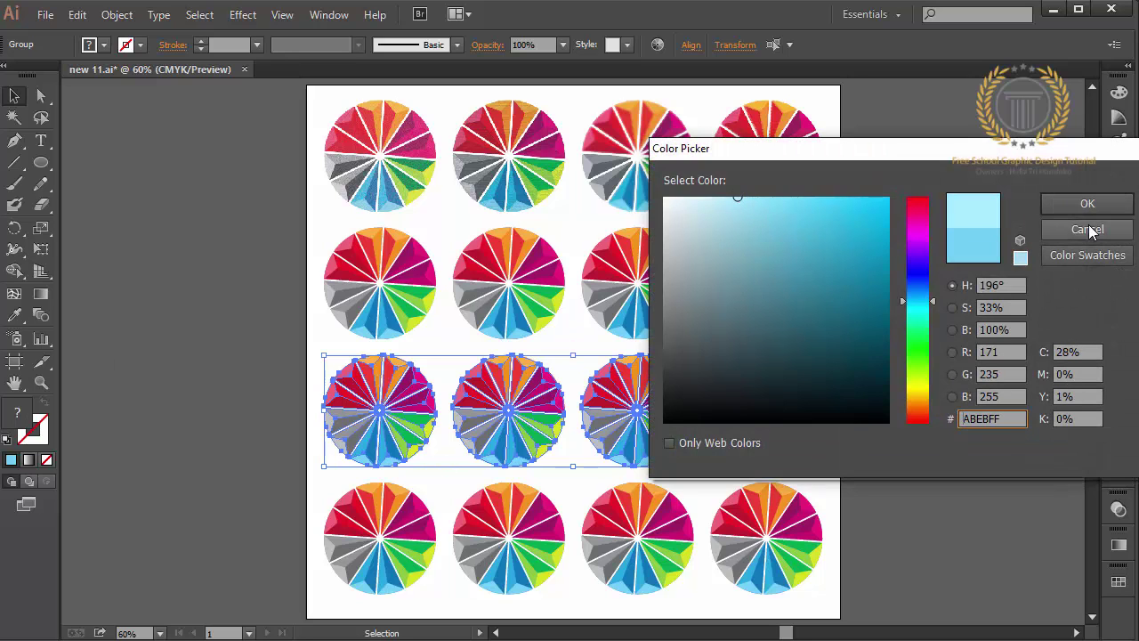
pyautogui.click(1081, 228)
pyautogui.click(233, 15)
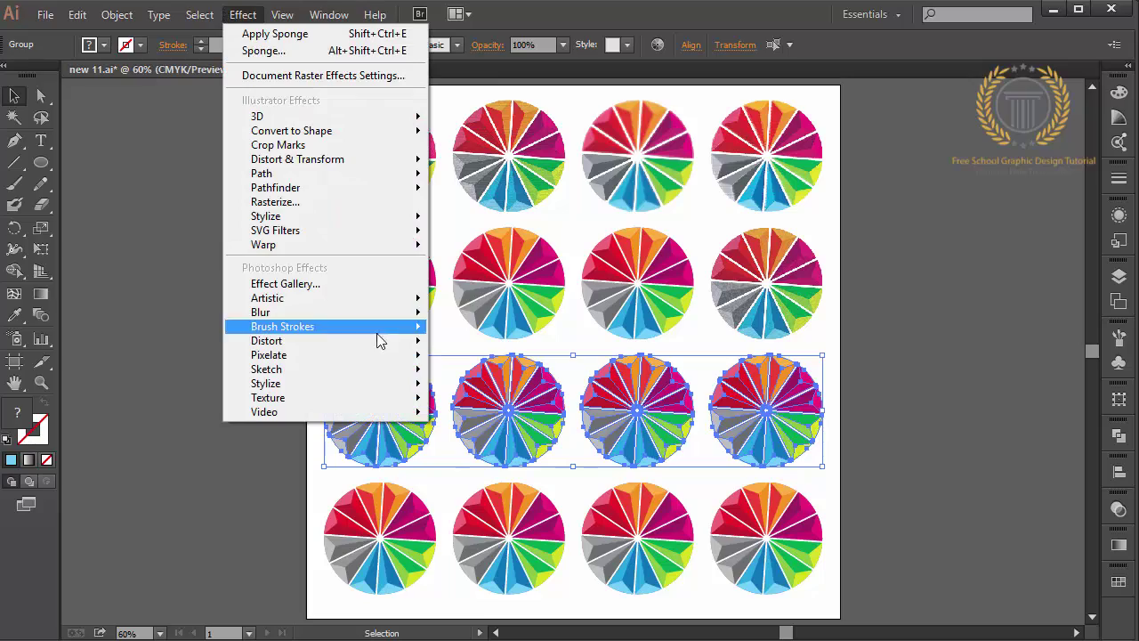
# Step: Browse Artistic filters, then apply Angled Strokes (Direction Balance 100, Stroke Length 3, Sharpness 10) to the row
pyautogui.click(369, 284)
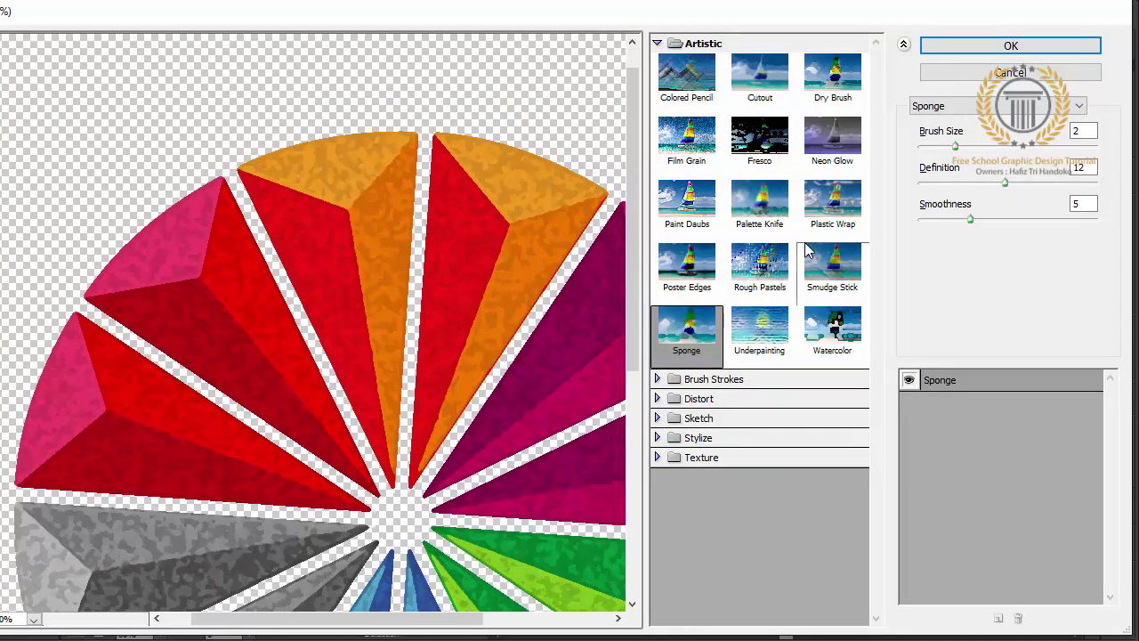
pyautogui.click(832, 203)
pyautogui.click(759, 202)
pyautogui.click(763, 267)
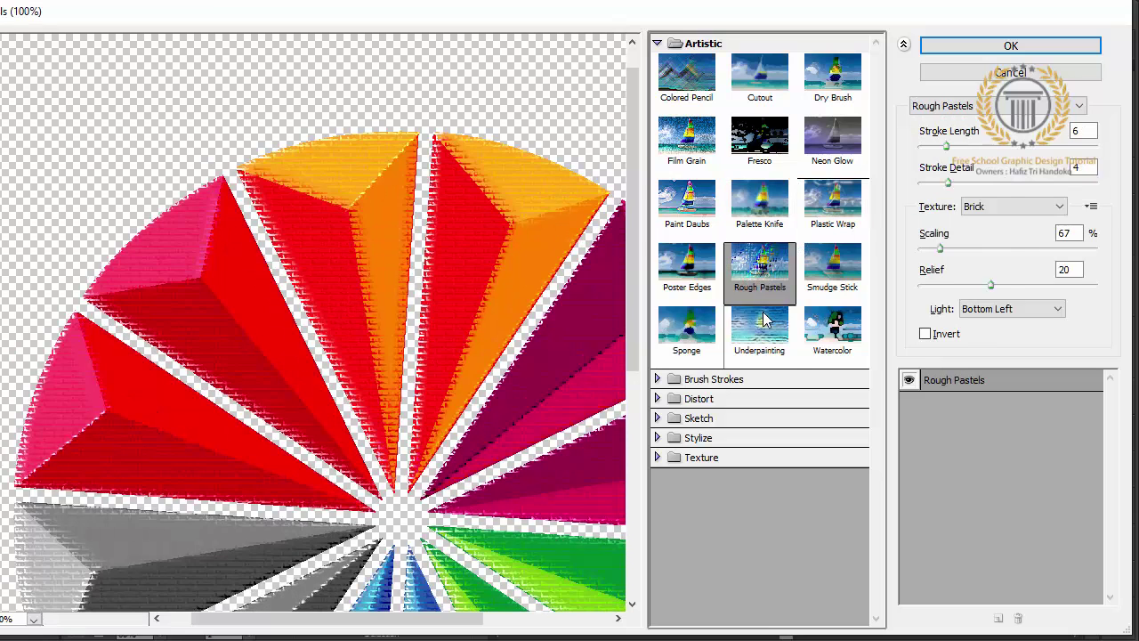
pyautogui.click(761, 329)
pyautogui.click(839, 322)
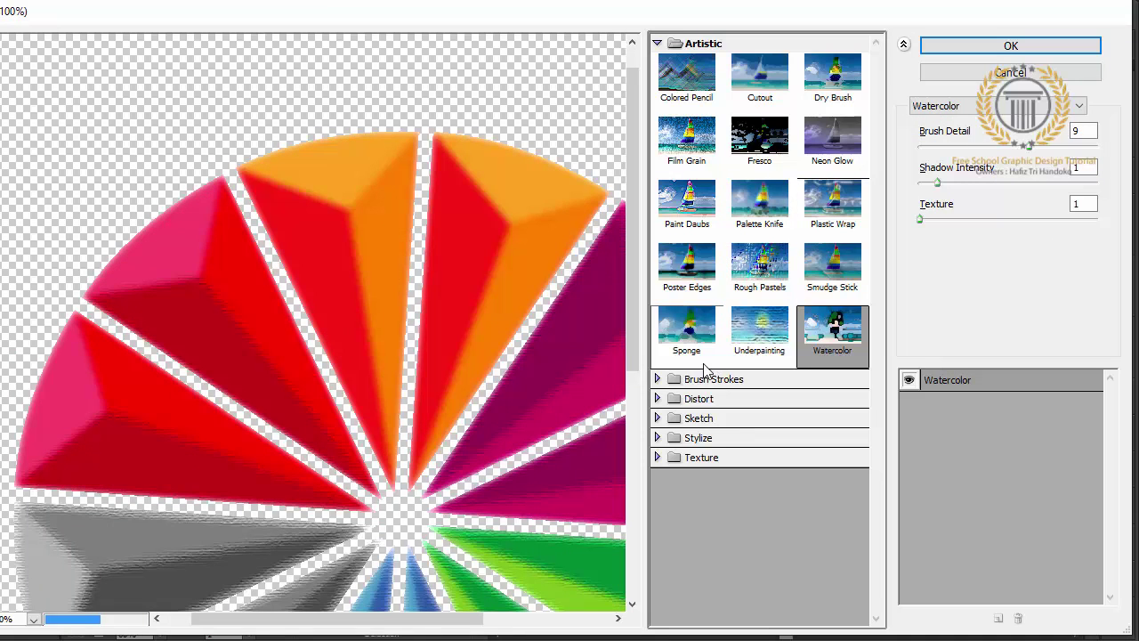
pyautogui.click(669, 380)
pyautogui.click(781, 416)
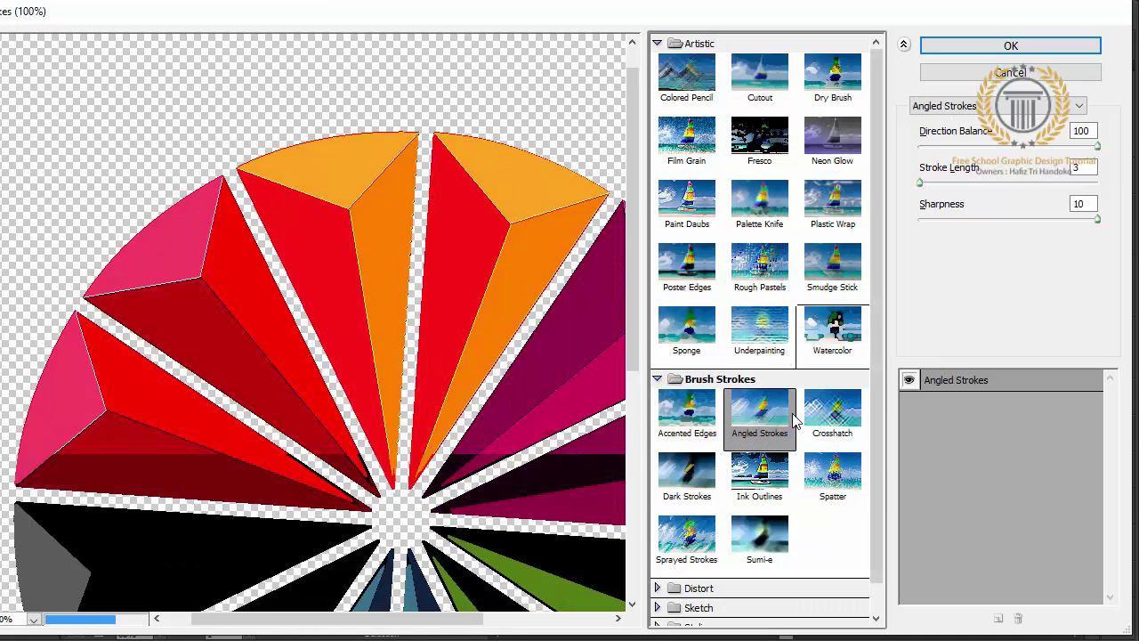
pyautogui.click(939, 50)
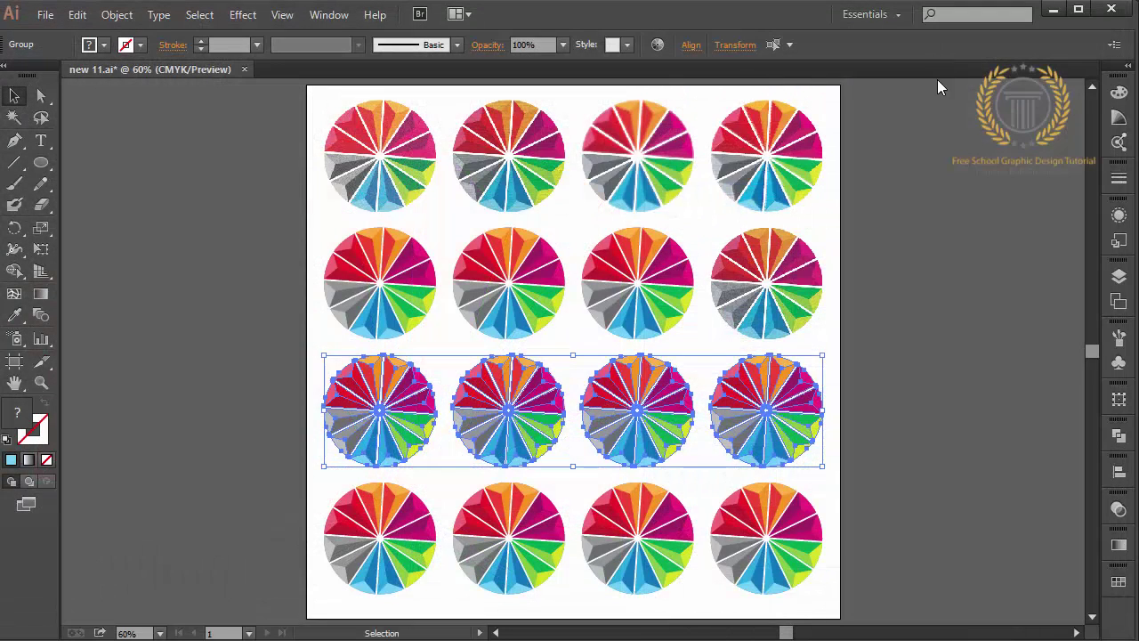
pyautogui.click(931, 279)
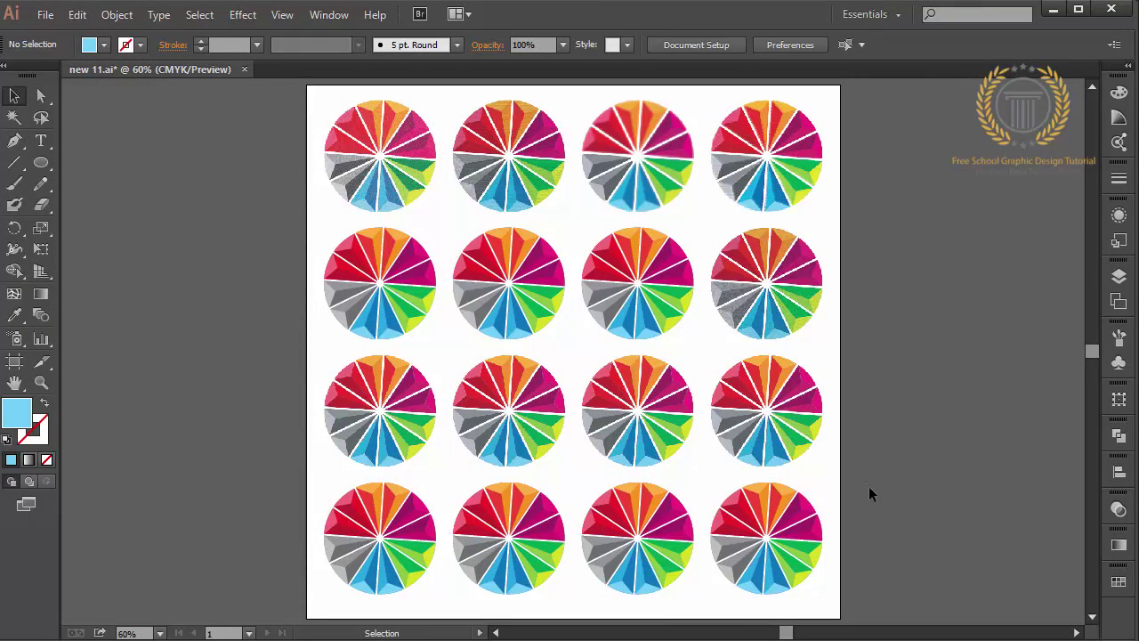
pyautogui.hotkey('ctrl', '+')
pyautogui.hotkey('ctrl', '+')
pyautogui.hotkey('ctrl', '+')
pyautogui.hotkey('ctrl', '+')
pyautogui.hotkey('ctrl', '-')
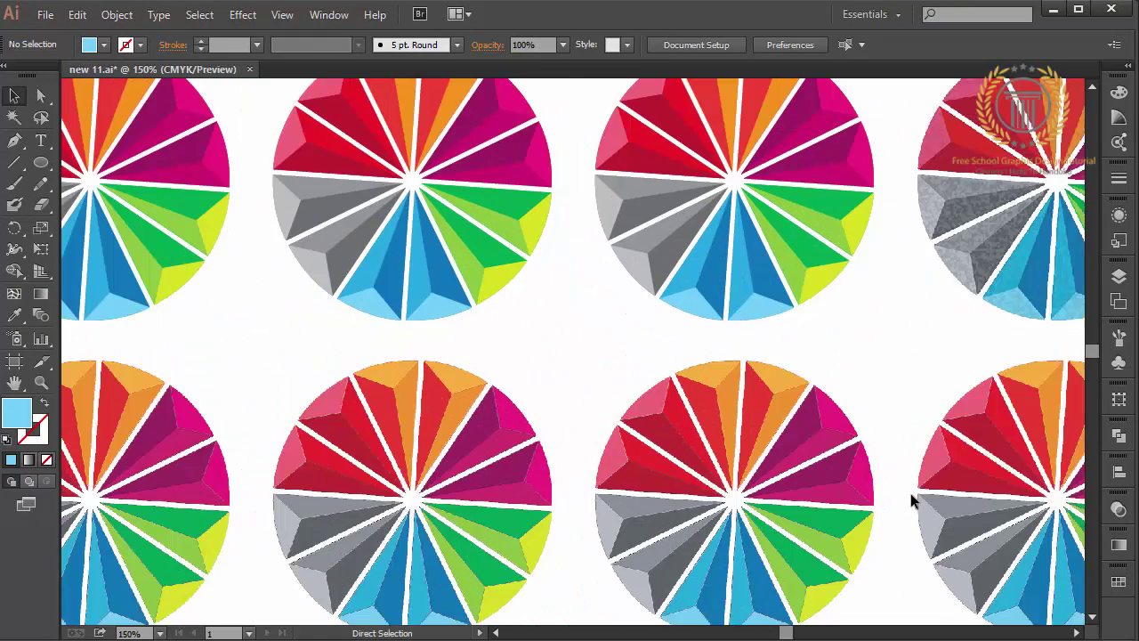
pyautogui.hotkey('ctrl', '-')
pyautogui.hotkey('ctrl', '-')
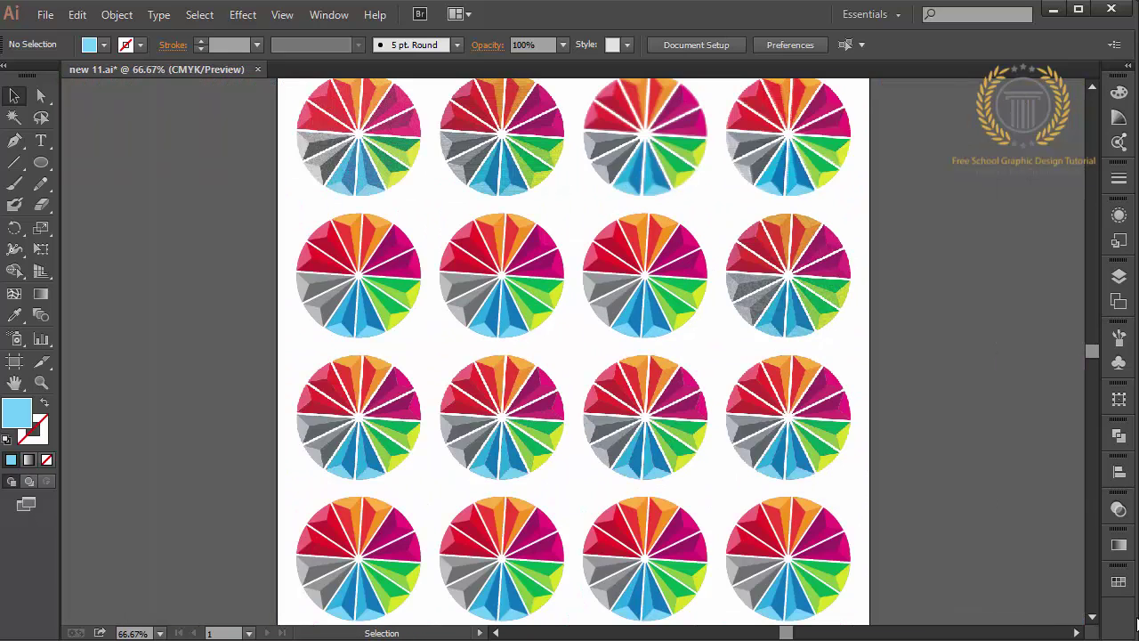
pyautogui.click(1097, 623)
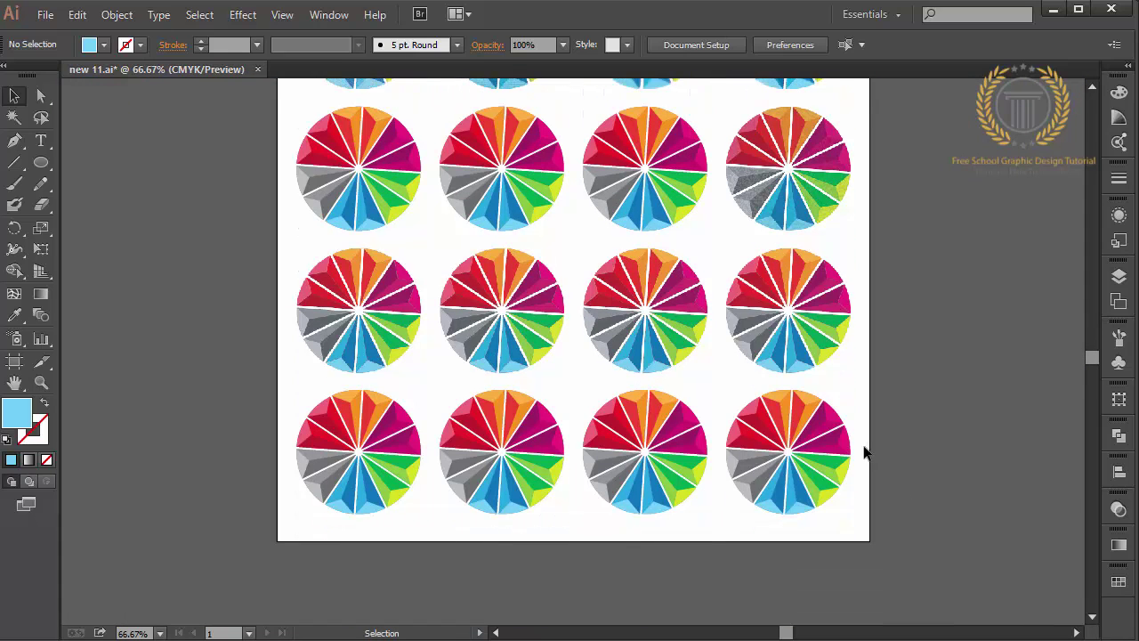
pyautogui.moveTo(867, 447); pyautogui.dragTo(245, 516)
pyautogui.click(245, 507)
# Step: Marquee-select the four bottom-row pinwheels and group them
pyautogui.moveTo(270, 471); pyautogui.dragTo(869, 445)
pyautogui.rightClick(879, 454)
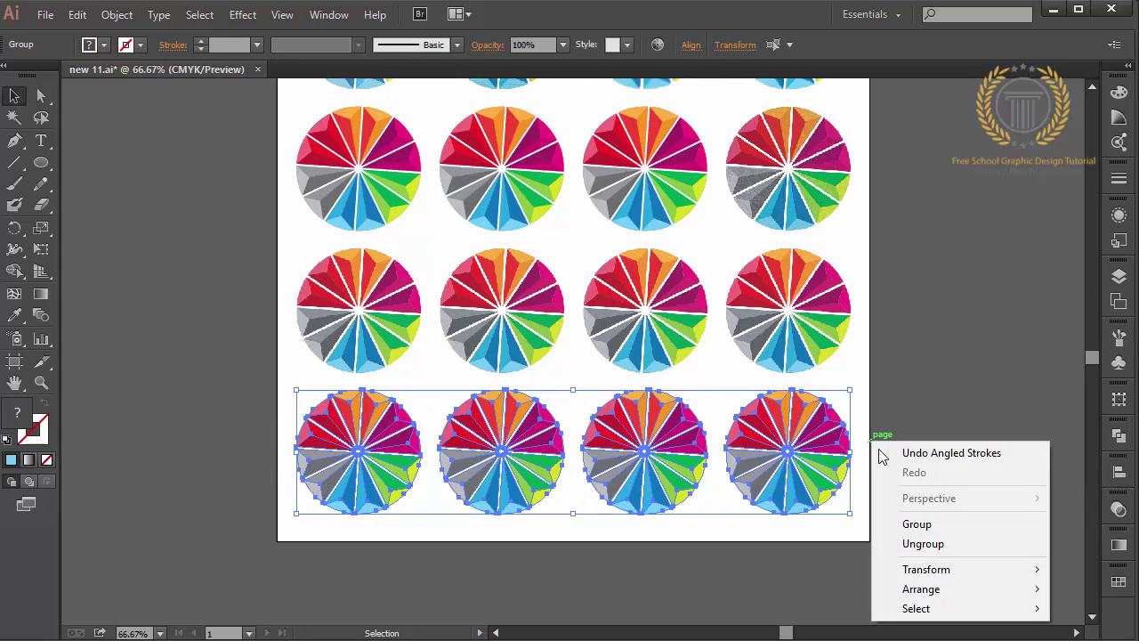
pyautogui.click(940, 530)
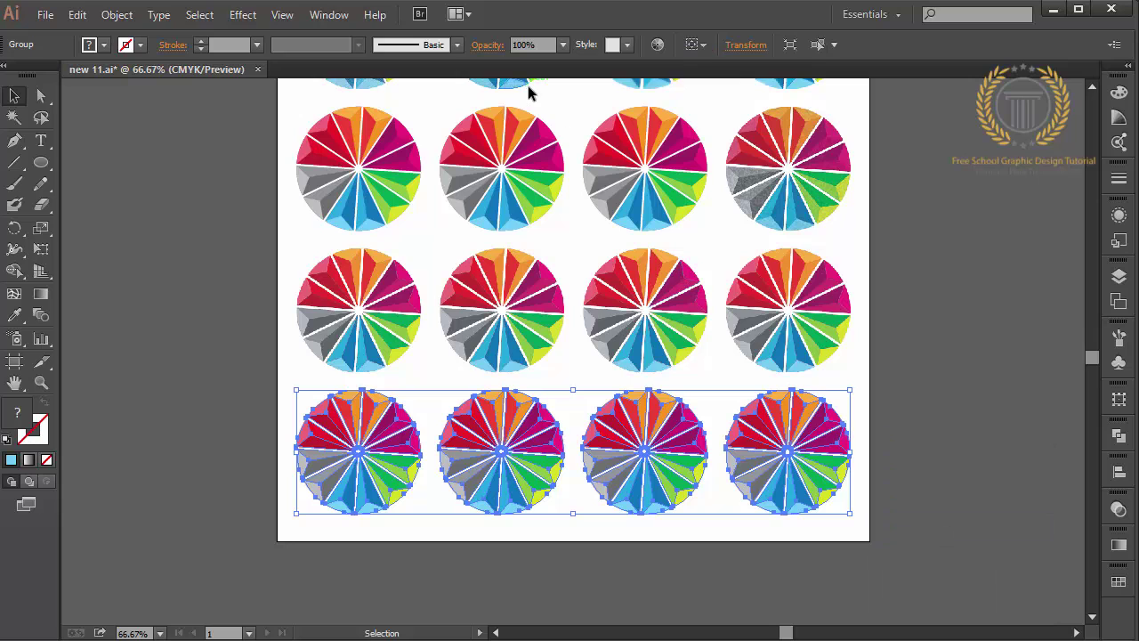
# Step: Preview Sumi-e and the Distort filters Diffuse Glow, Glass and Ocean Ripple on the group
pyautogui.click(247, 19)
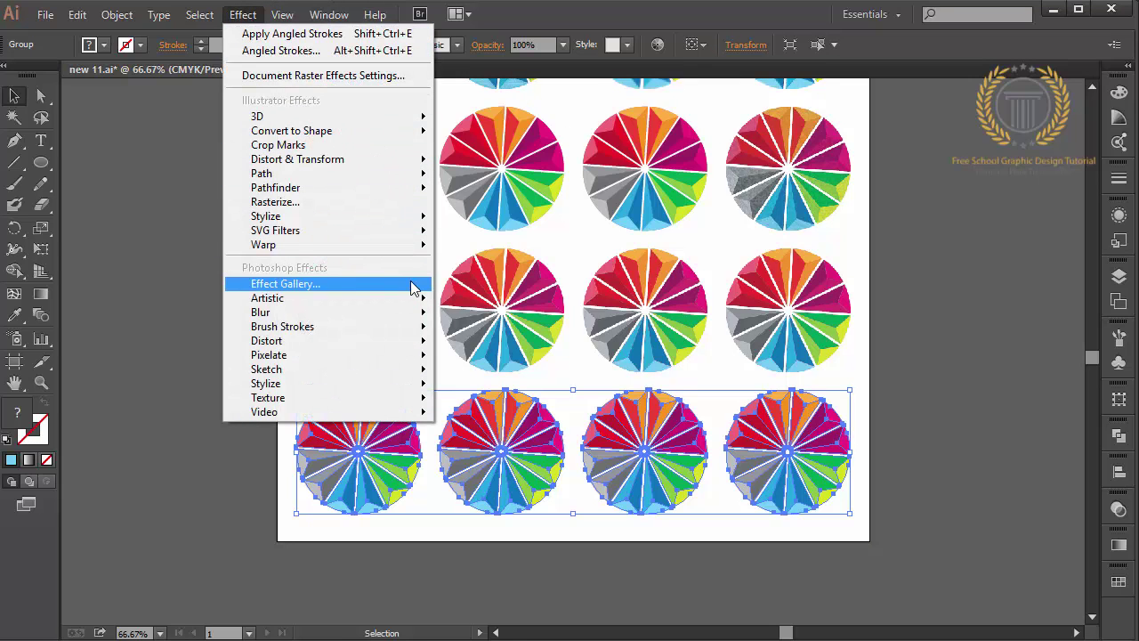
pyautogui.click(337, 292)
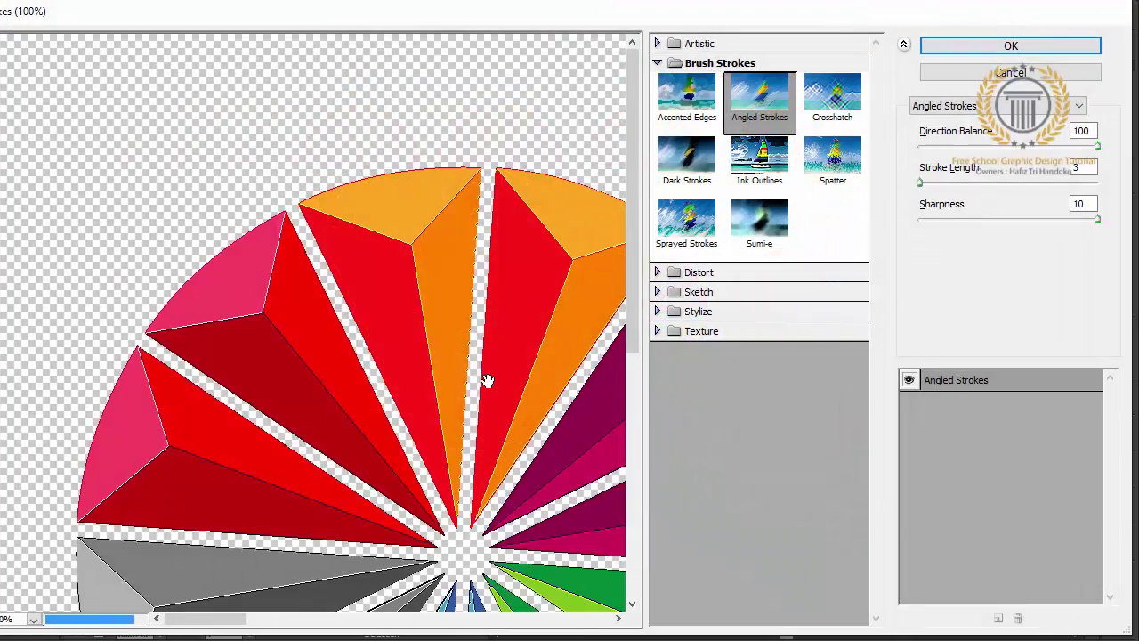
pyautogui.moveTo(486, 382); pyautogui.dragTo(389, 224)
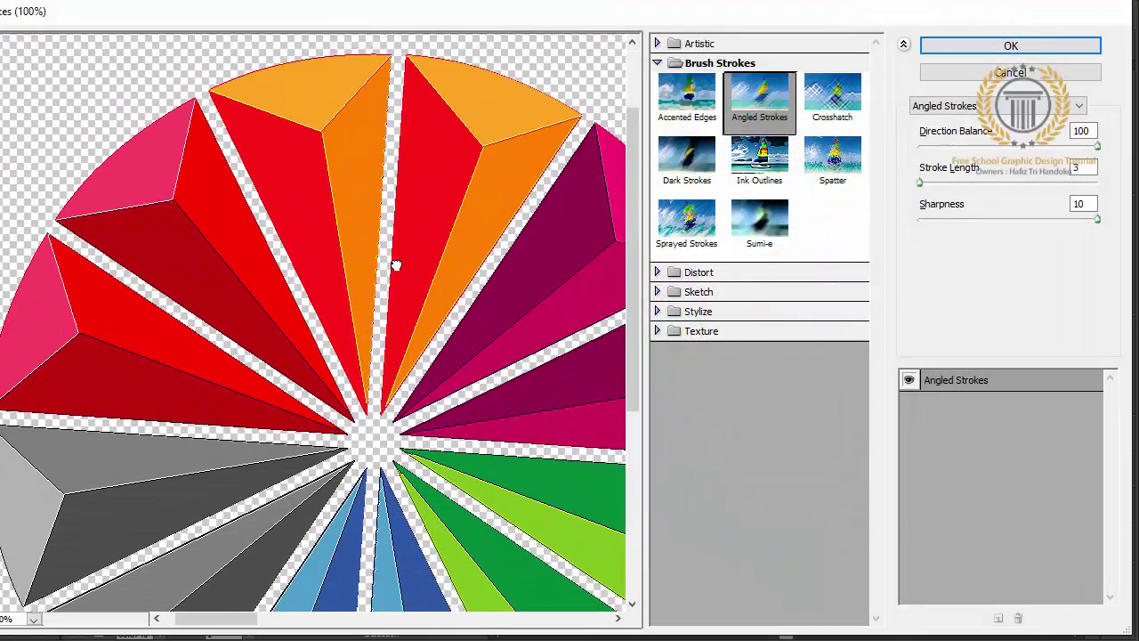
pyautogui.click(750, 222)
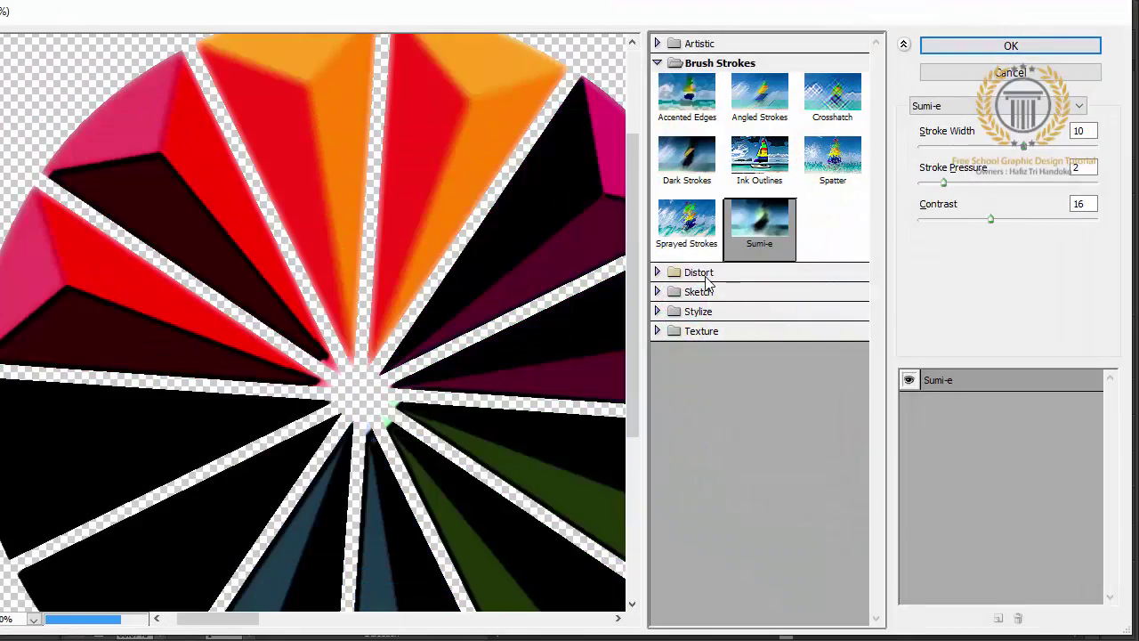
pyautogui.click(703, 272)
pyautogui.click(710, 322)
pyautogui.click(740, 305)
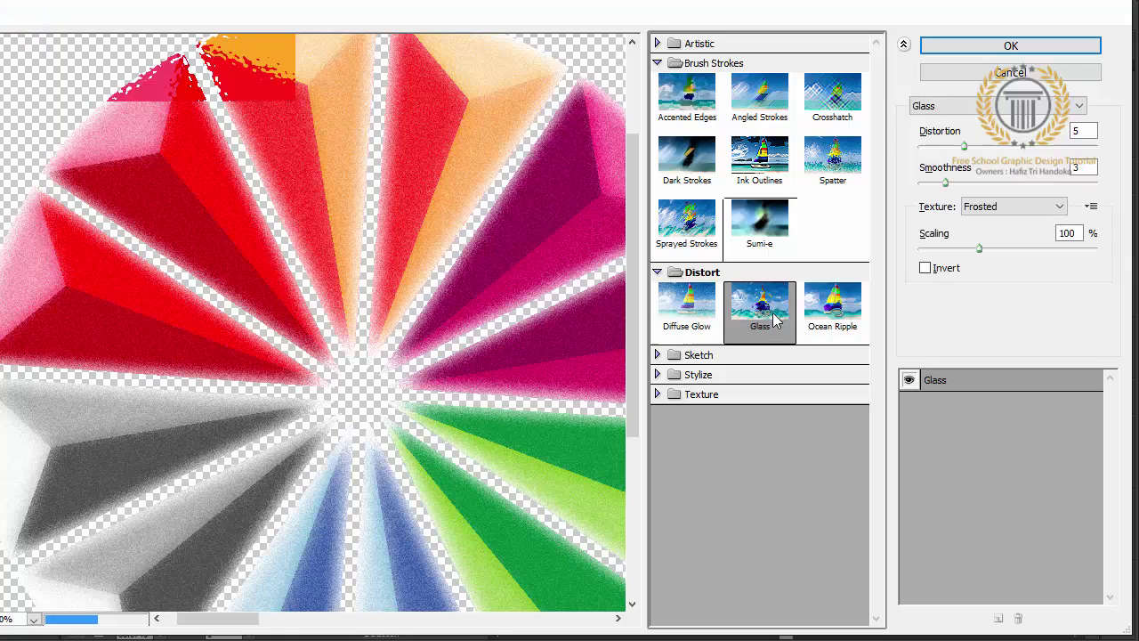
pyautogui.click(859, 311)
pyautogui.click(725, 359)
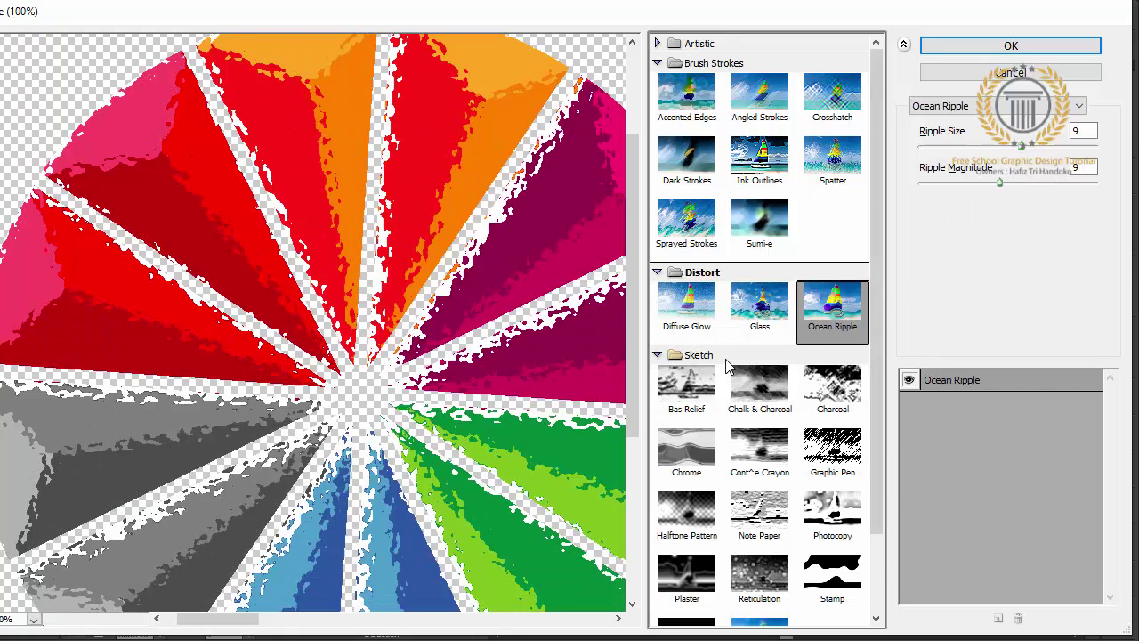
pyautogui.scroll(-3, 875, 396)
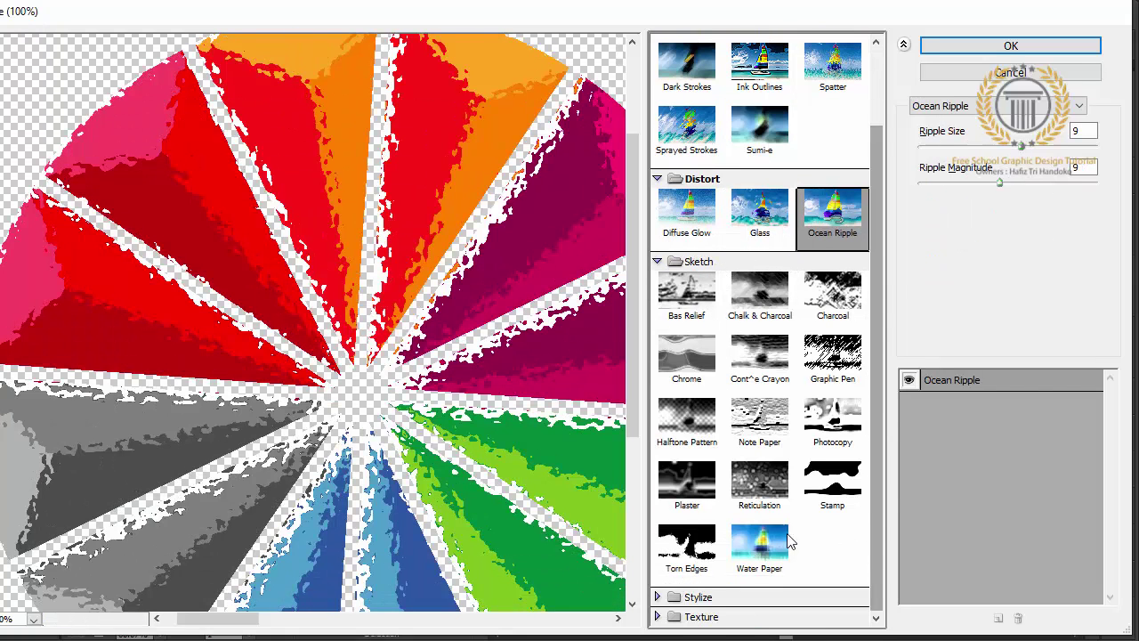
# Step: After previewing Water Paper and other textures, apply Texturizer: Canvas, Scaling 89%, Relief 4
pyautogui.click(790, 541)
pyautogui.click(703, 597)
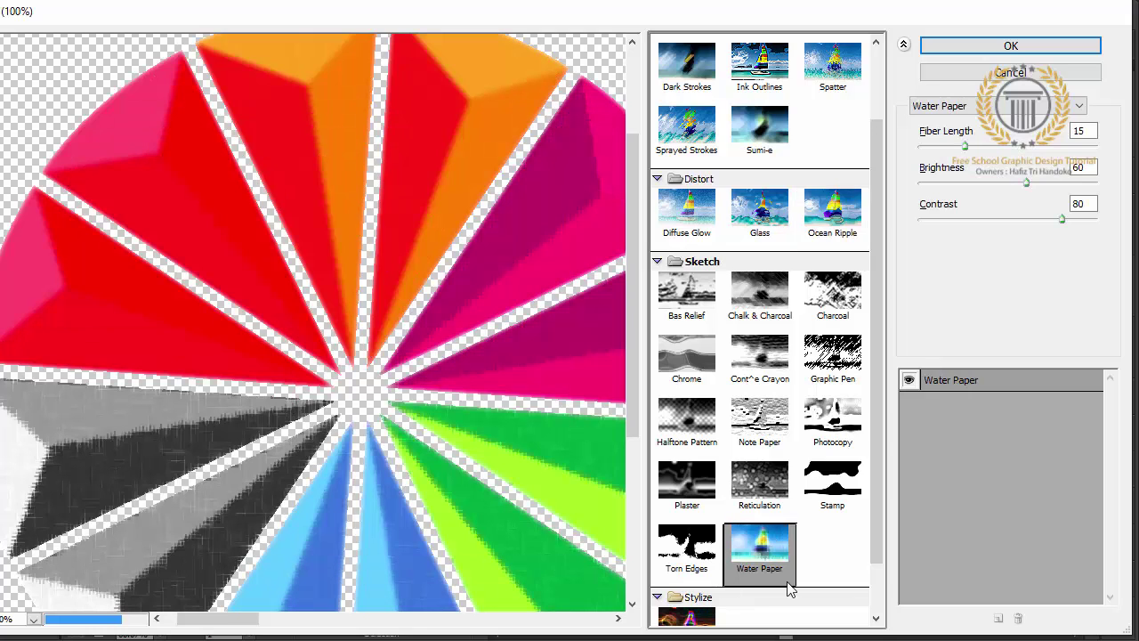
pyautogui.scroll(-2, 875, 579)
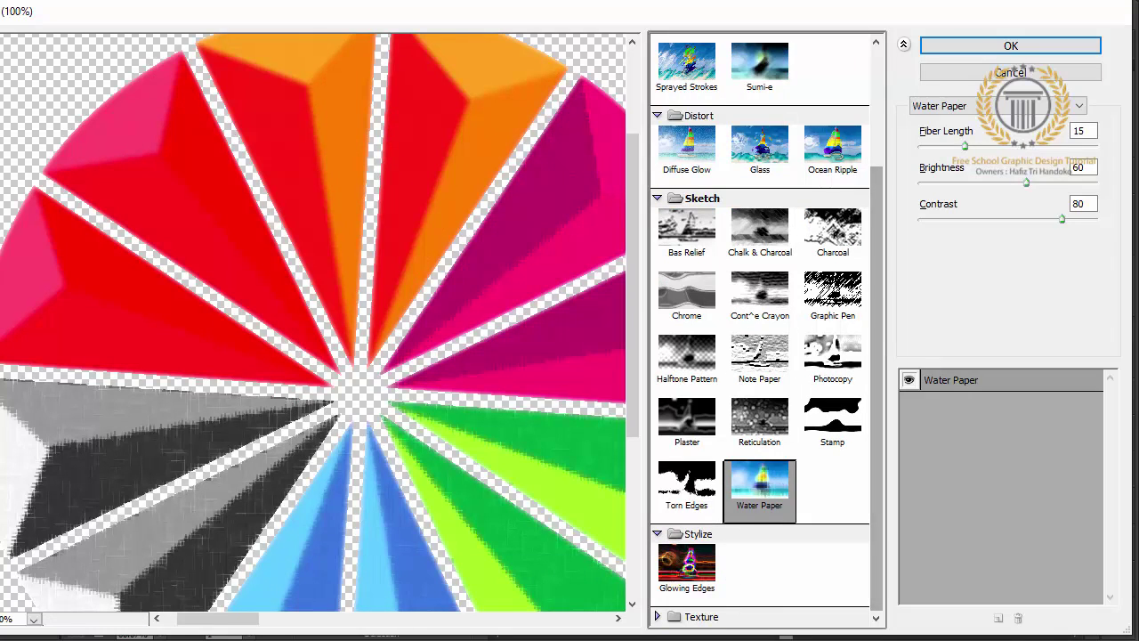
pyautogui.scroll(-4, 883, 565)
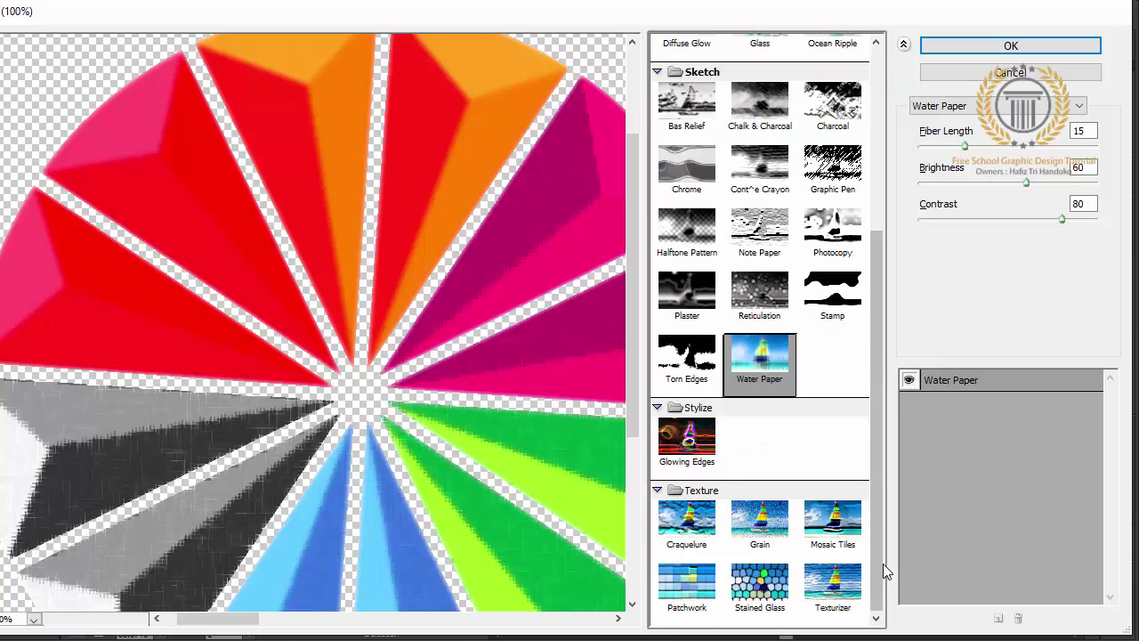
pyautogui.click(760, 532)
pyautogui.click(686, 525)
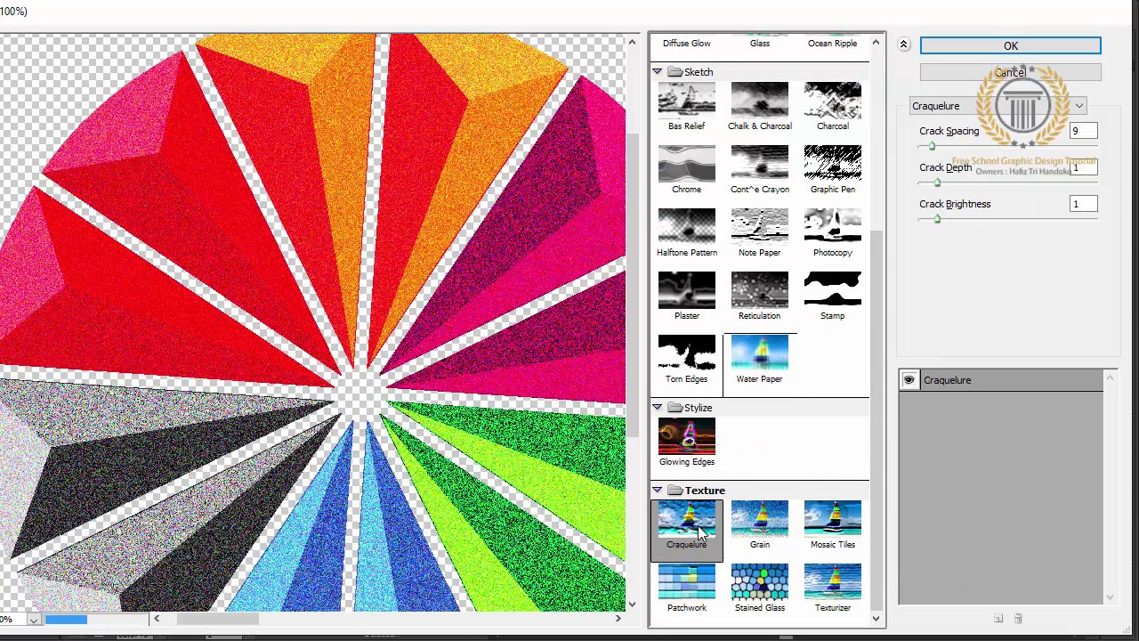
pyautogui.click(686, 587)
pyautogui.click(761, 589)
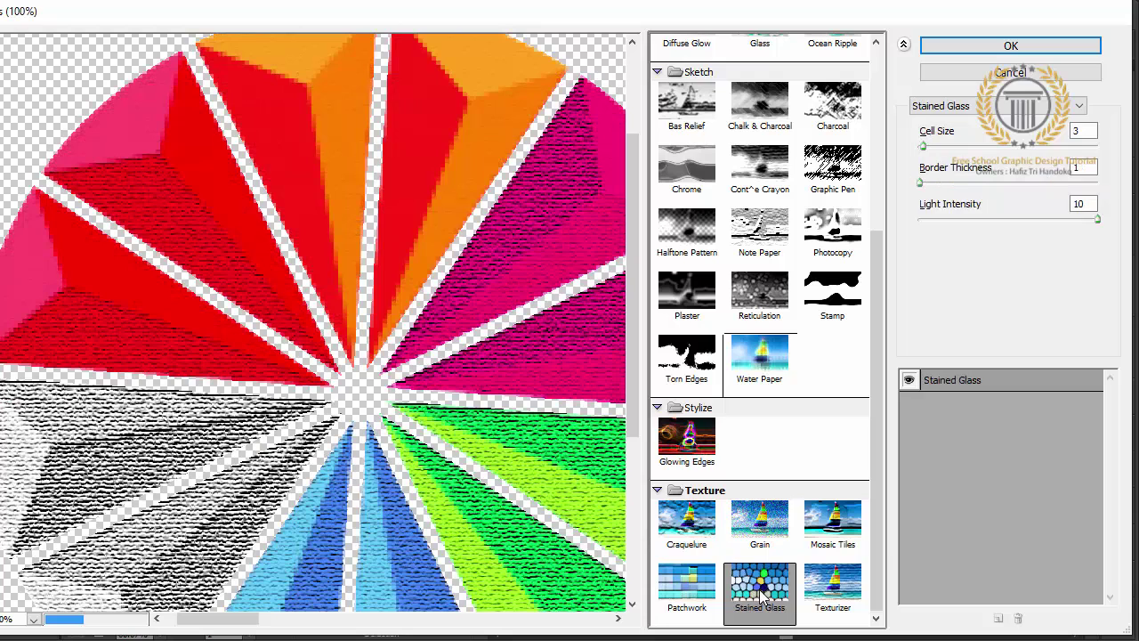
pyautogui.click(850, 590)
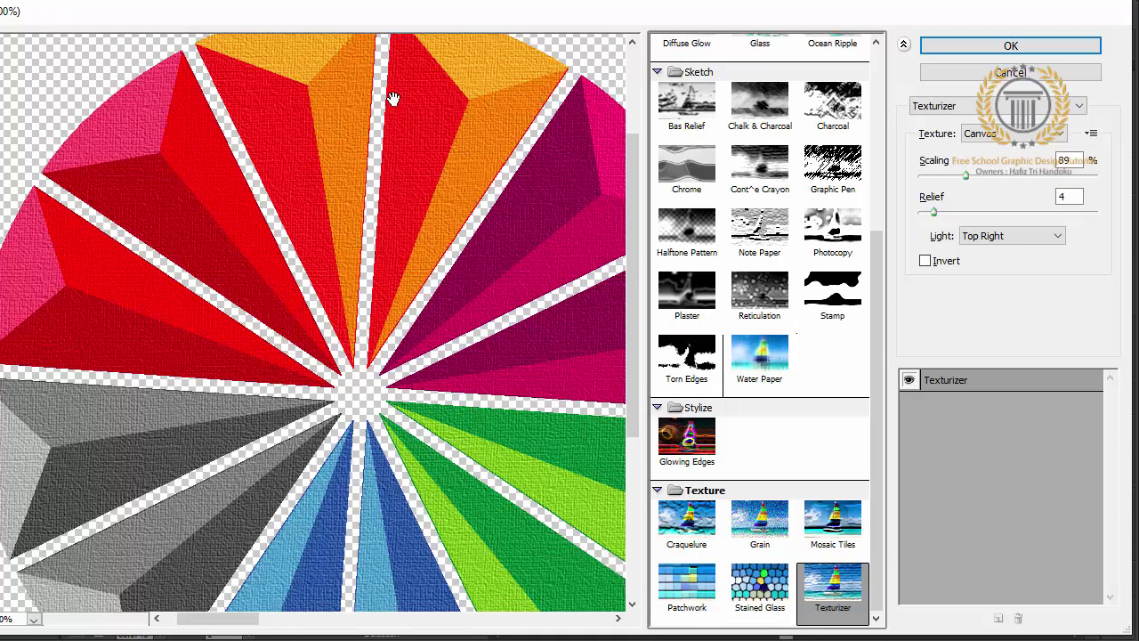
pyautogui.click(1025, 44)
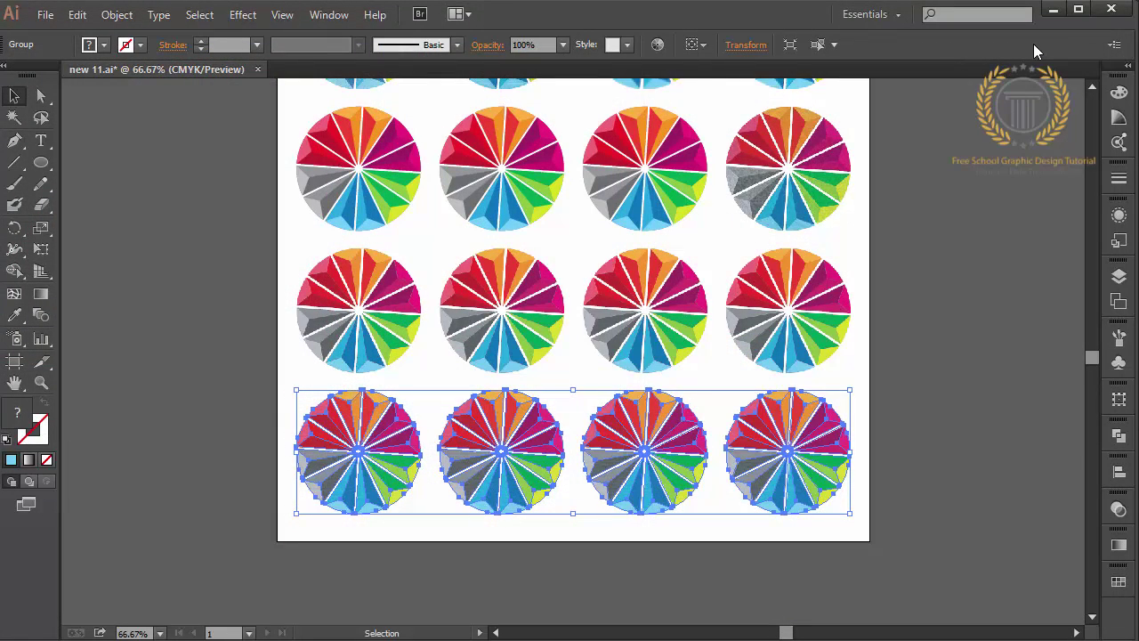
pyautogui.click(957, 167)
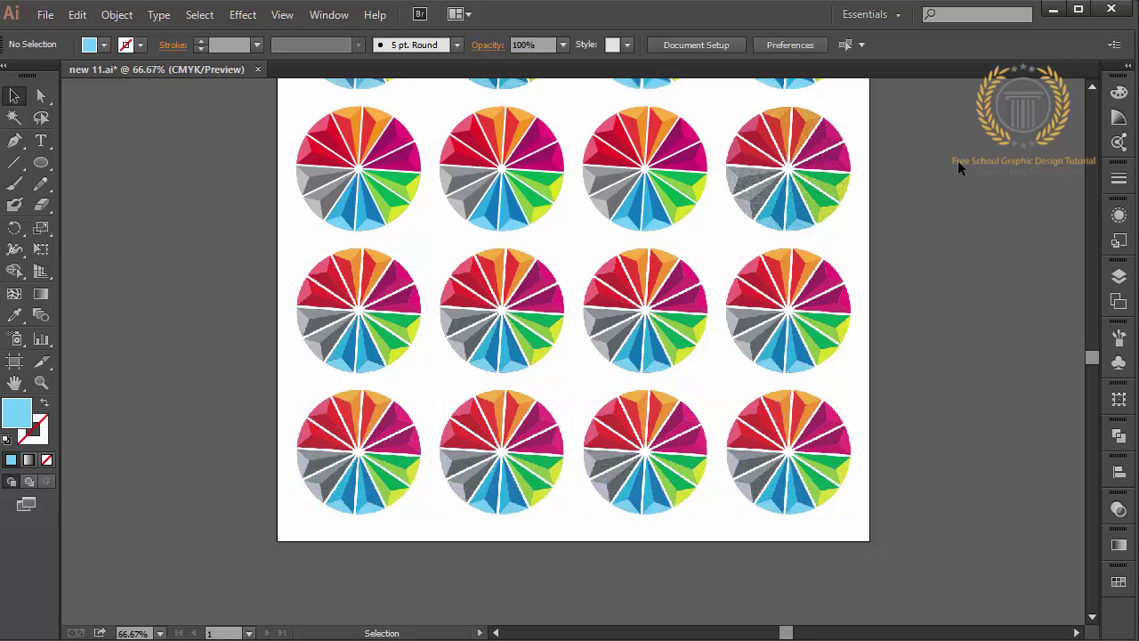
pyautogui.hotkey('ctrl', '0')
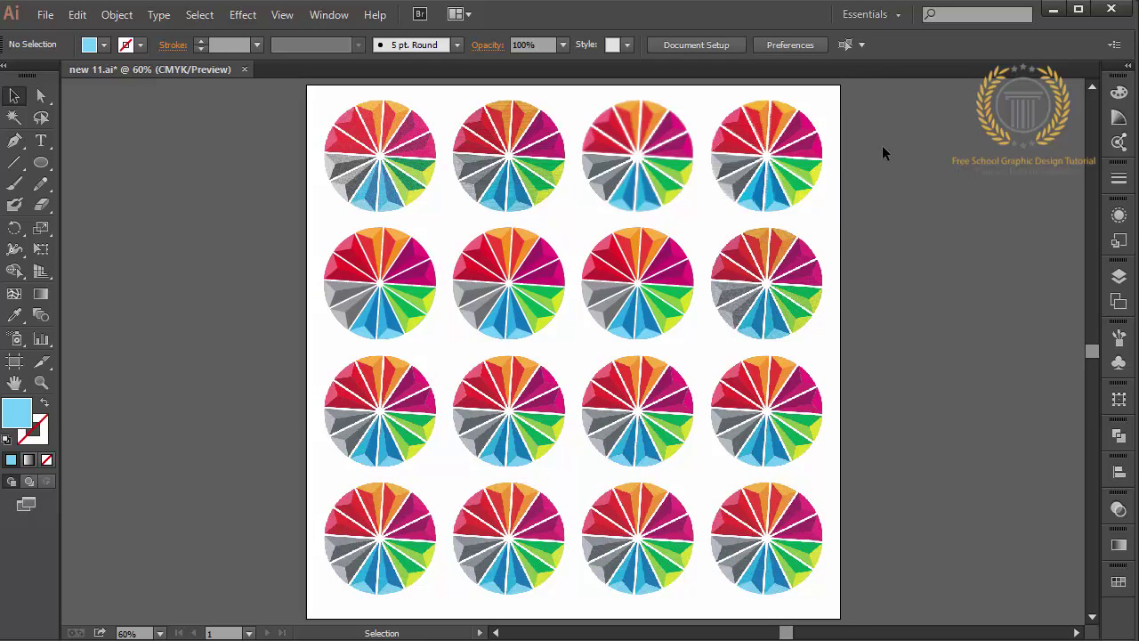
pyautogui.moveTo(873, 88); pyautogui.dragTo(229, 580)
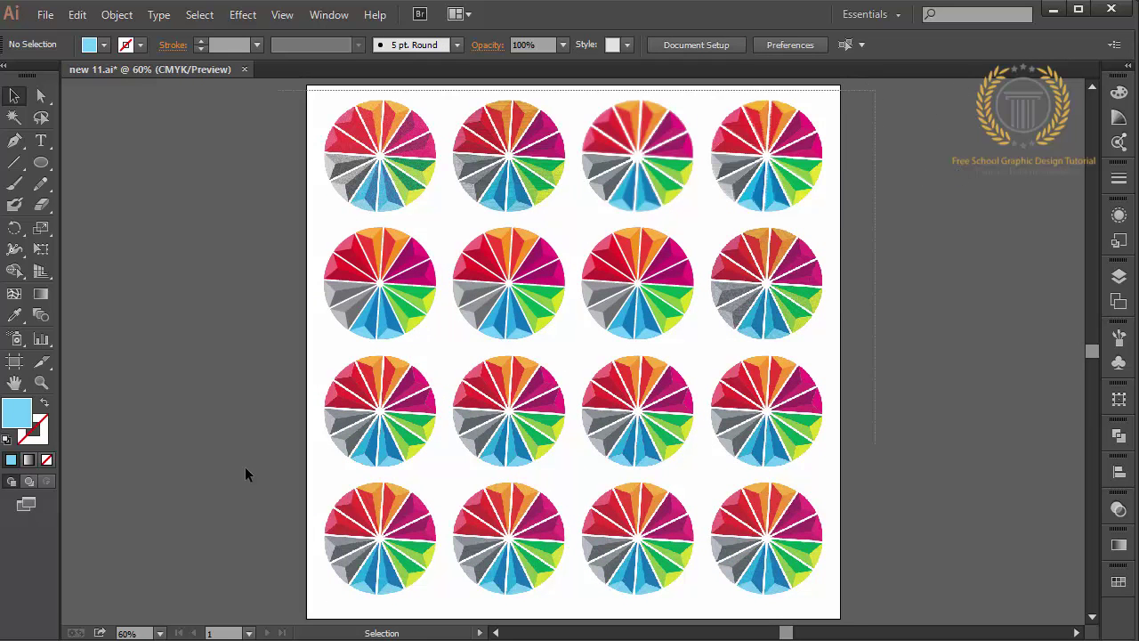
pyautogui.click(233, 579)
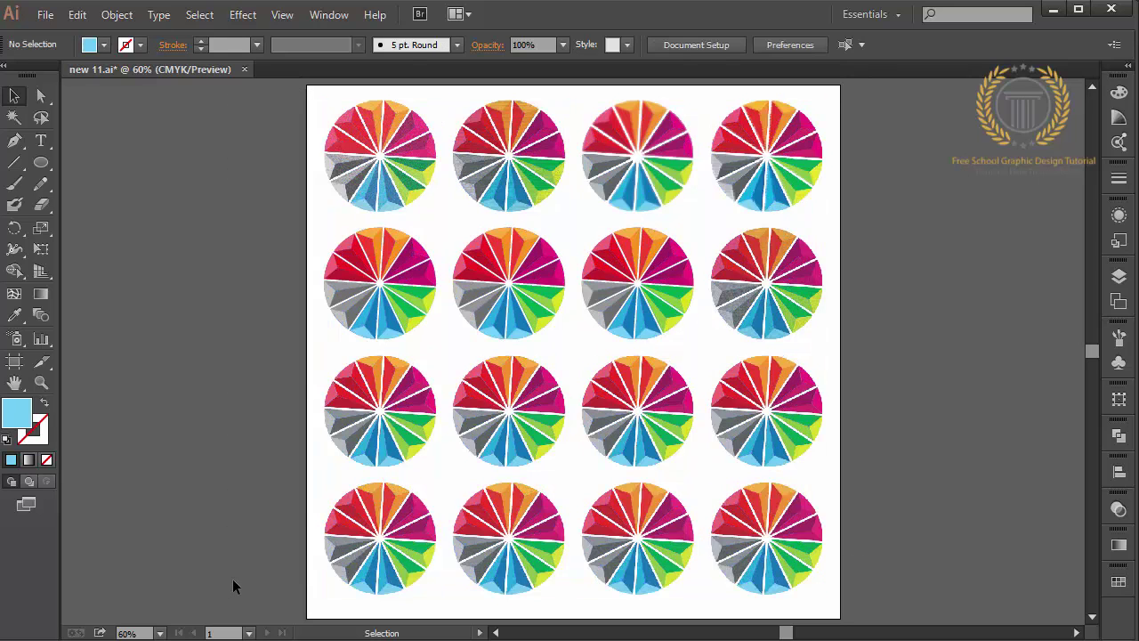